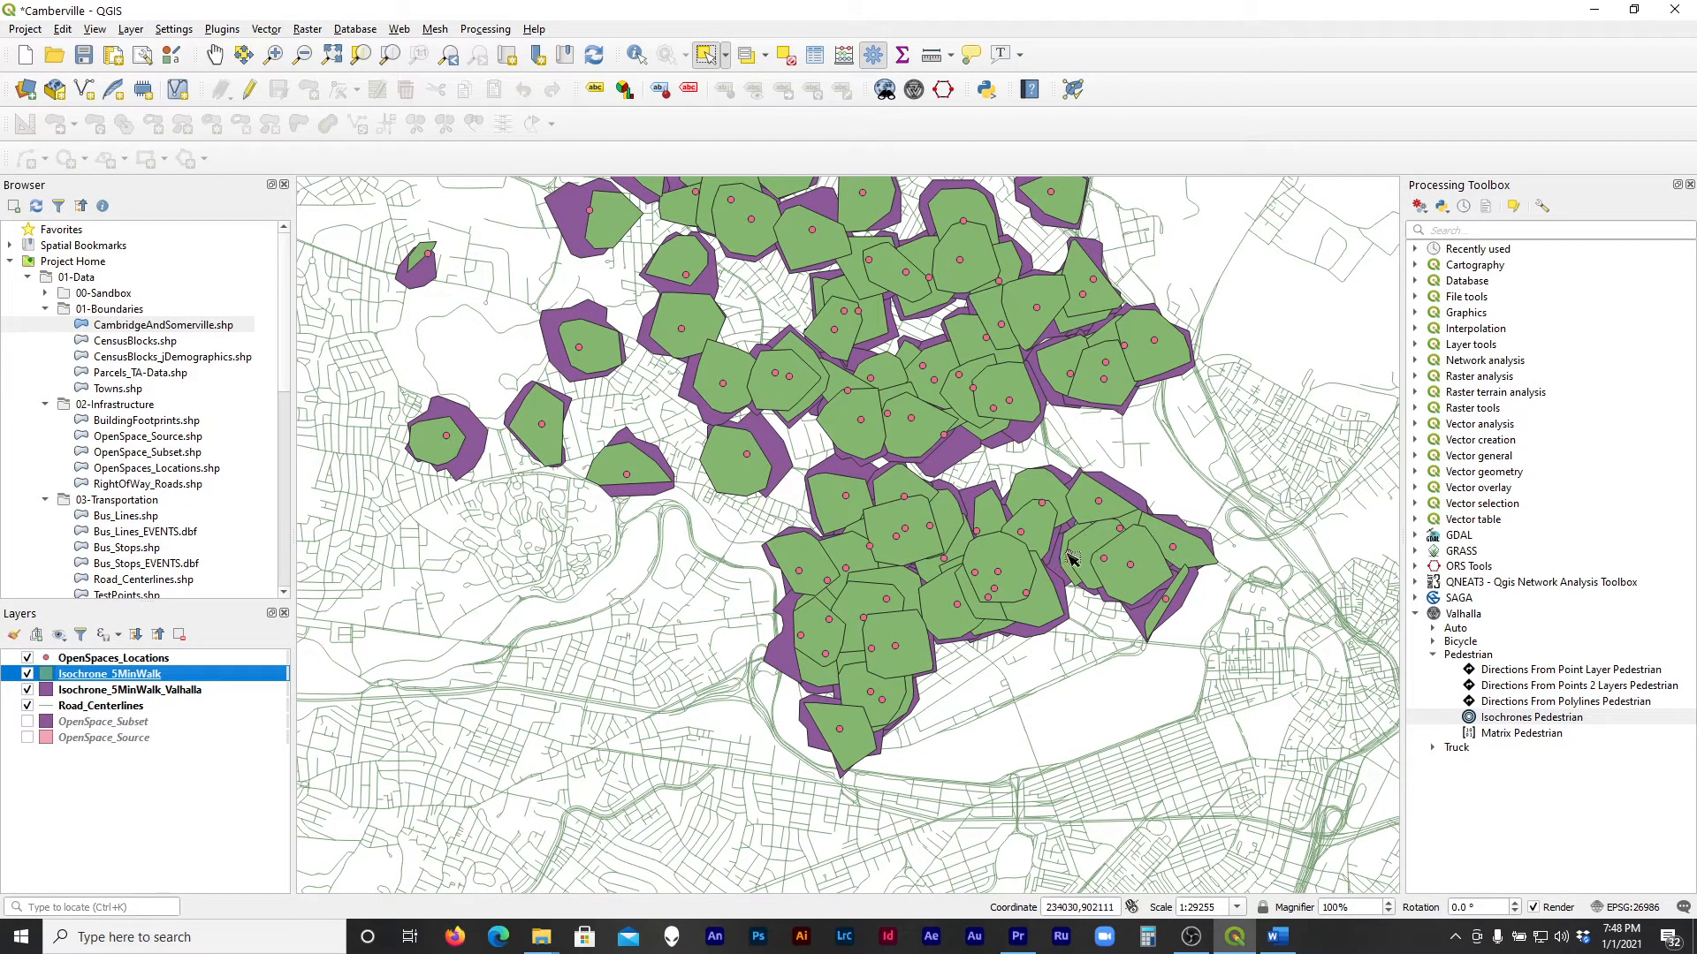
Hide the Isochrone_5MinWalk layer and remove it from the project
click(27, 674)
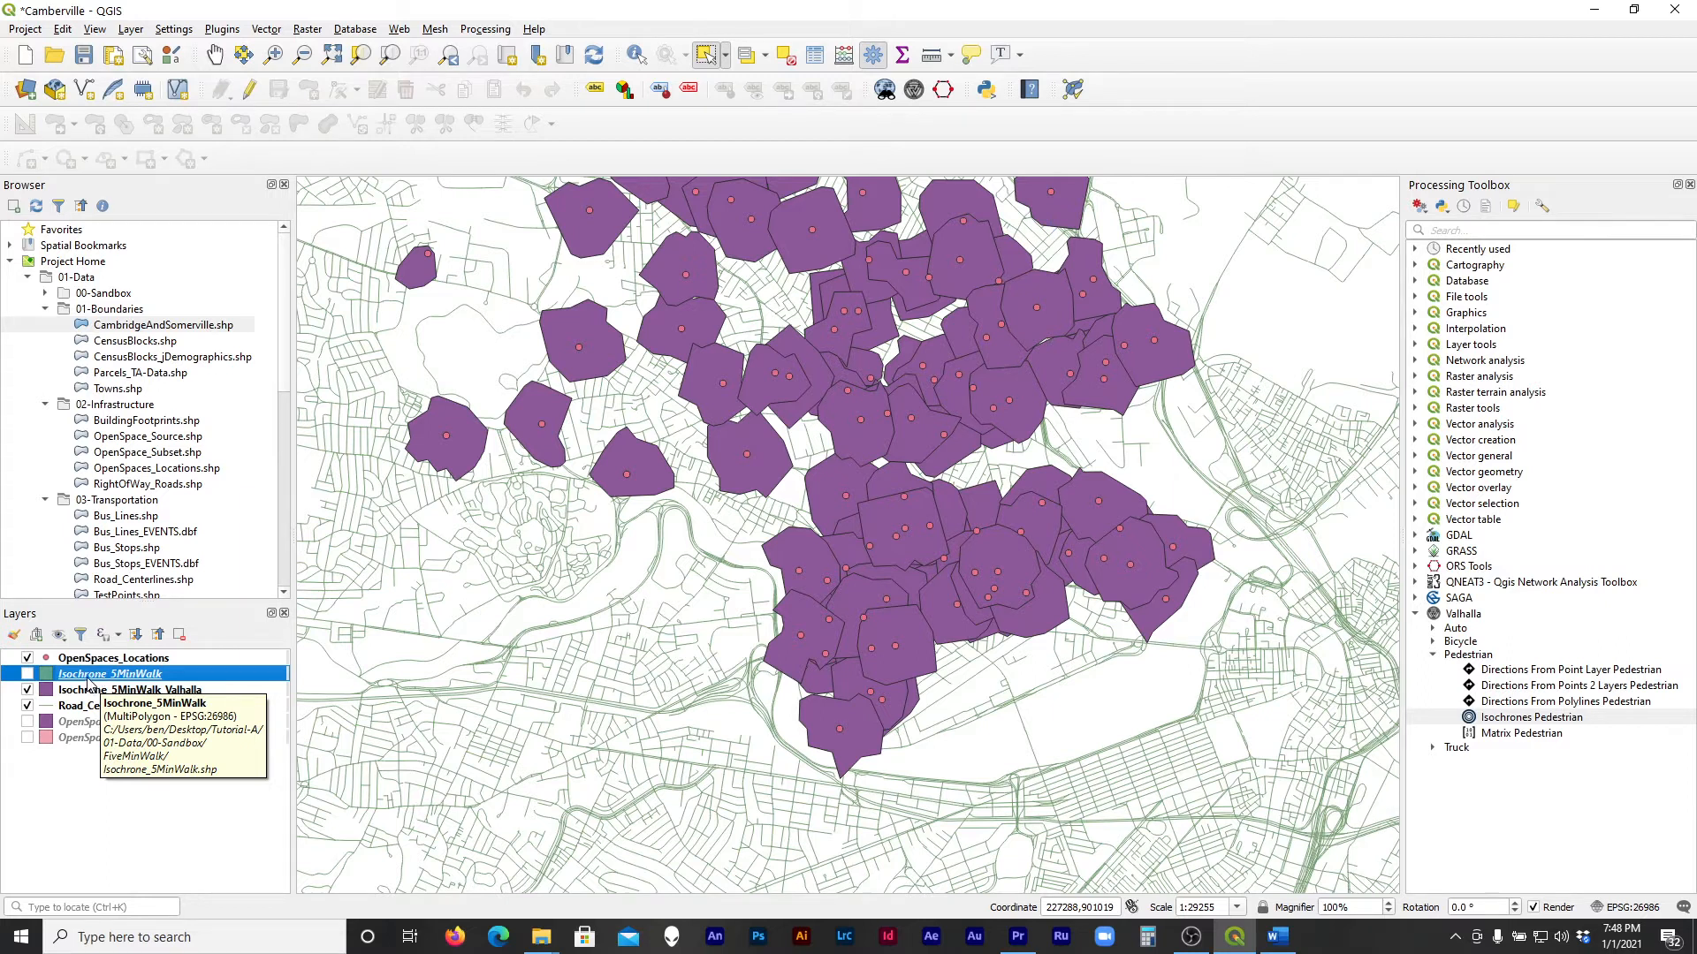
right_click(84, 680)
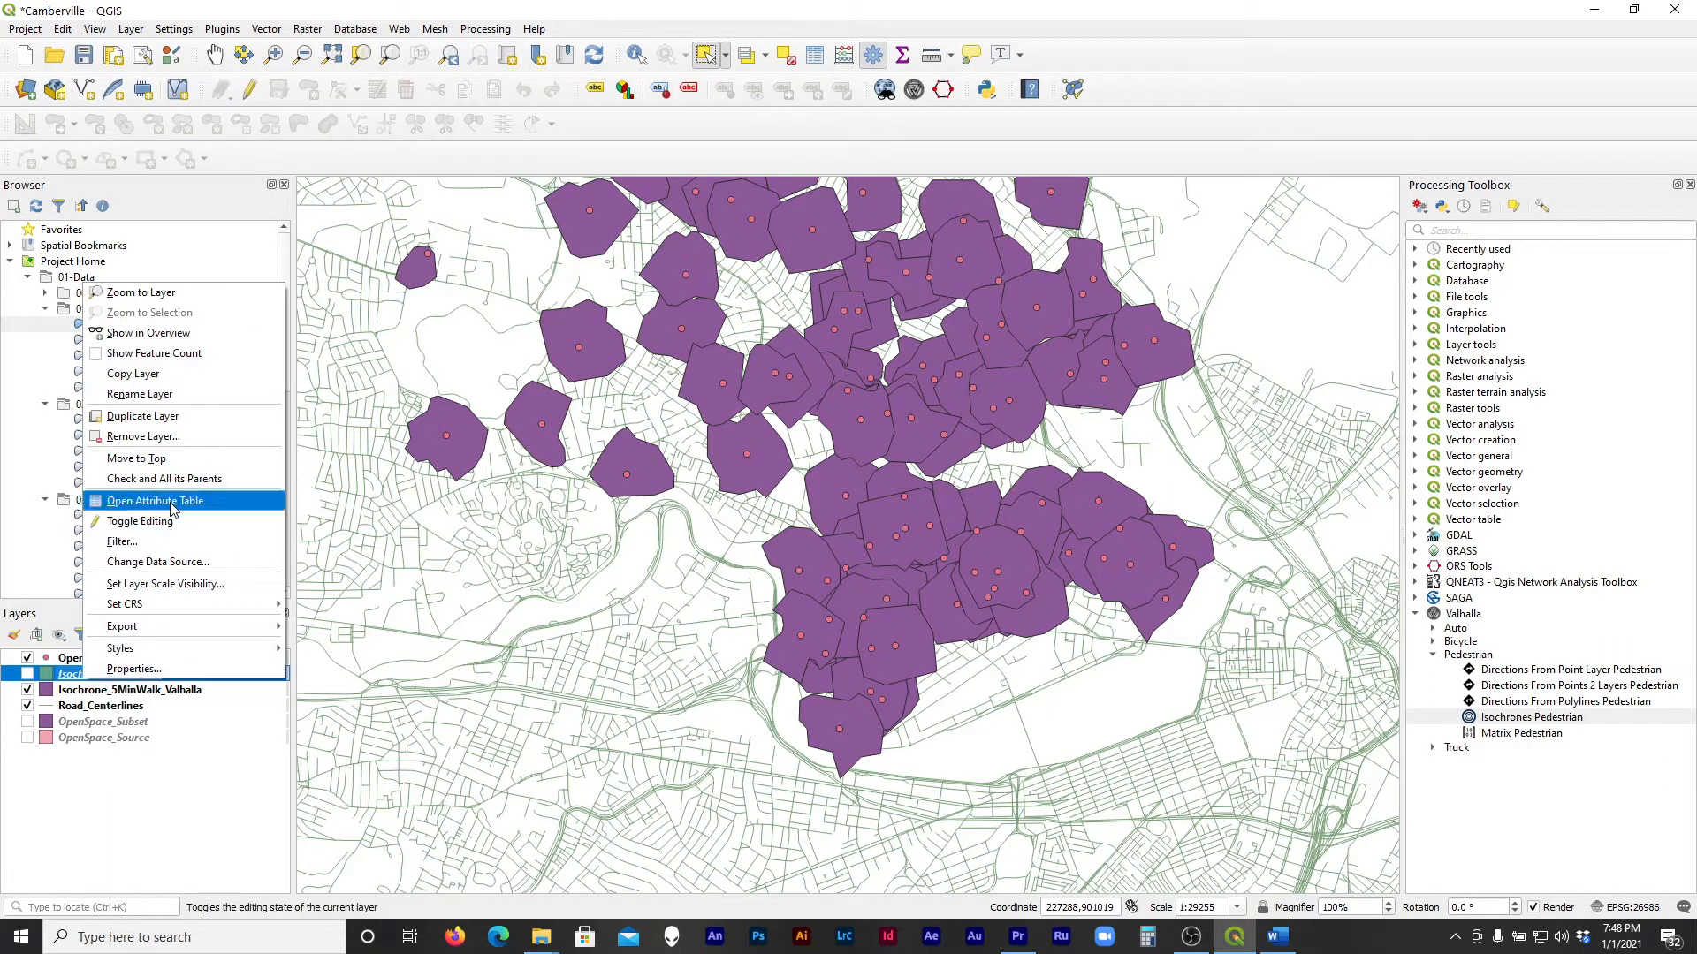
click(173, 437)
click(819, 486)
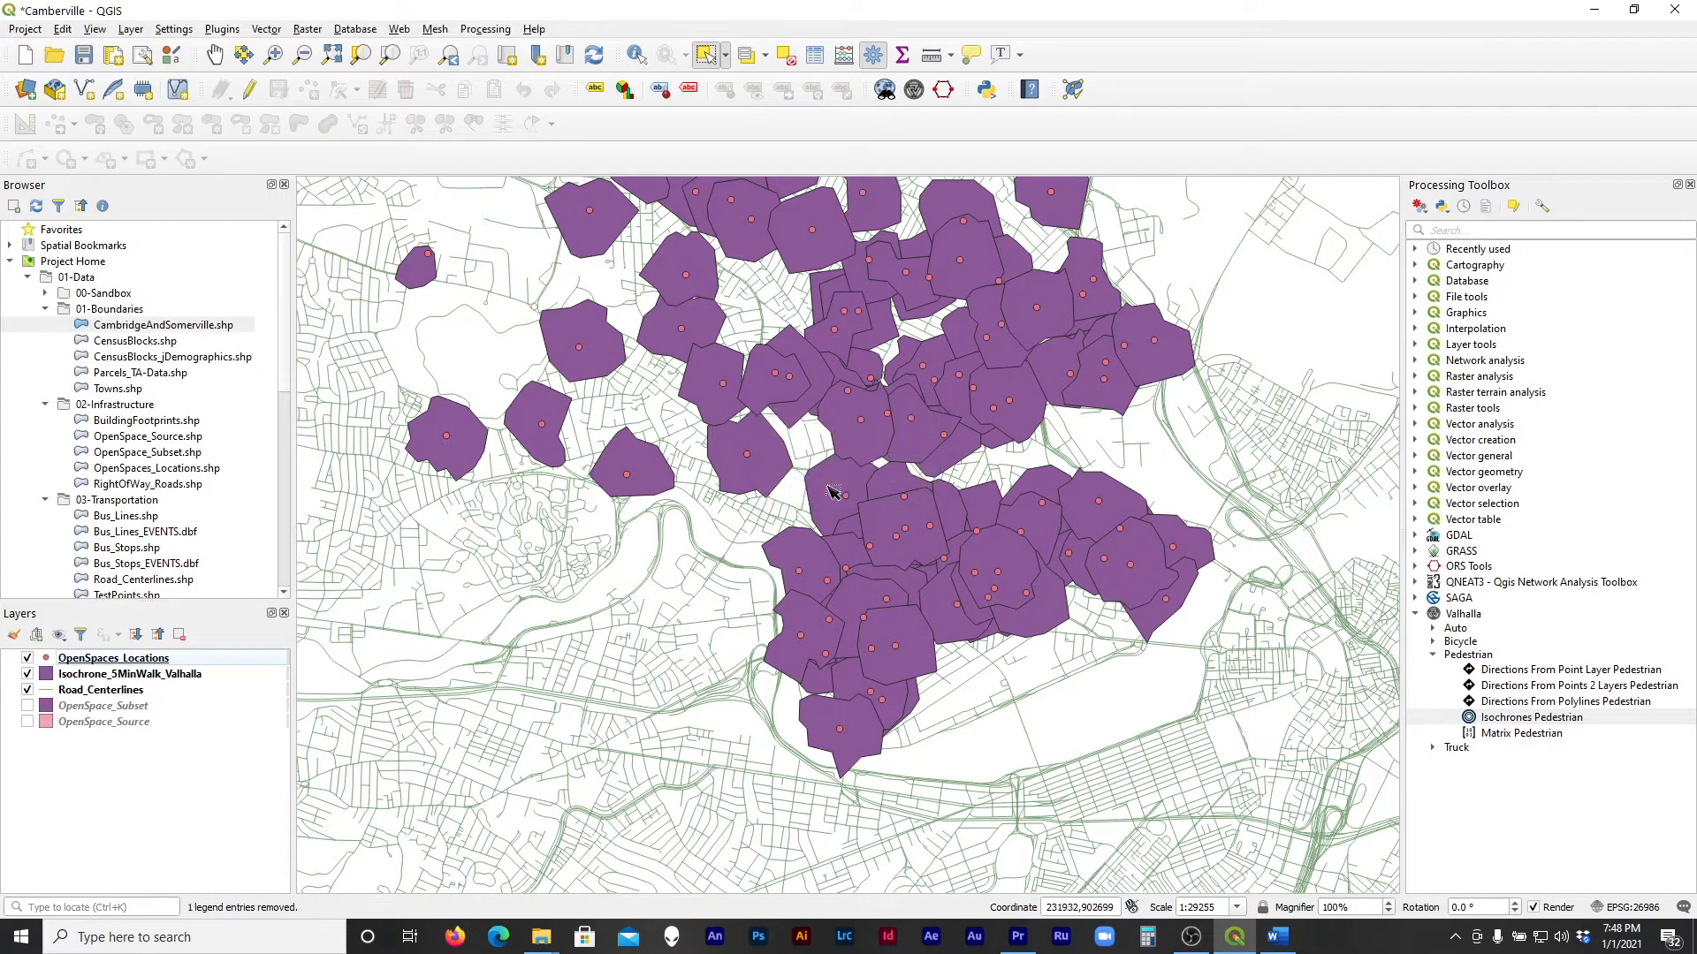
Reduce the fill opacity of the Isochrone_5MinWalk_Valhalla layer to 38.4 %
scroll(892, 338, up, 1)
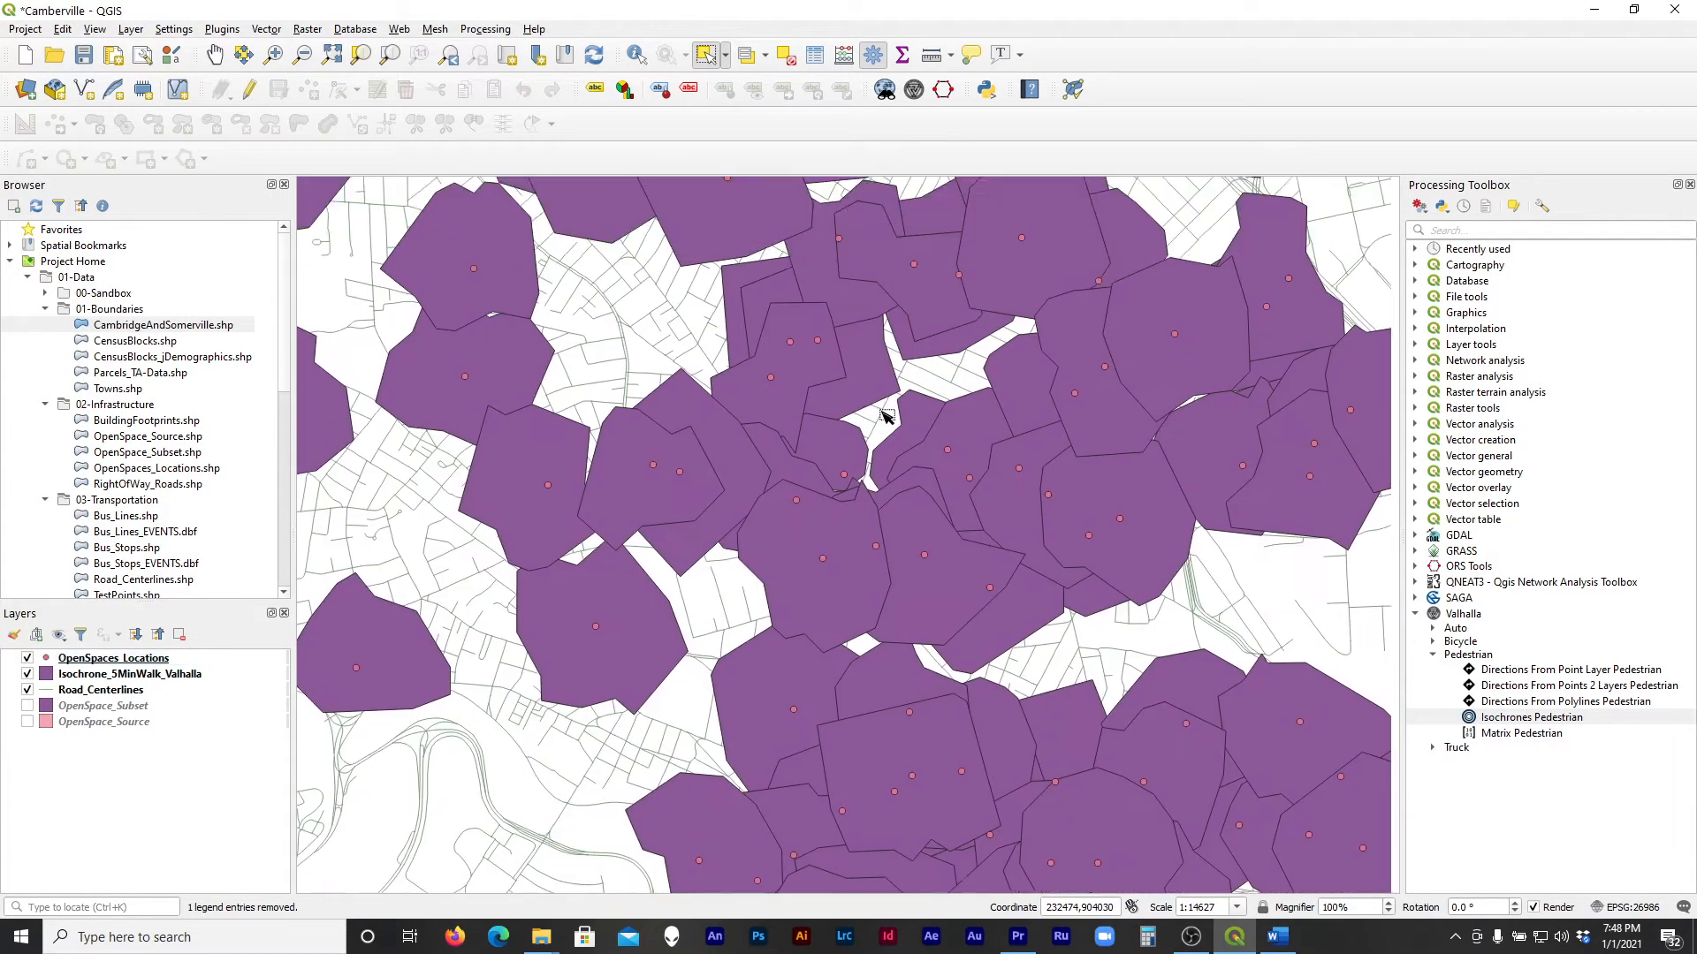
scroll(873, 464, down, 2)
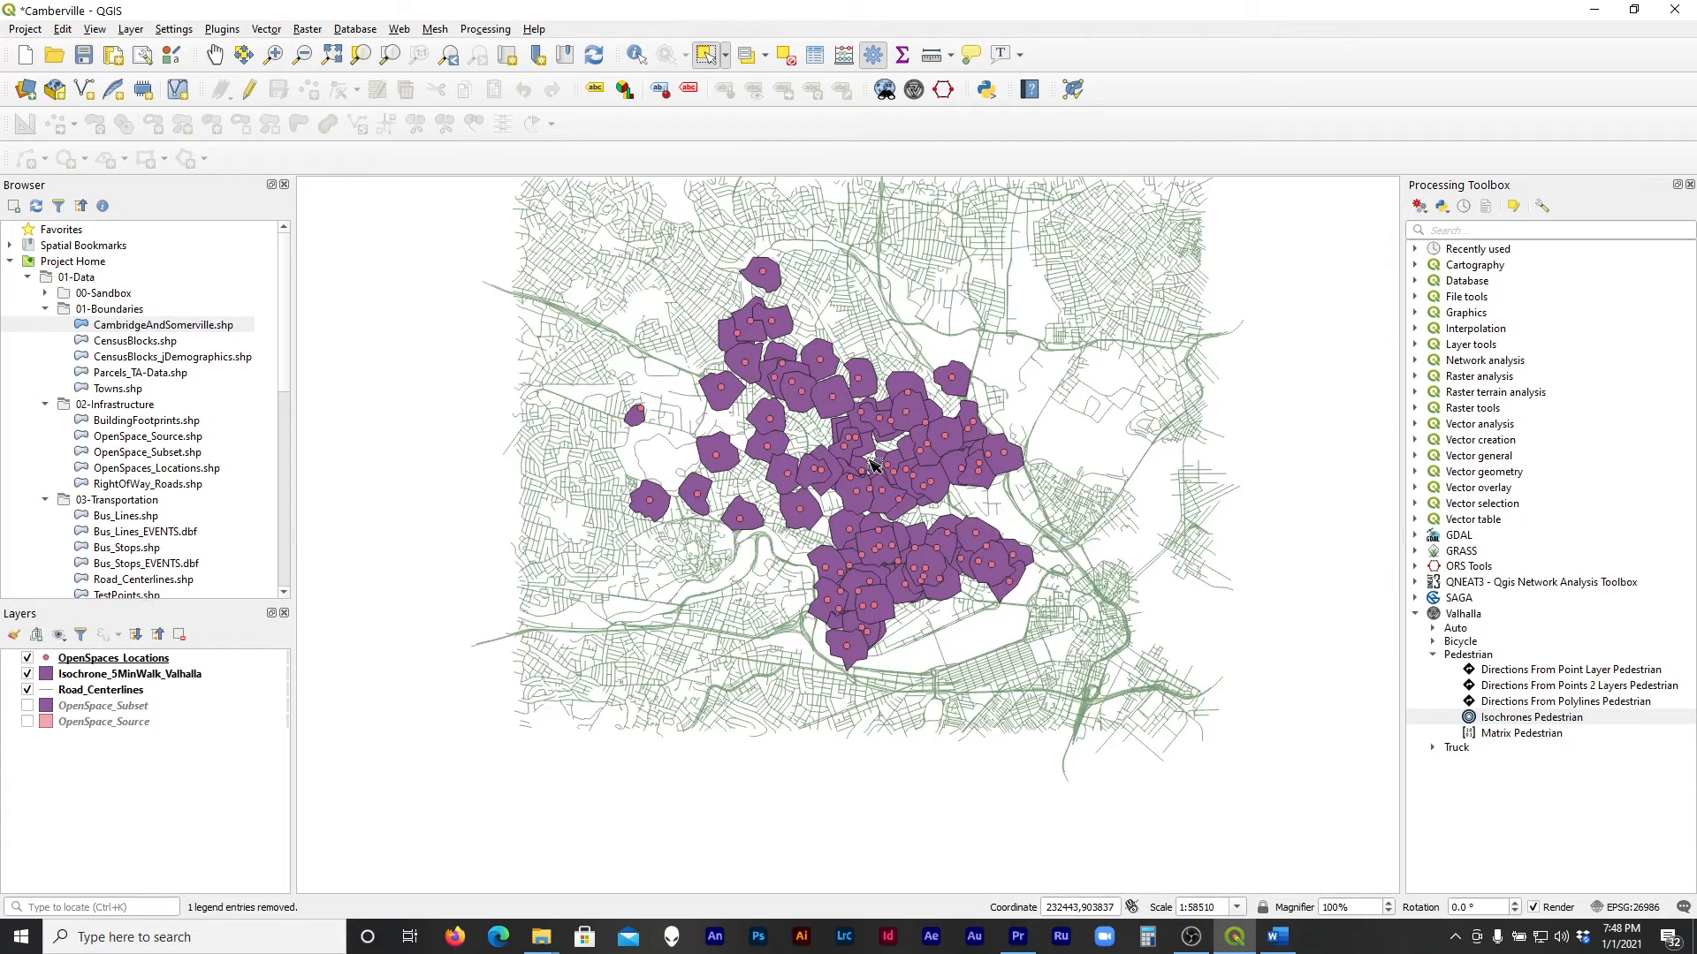
scroll(872, 464, up, 1)
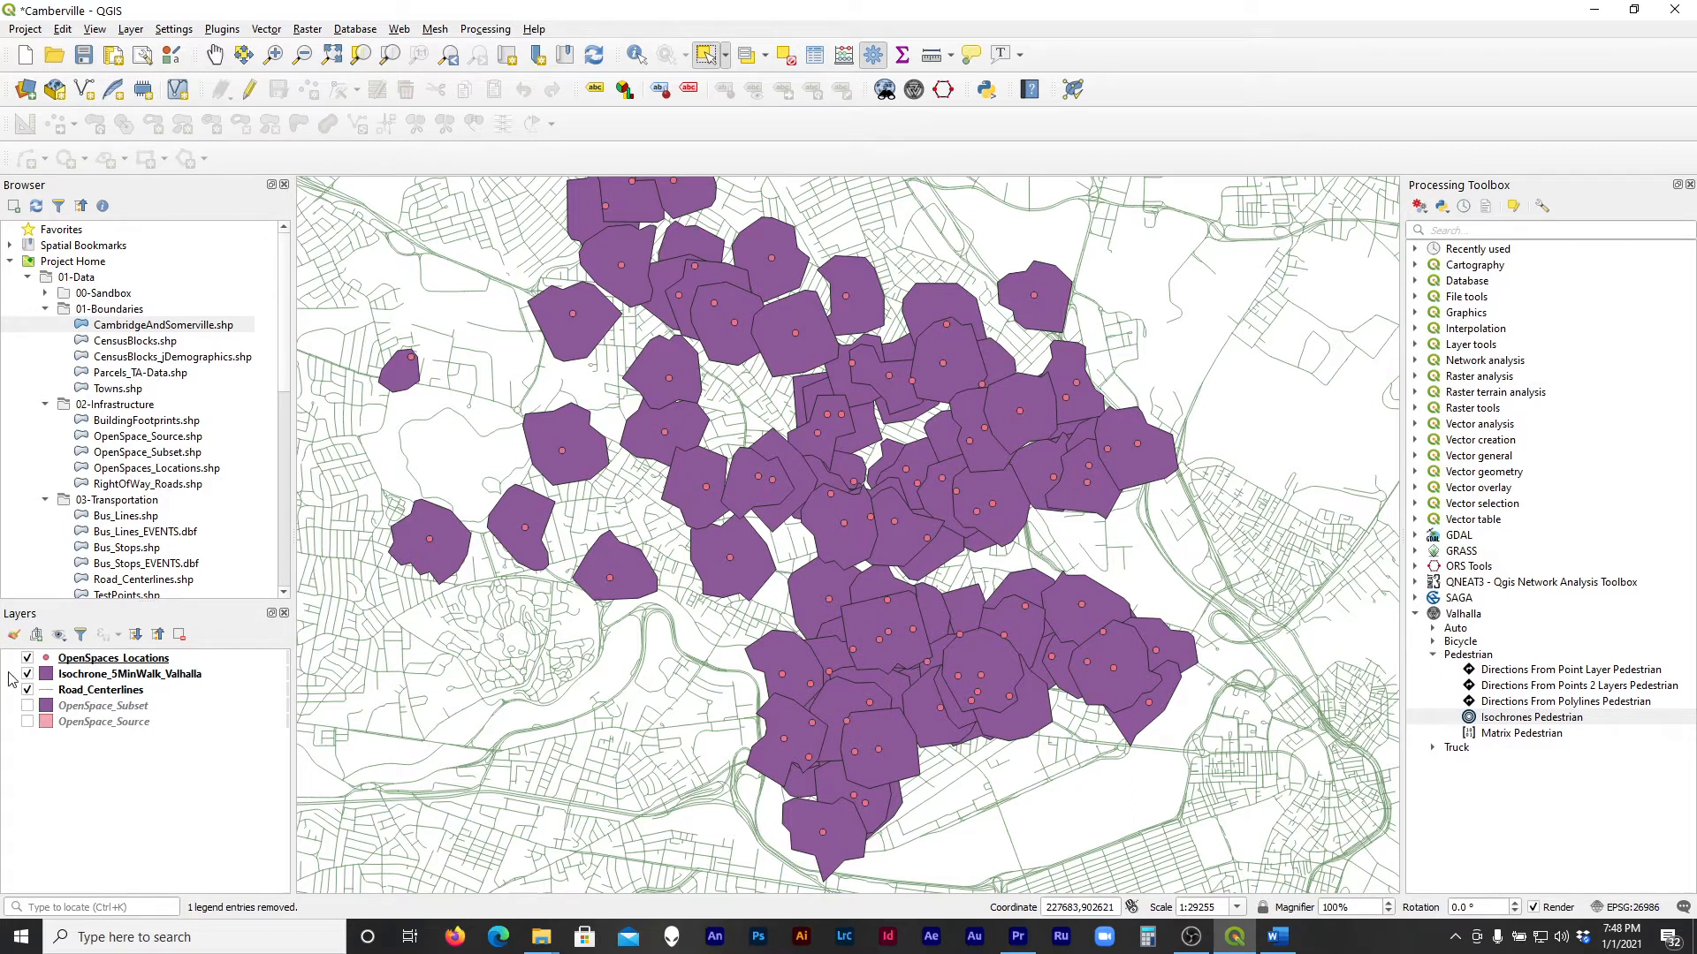
click(116, 677)
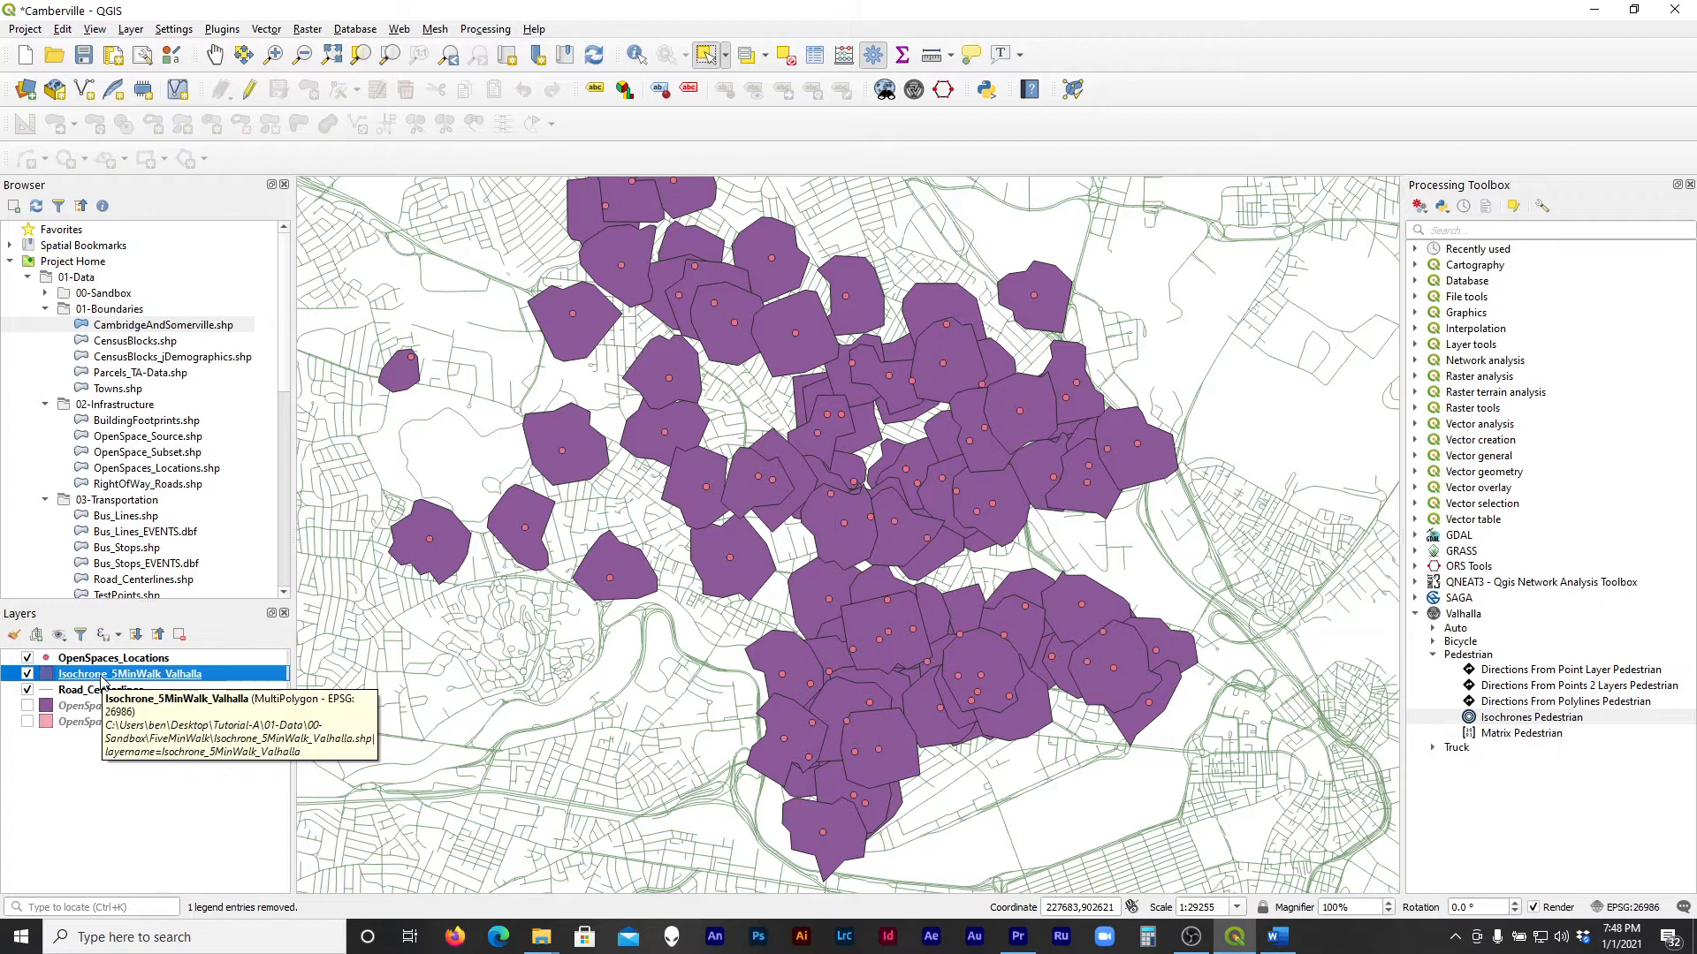
right_click(100, 676)
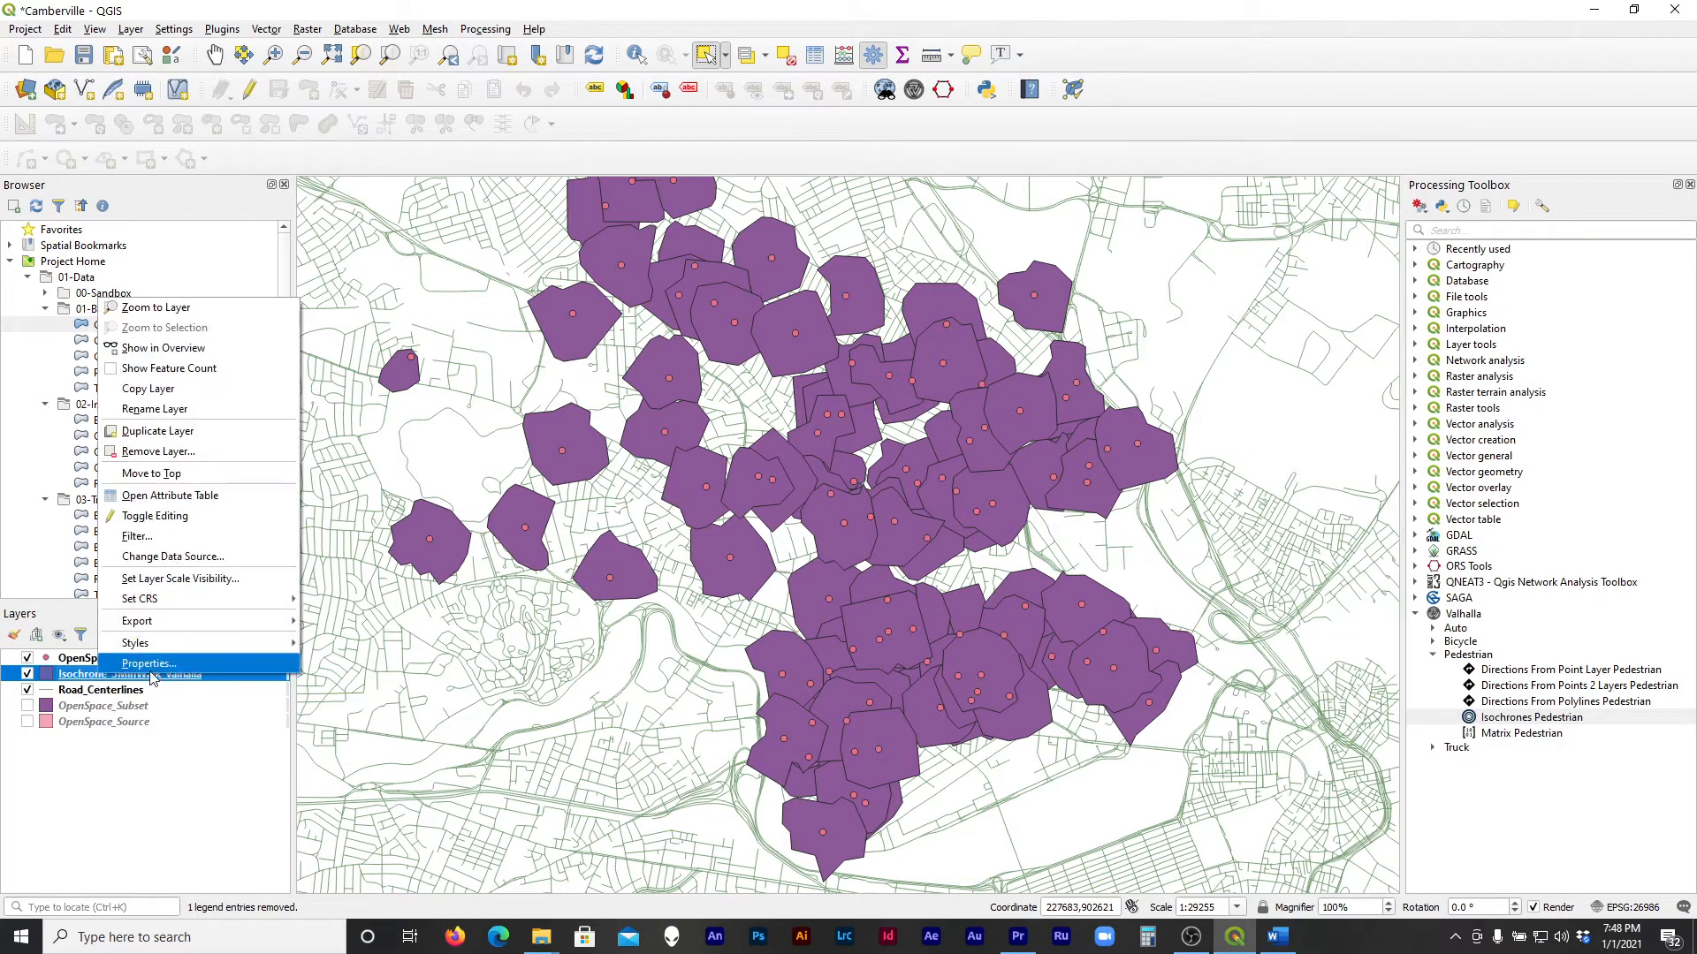
click(149, 664)
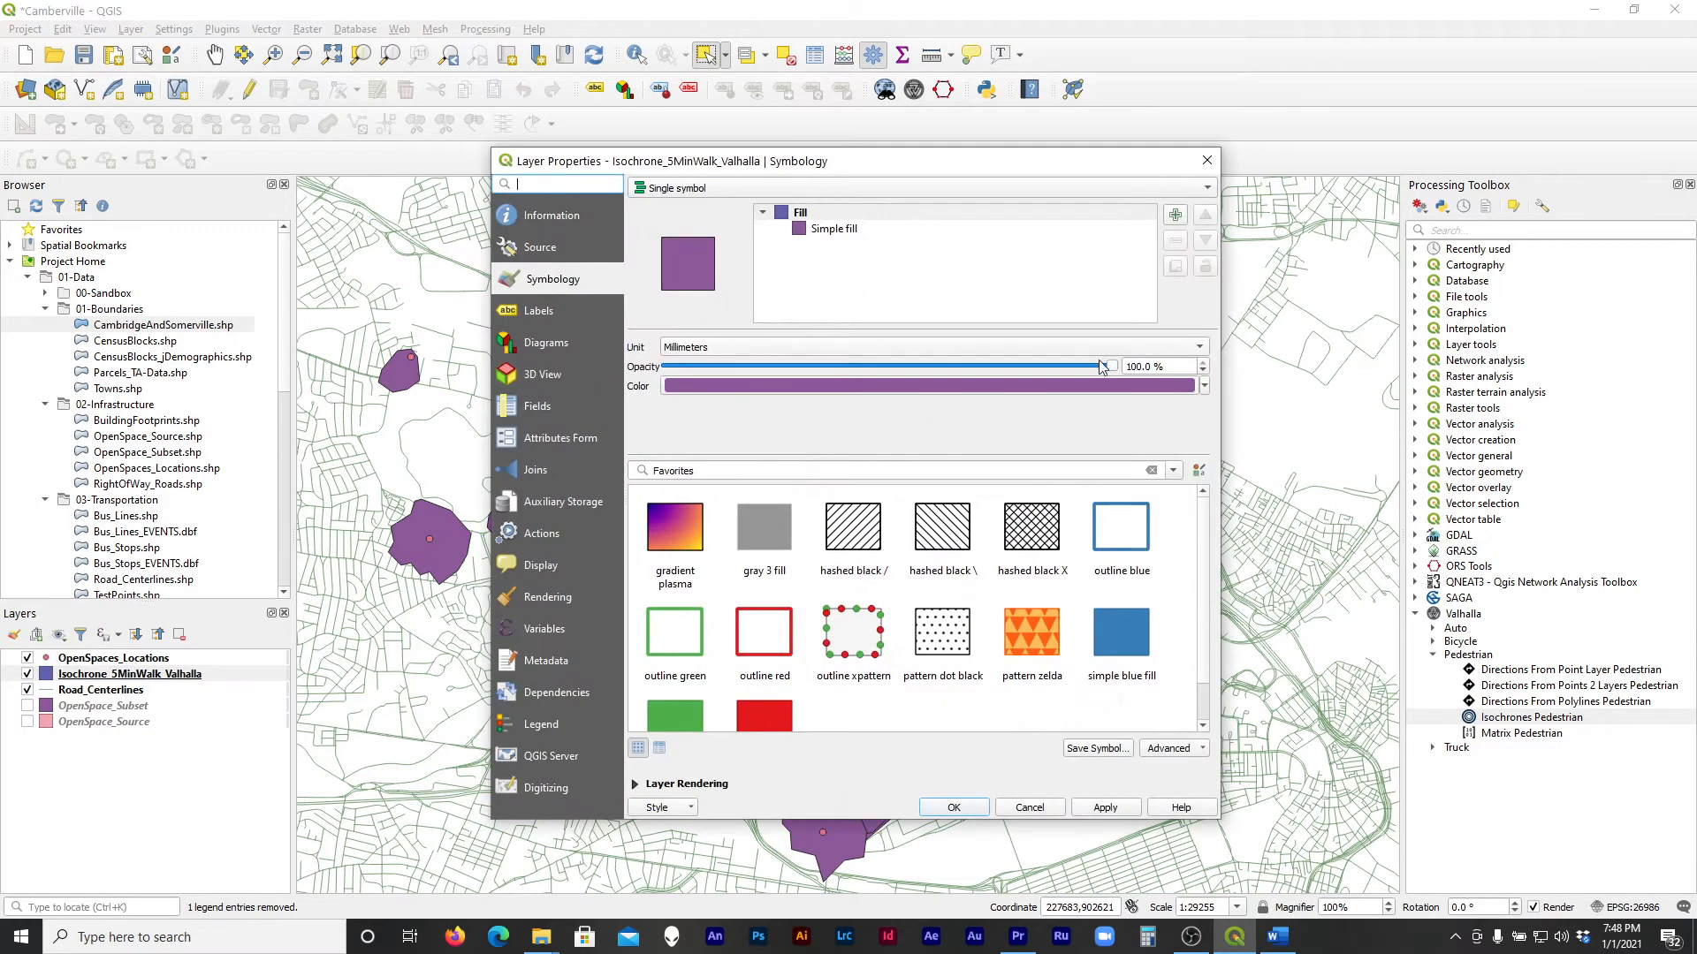
drag(1100, 364, 1096, 365)
drag(908, 367, 837, 365)
click(1098, 811)
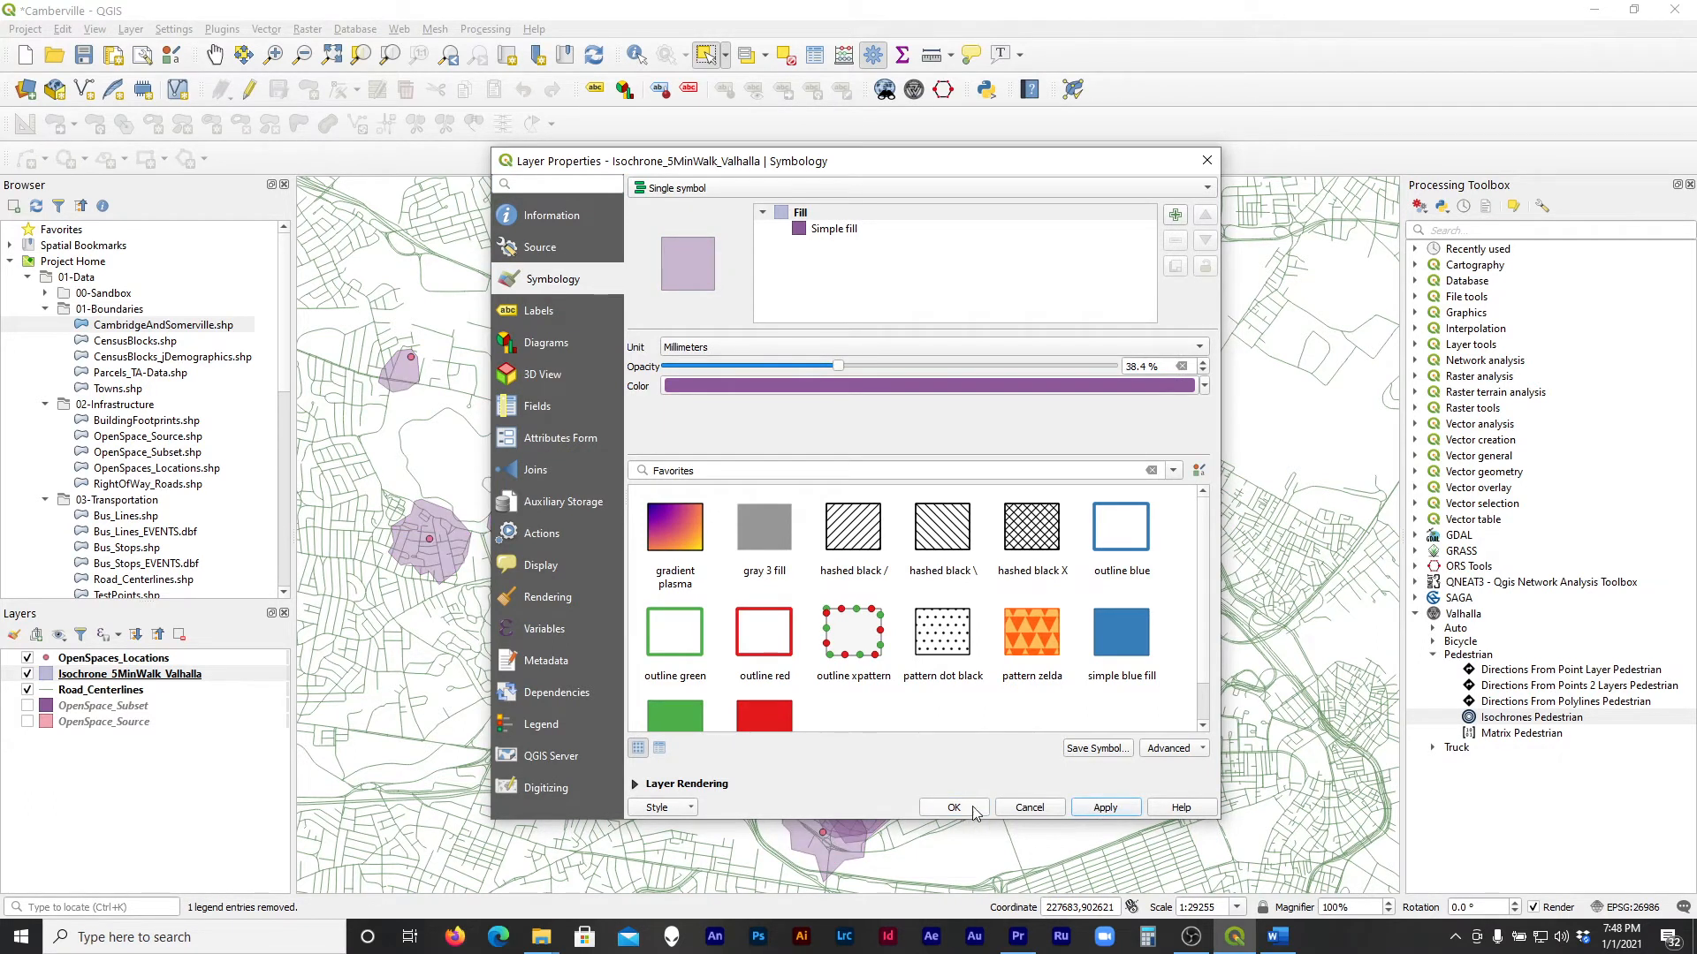
click(973, 811)
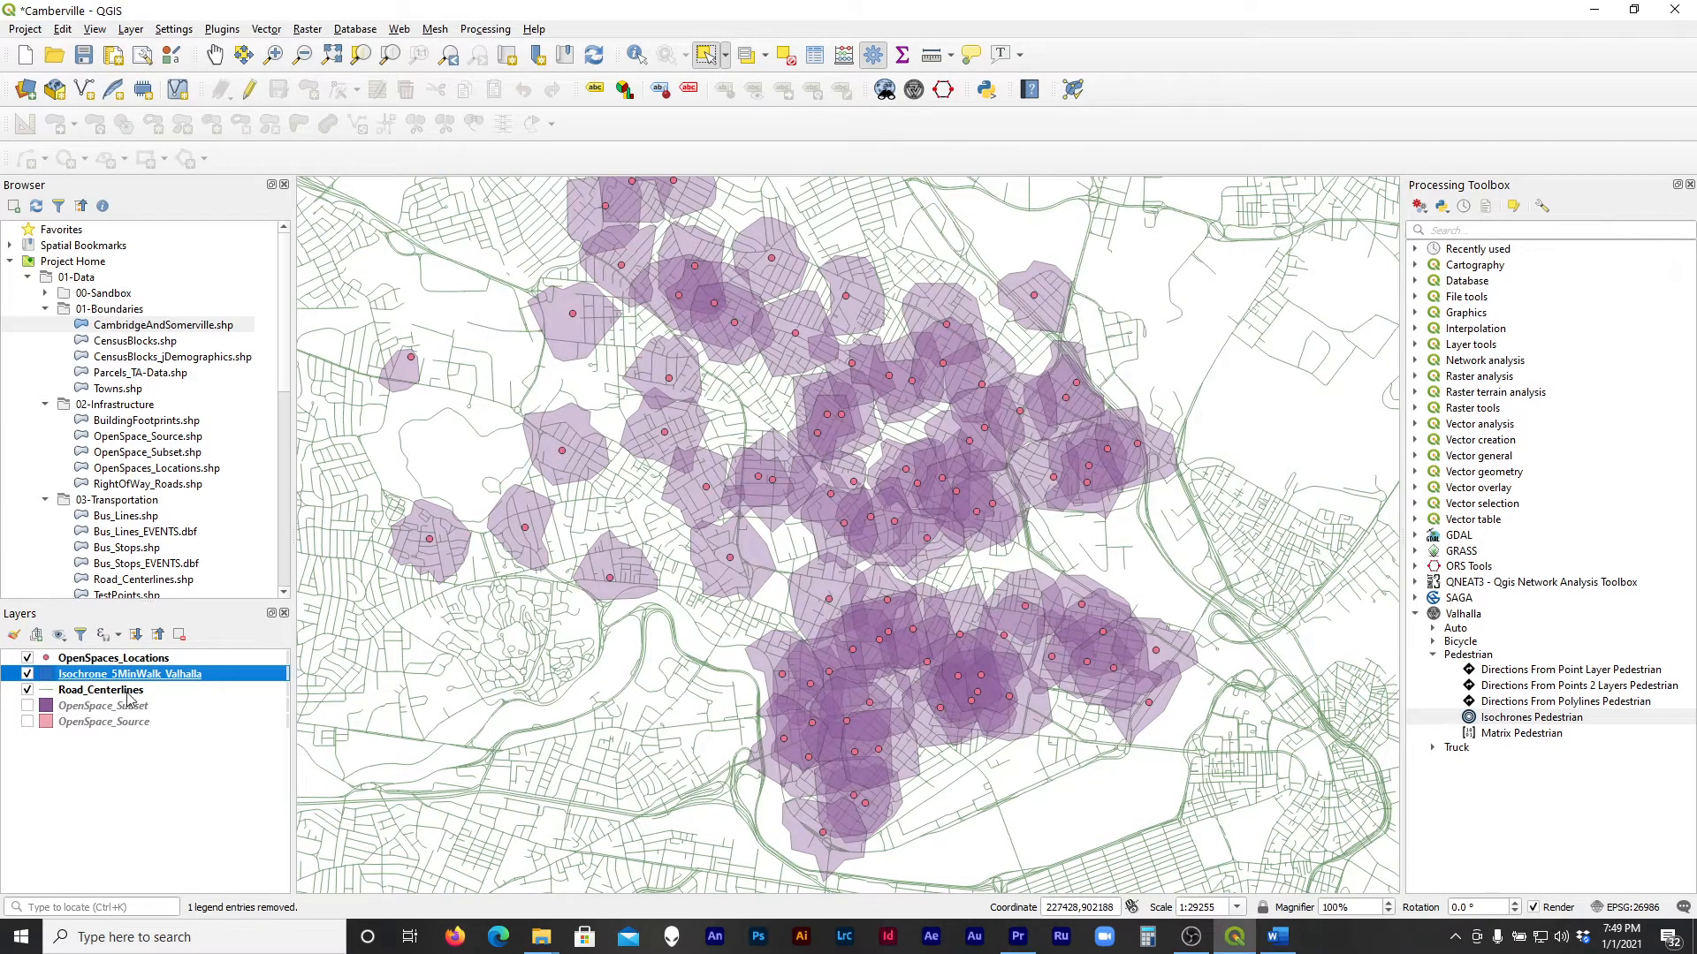
Remove the polygon outlines of the Isochrone_5MinWalk_Valhalla layer by setting its simple fill's stroke style to No Pen
double_click(76, 676)
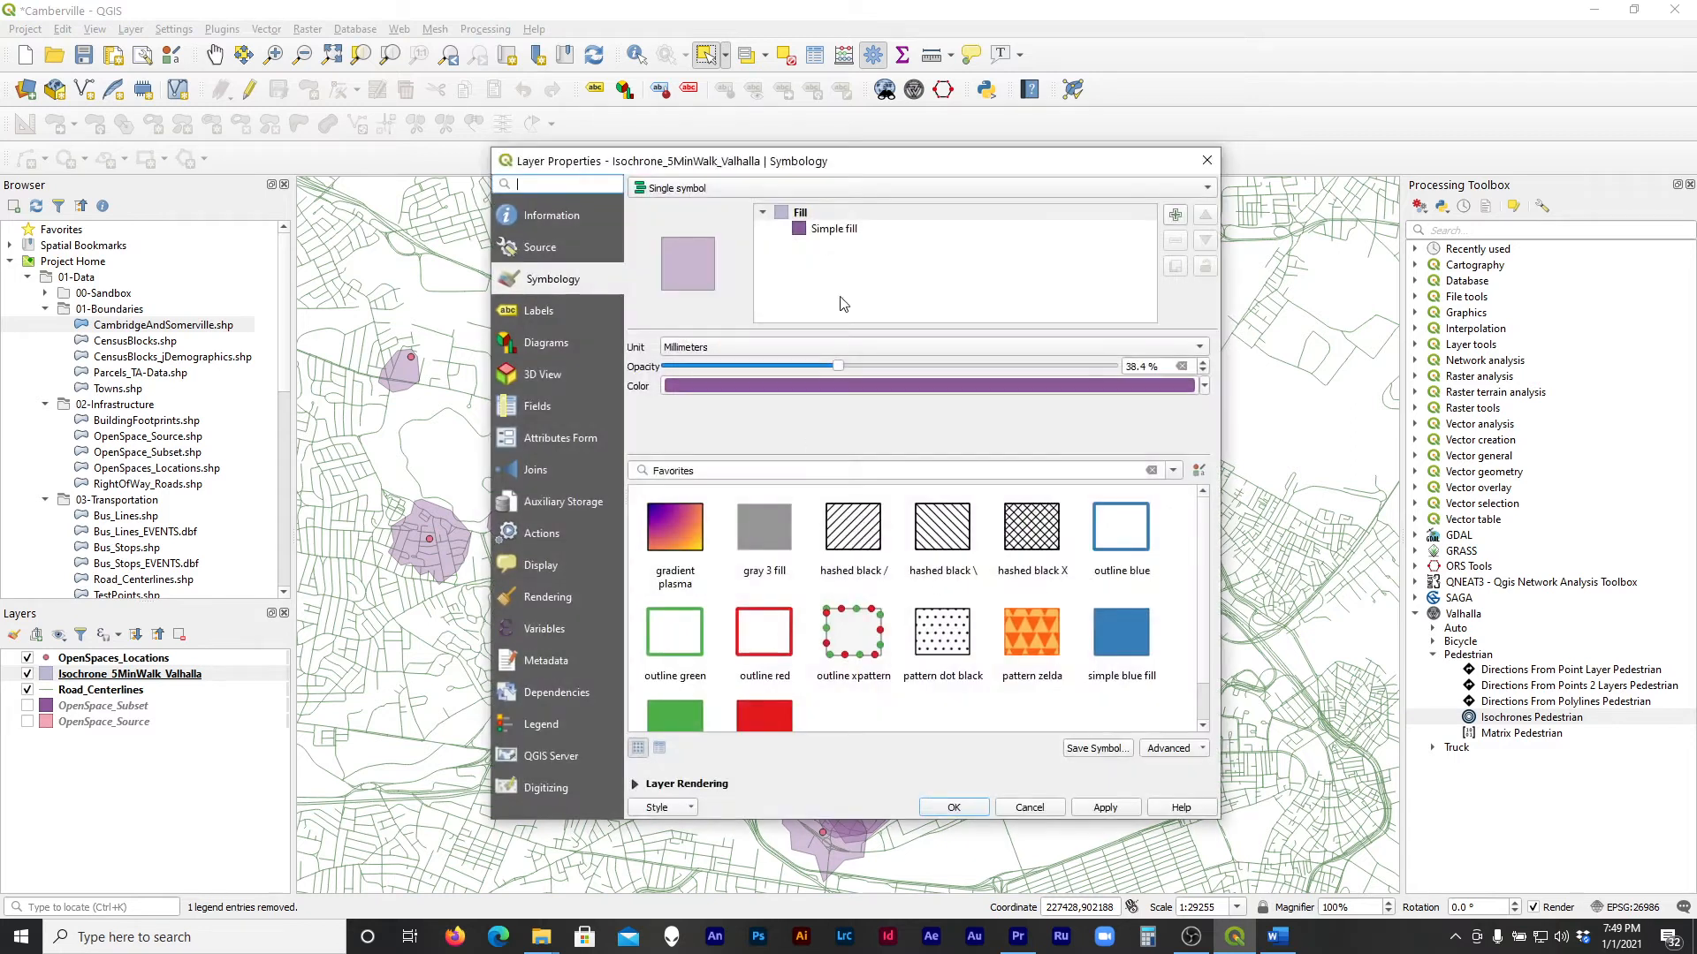
click(826, 230)
click(765, 493)
click(766, 511)
drag(910, 168, 1450, 130)
click(1661, 776)
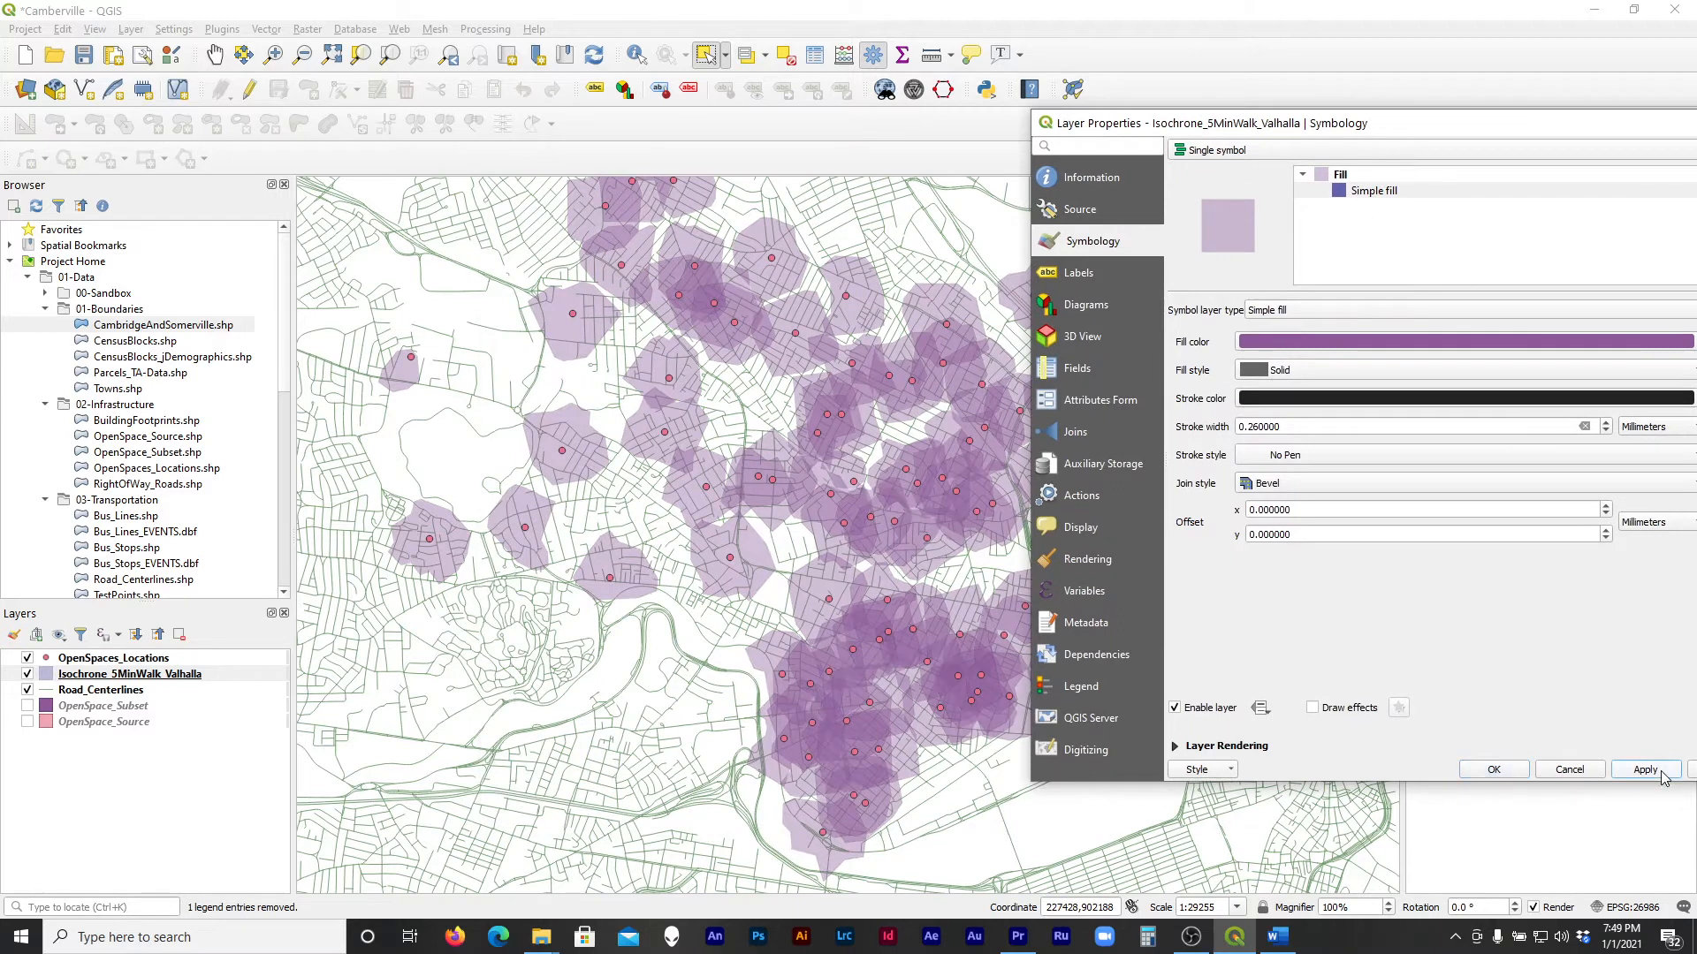
click(1493, 770)
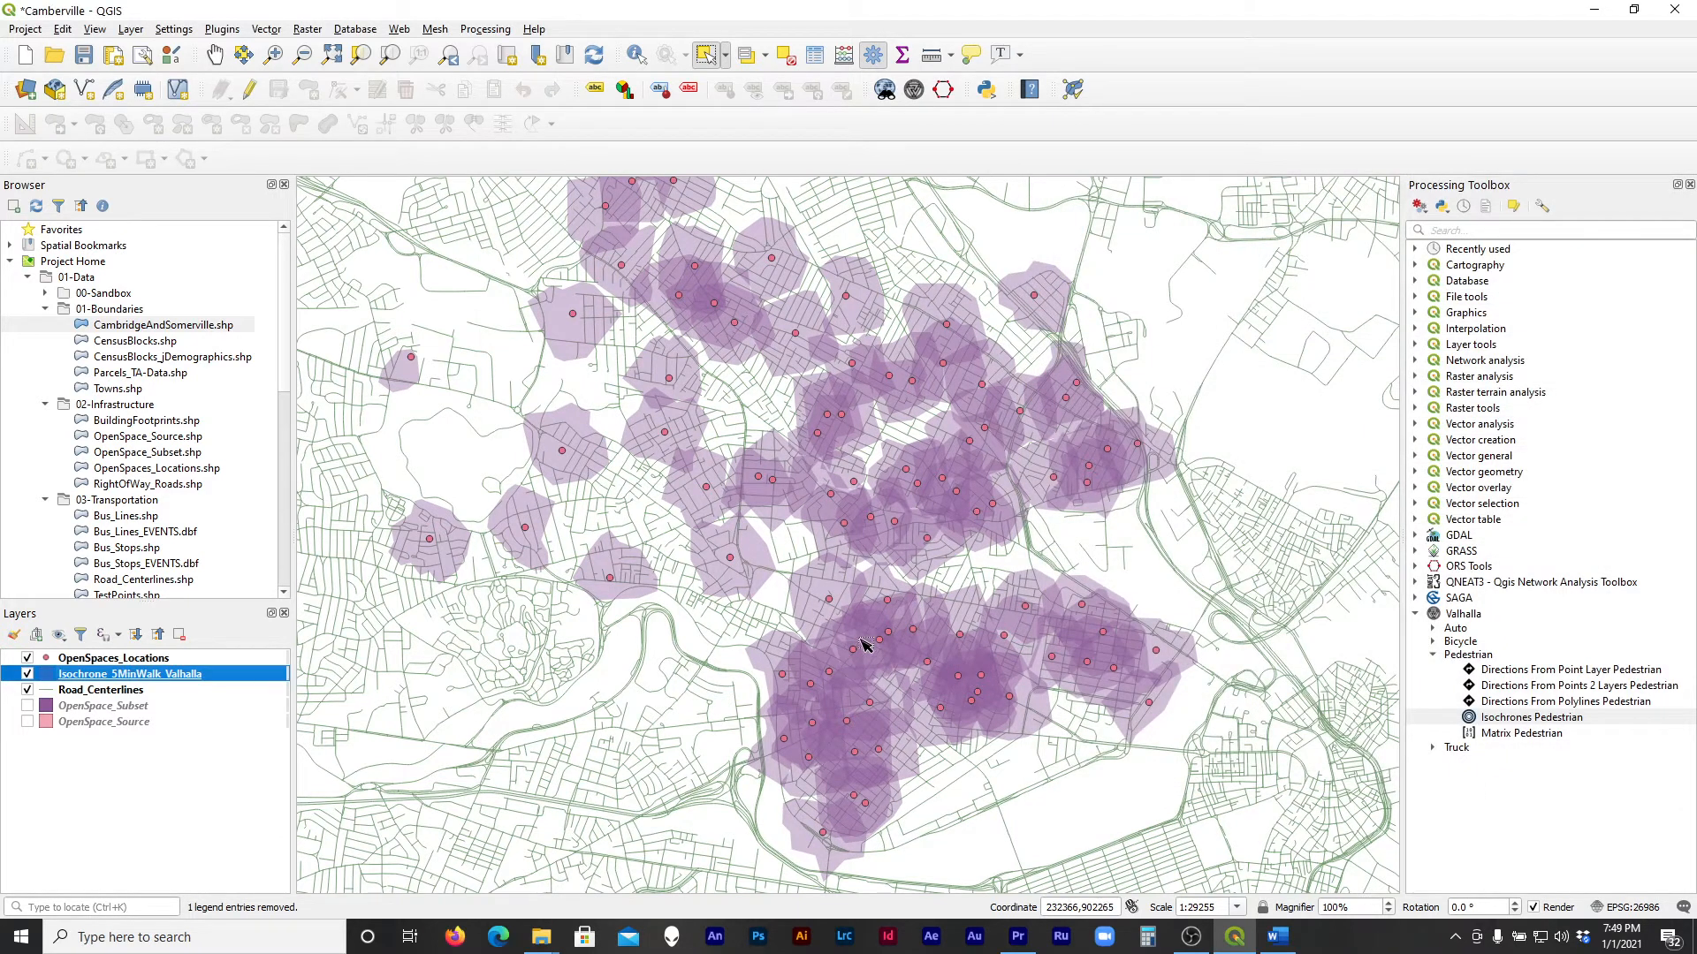
Set the fill opacity of the Isochrone_5MinWalk_Valhalla layer back to 100 %
scroll(859, 720, down, 1)
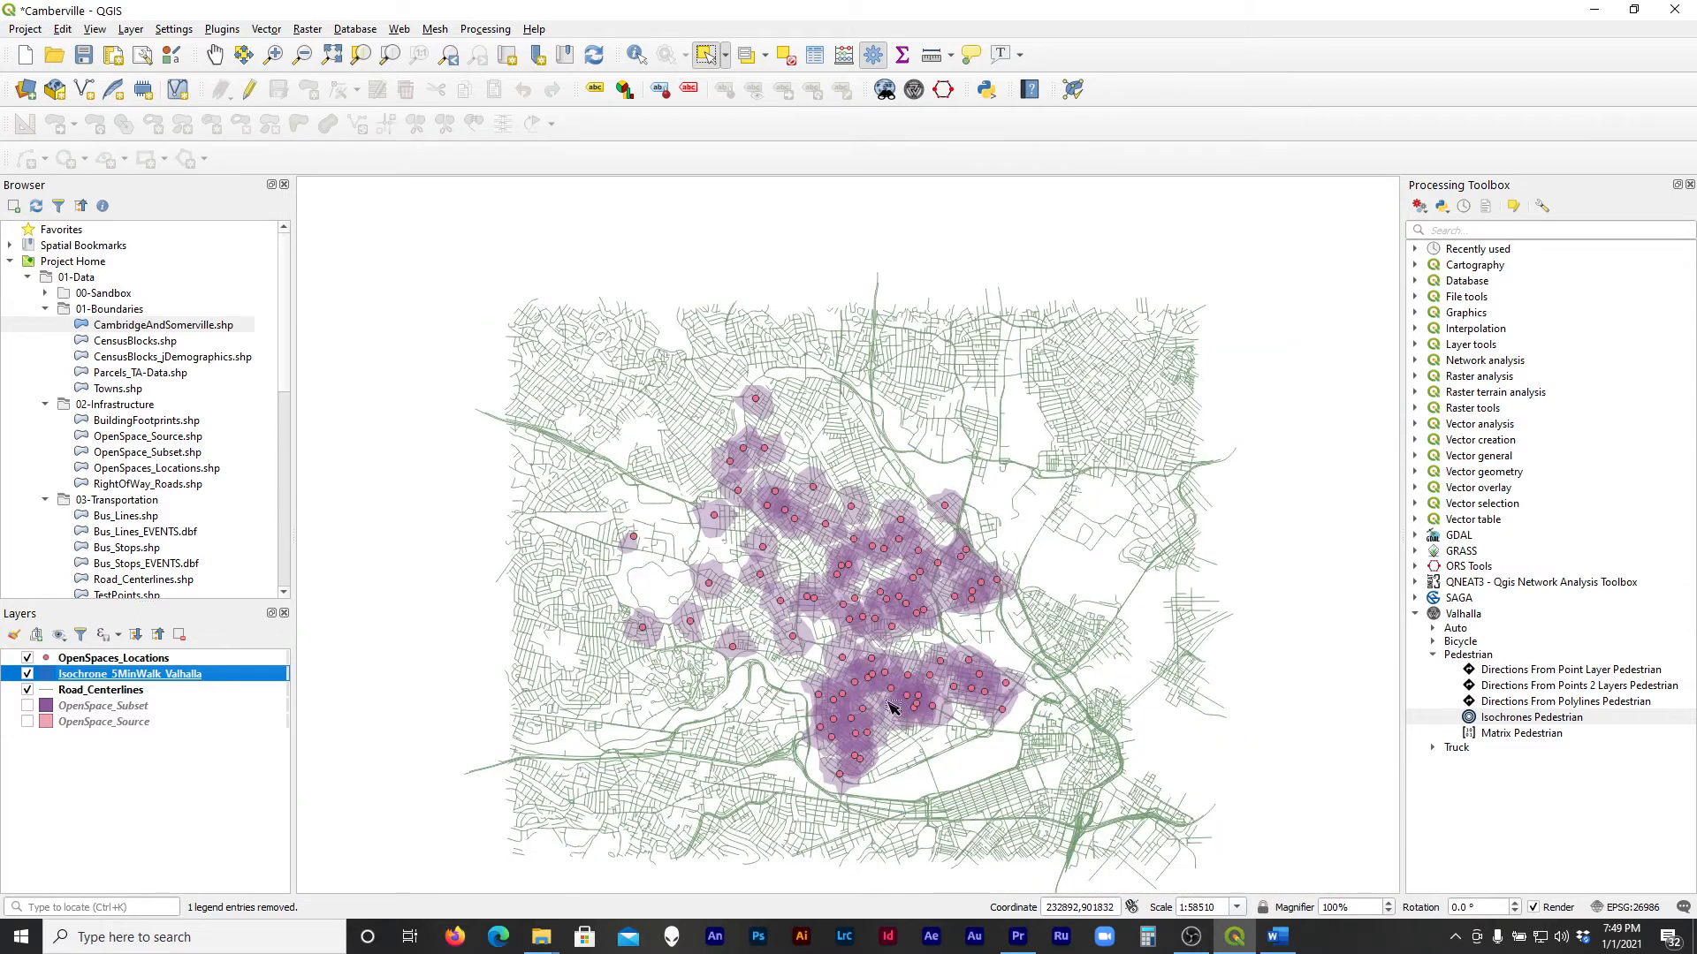
scroll(890, 707, up, 1)
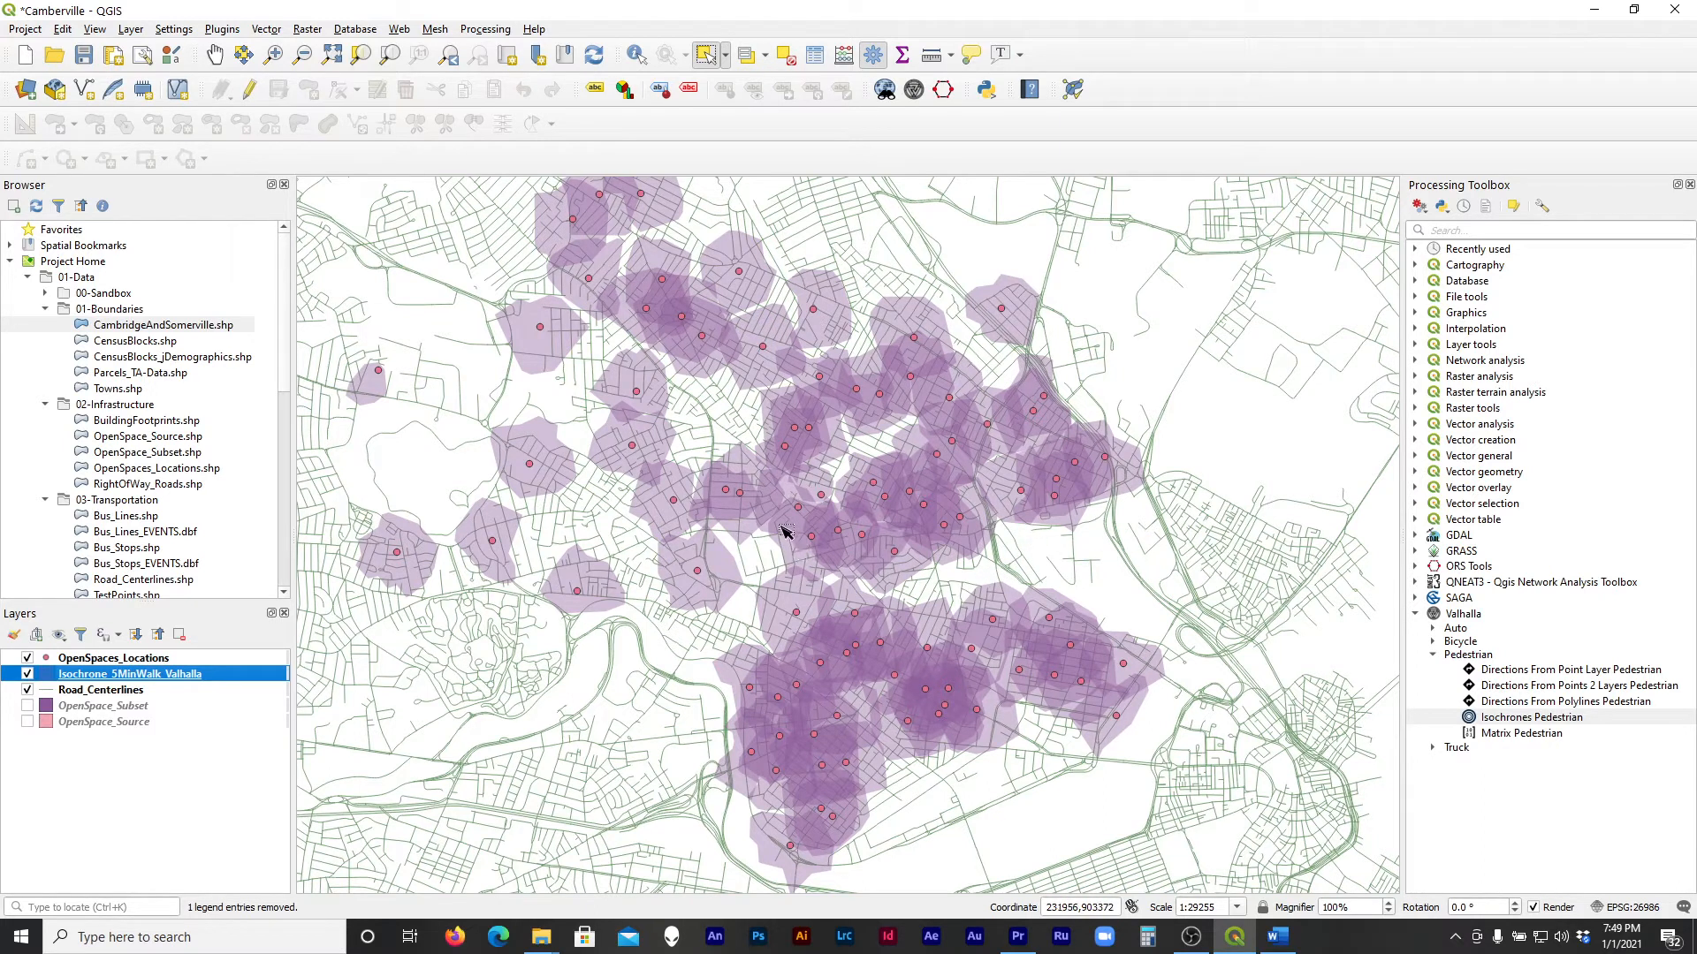
right_click(50, 677)
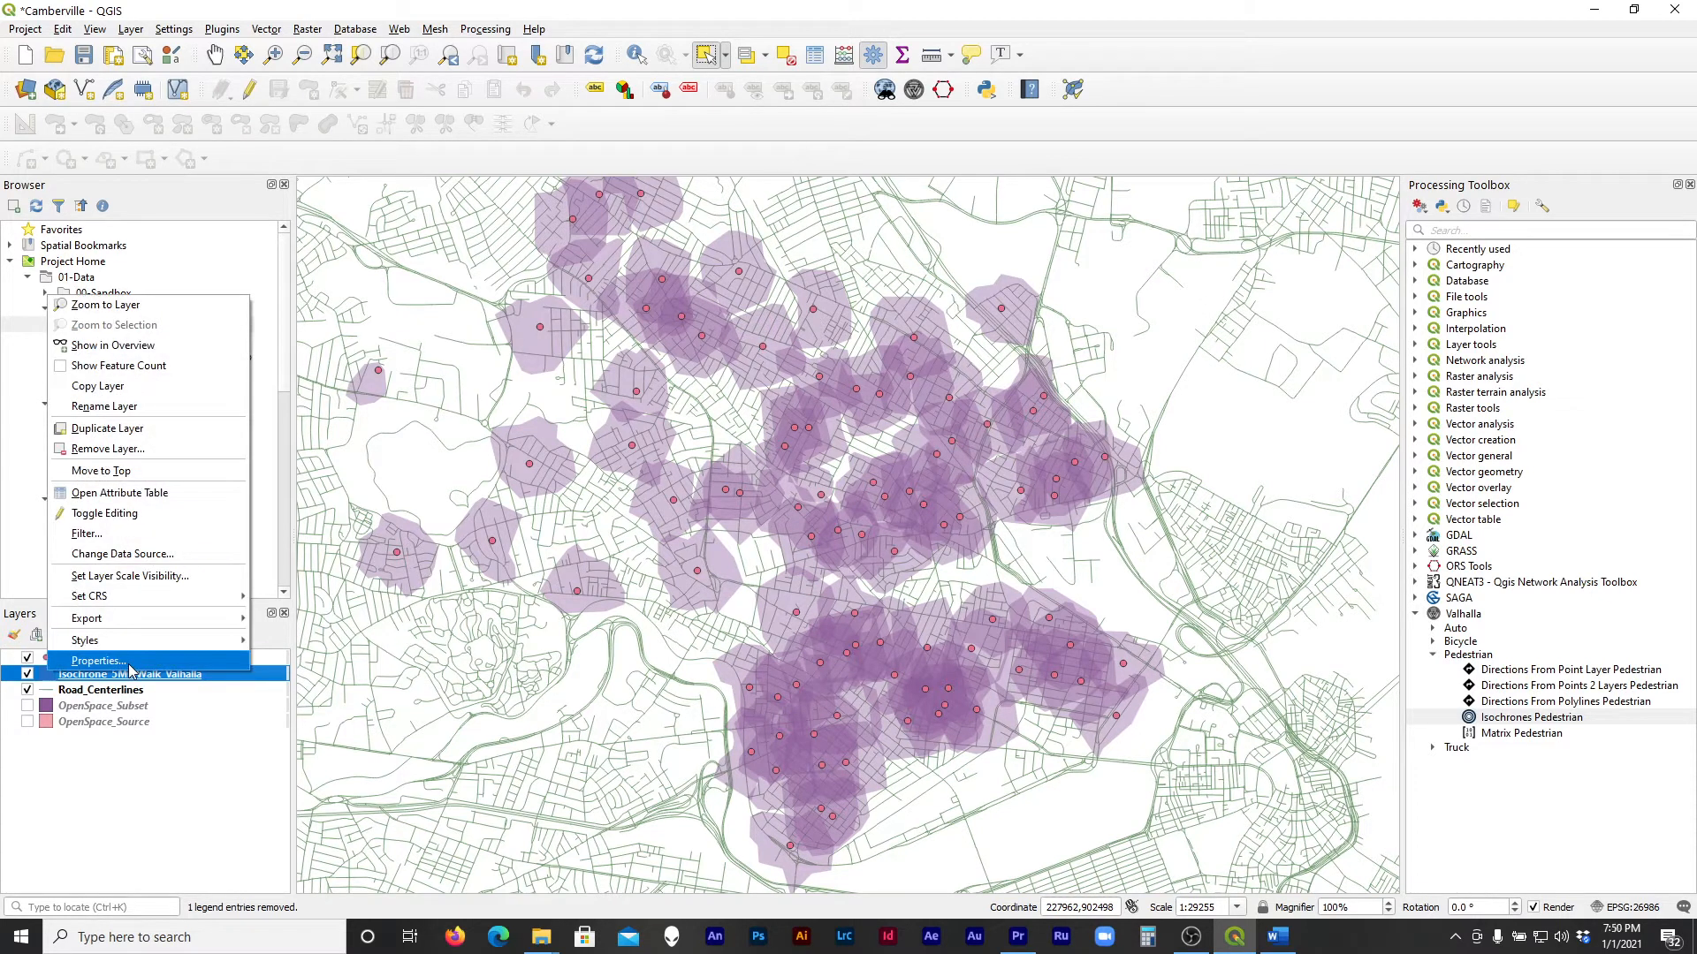
click(131, 670)
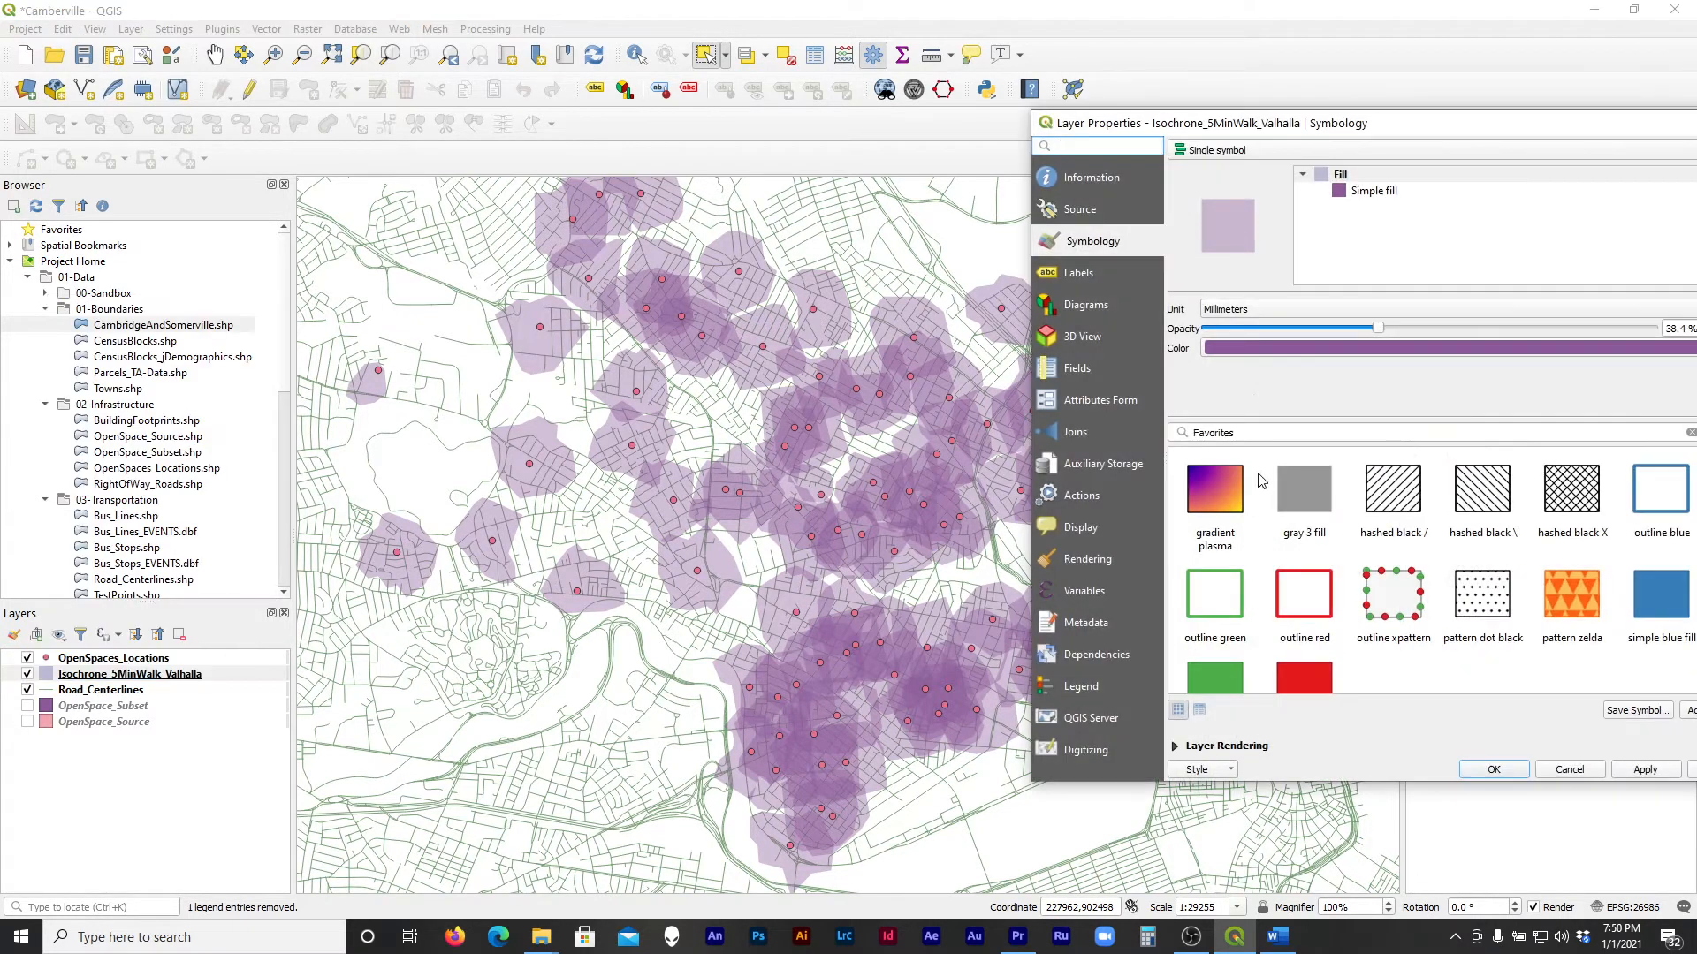
drag(1291, 138, 922, 137)
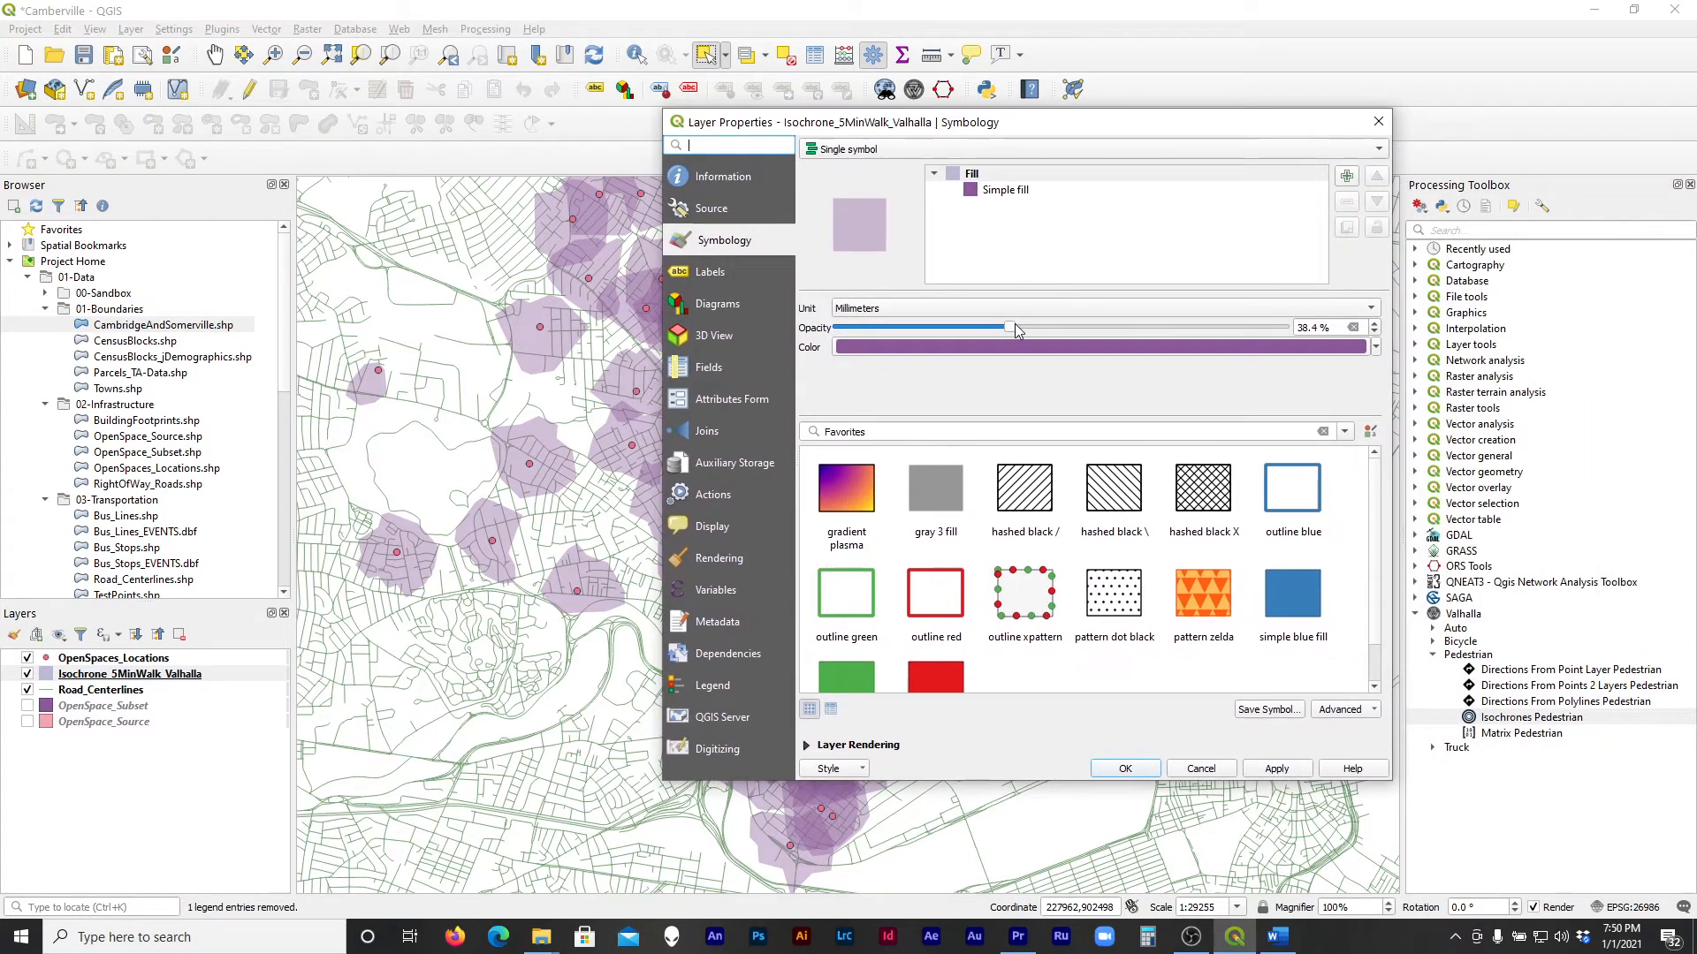
drag(1007, 327, 1299, 332)
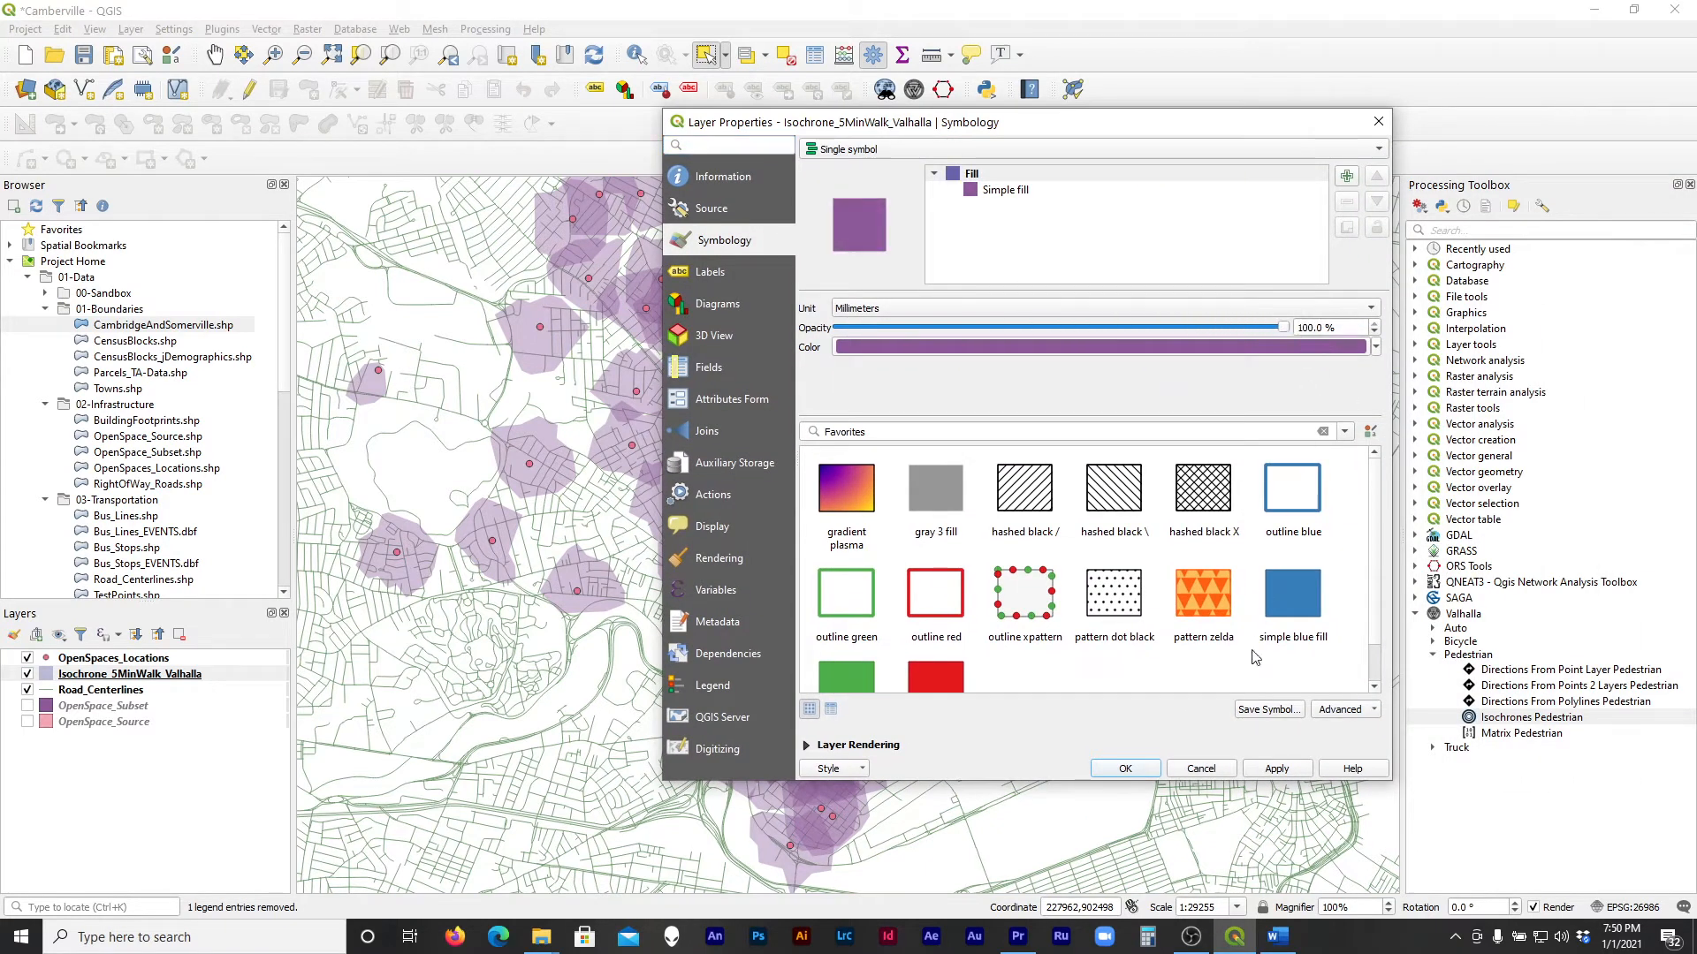
click(1277, 769)
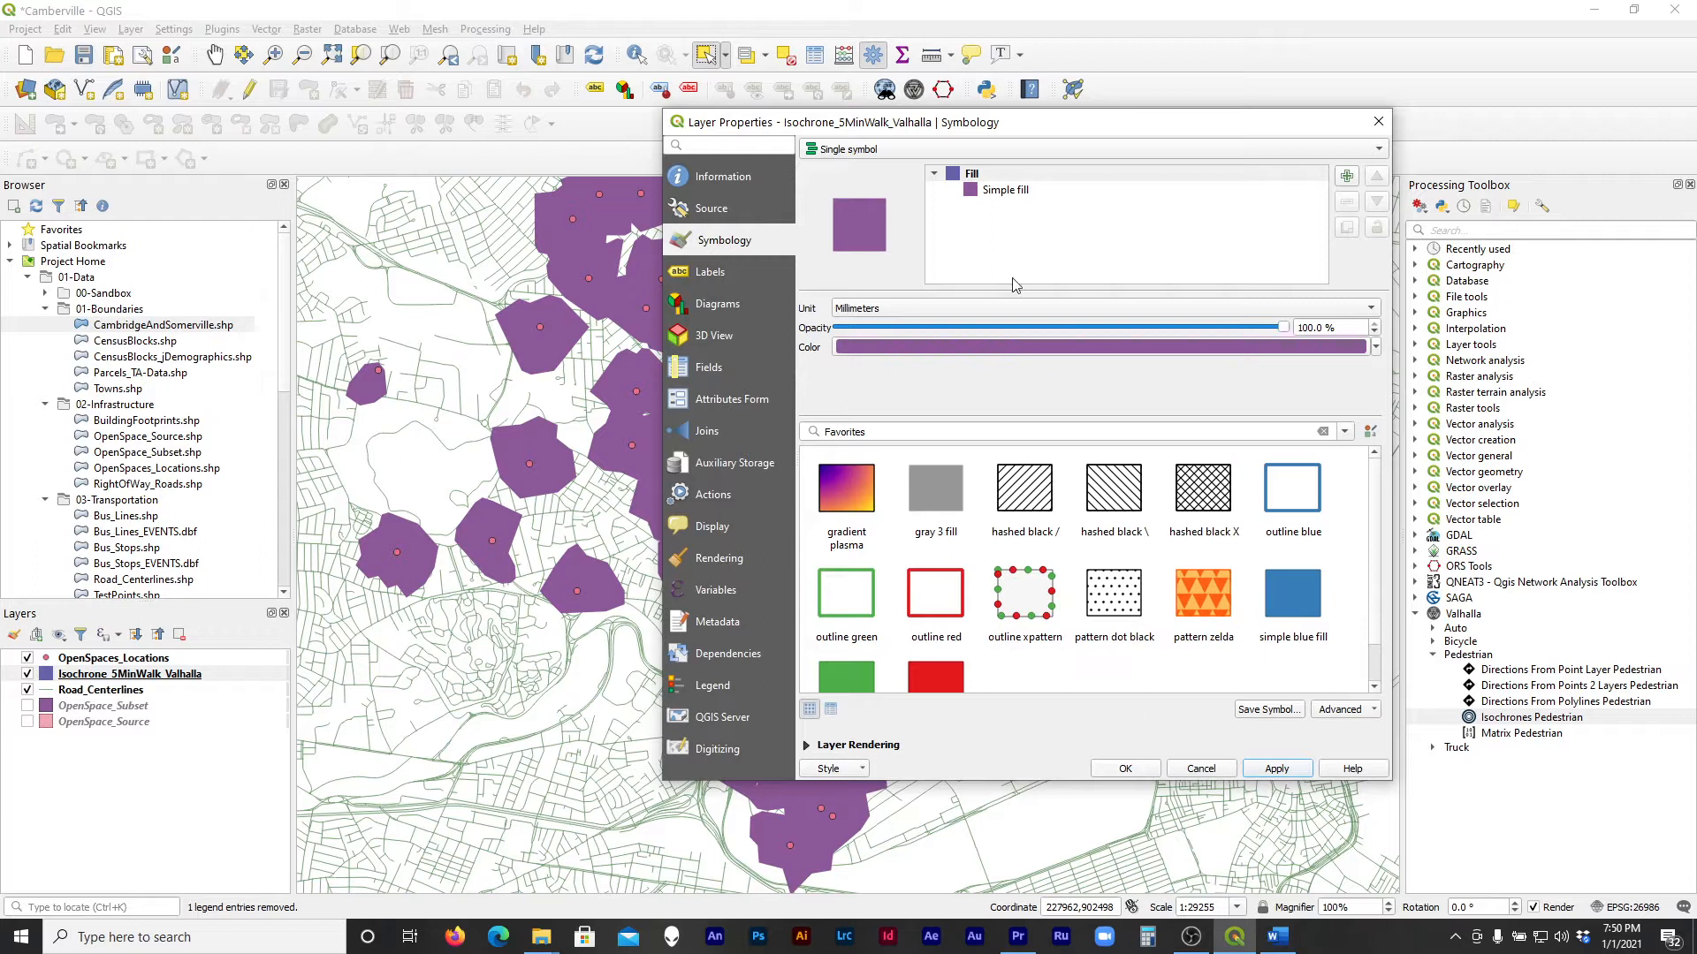
Set the stroke style of the isochrone layer's simple fill back to Solid Line
click(990, 190)
click(966, 456)
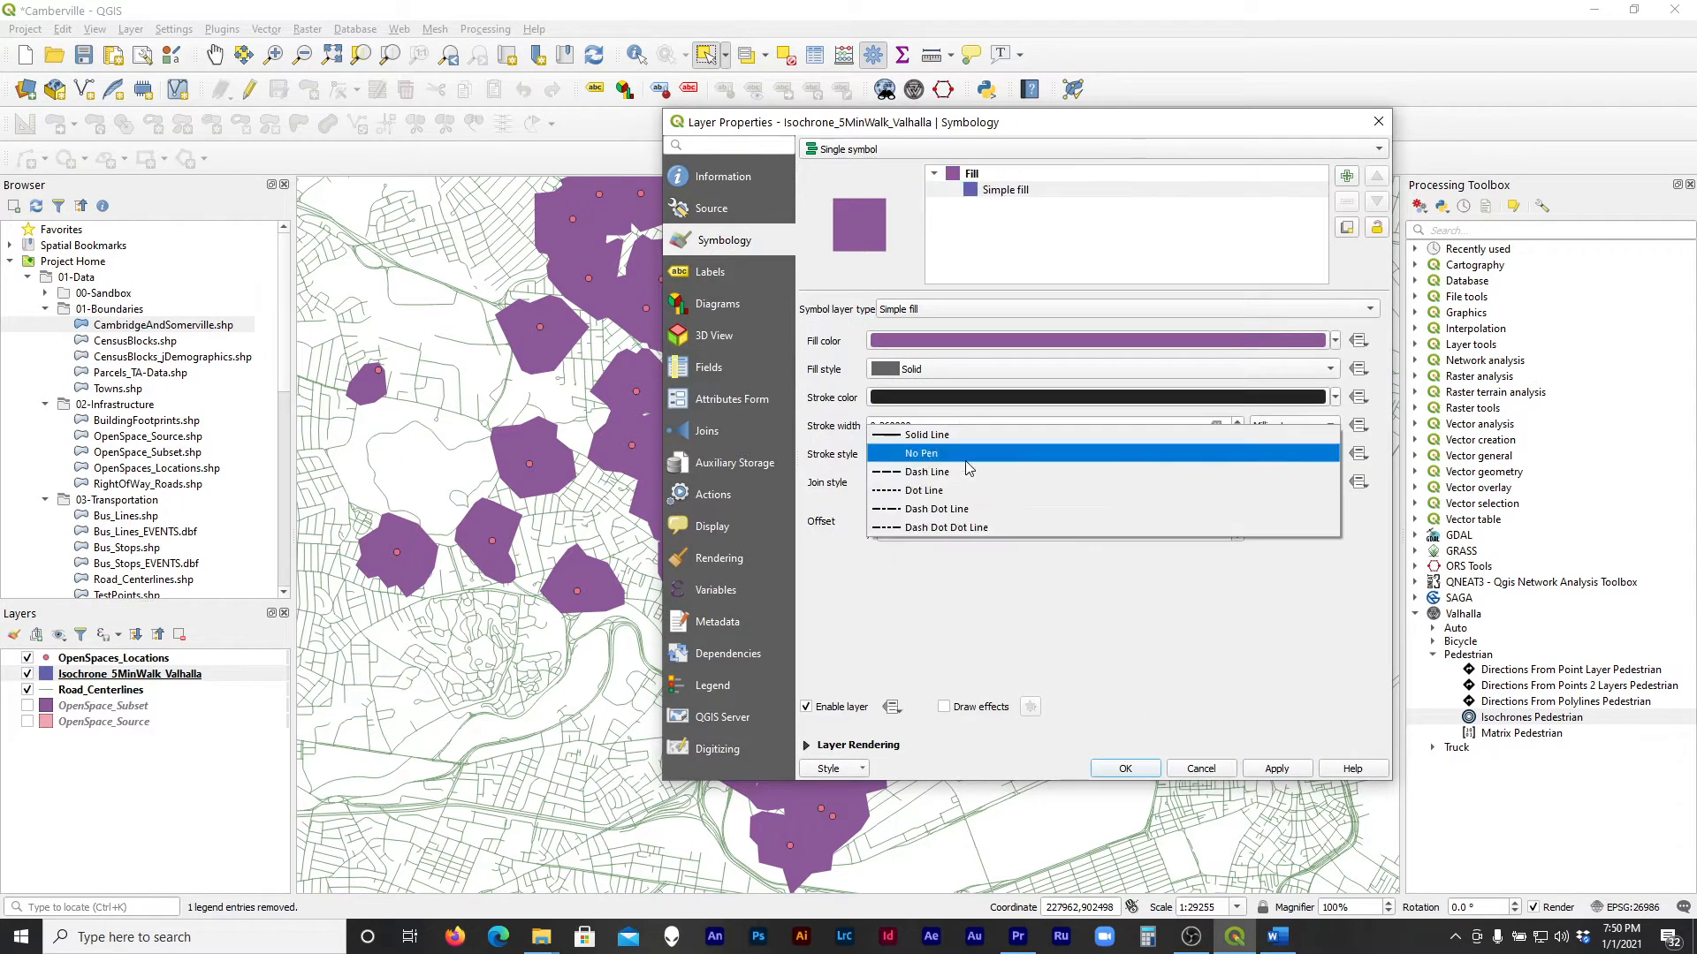
click(967, 454)
click(1267, 769)
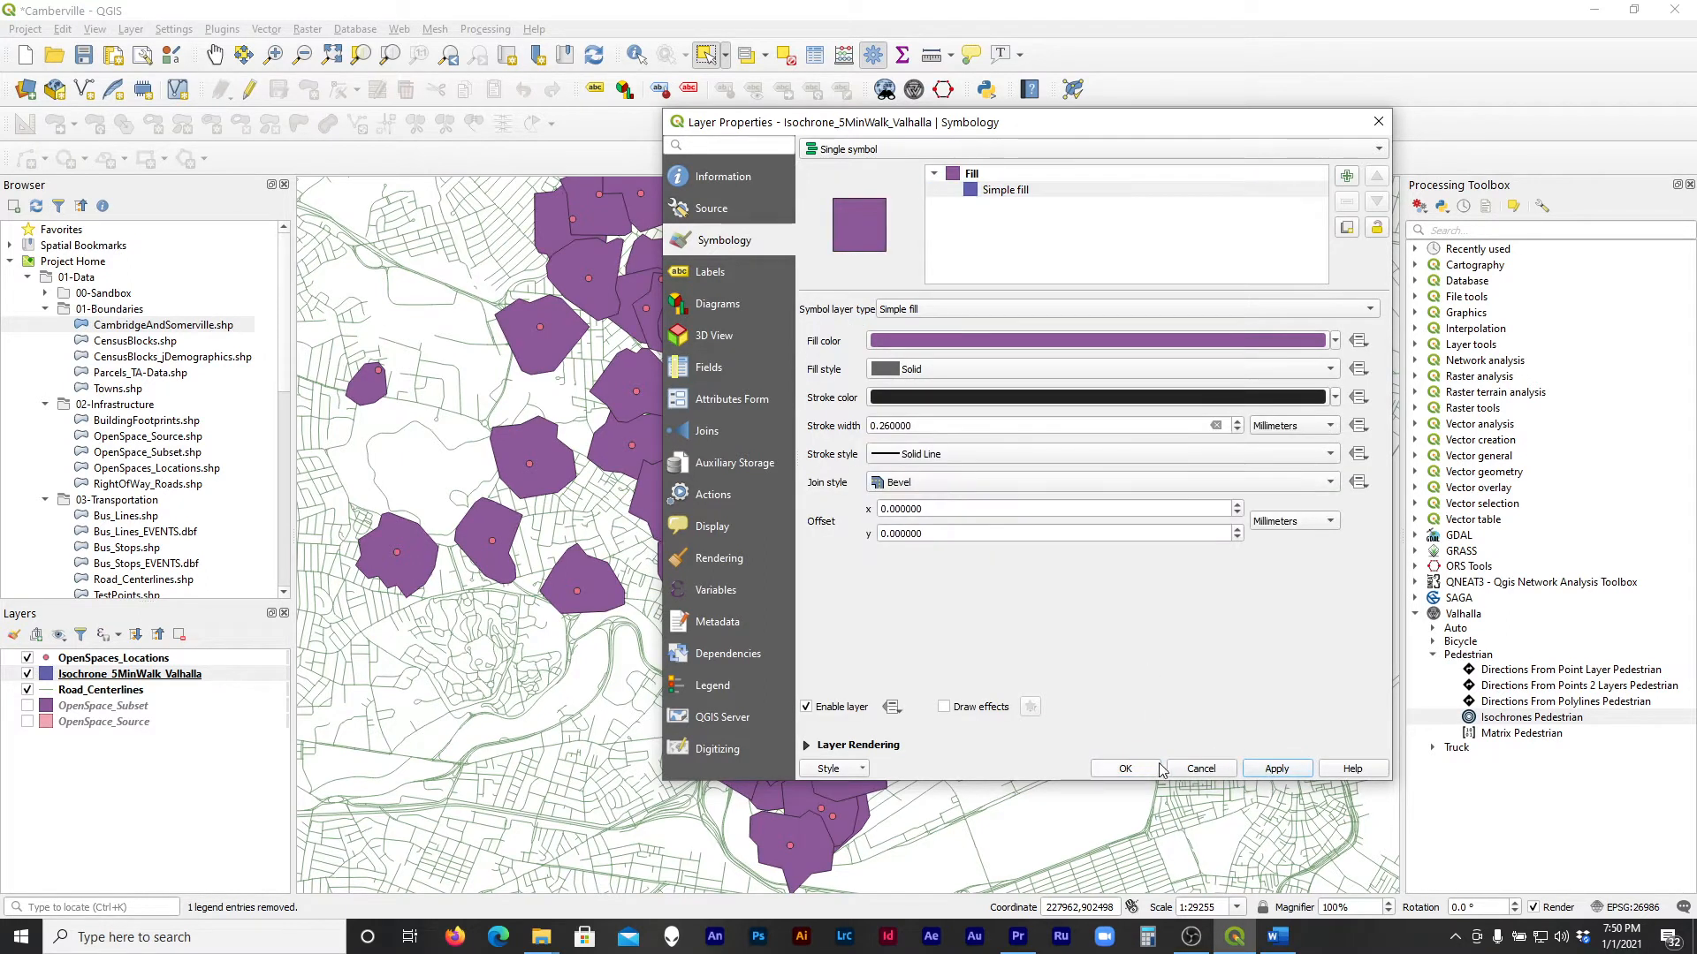
click(1125, 769)
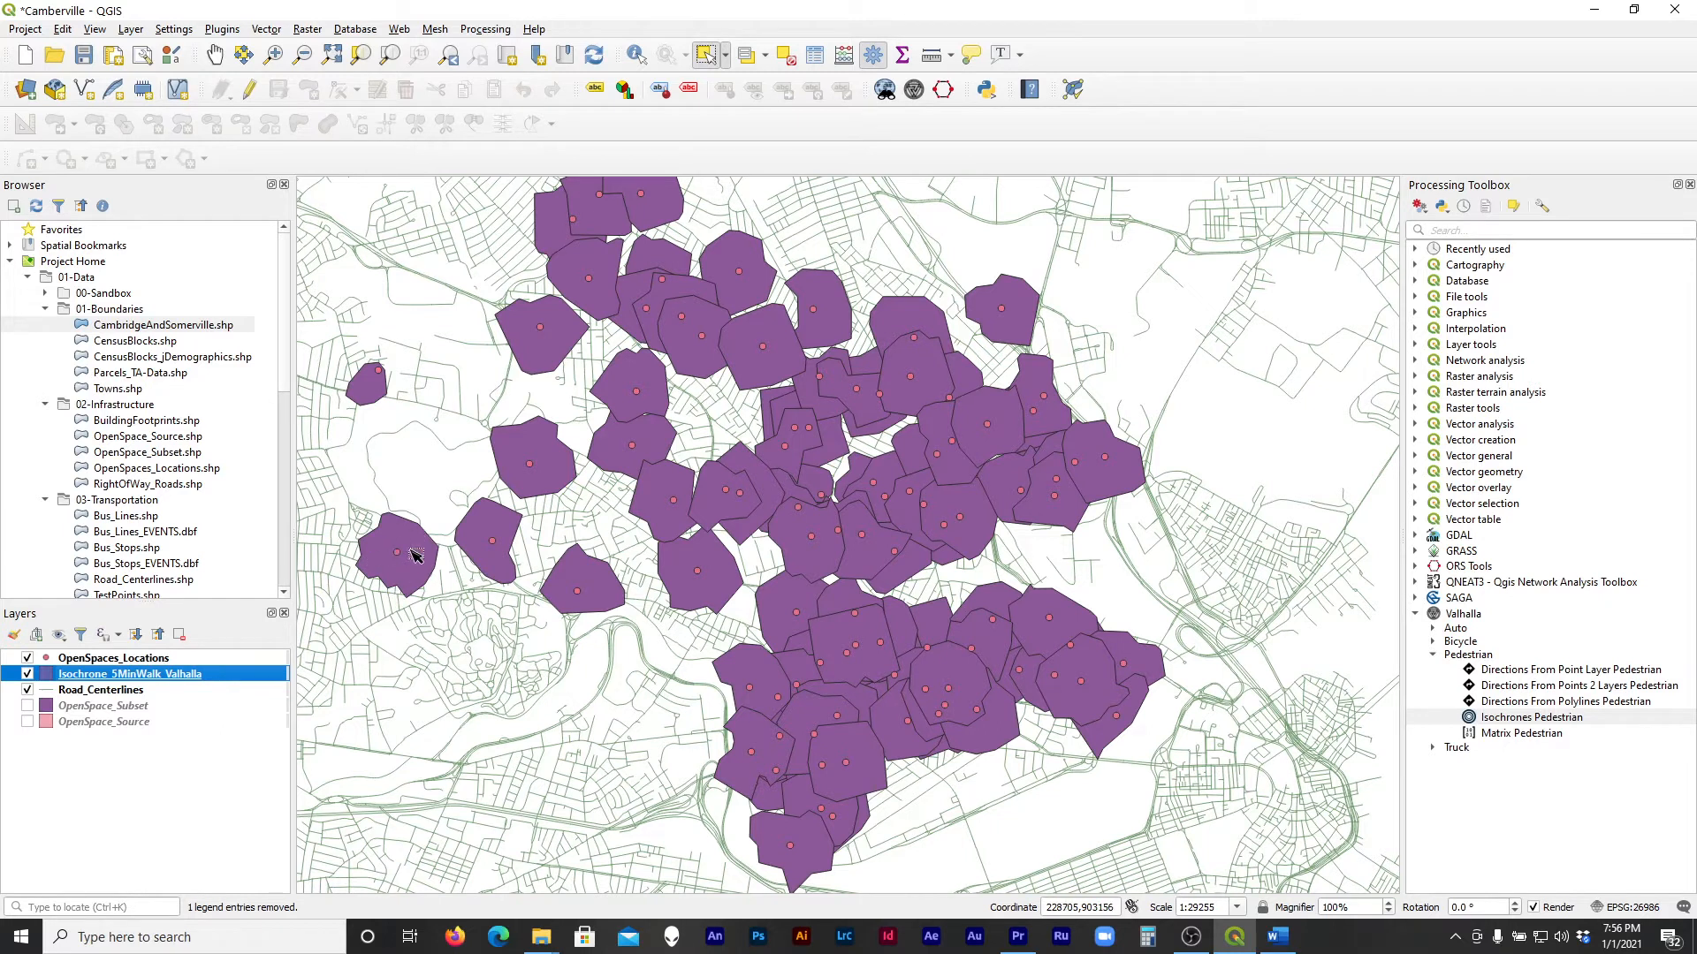
Open the attribute table of the Isochrone_5MinWalk_Valhalla layer and widen the site_name column
right_click(186, 679)
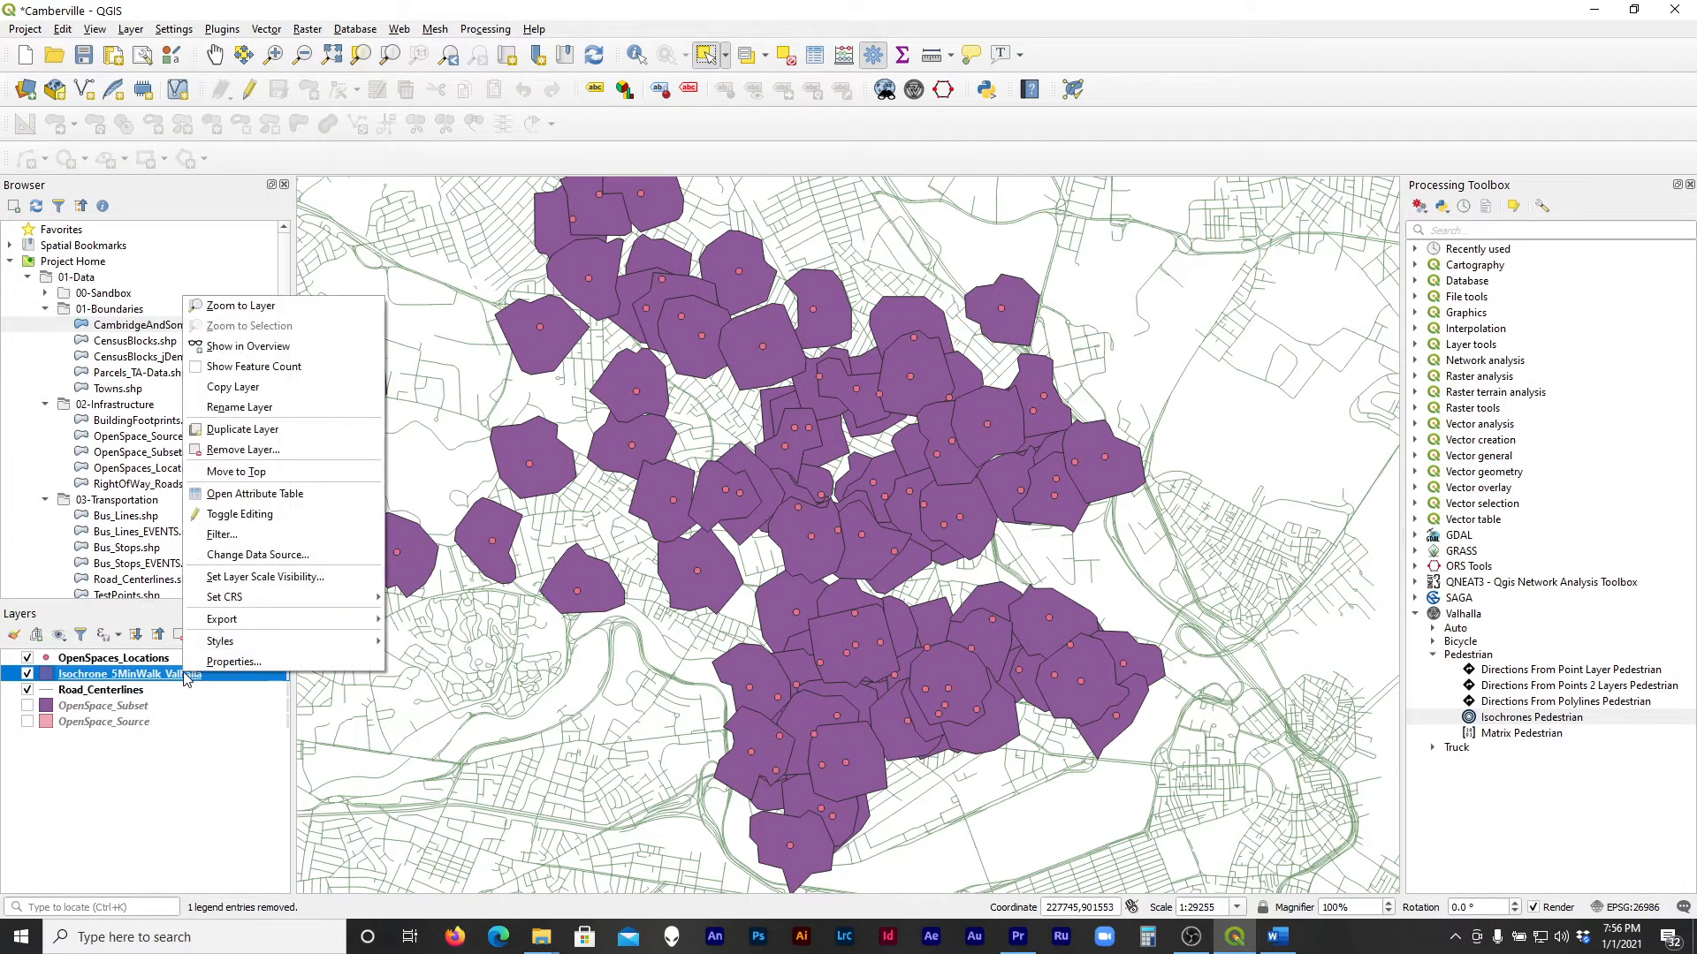
click(319, 503)
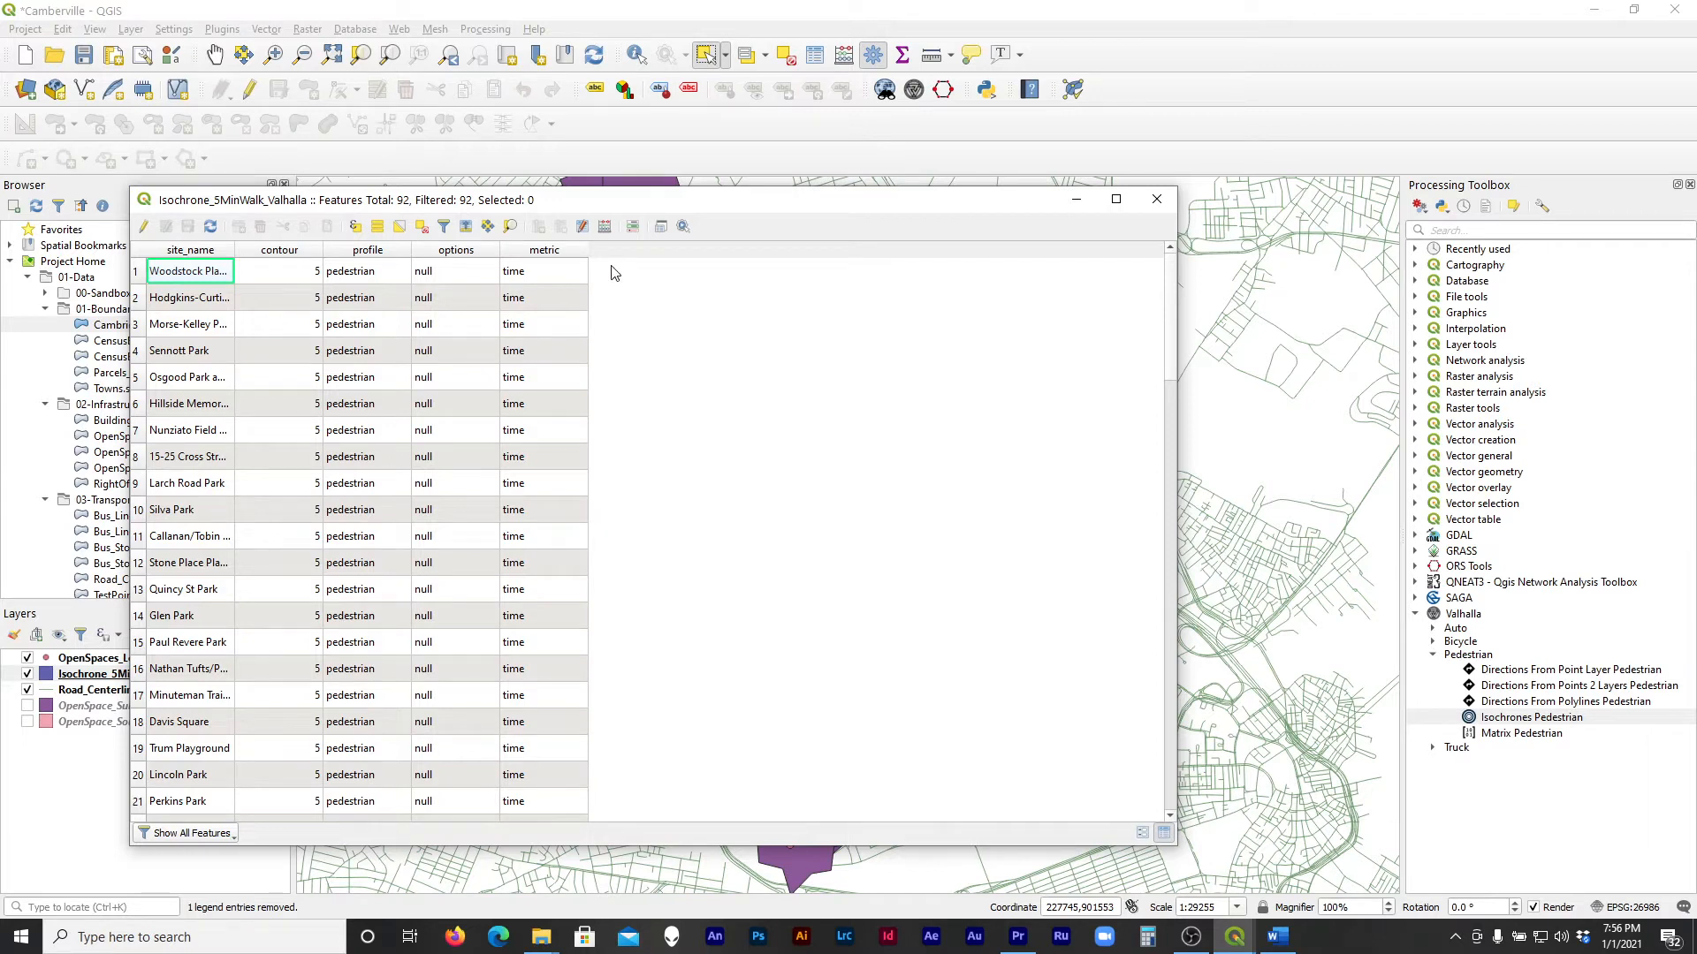
drag(649, 215, 1370, 165)
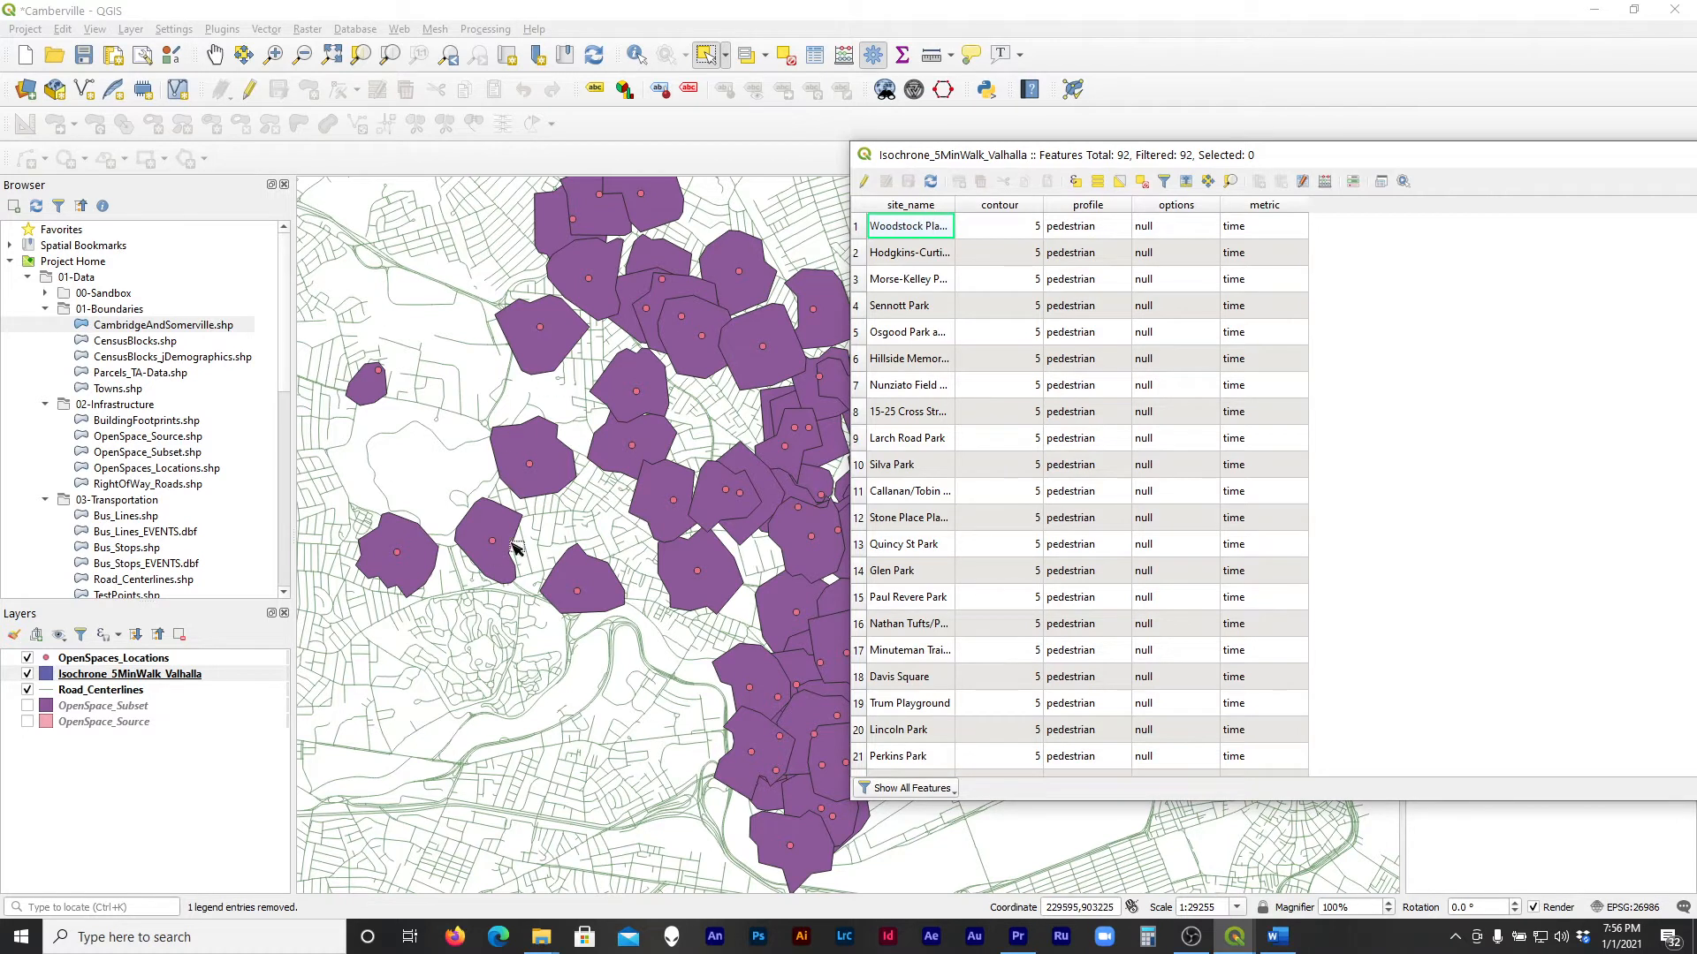
drag(954, 204, 1032, 204)
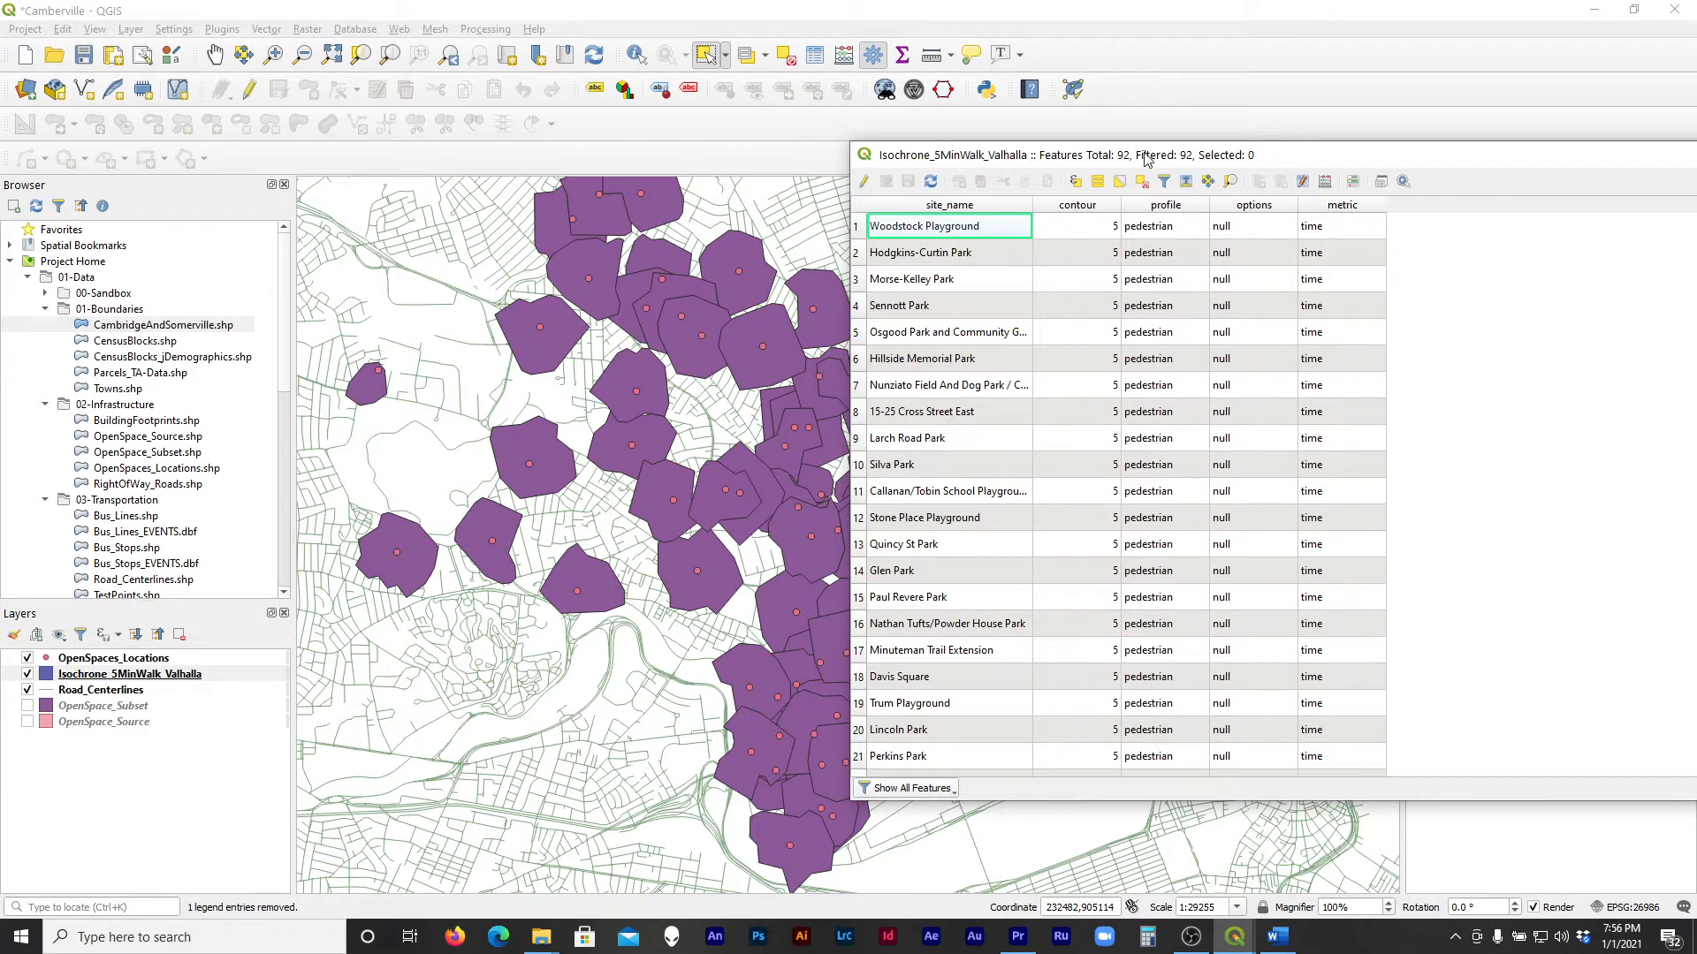
drag(1153, 156, 700, 154)
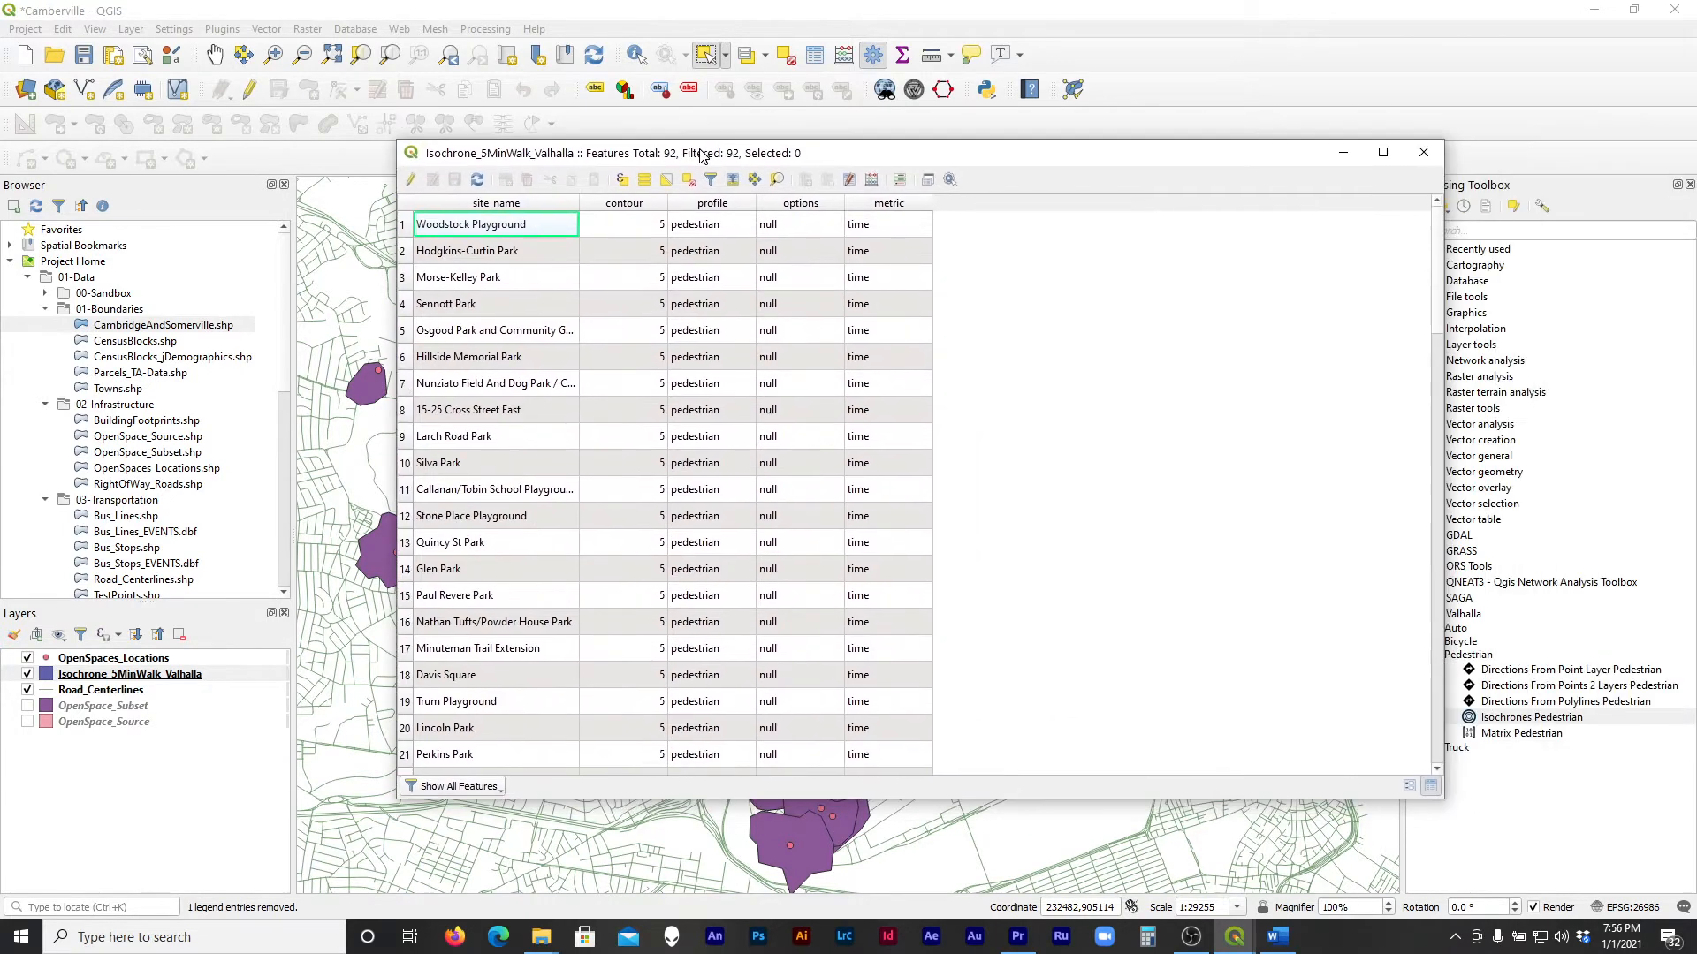
Start editing the isochrone table and use the Field Calculator to create a whole-number field Overlap of length 10 with value 1
click(409, 179)
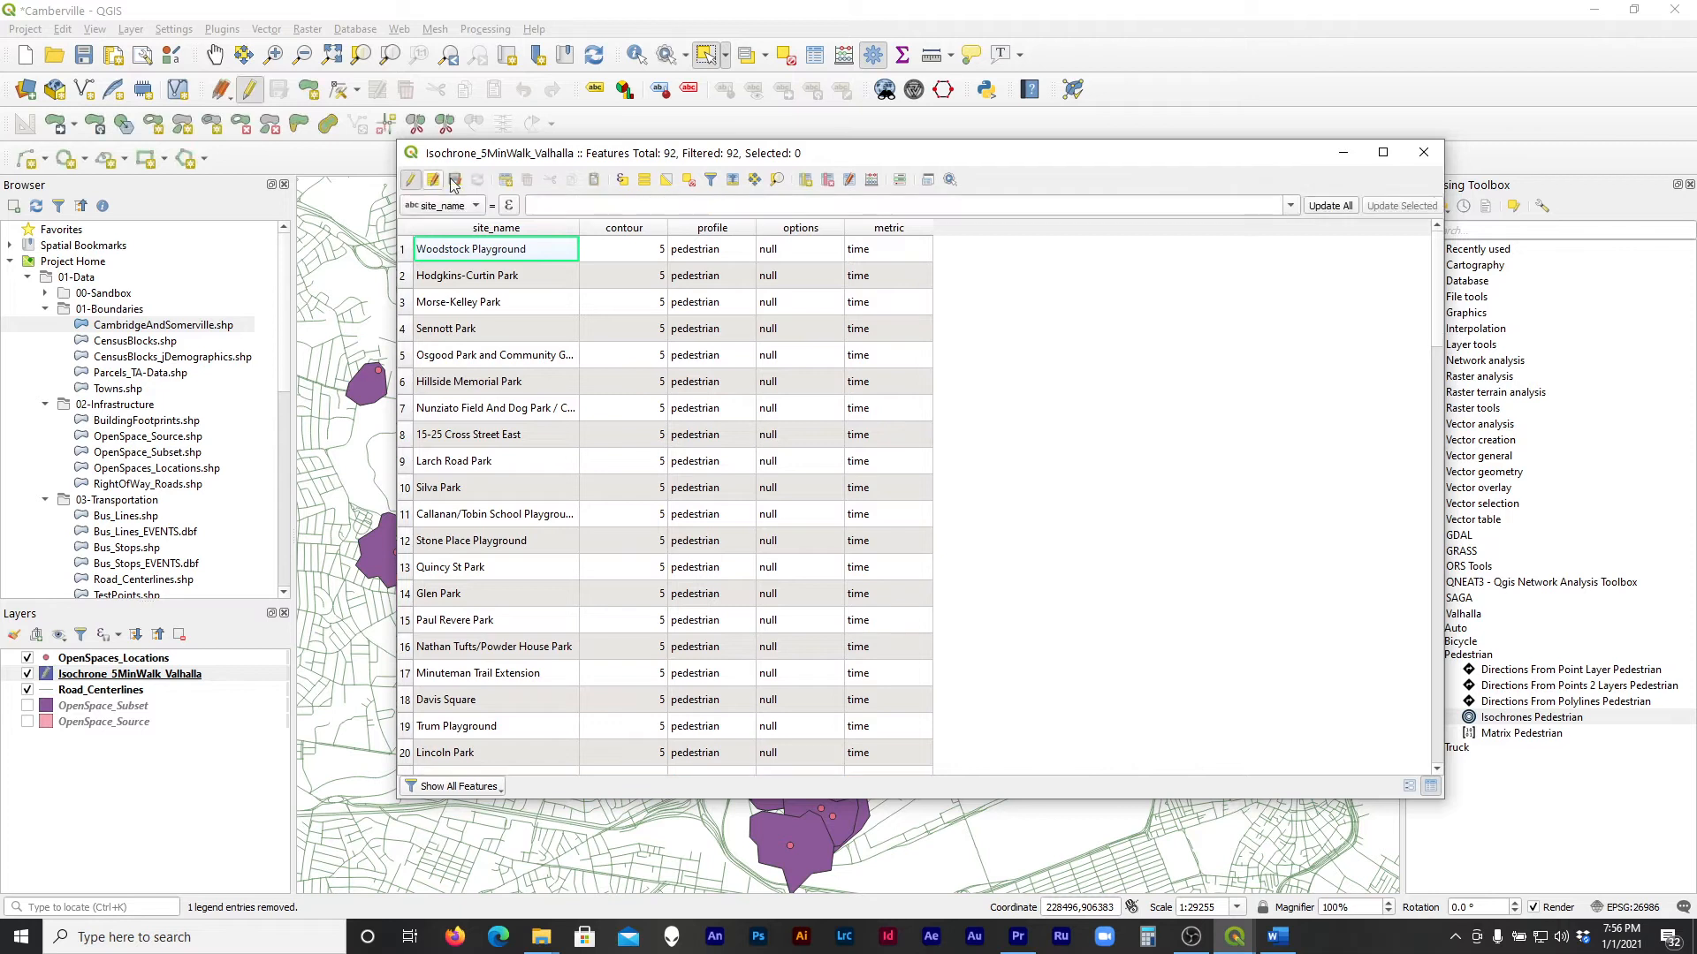
click(868, 181)
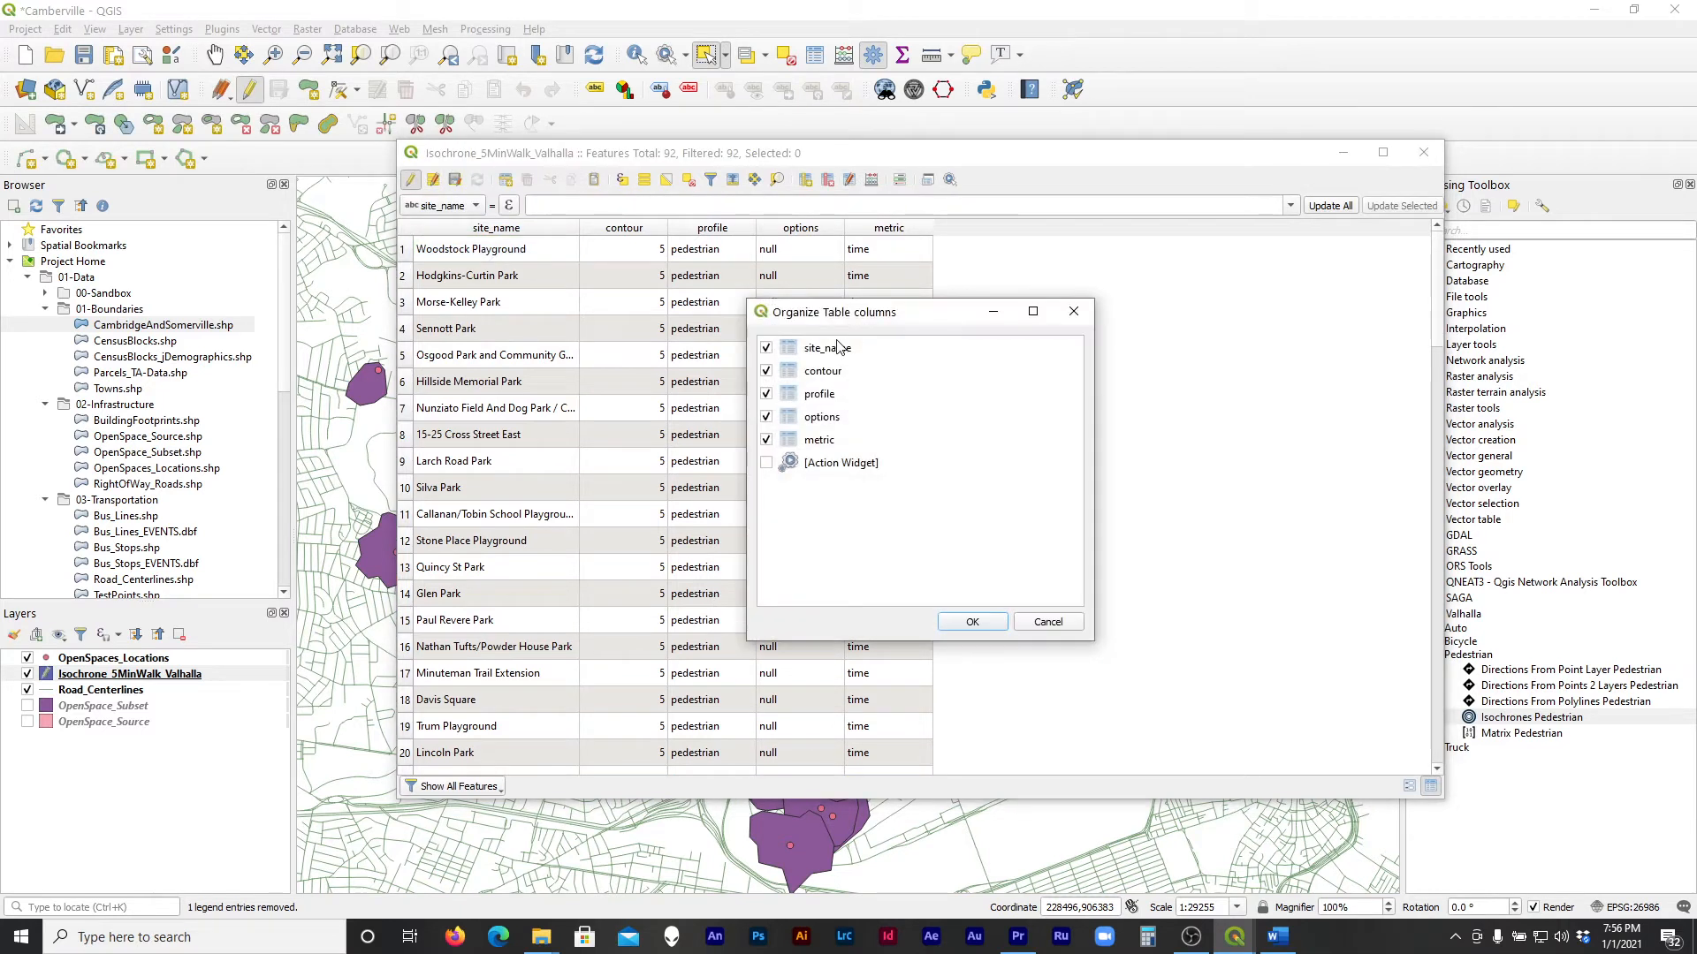
click(1071, 316)
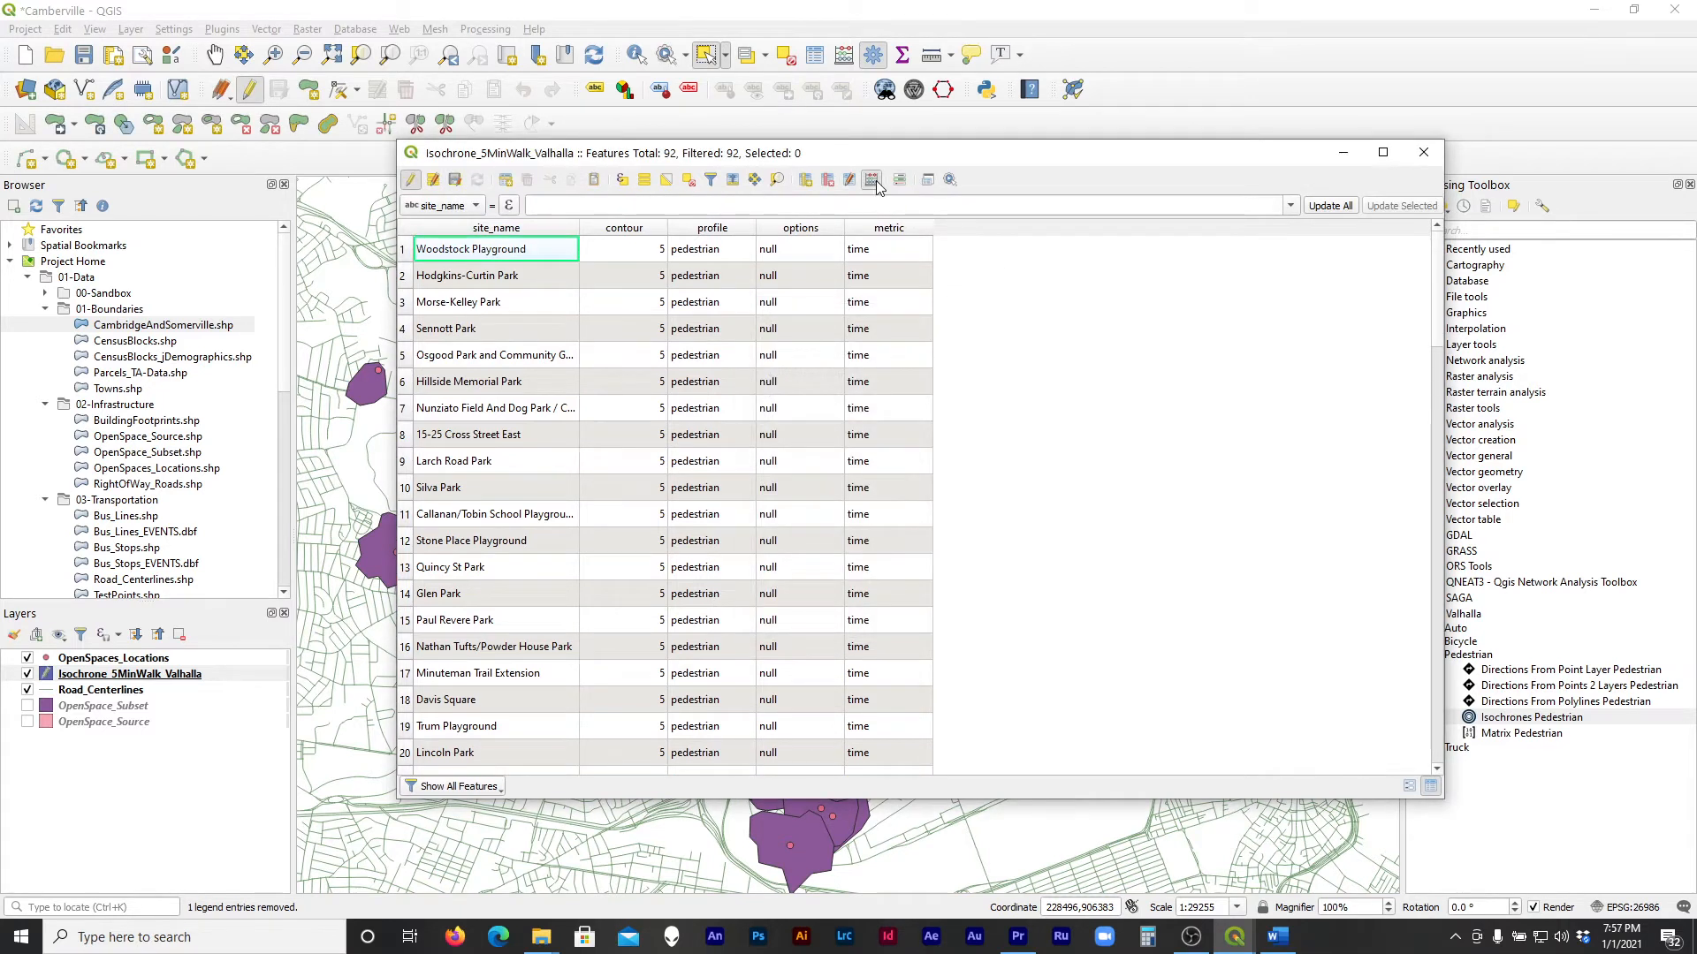
click(877, 180)
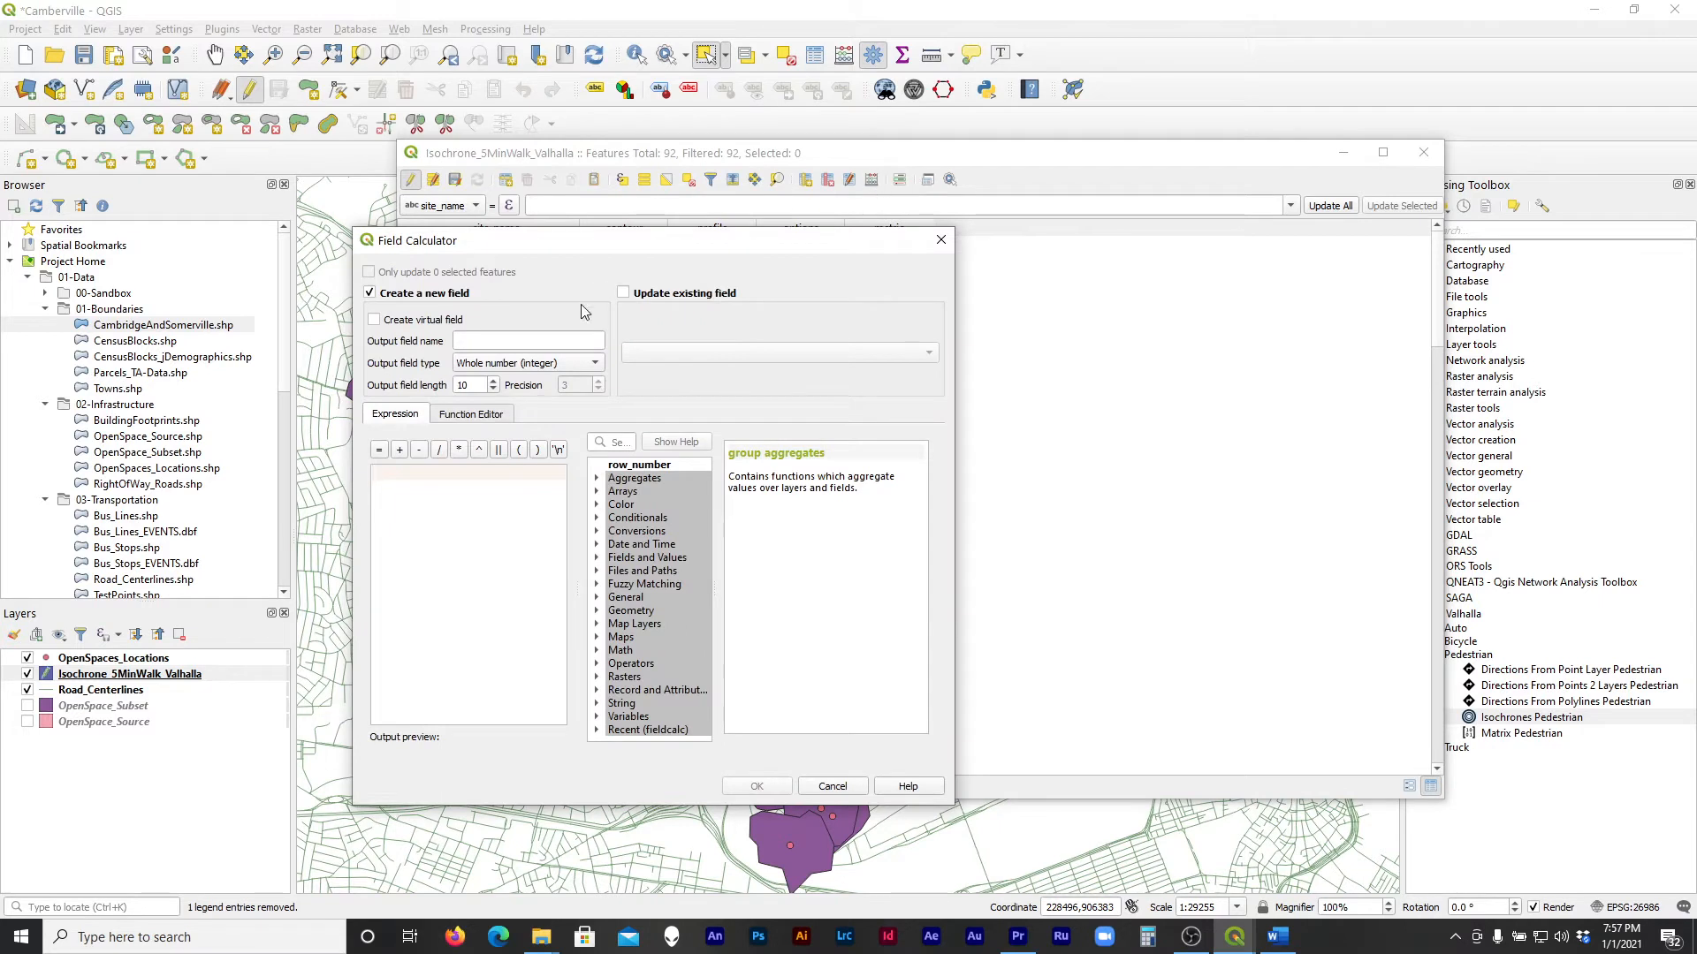
click(533, 341)
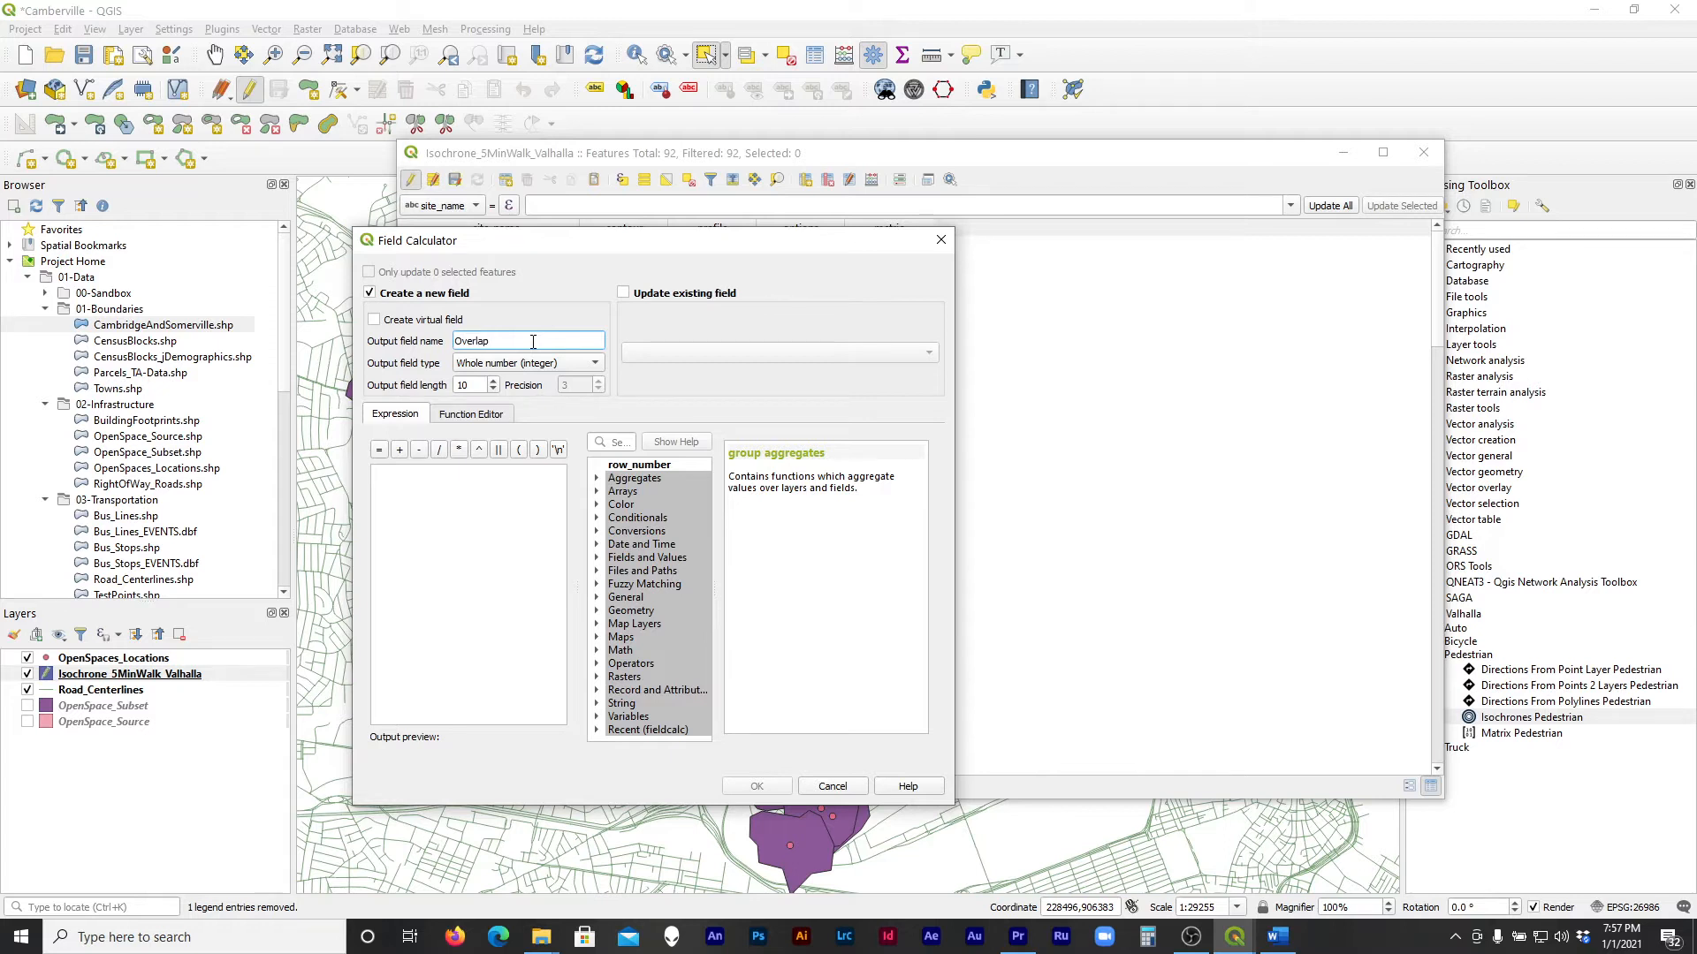
click(483, 522)
text(1)
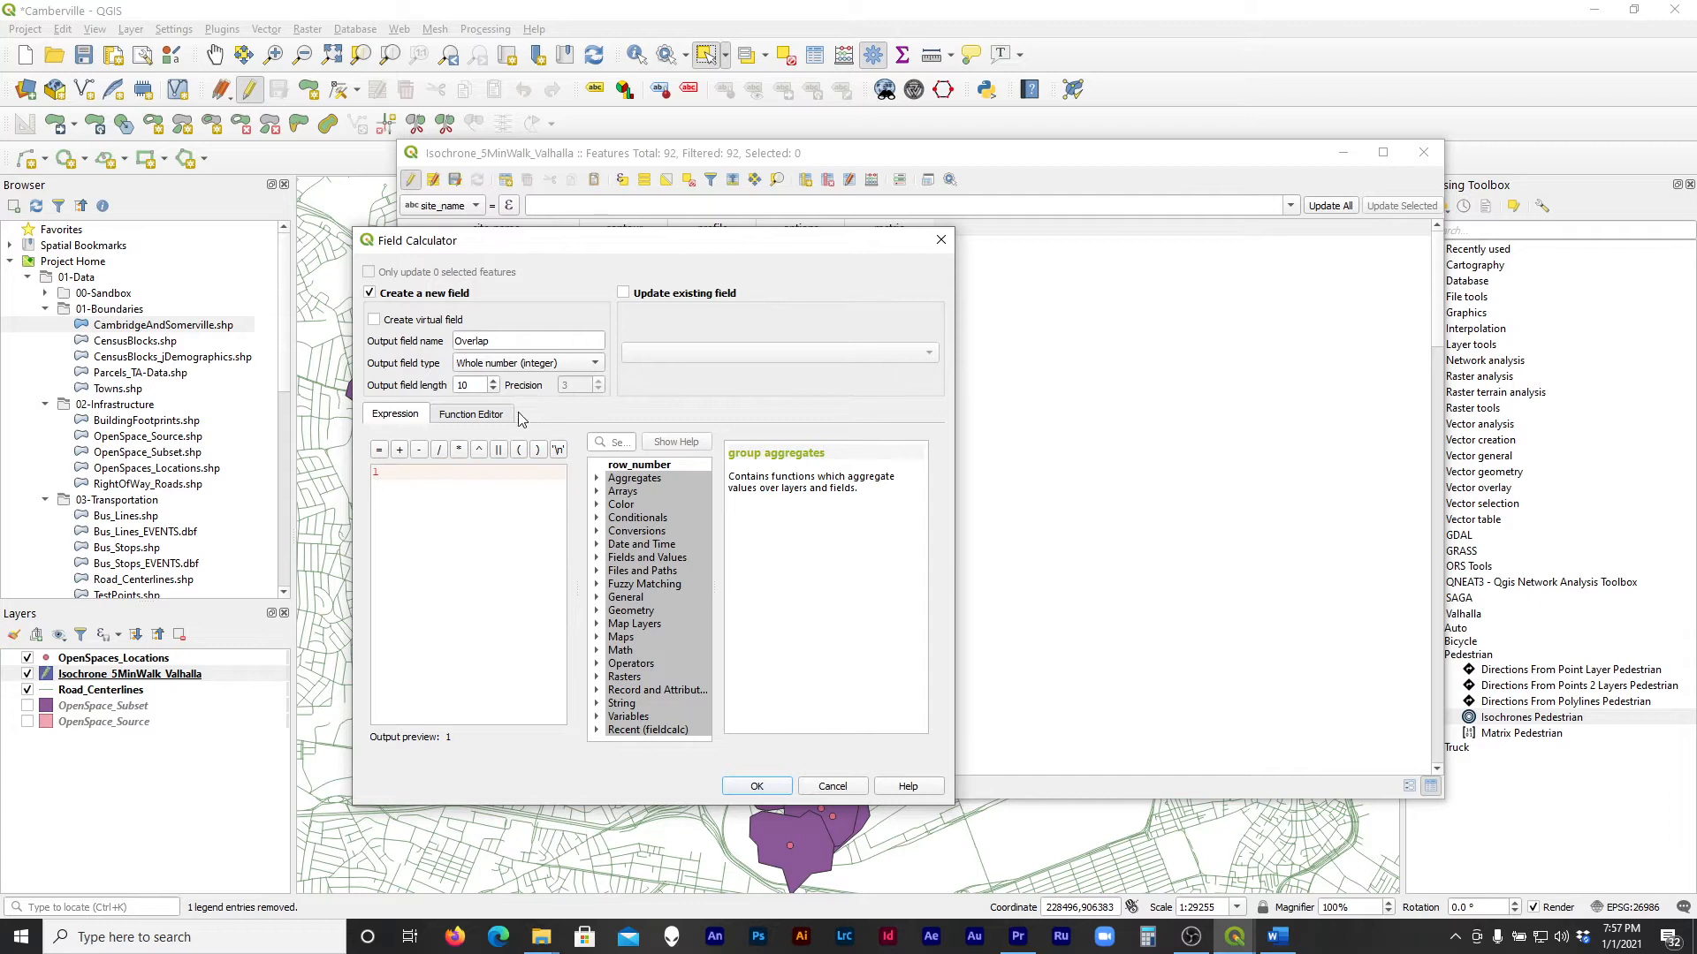
click(778, 788)
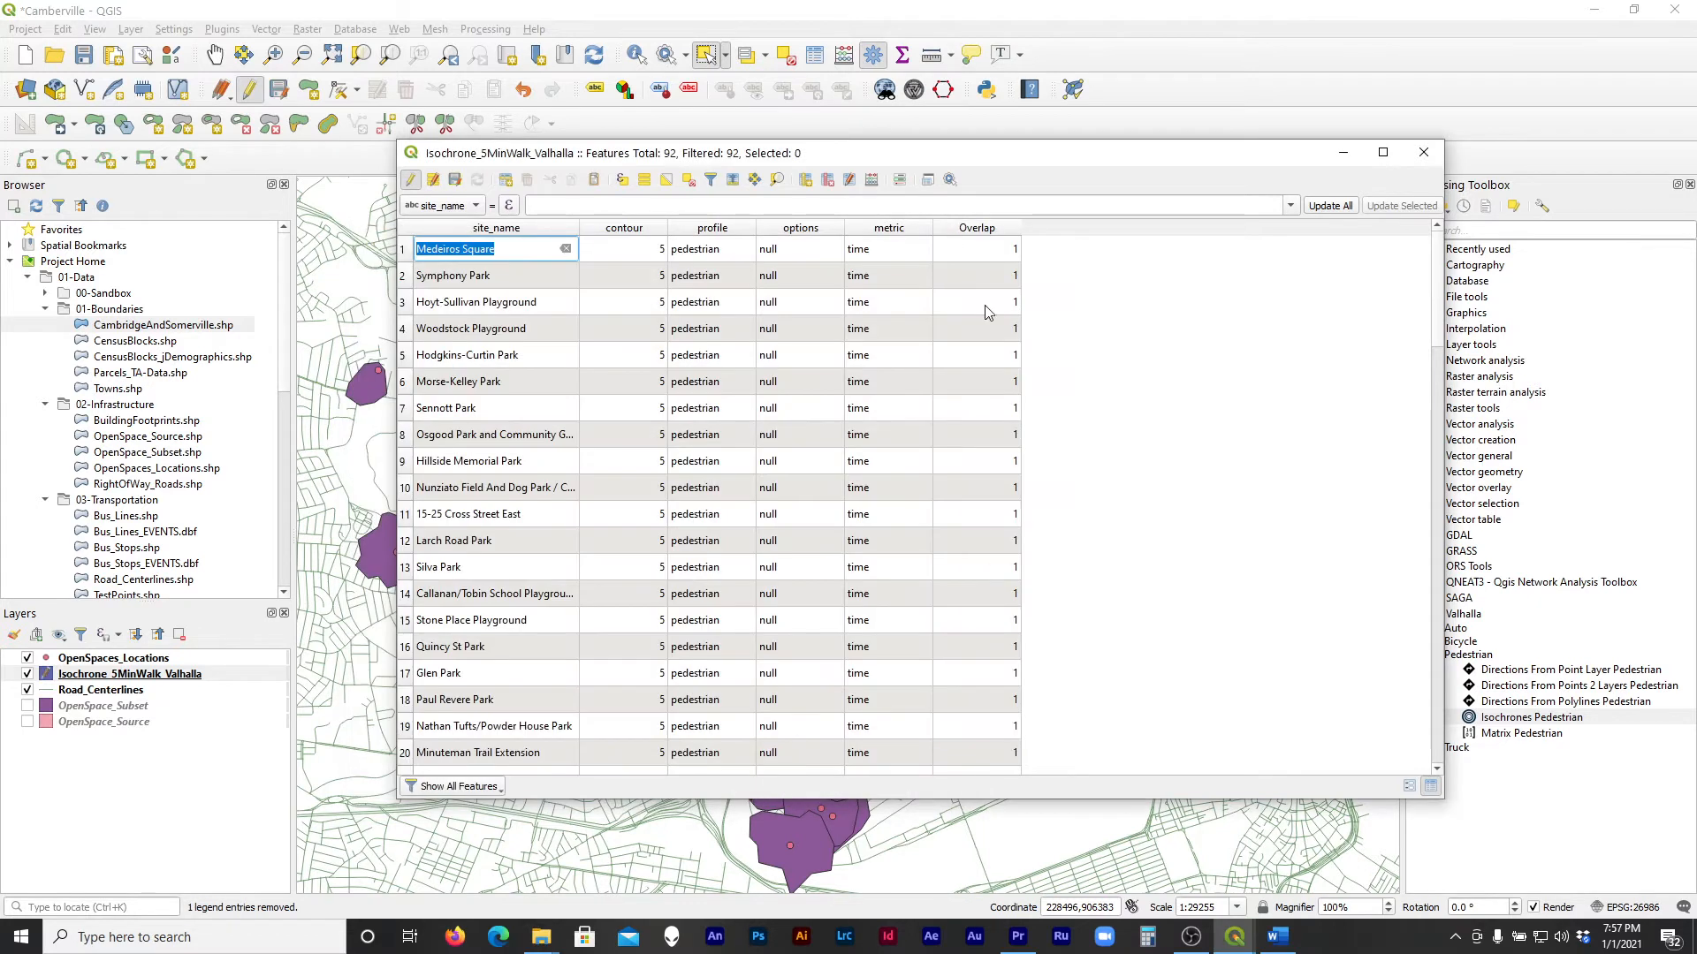
Save the edits to the isochrone layer, end its editing session and close the attribute table
mouse_move(1439, 270)
mouse_down()
mouse_move(1437, 678)
mouse_move(1453, 435)
mouse_move(1433, 250)
mouse_up()
click(455, 181)
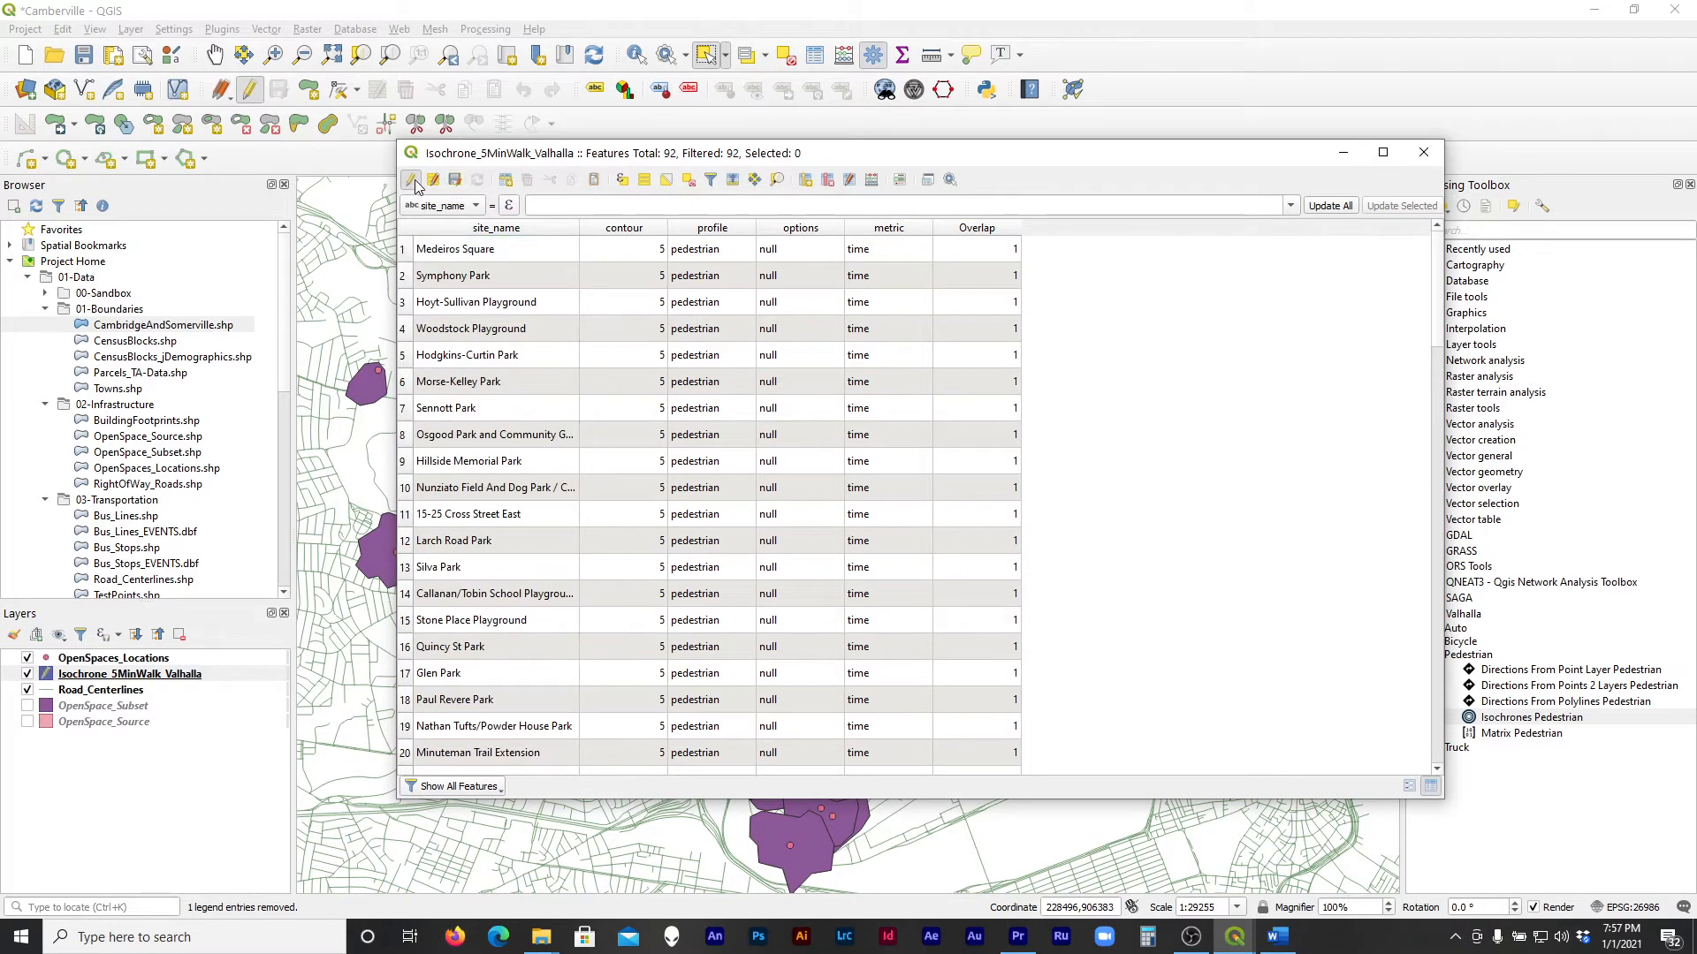
click(410, 179)
click(1423, 154)
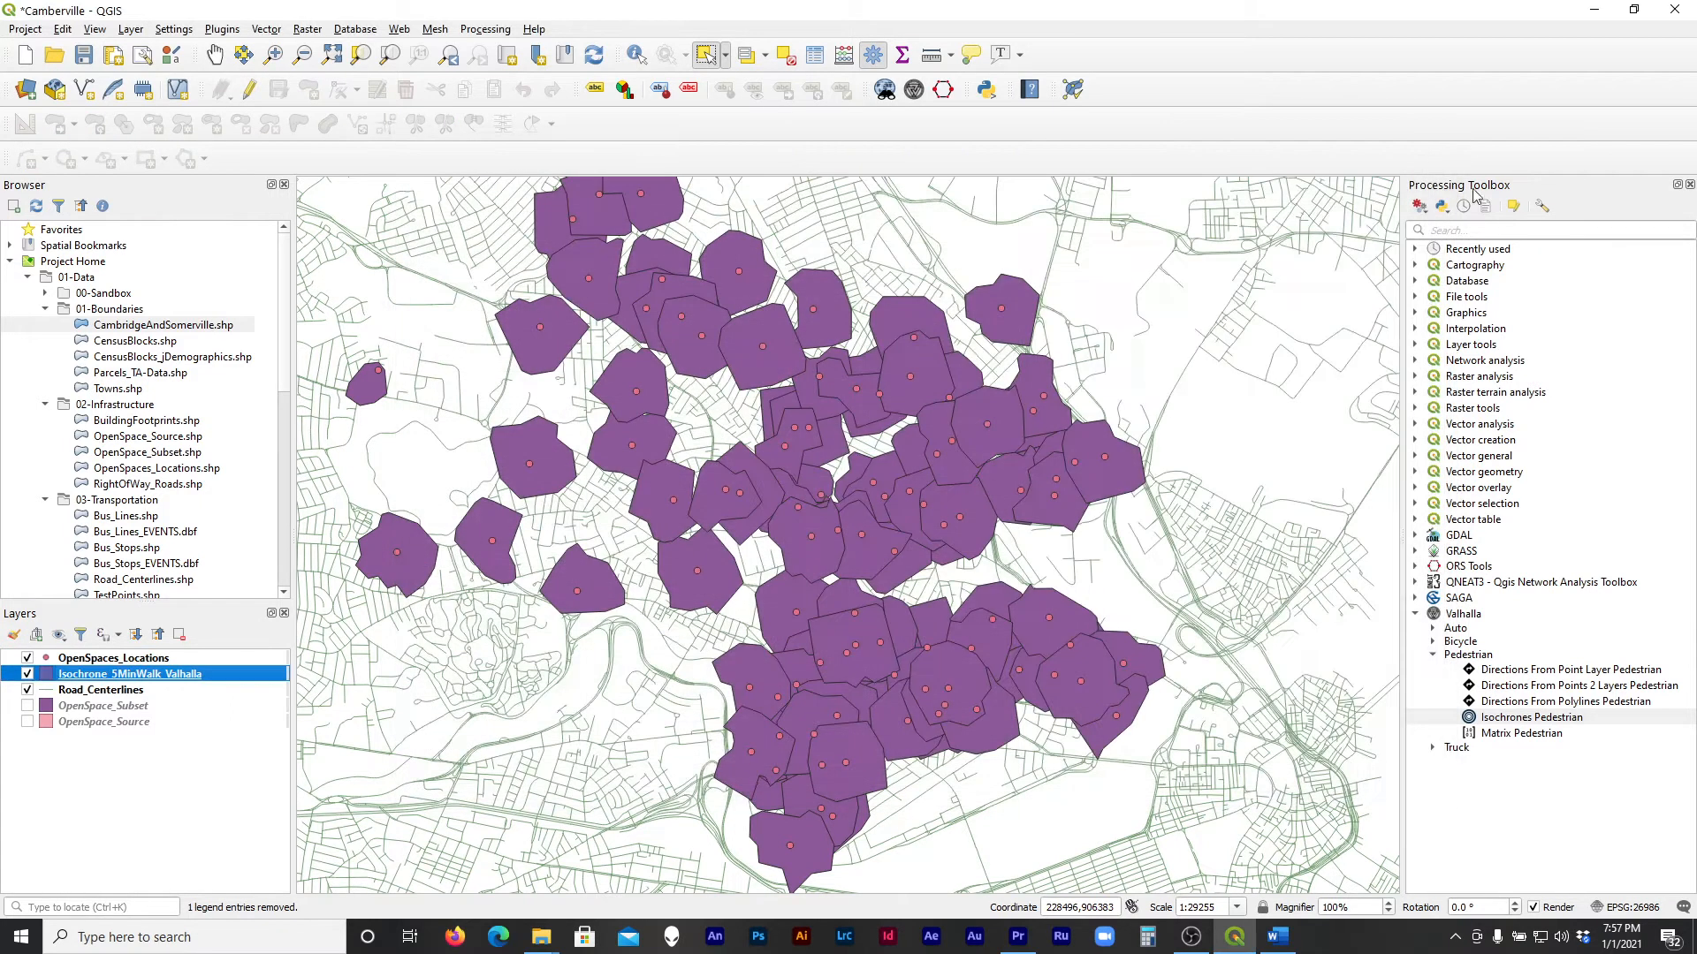
Set up SAGA's Polygon self-intersection tool on Isochrone_5MinWalk_Valhalla with Overlap as the identifier
click(1484, 228)
text(self)
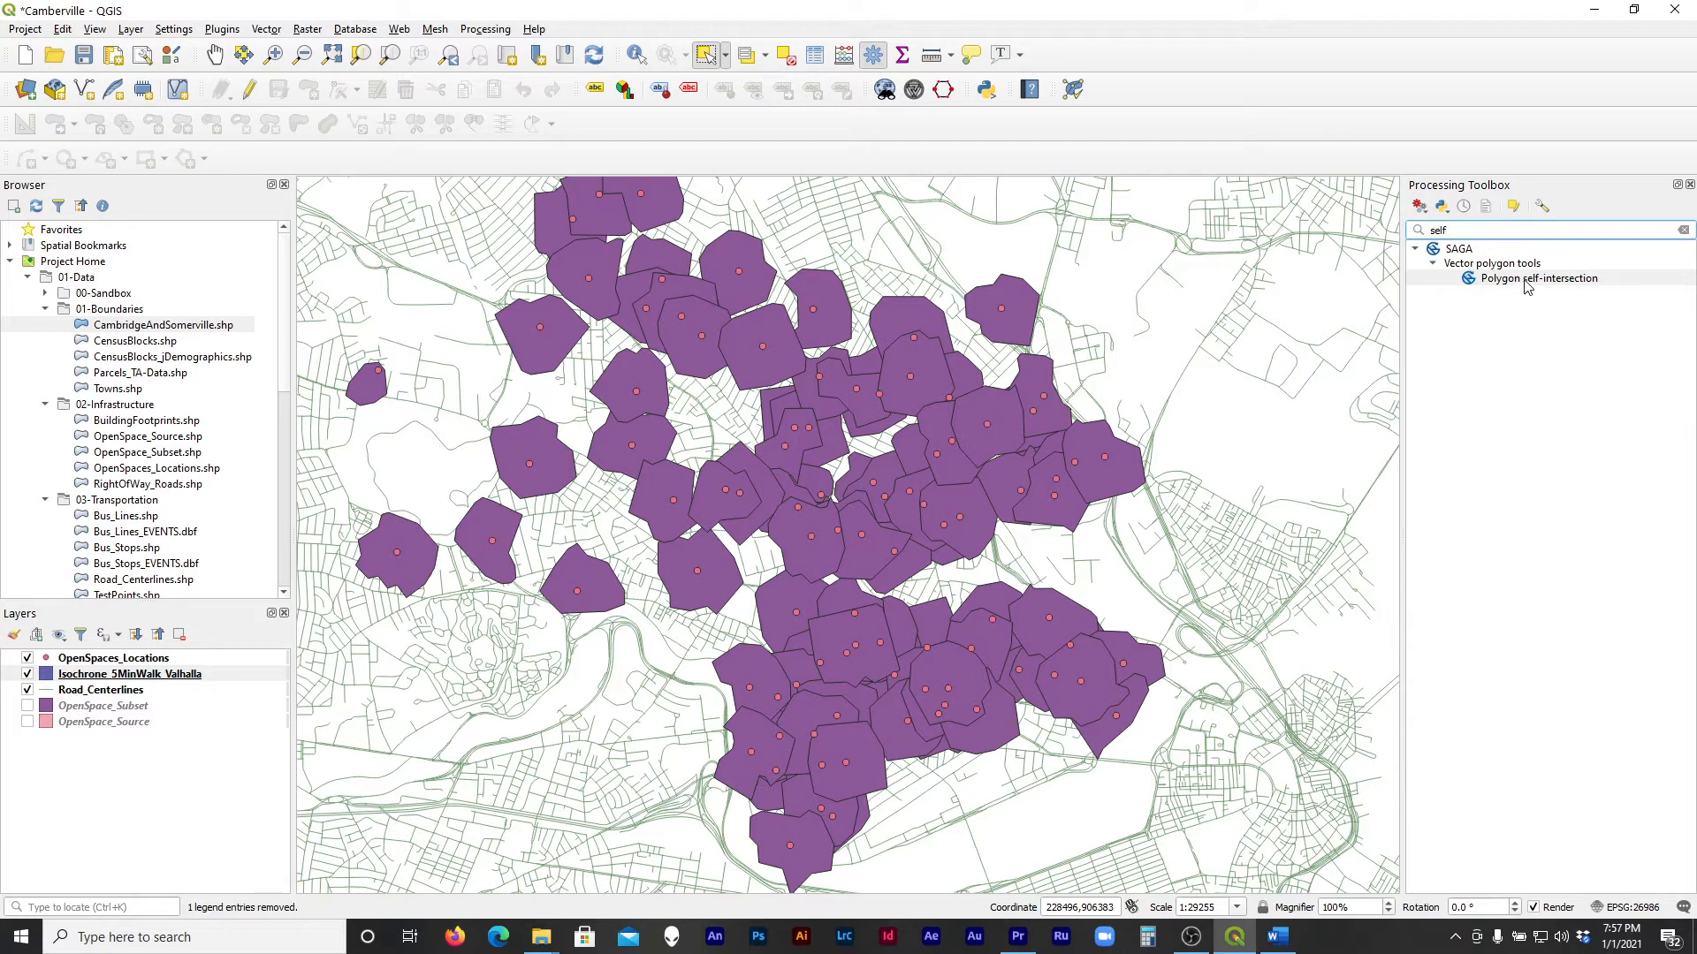
click(1525, 281)
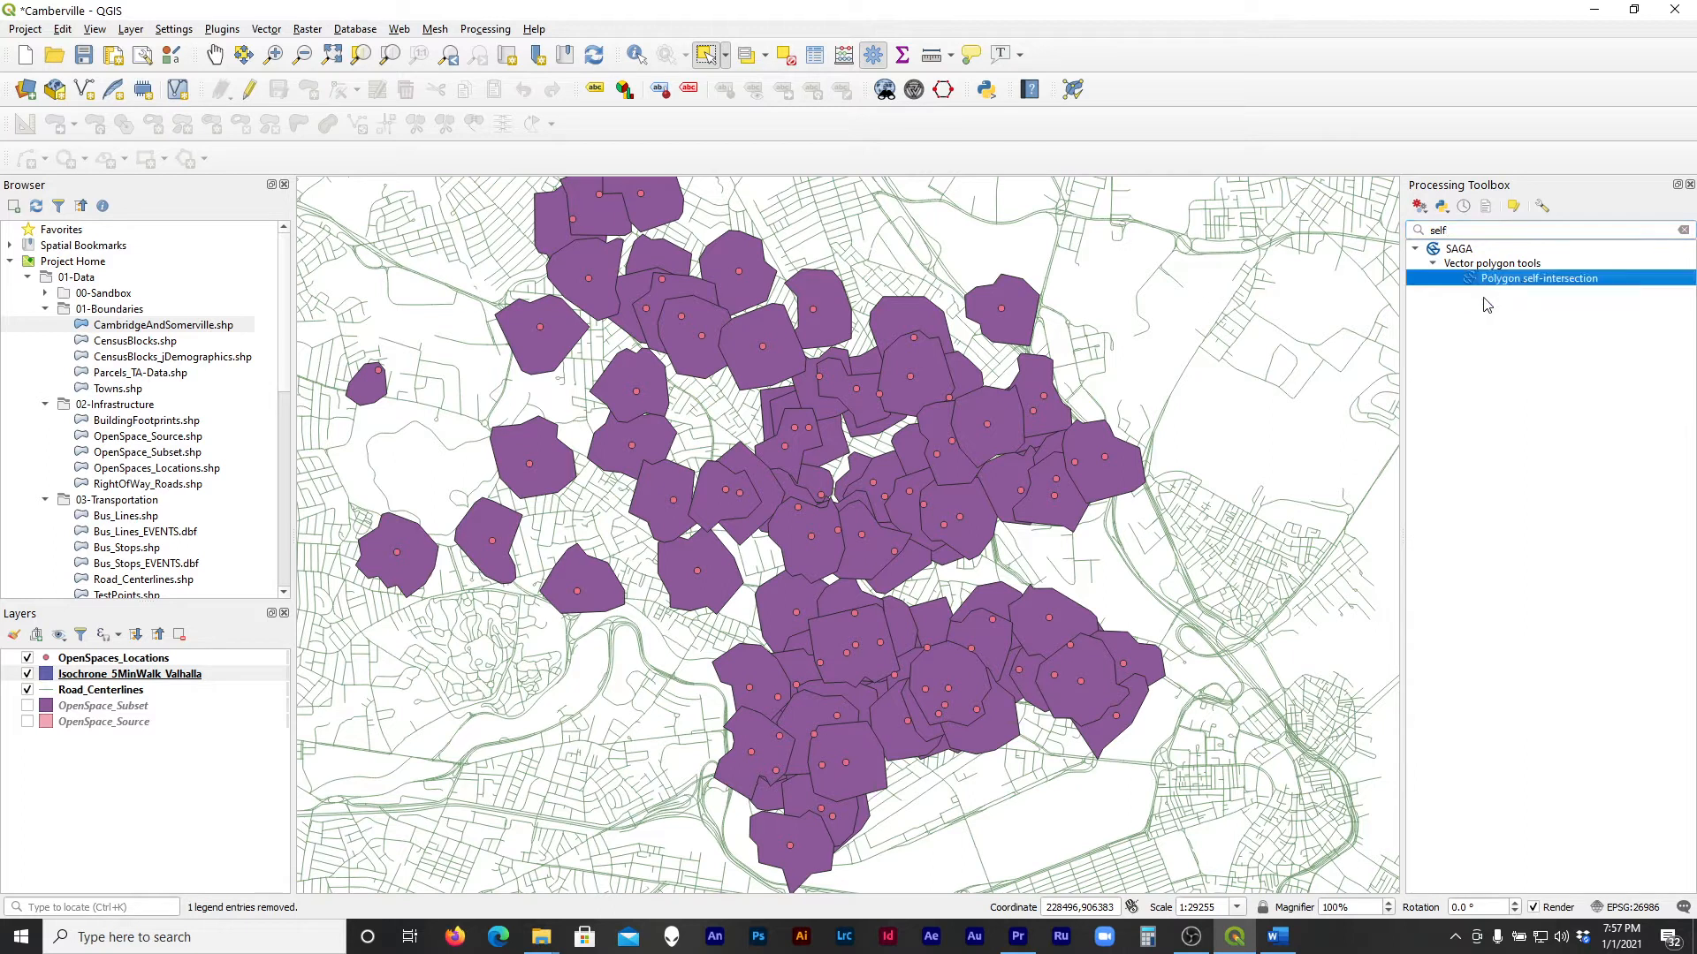
double_click(1534, 279)
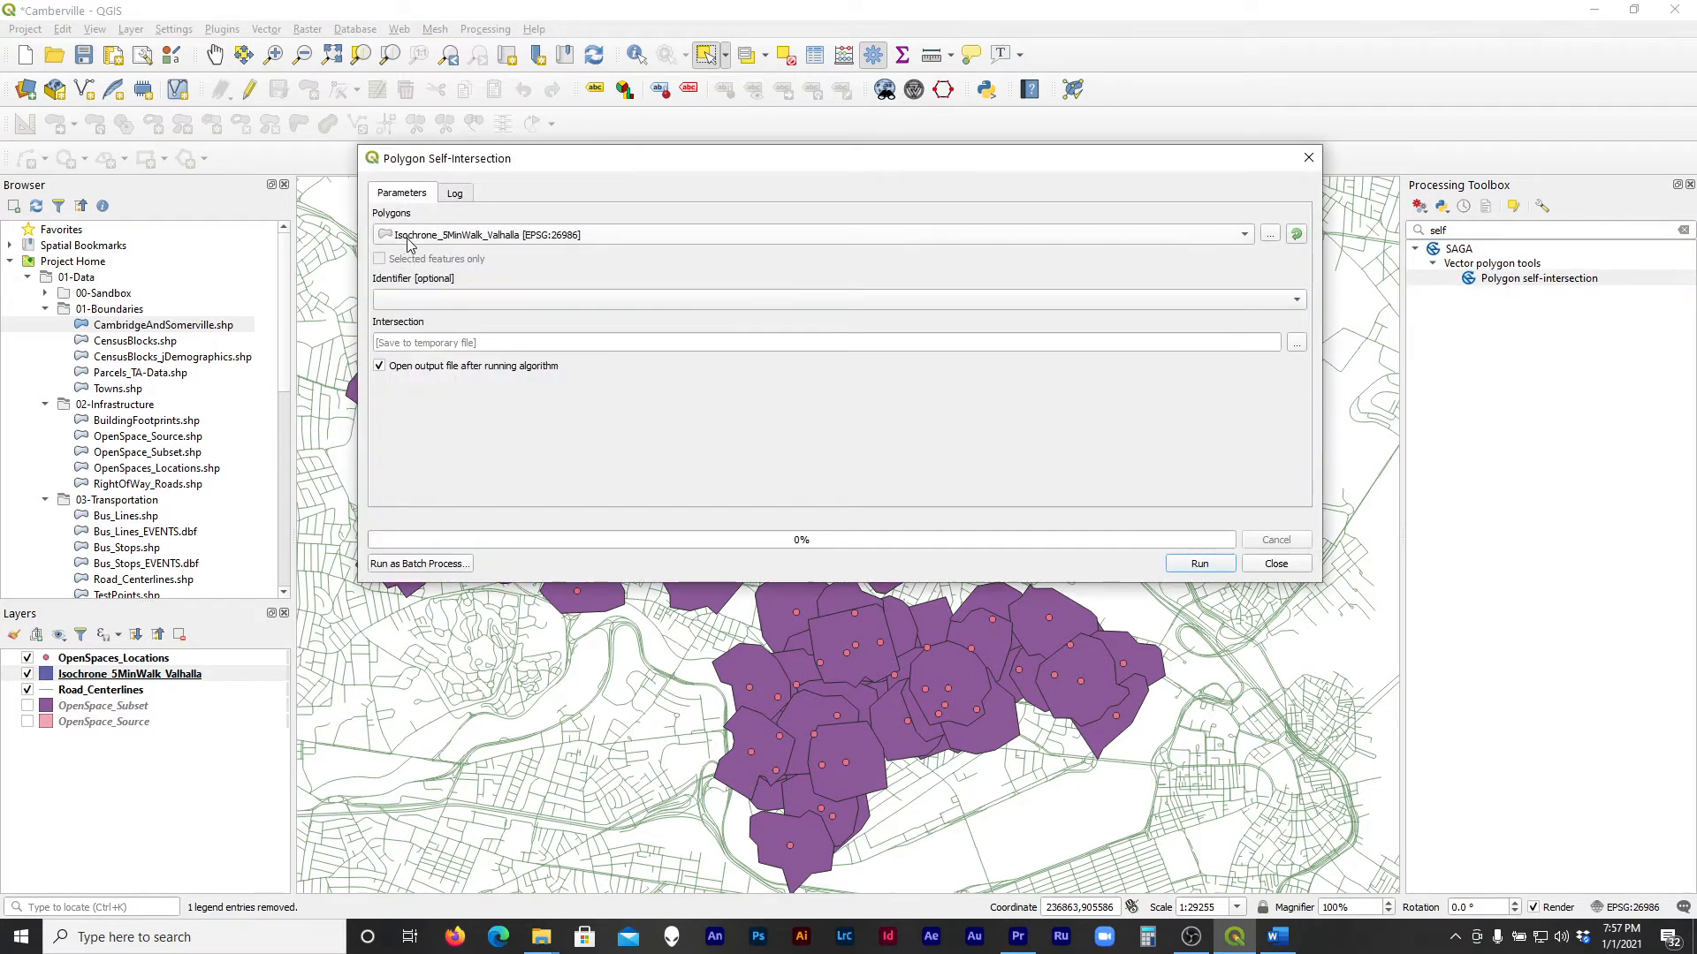
click(495, 305)
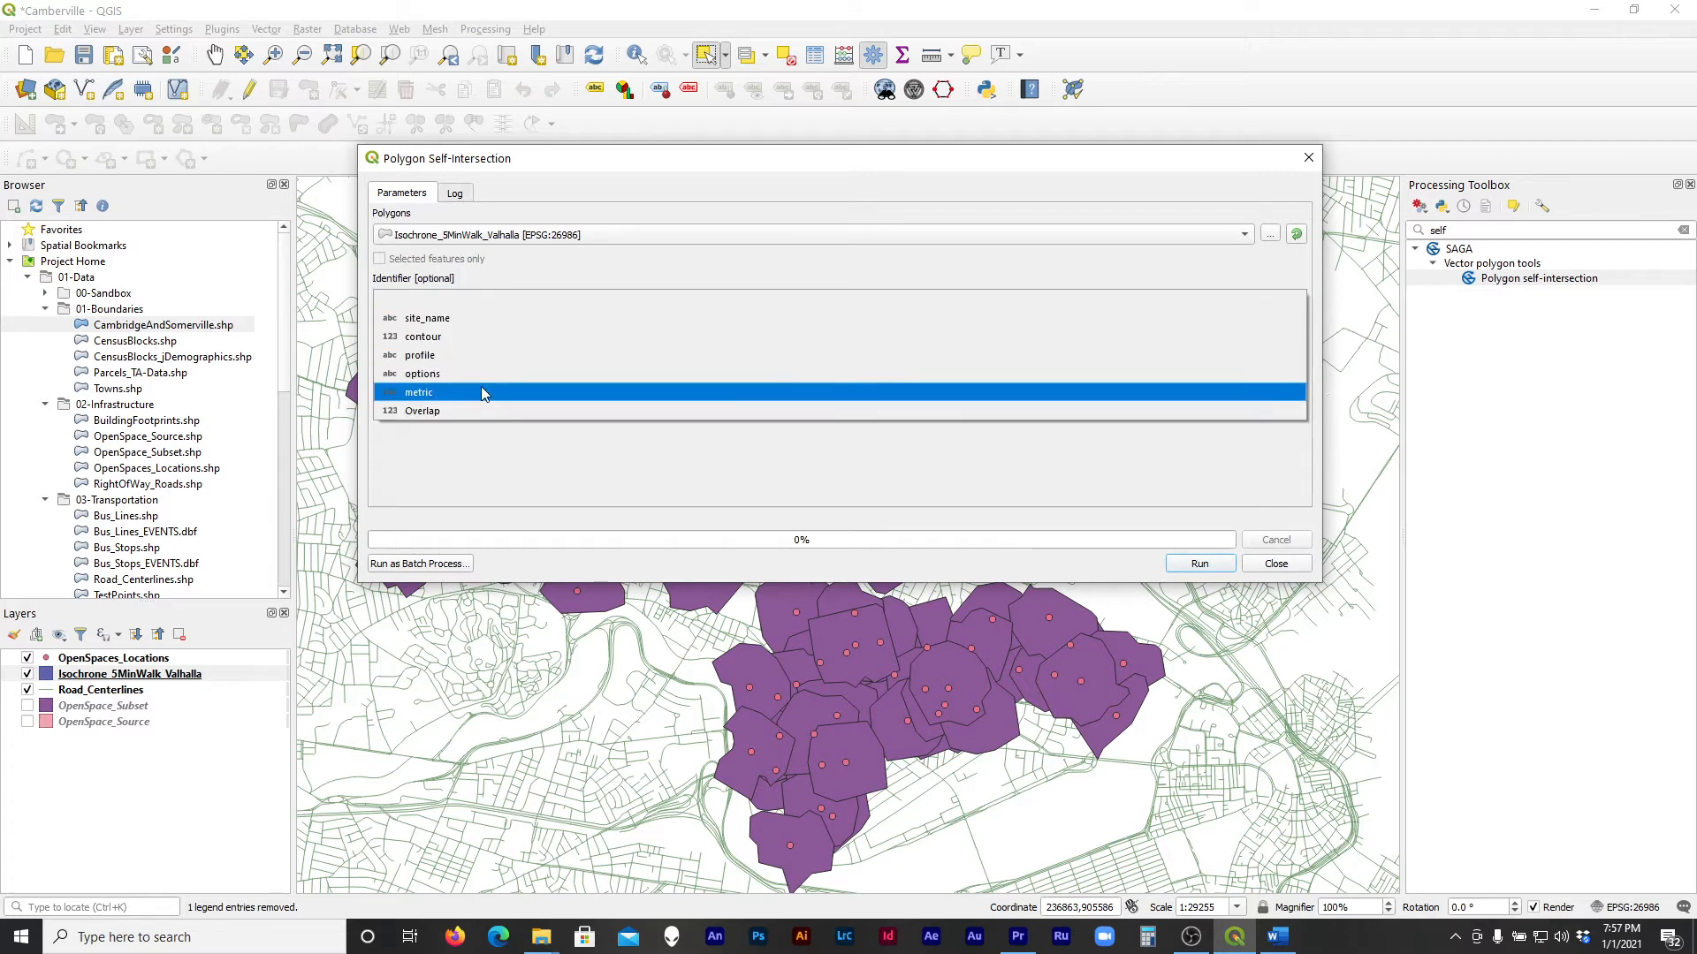
click(487, 411)
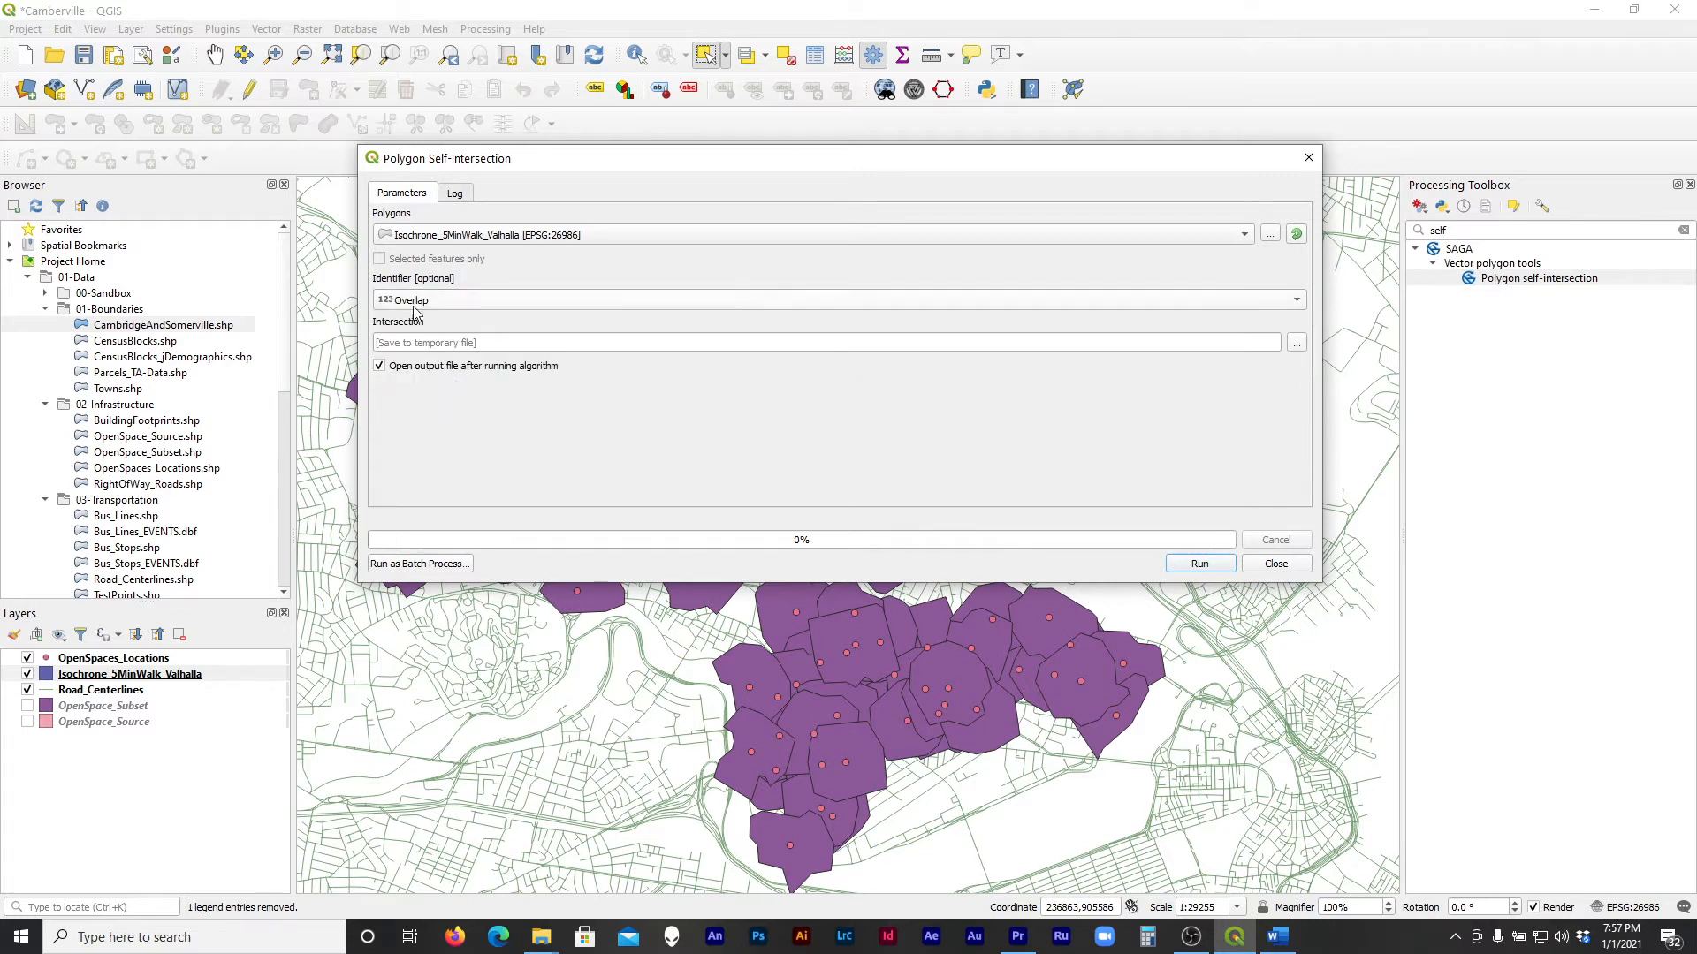
Run the self-intersection with its output saved as Isochrone_5MinWalk_Valhalla_DiversityScore.shp in the FiveMinWalk folder, and close the tool
click(1296, 342)
click(1314, 376)
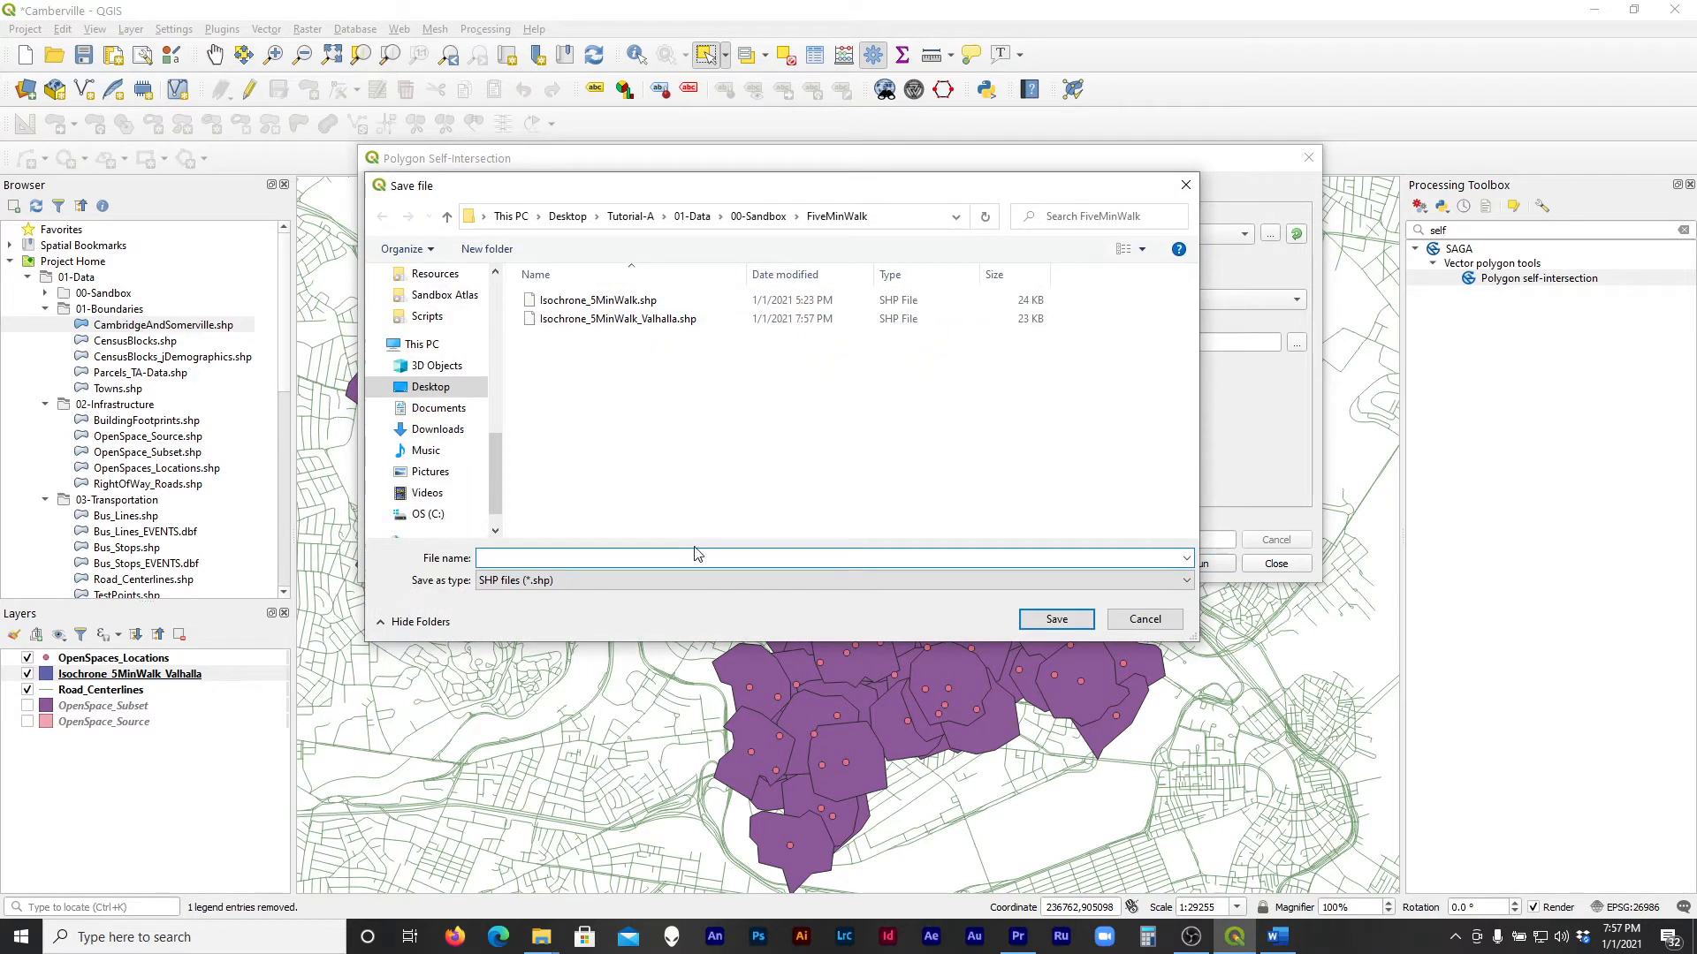
text(Isochrone_5MinWalk_)
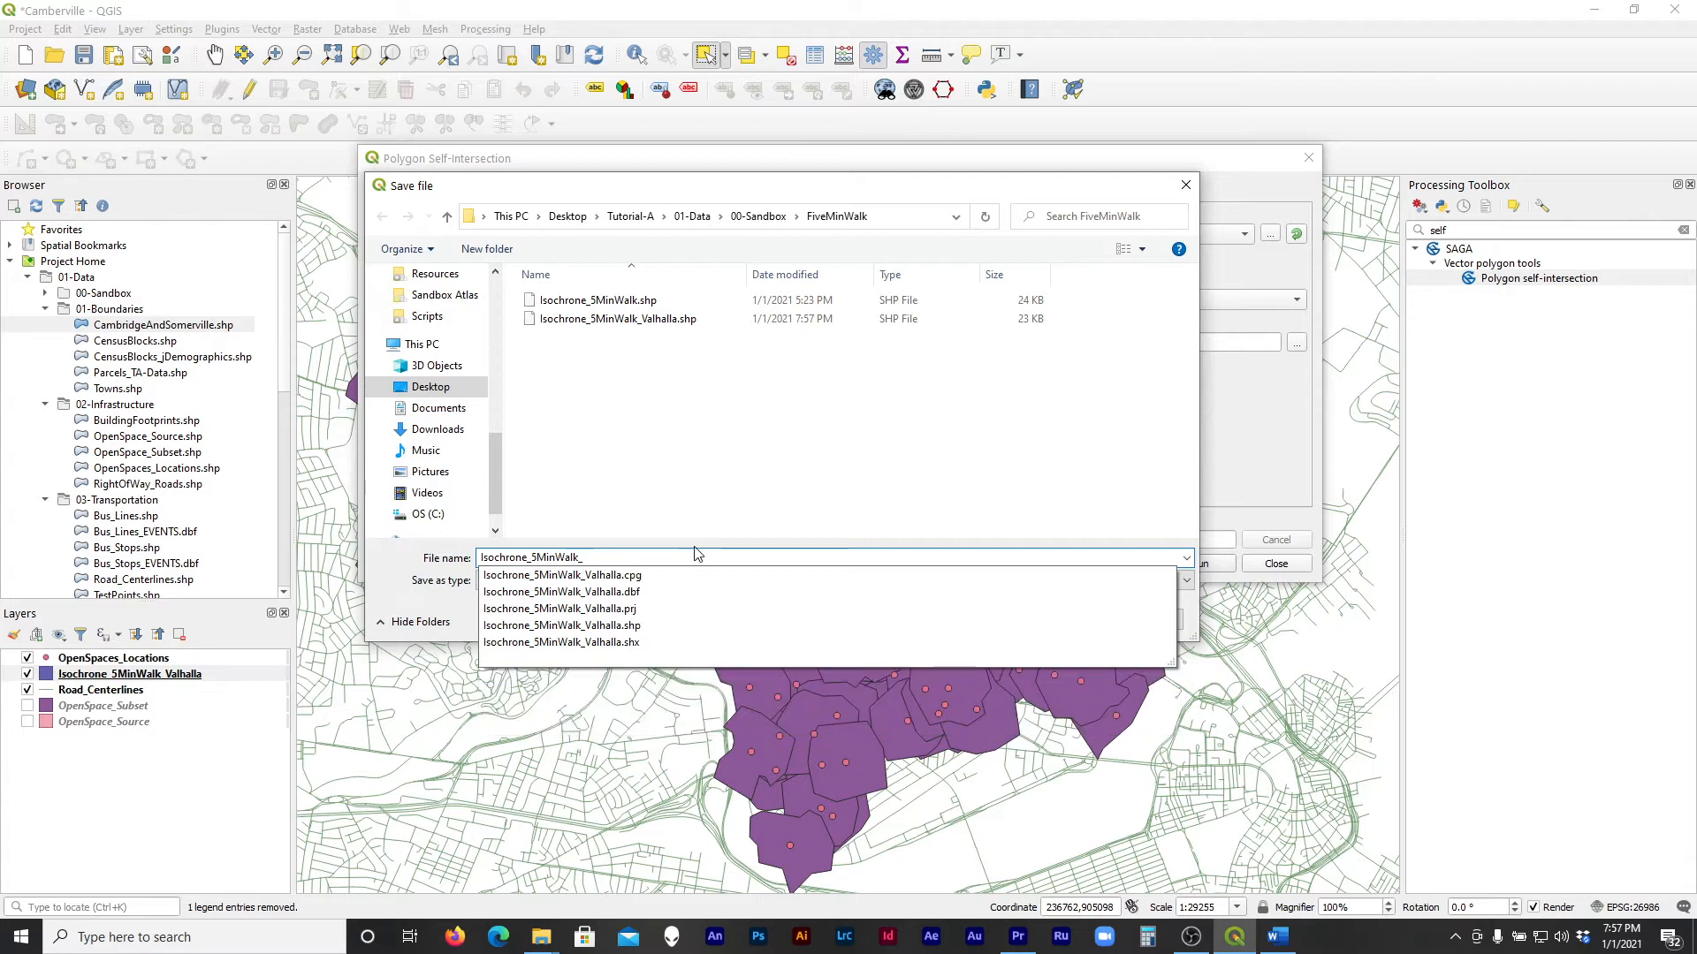
text(Valhalla_DiversityScore)
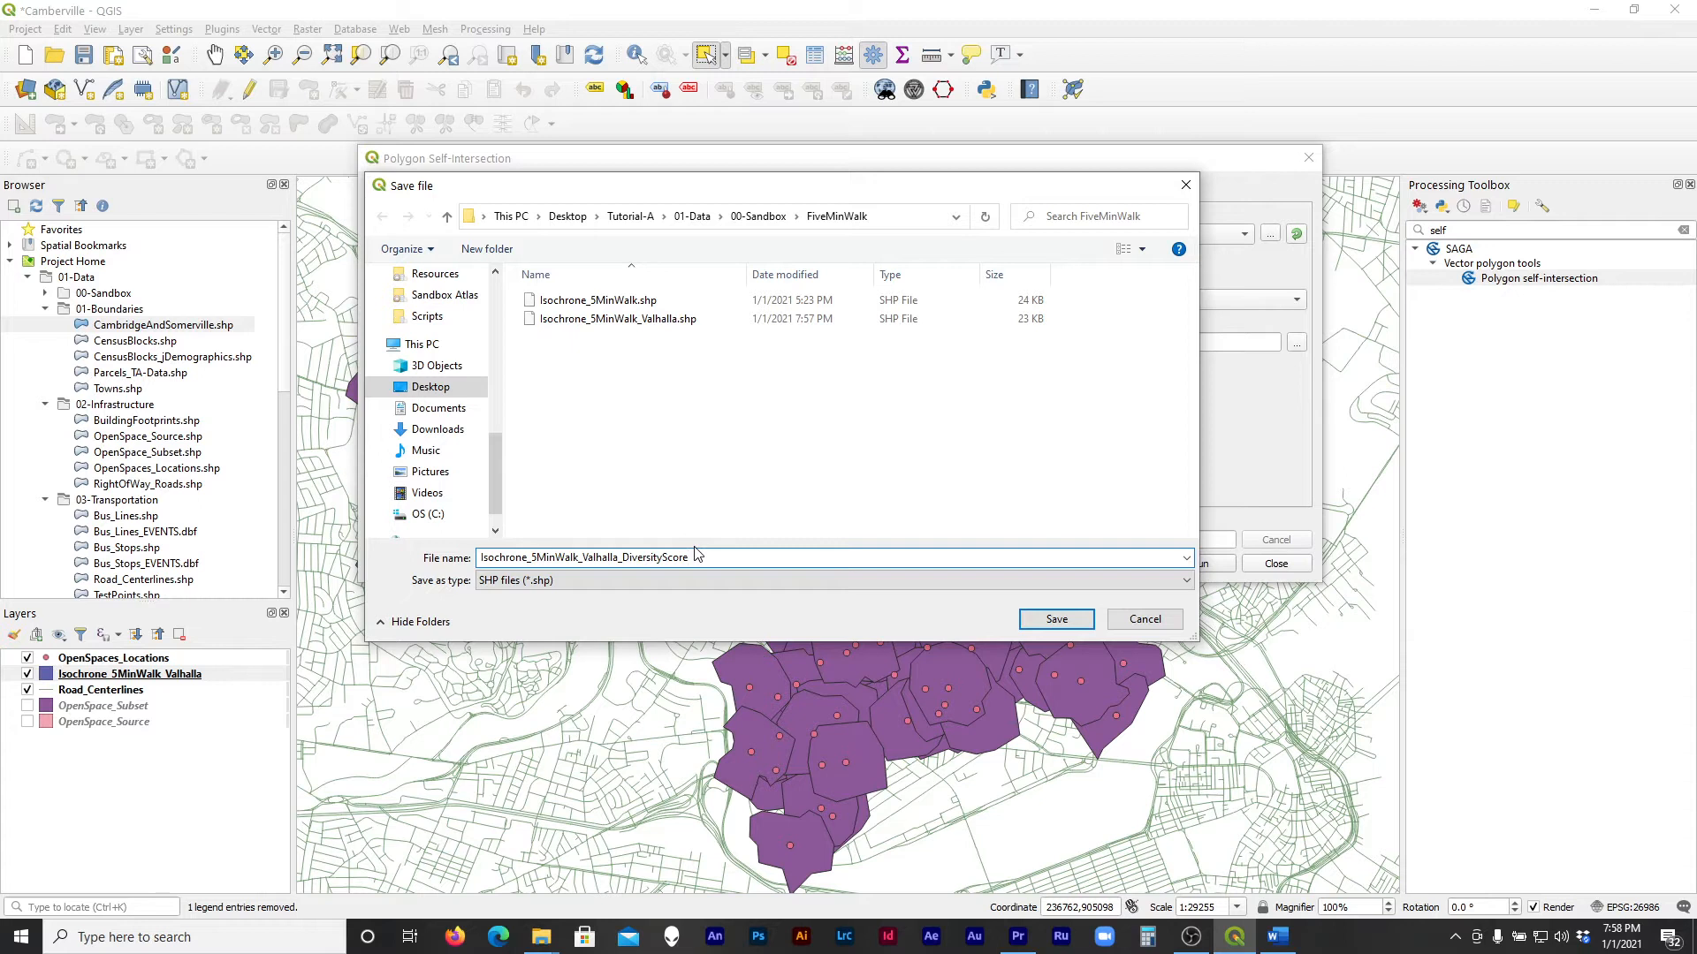
key(Return)
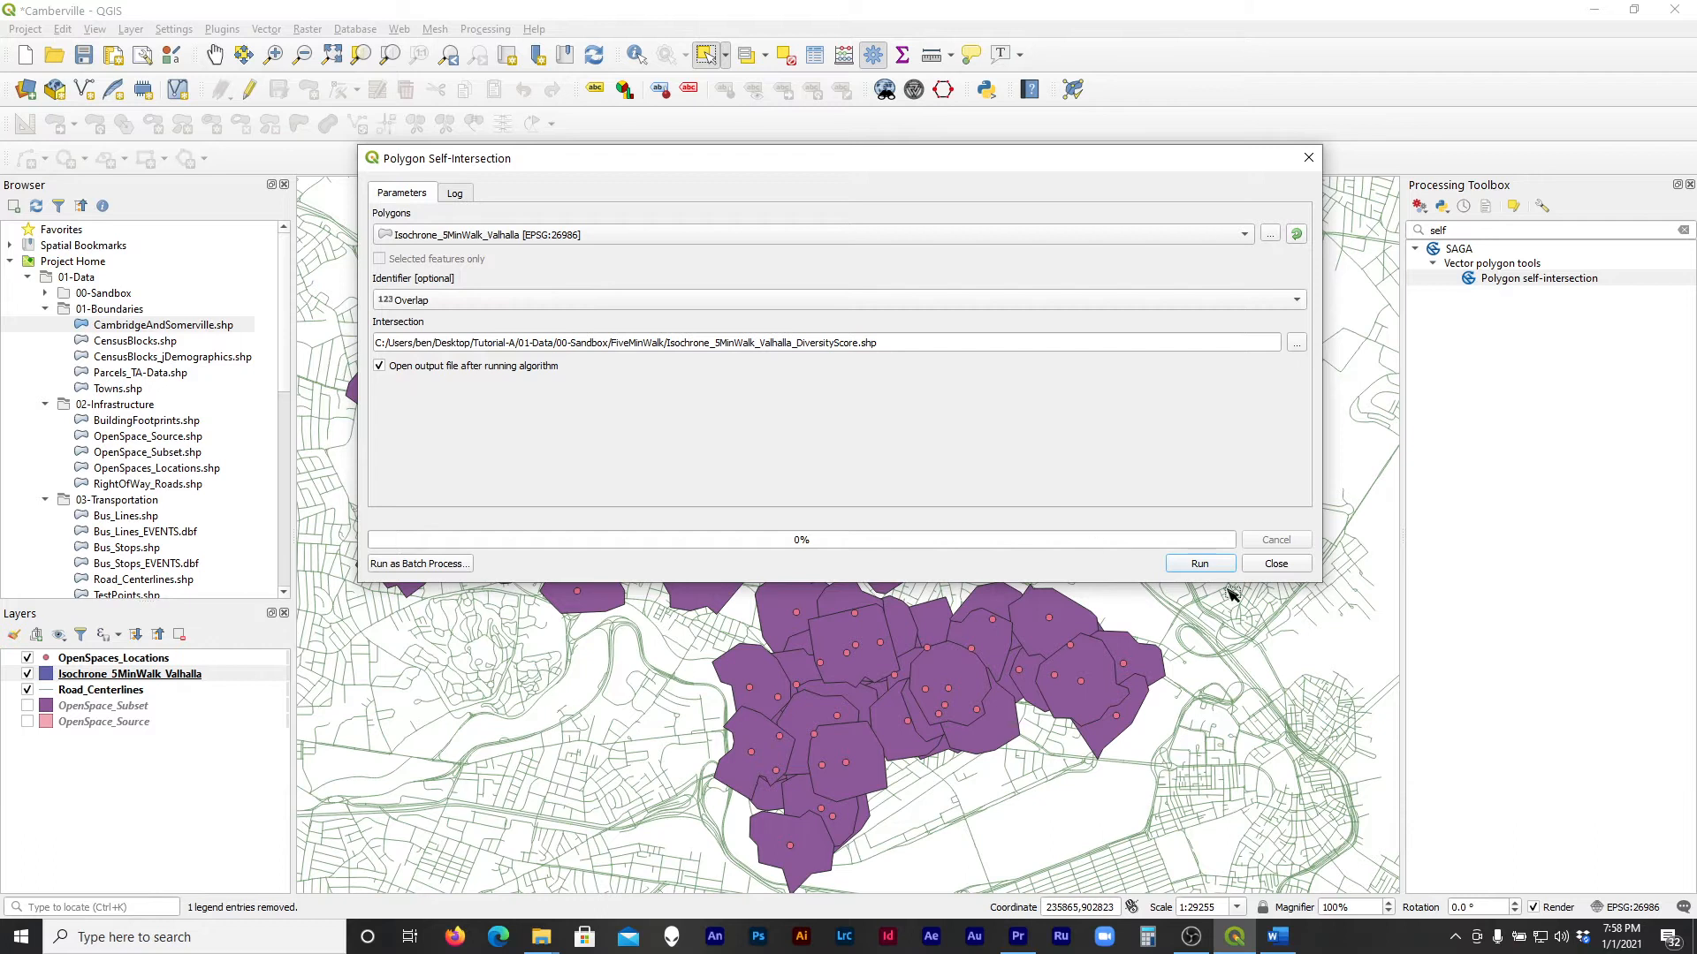
click(1206, 566)
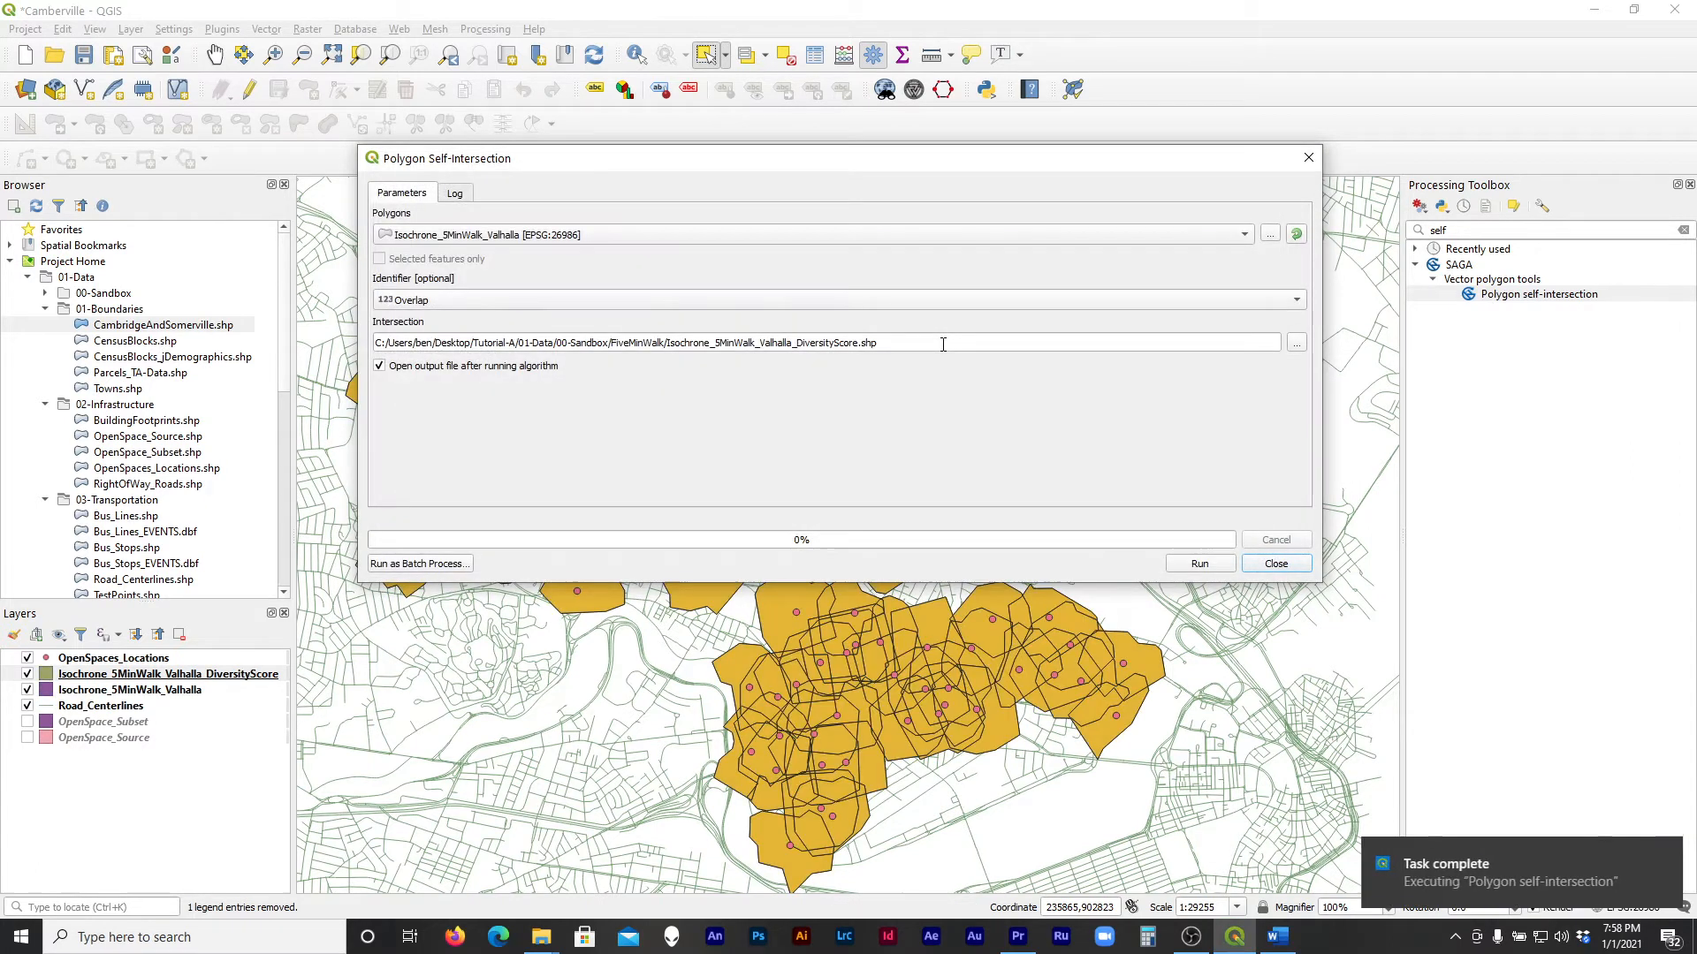
click(1277, 564)
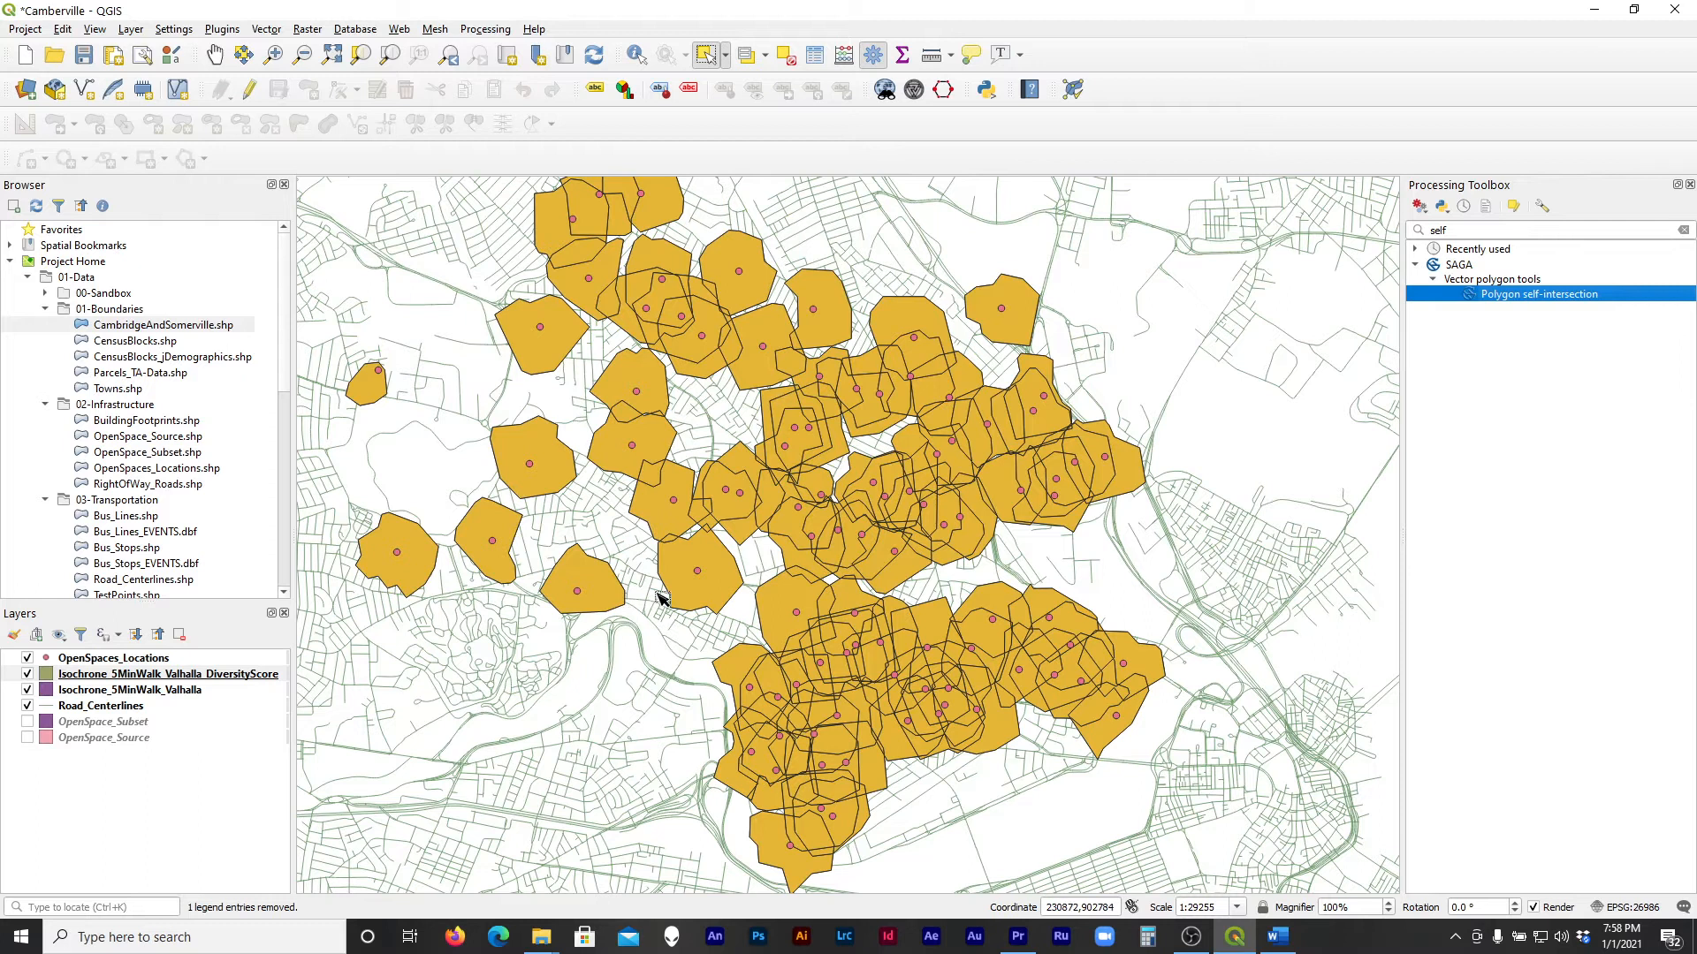
Hide the Isochrone_5MinWalk_Valhalla and Road_Centerlines layers
click(27, 689)
click(28, 705)
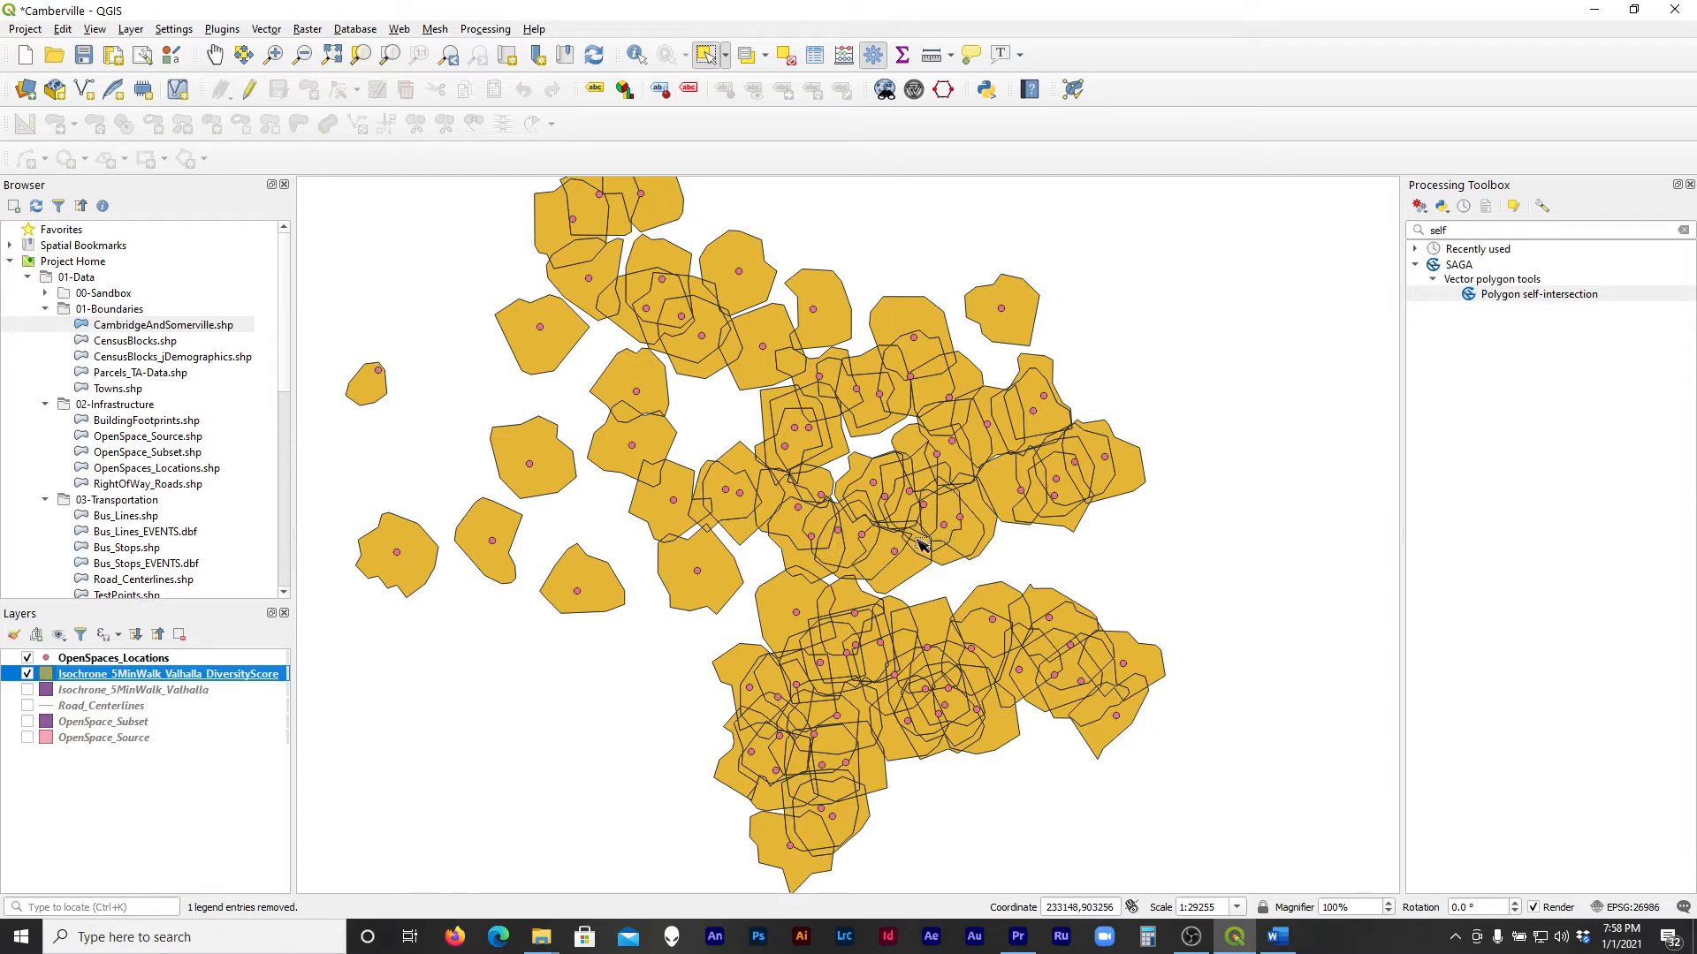
Identify several pieces of the DiversityScore layer in a densely overlapping area and compare their ID values
scroll(942, 734, up, 2)
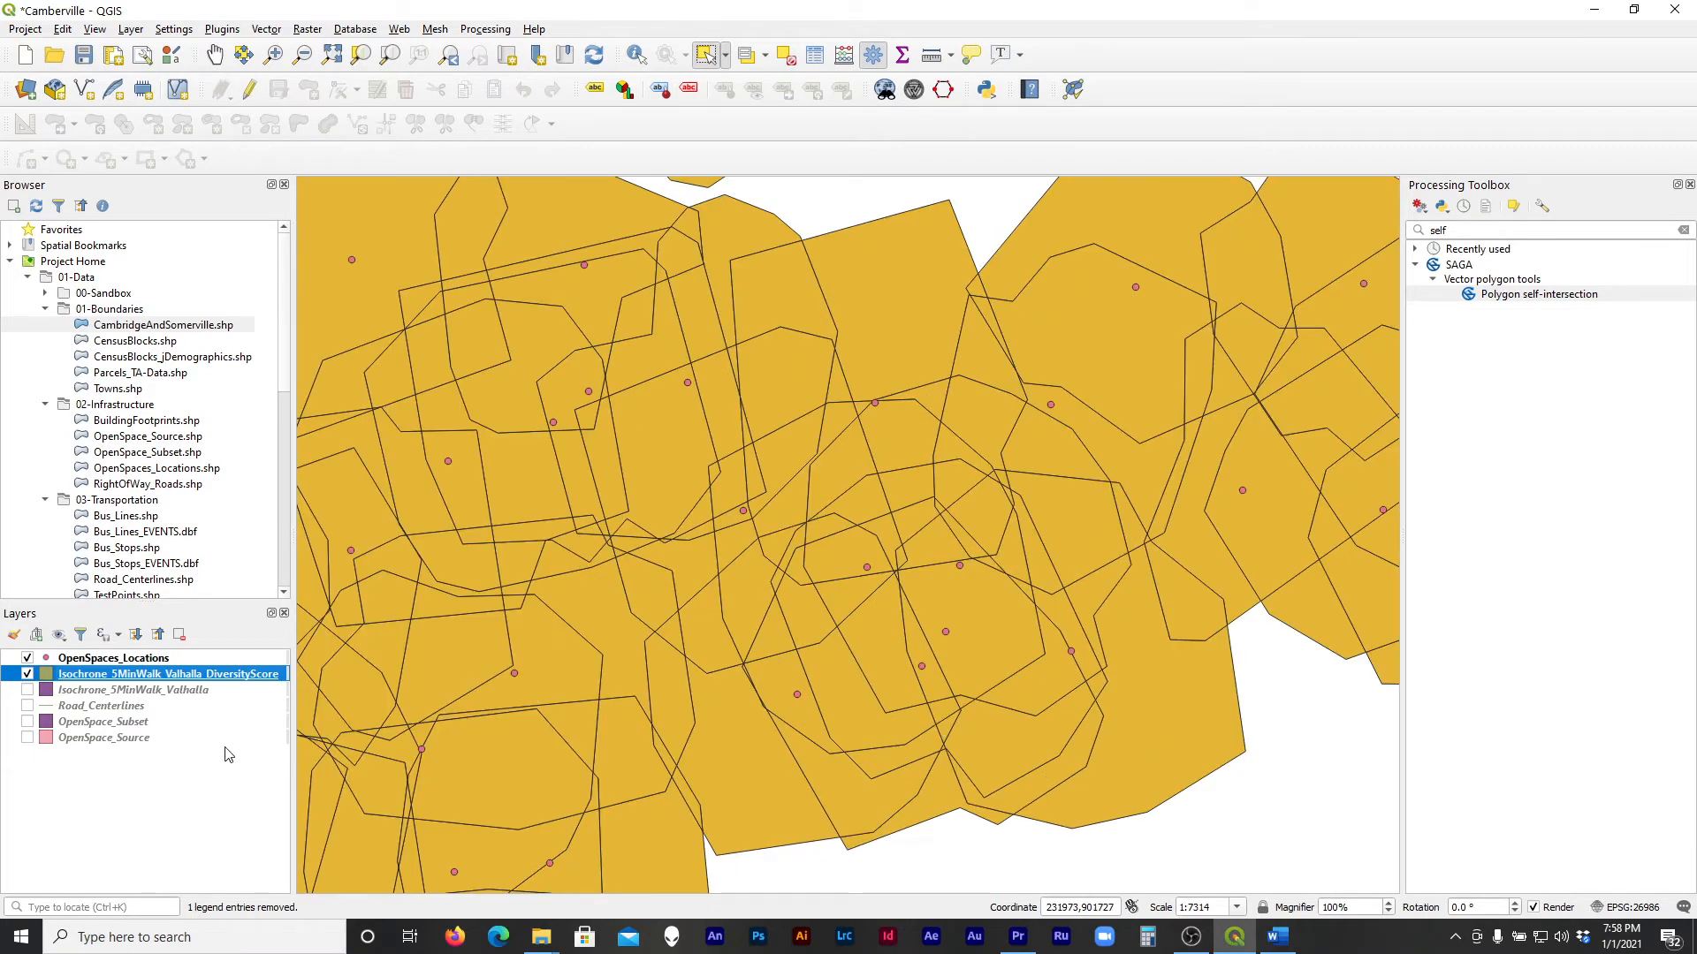
click(636, 54)
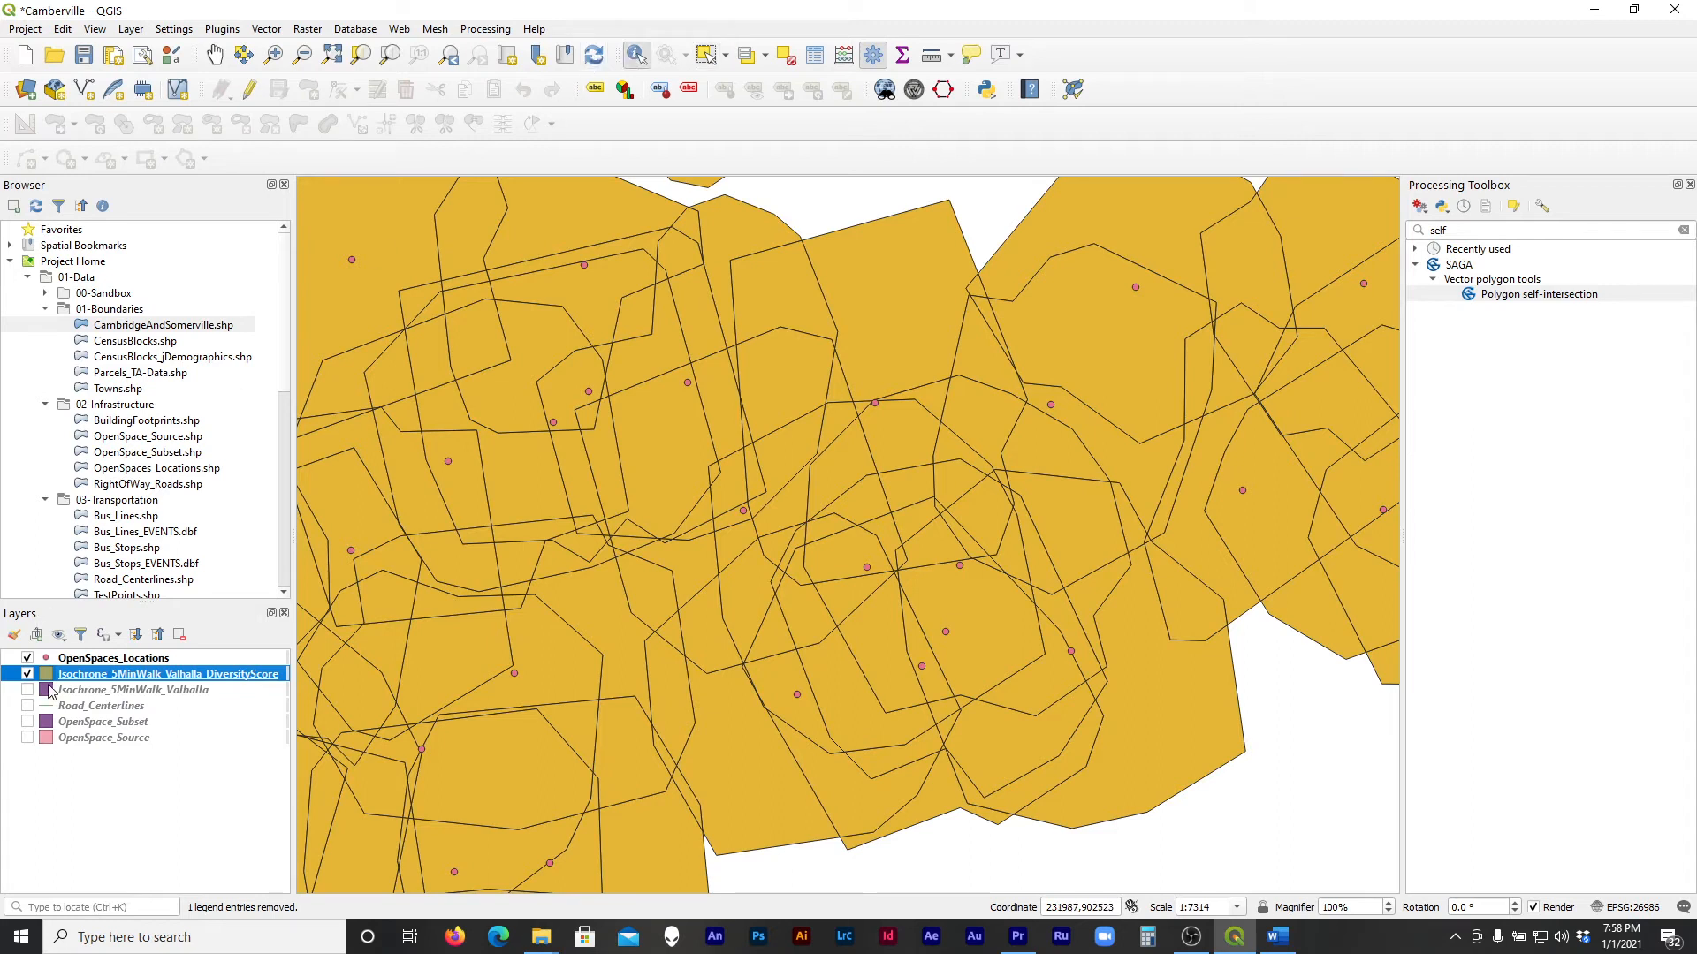
click(775, 797)
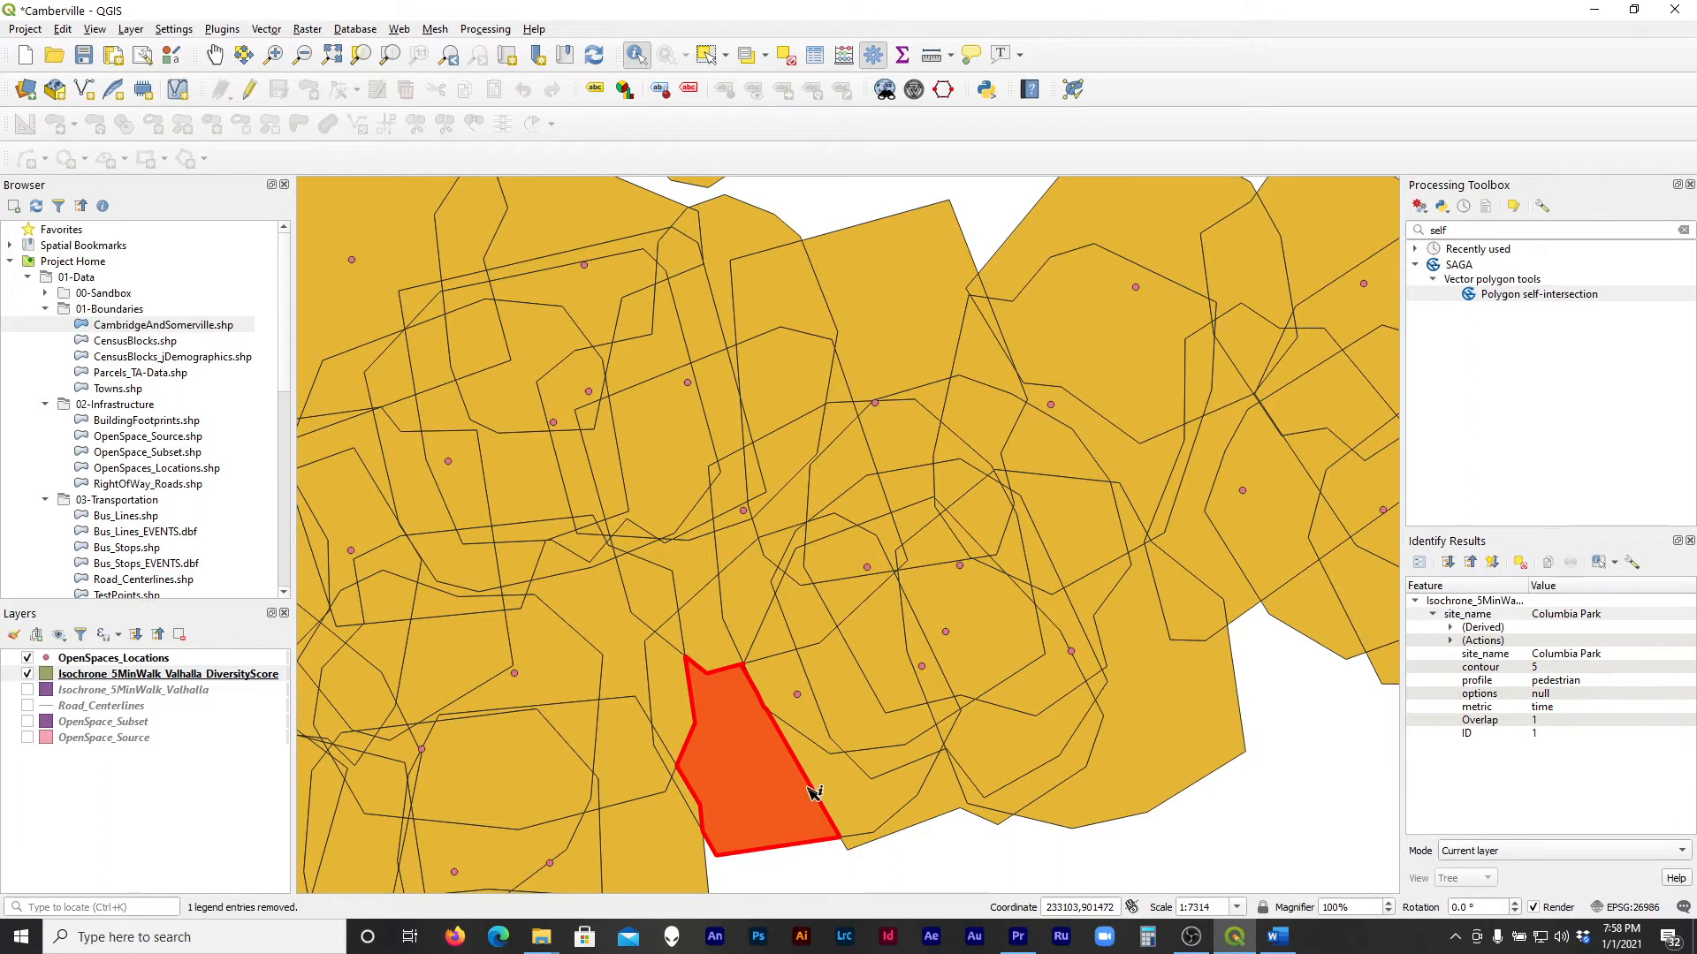
click(854, 798)
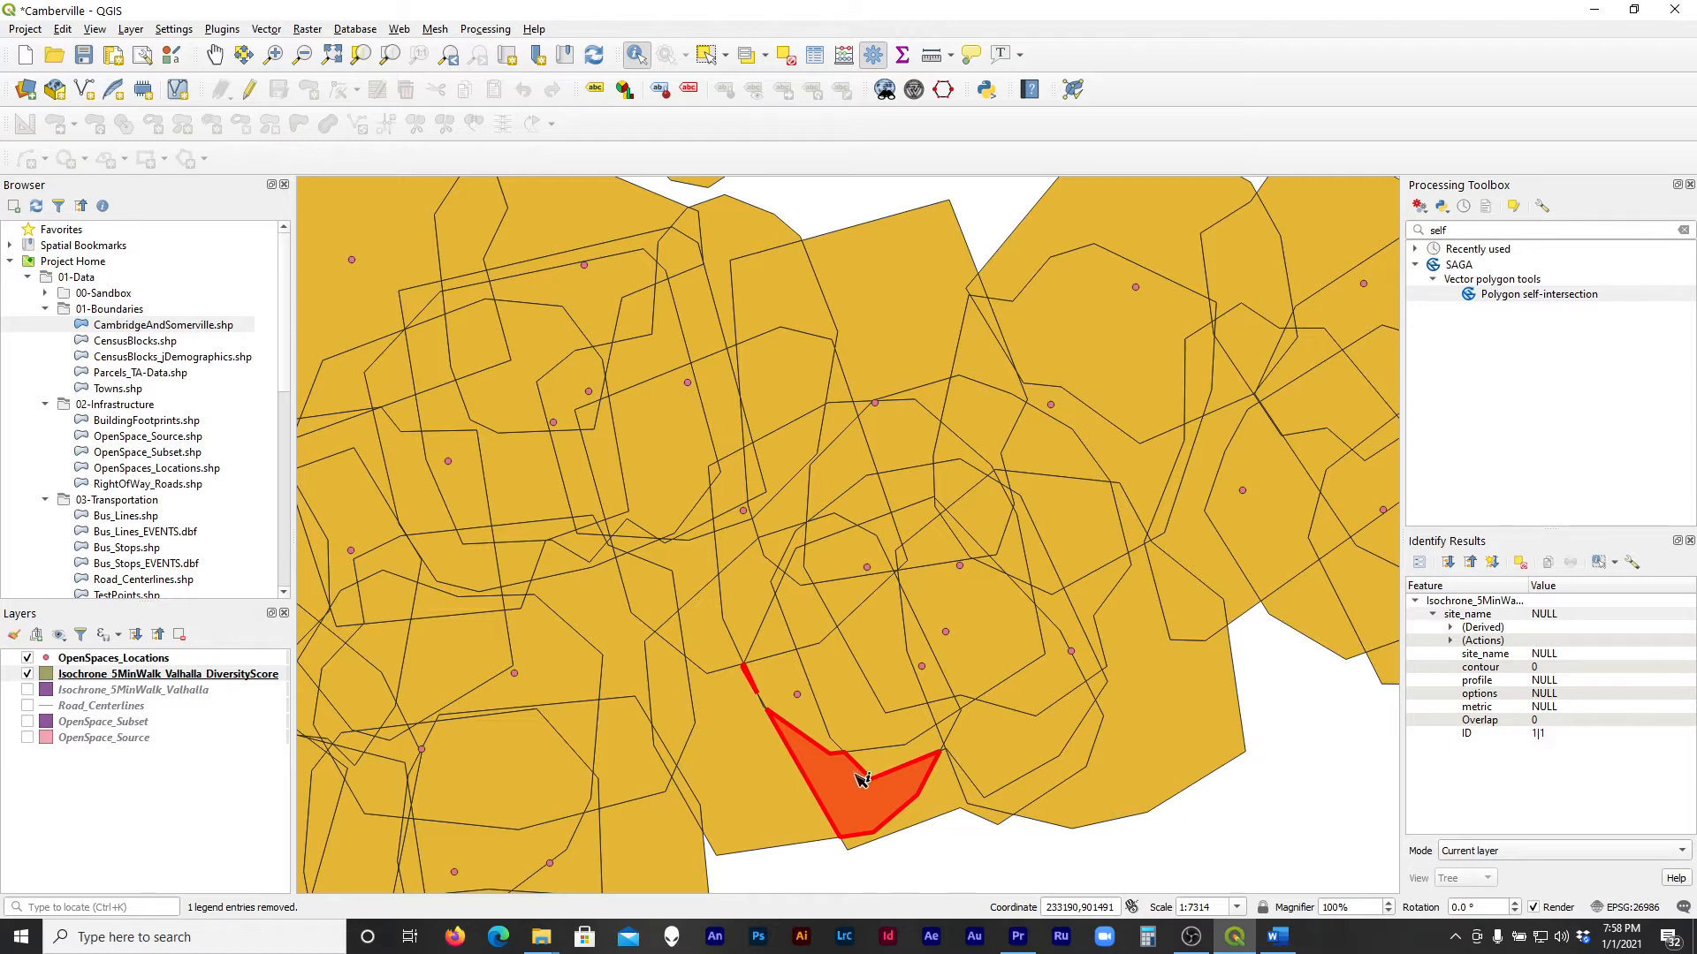
click(869, 727)
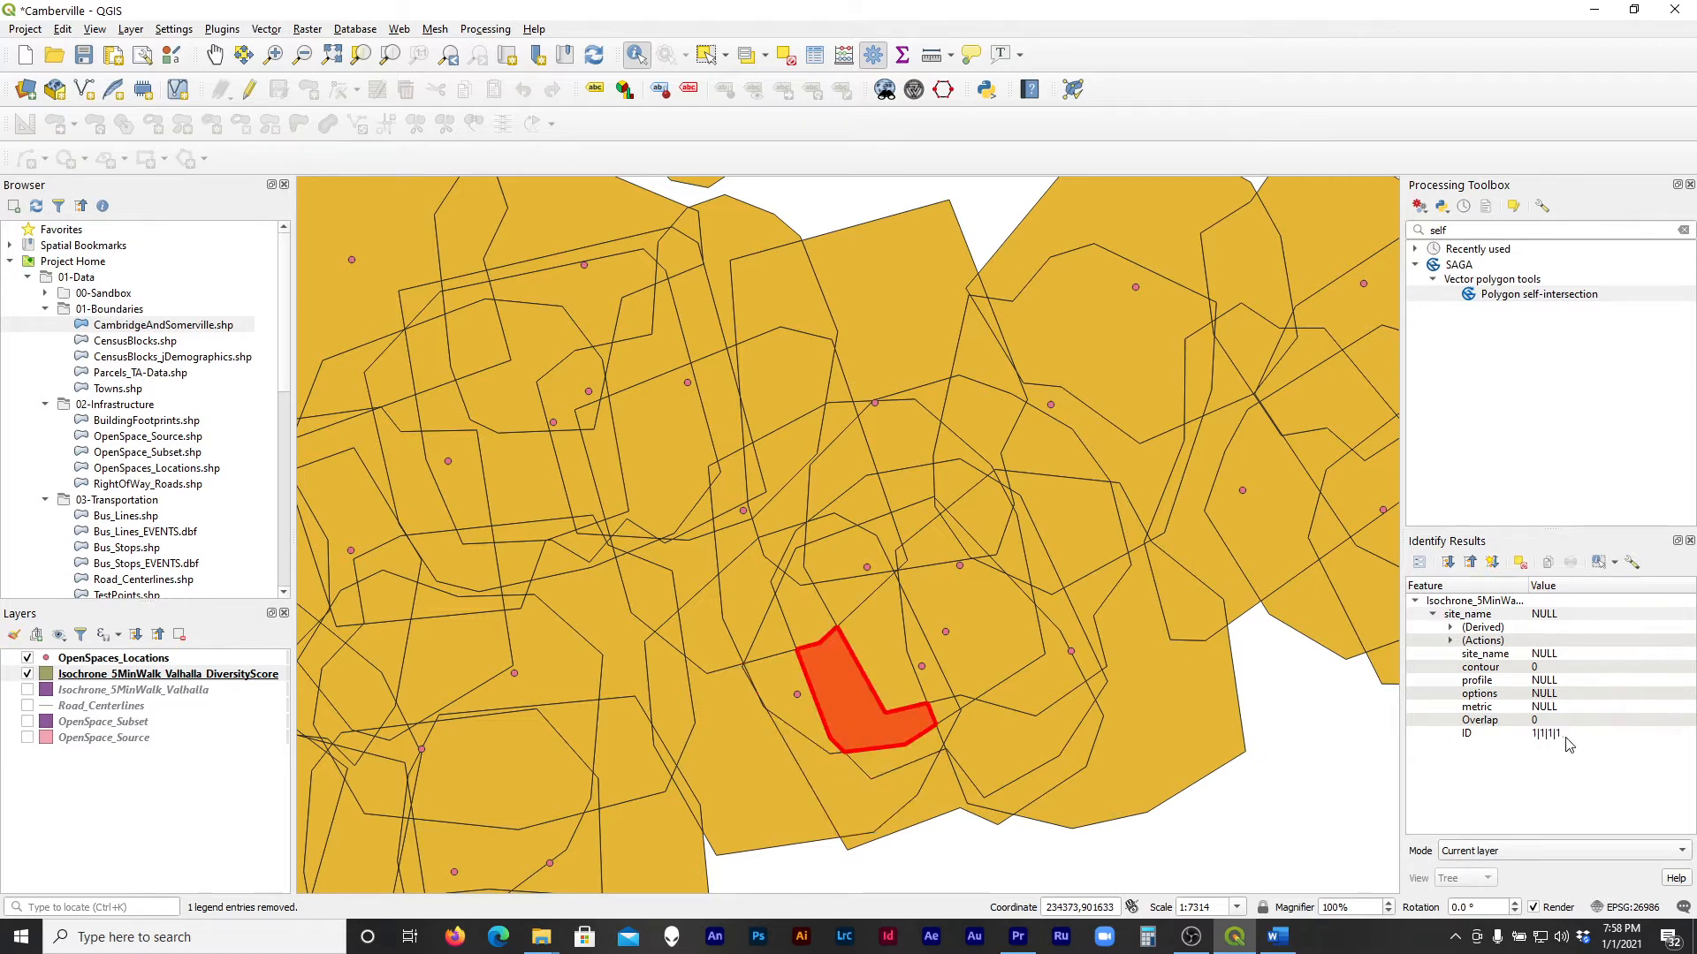
click(884, 676)
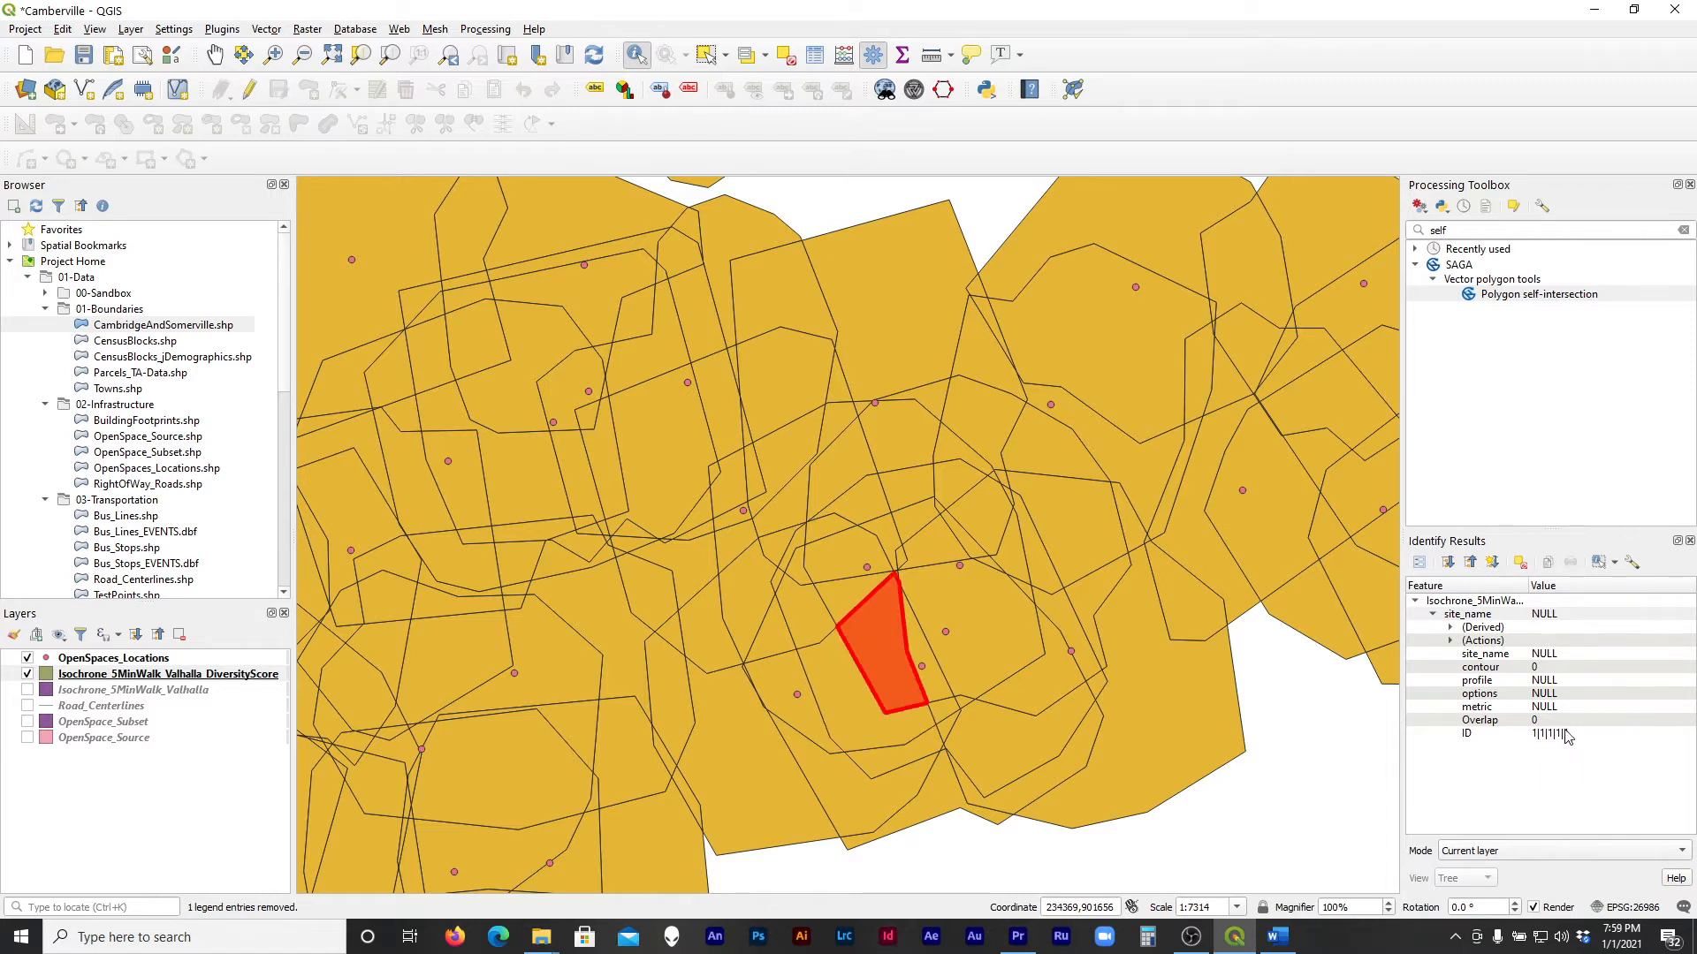
click(870, 720)
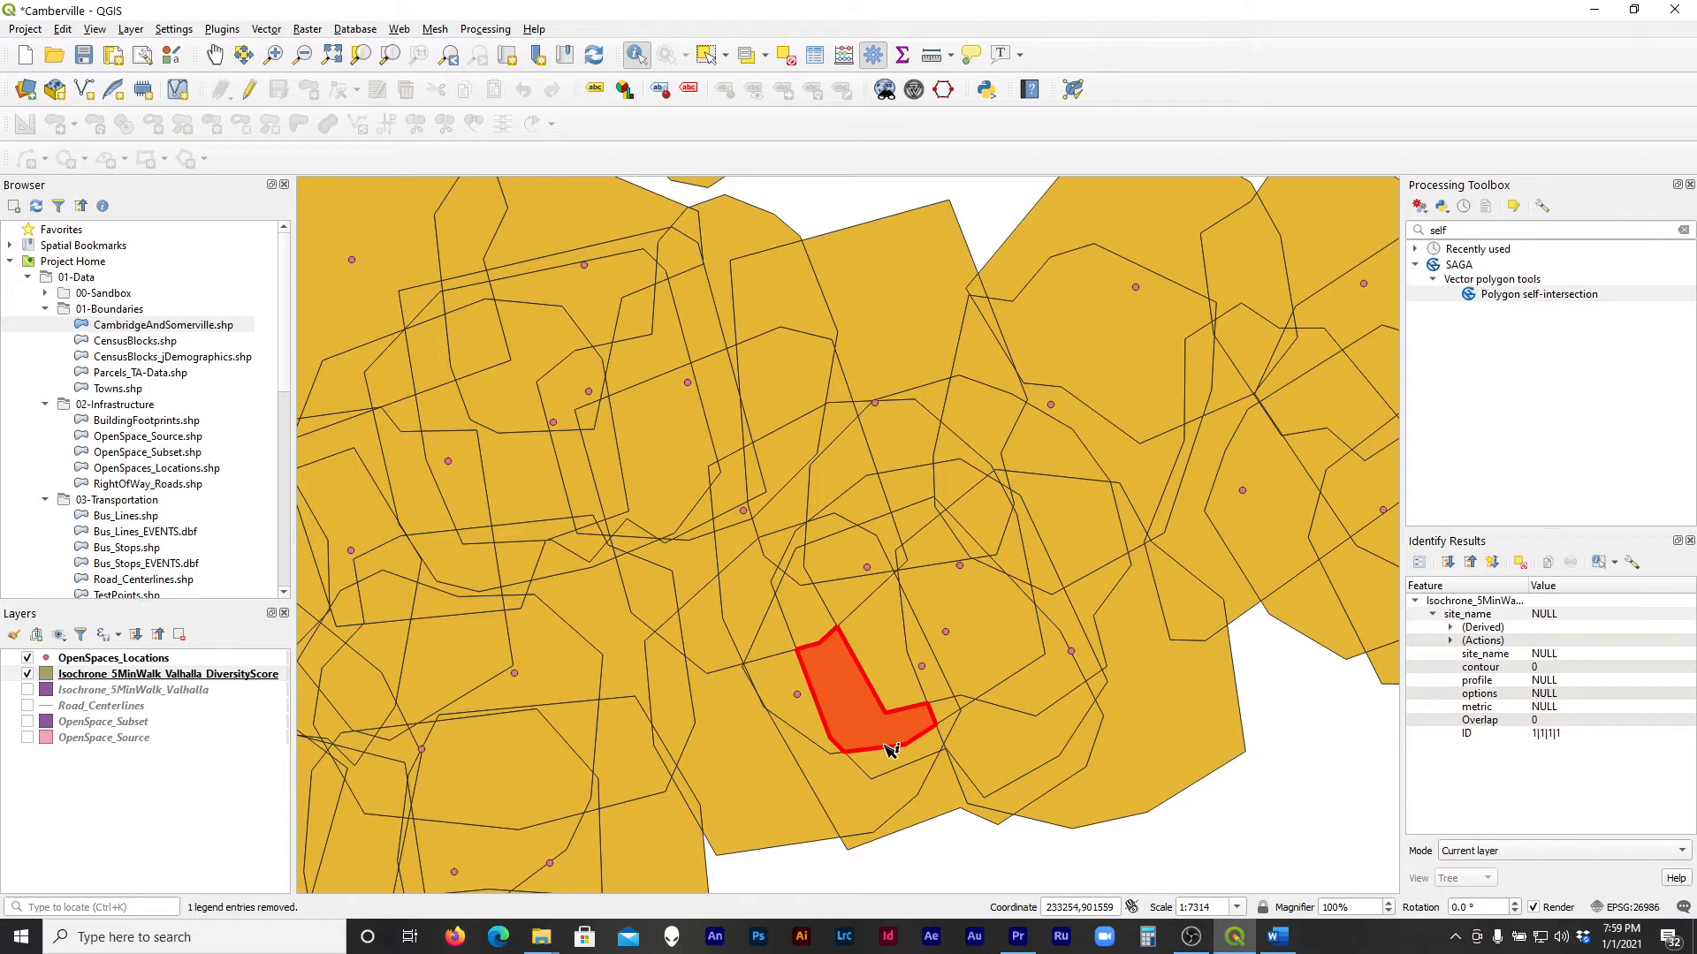
click(897, 762)
click(886, 800)
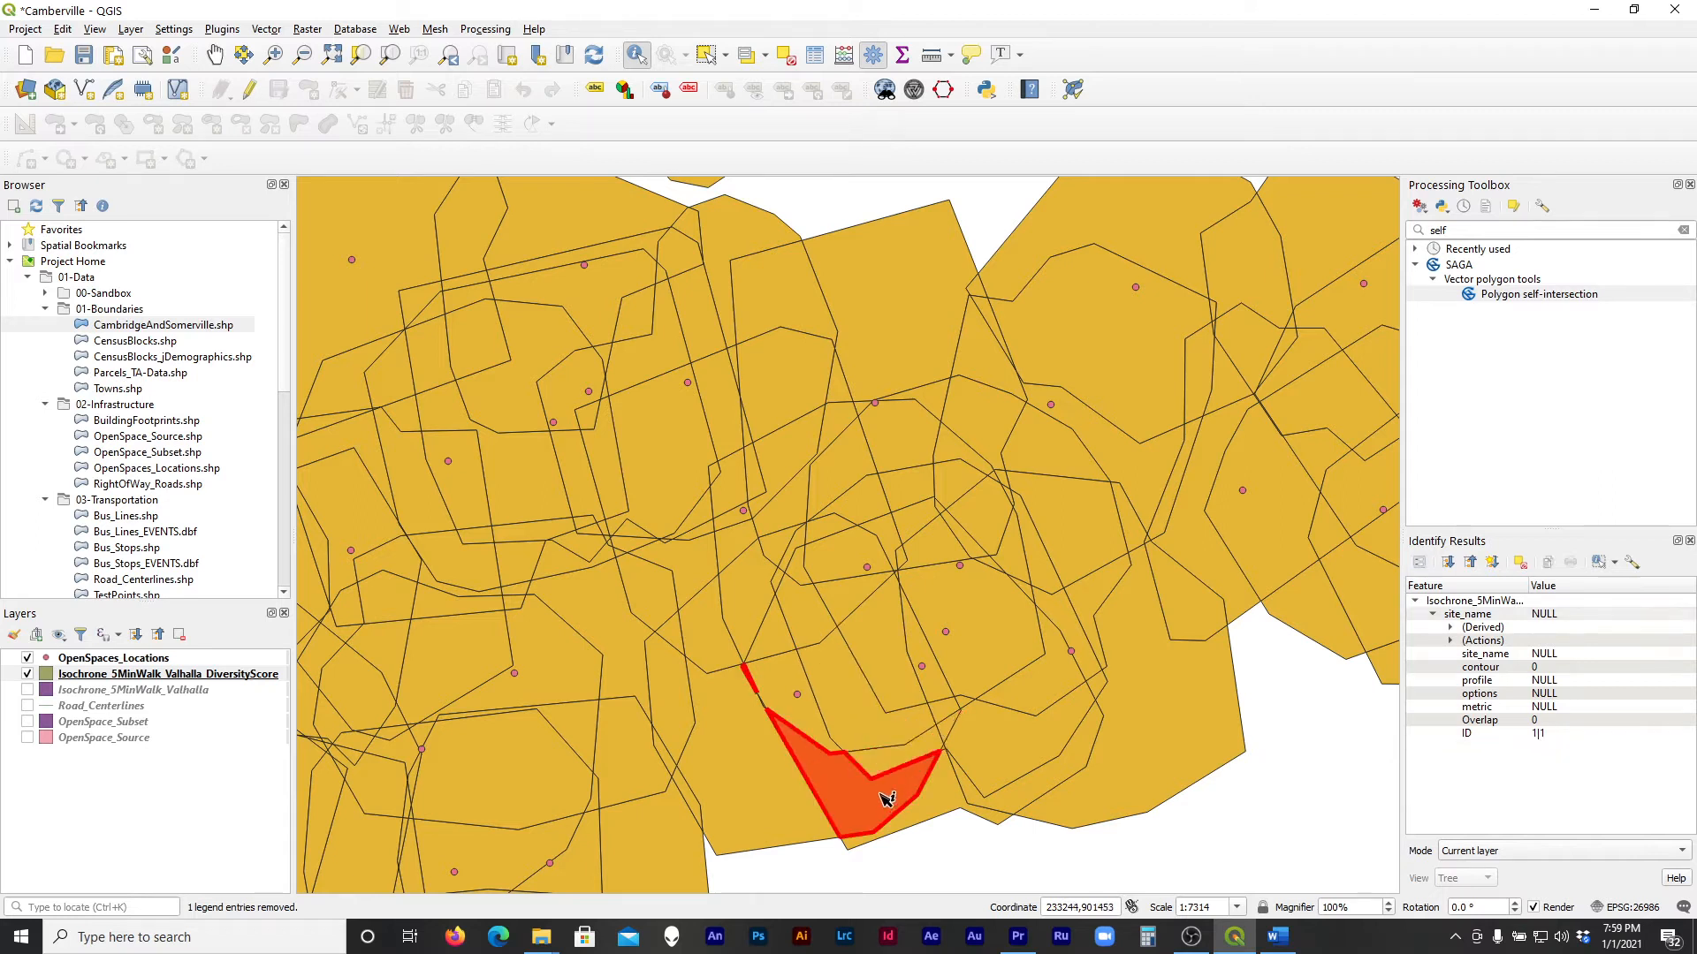
click(882, 763)
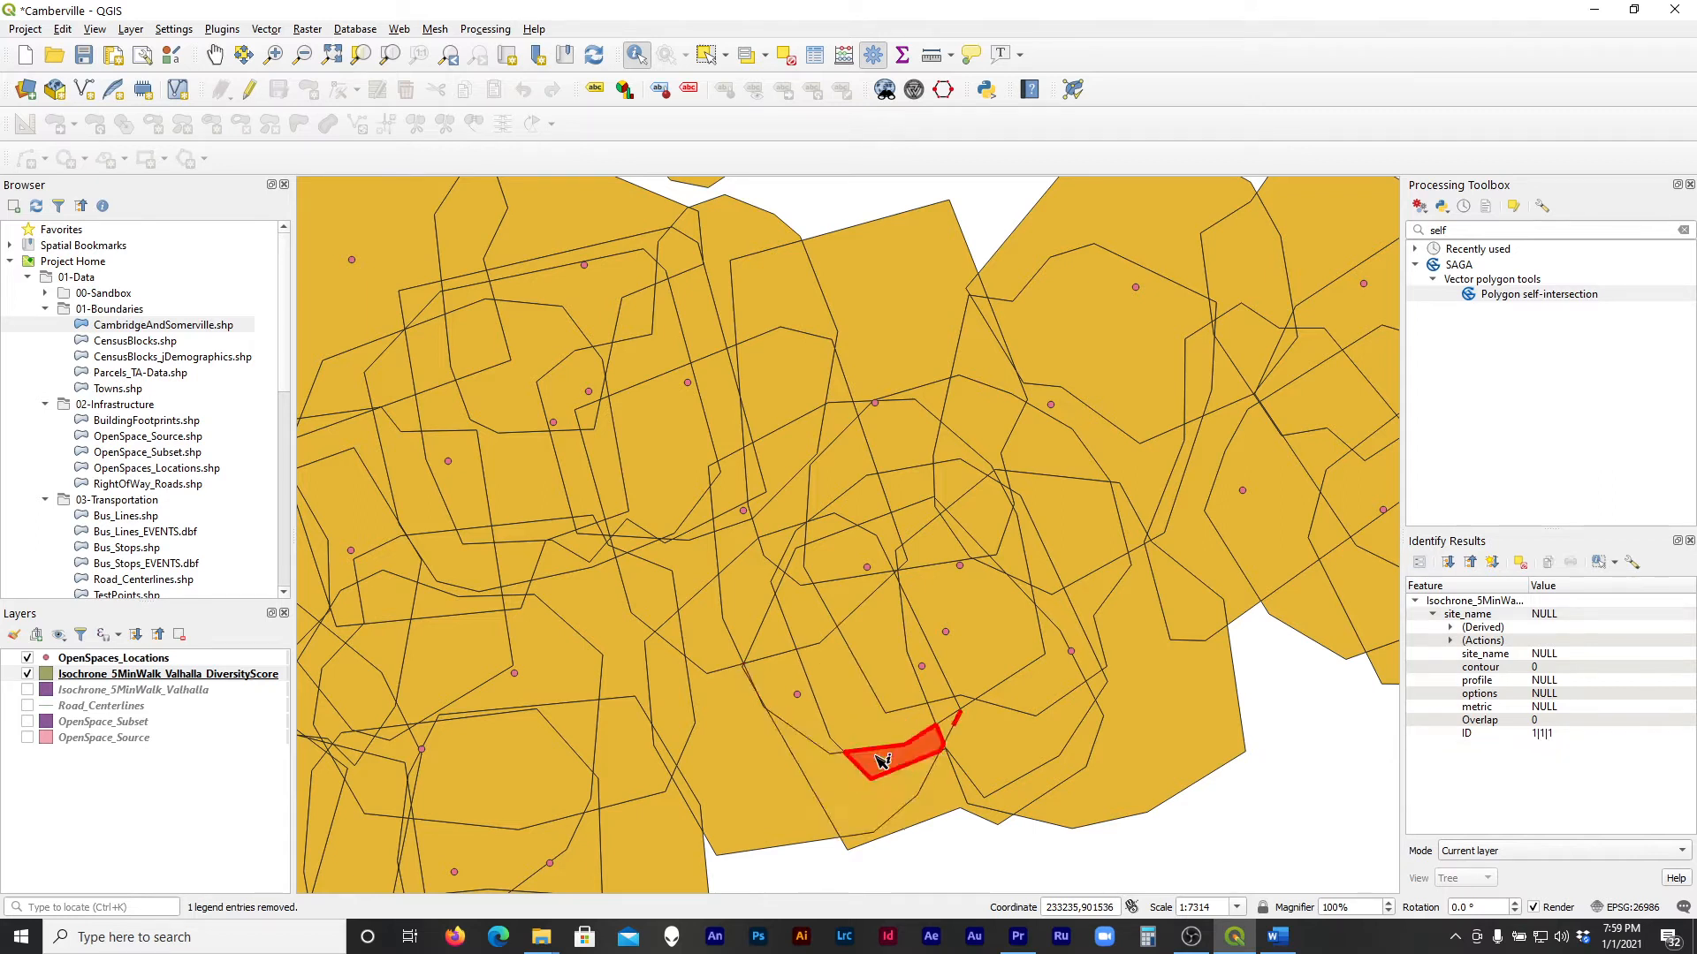
click(978, 776)
click(1140, 770)
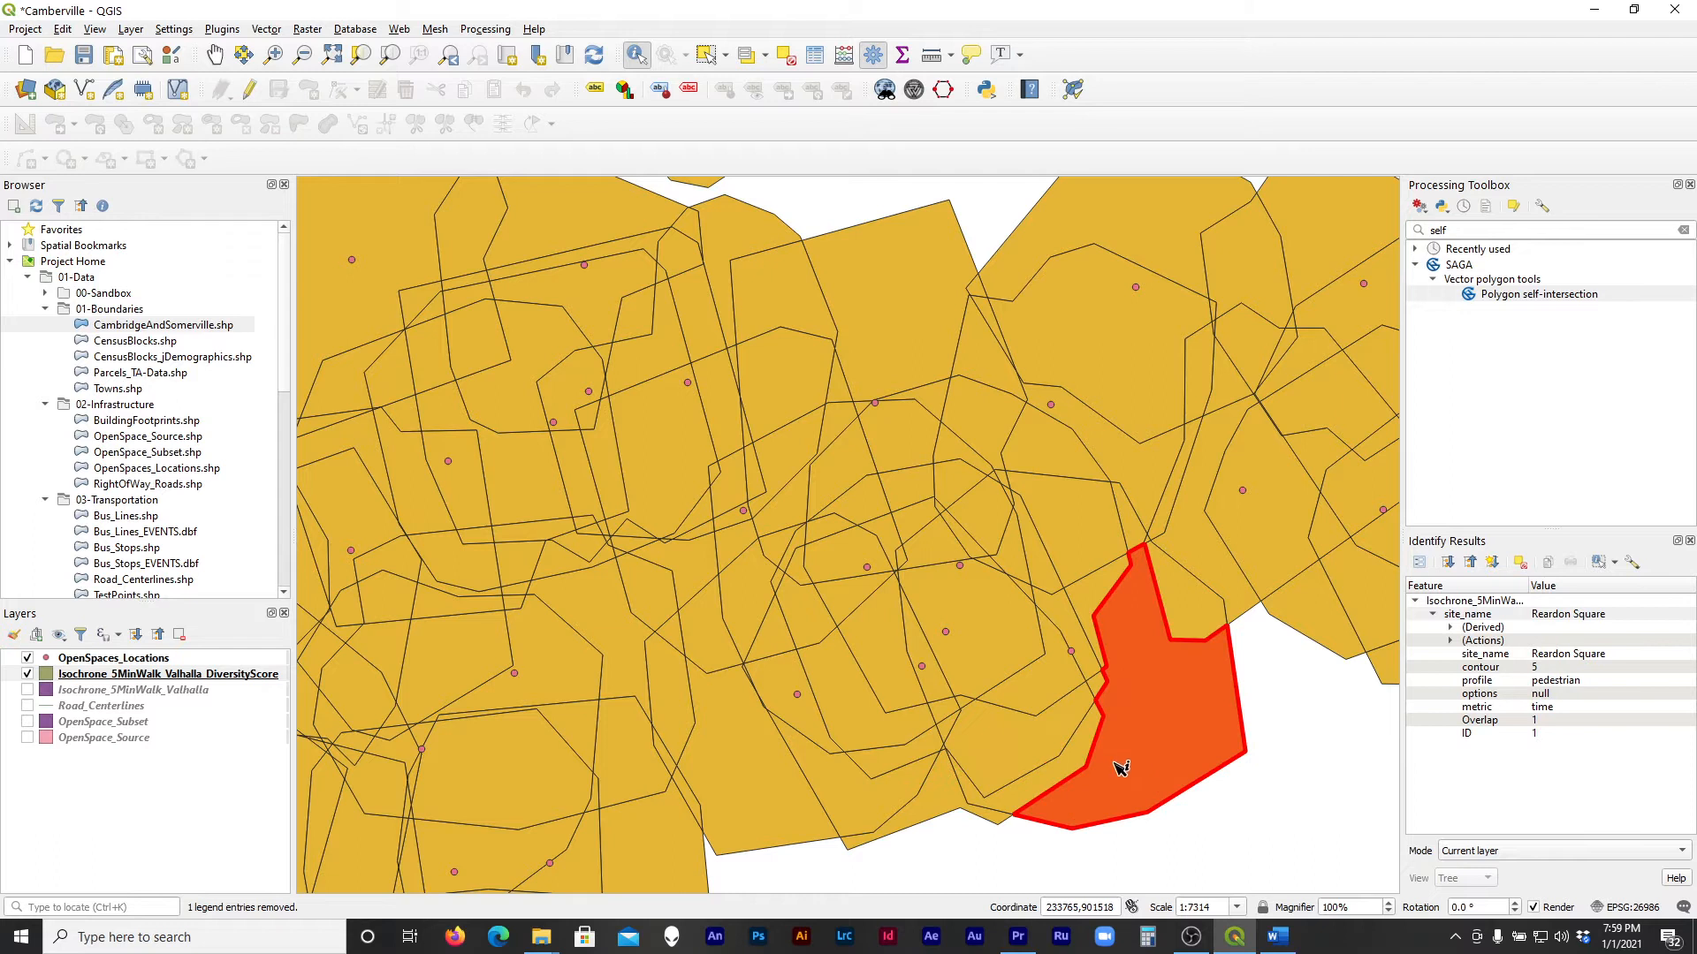
click(1307, 746)
Open the attribute table of the Isochrone_5MinWalk_Valhalla_DiversityScore layer and sort it by the ID column in ascending order
scroll(872, 786, down, 2)
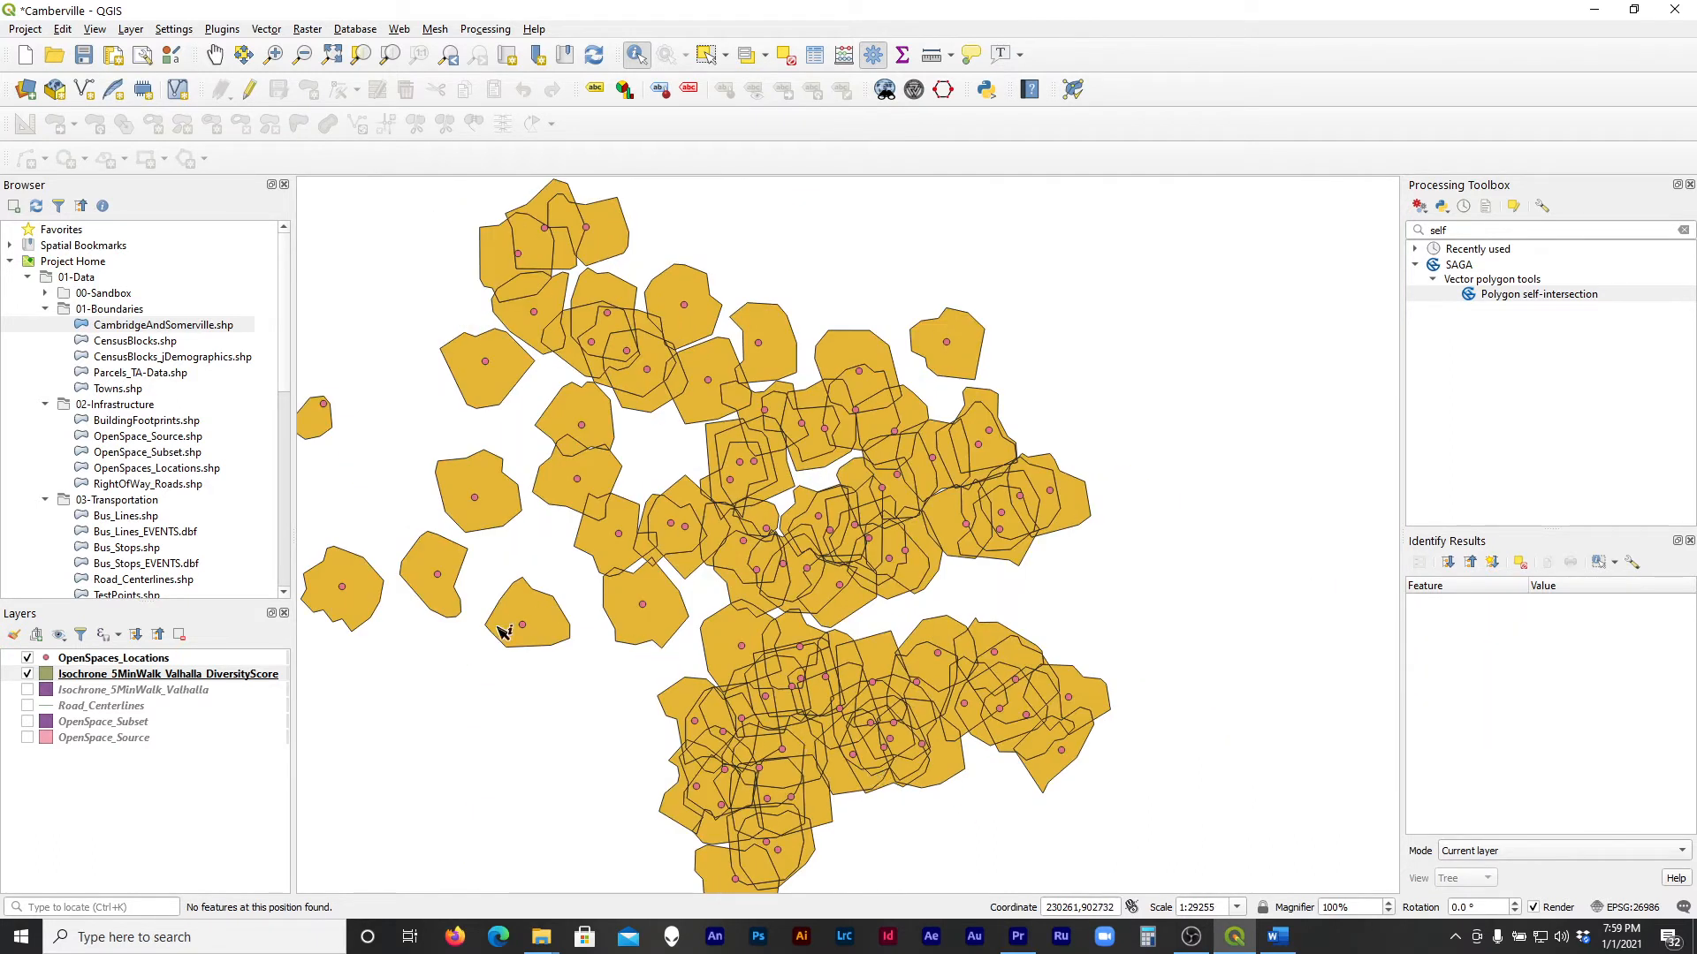
right_click(102, 681)
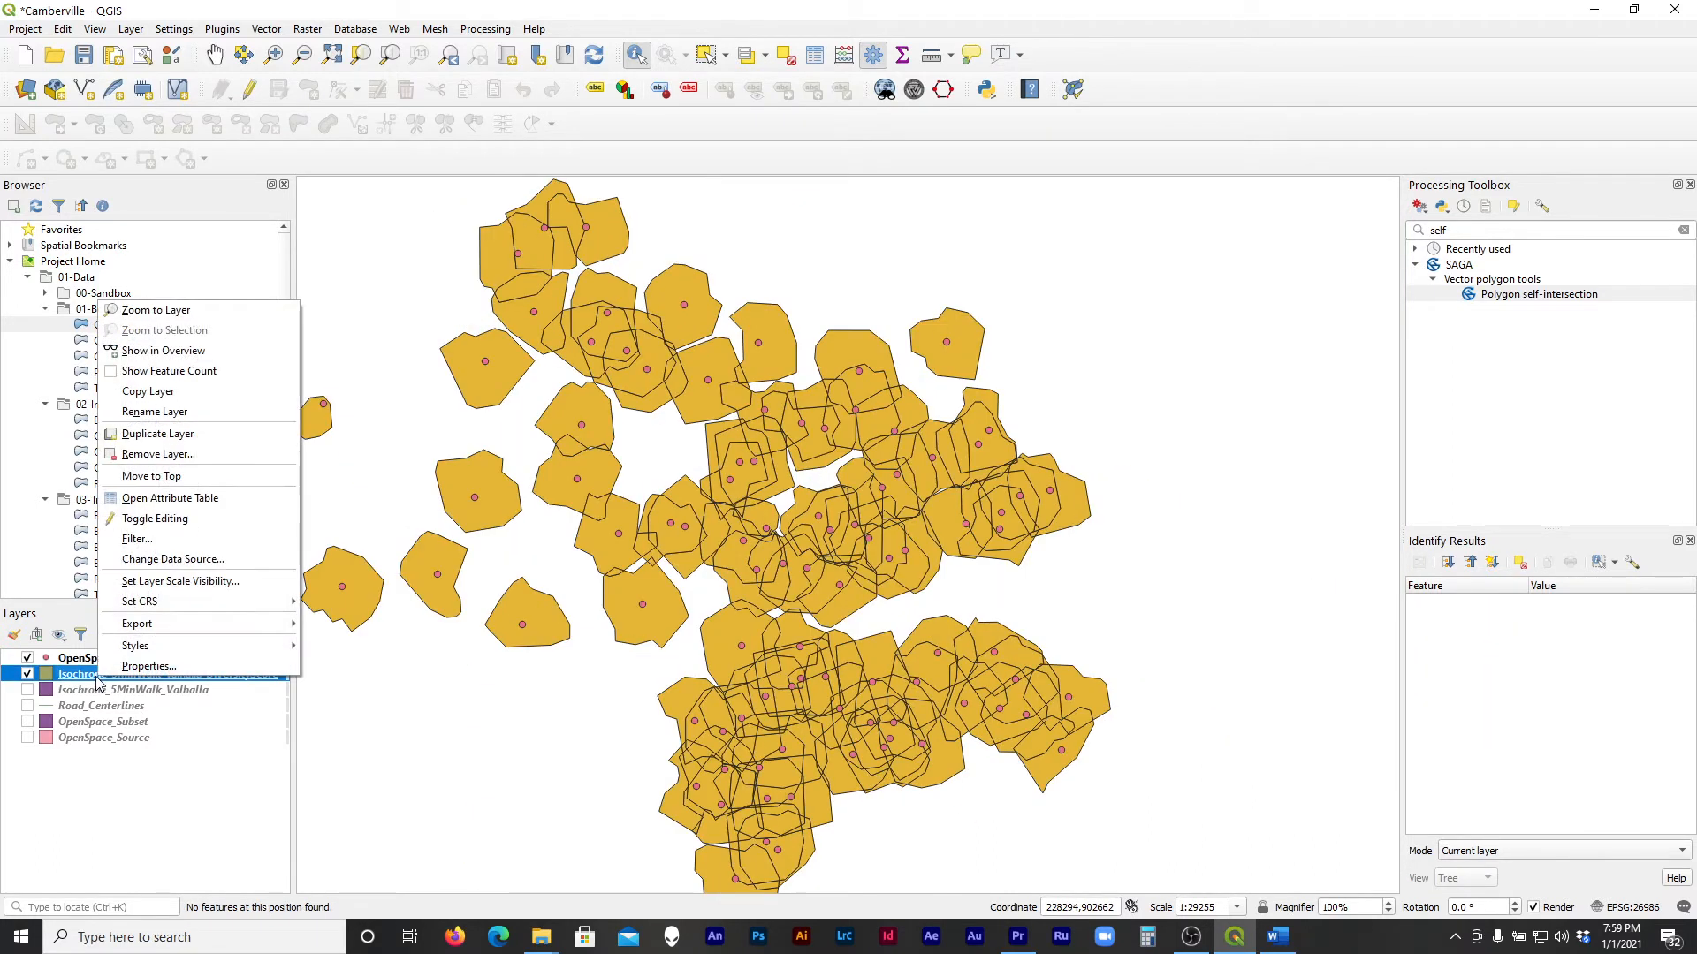
click(229, 500)
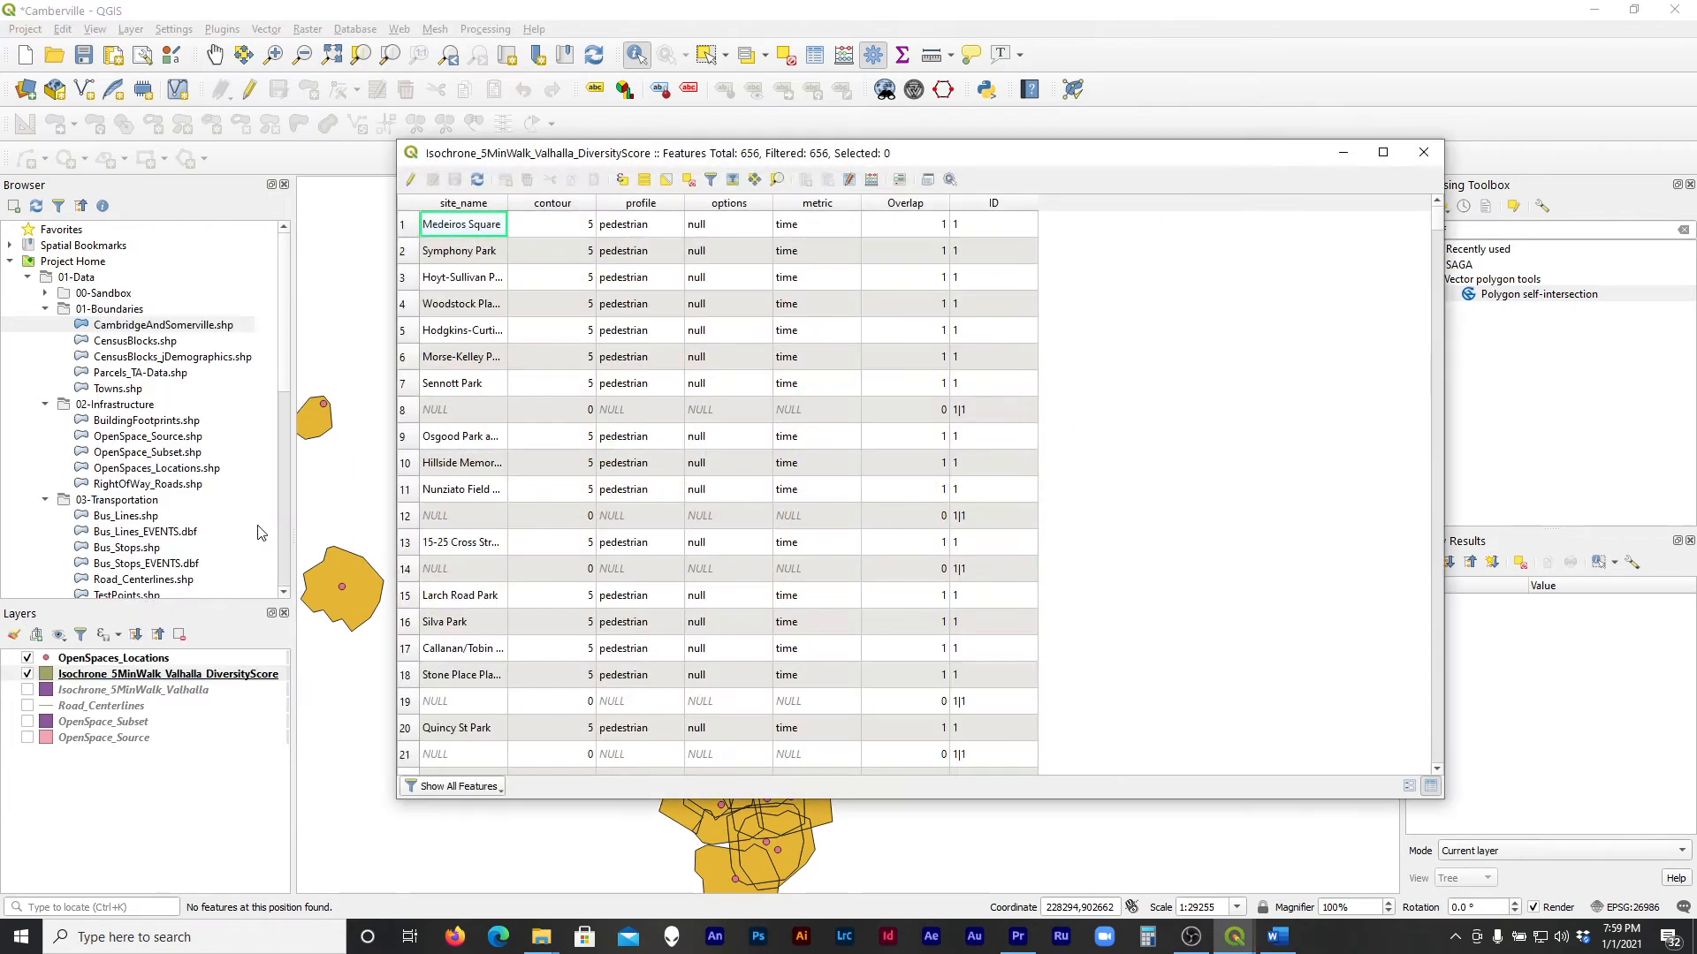
click(991, 206)
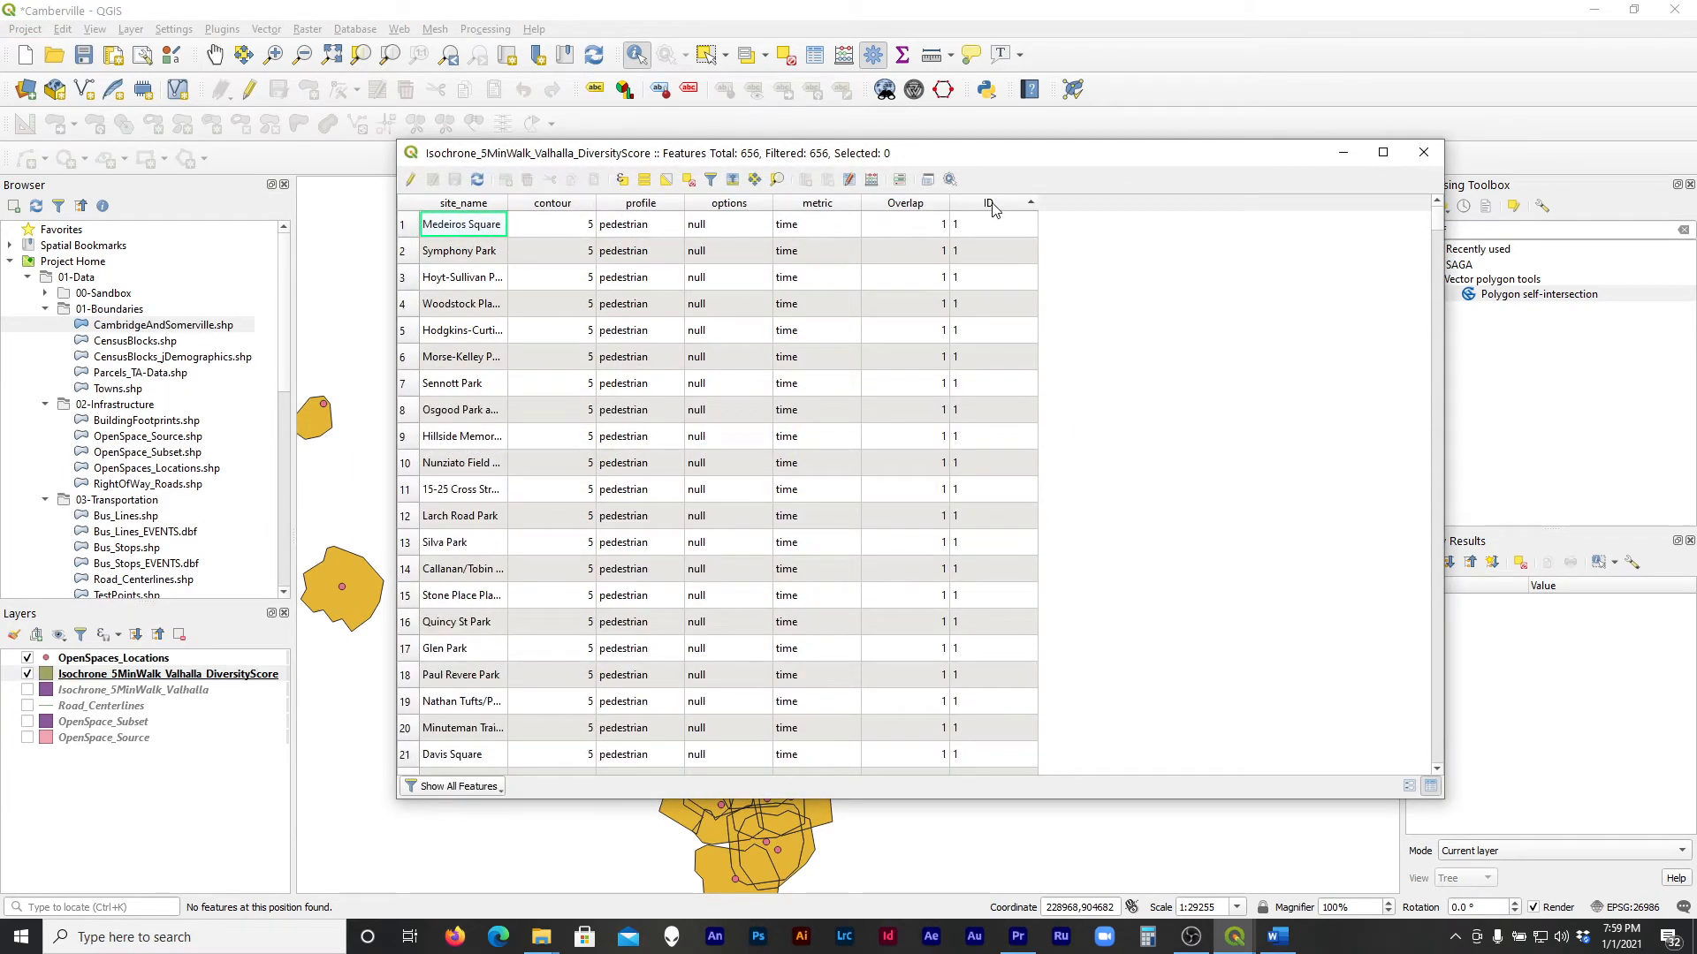
Sort the DiversityScore attribute table by ID in descending order, compare the ID values through the rows, and close the table
click(991, 207)
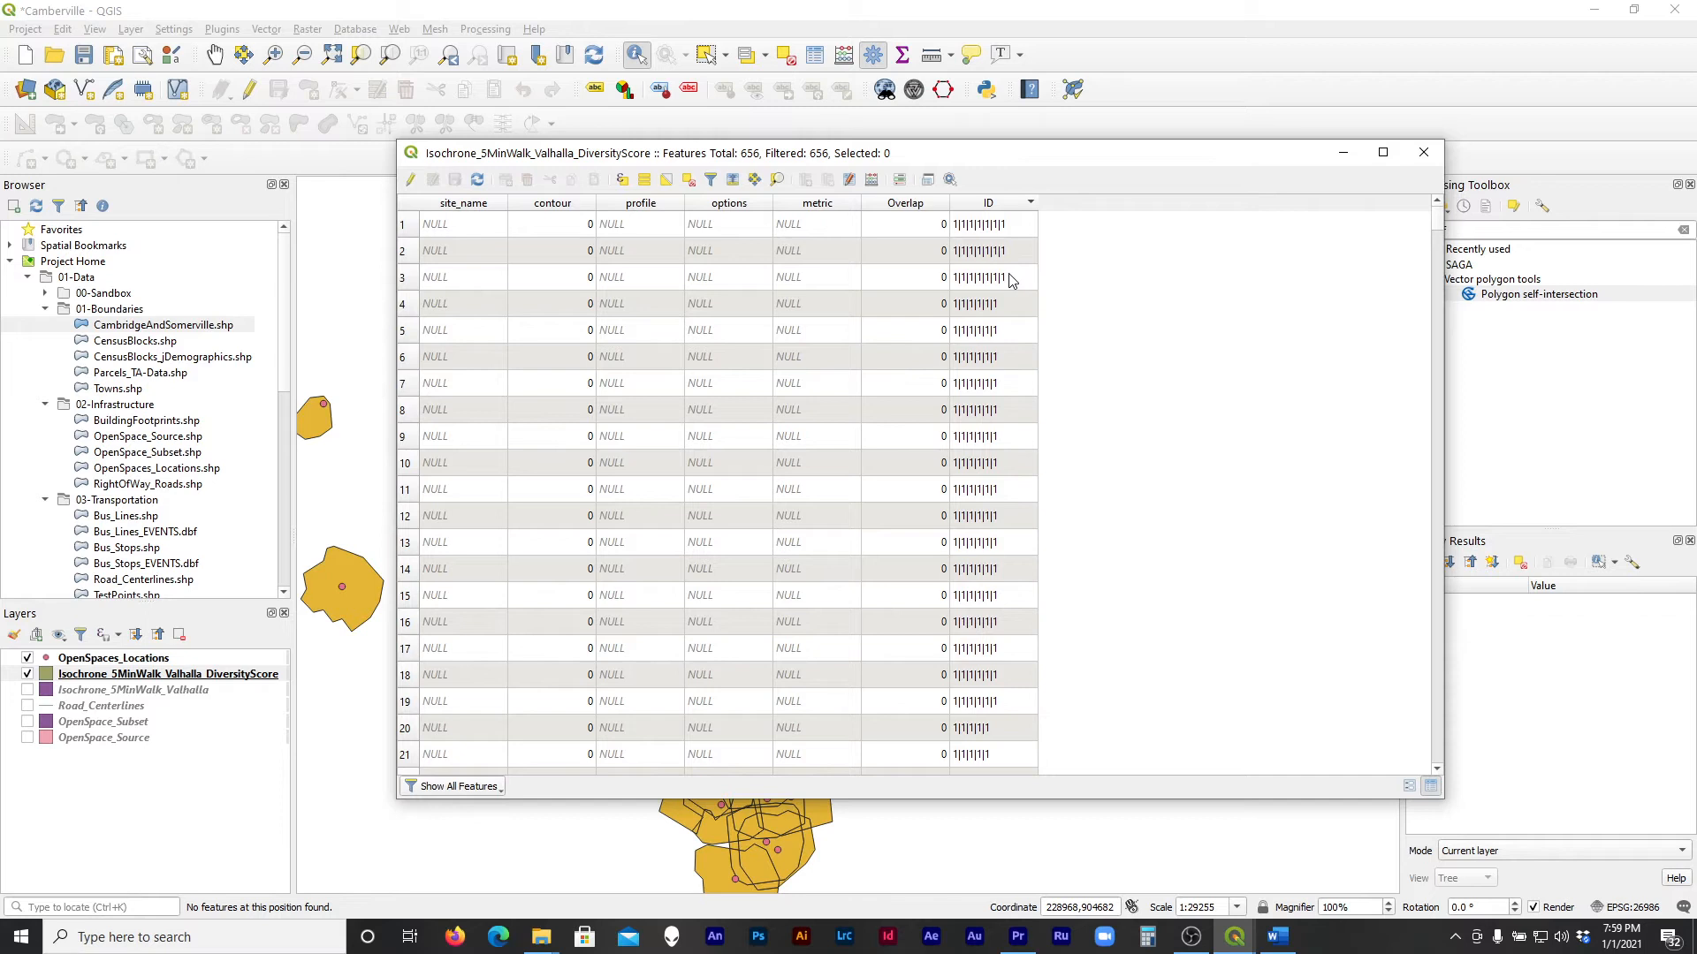
scroll(1018, 291, down, 20)
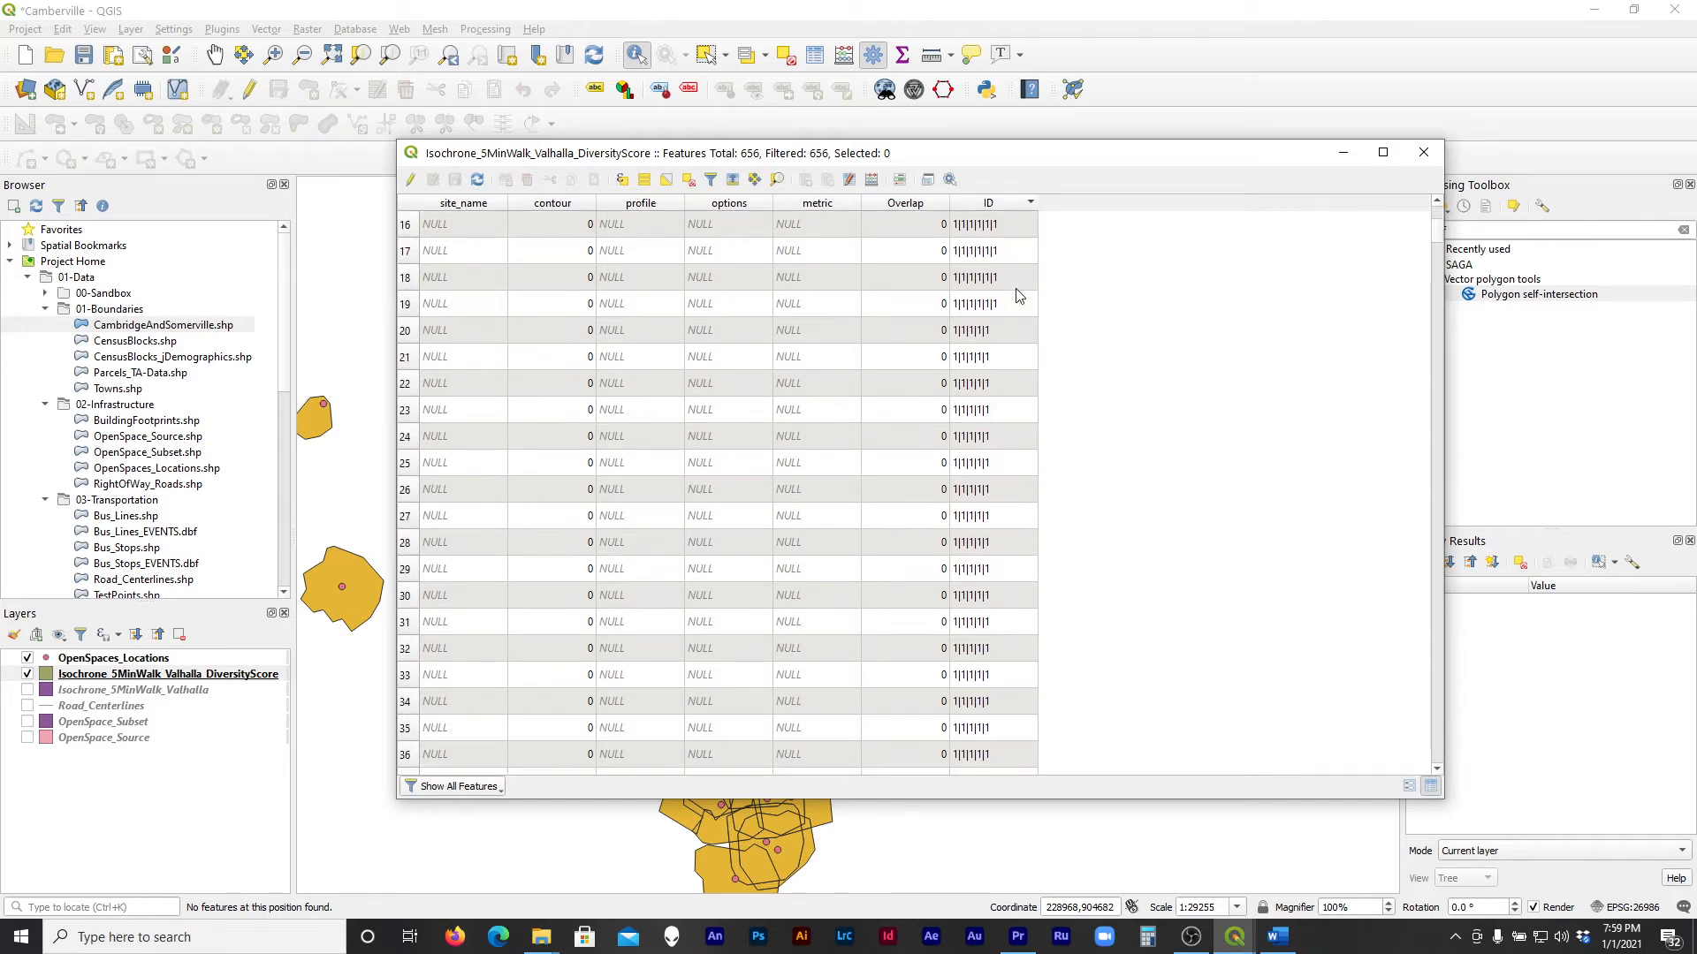
scroll(1015, 297, down, 20)
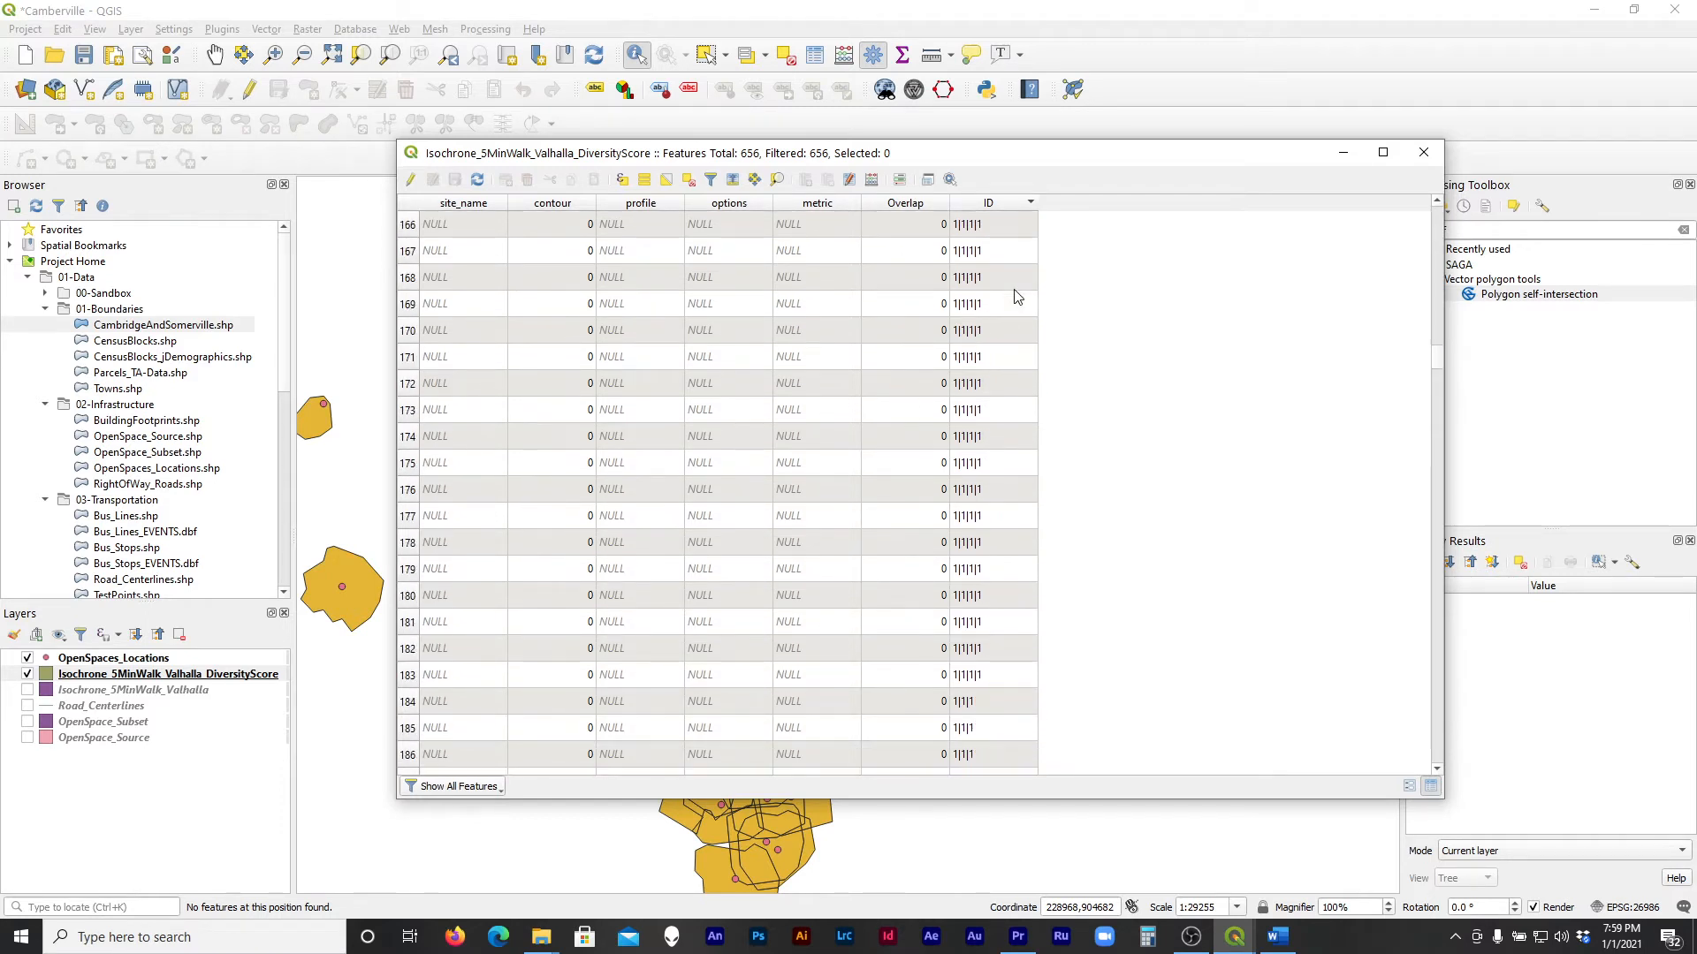
scroll(1012, 304, down, 12)
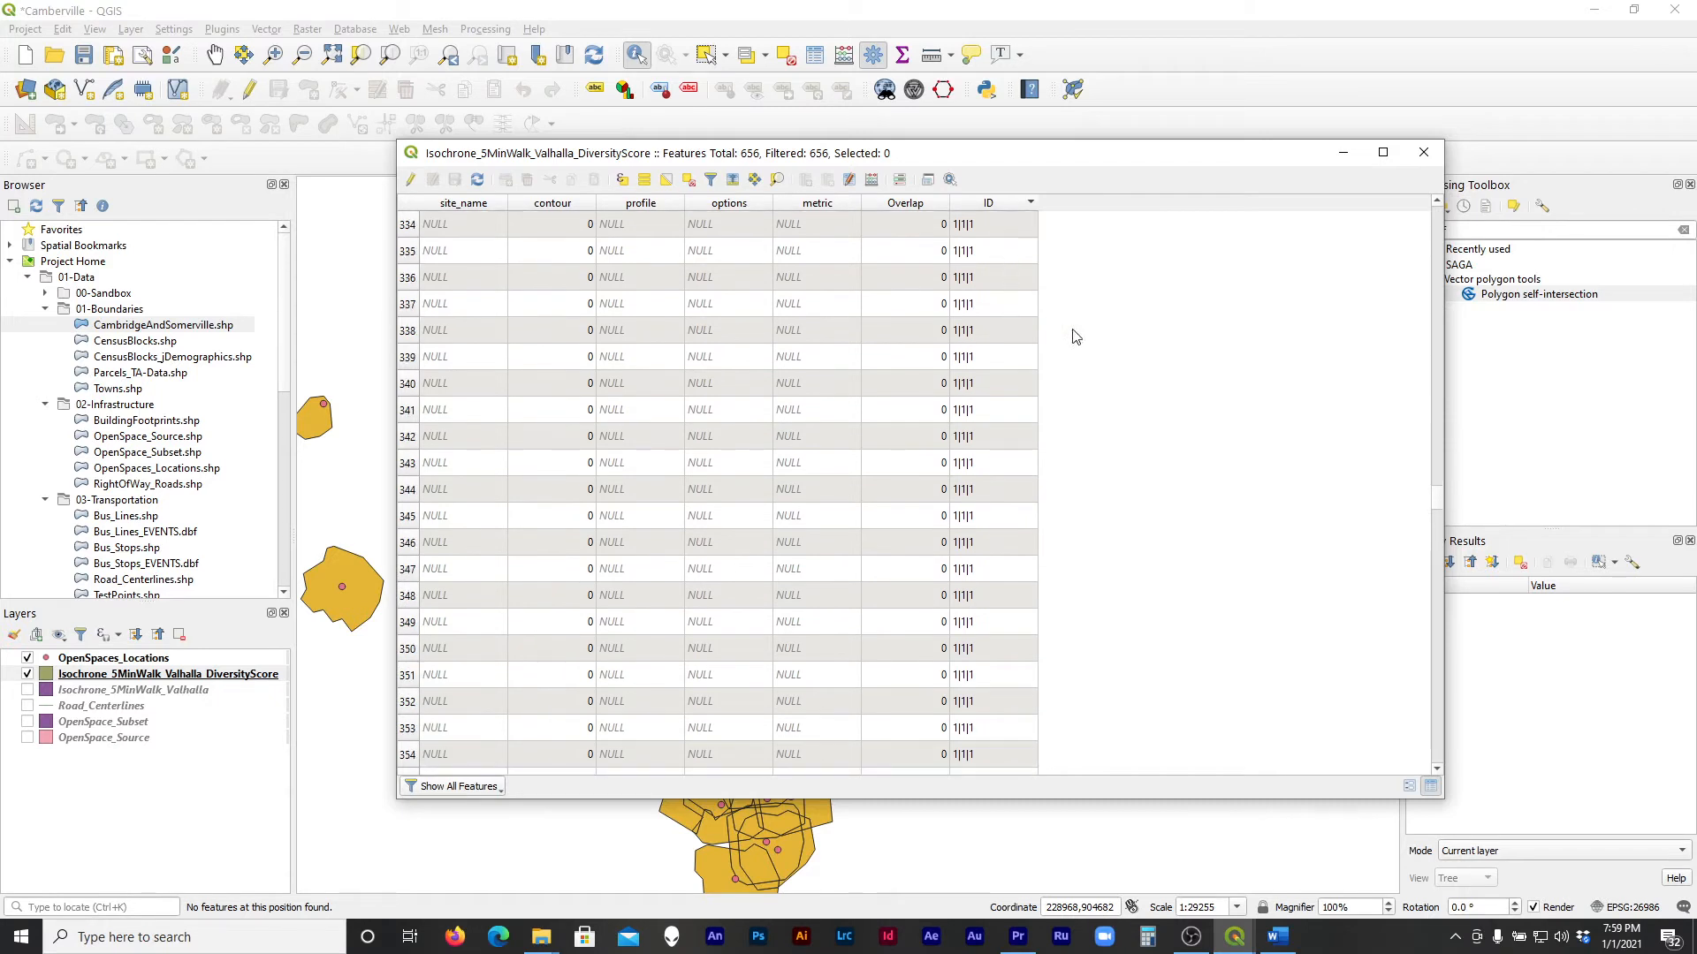
drag(1440, 497, 1453, 208)
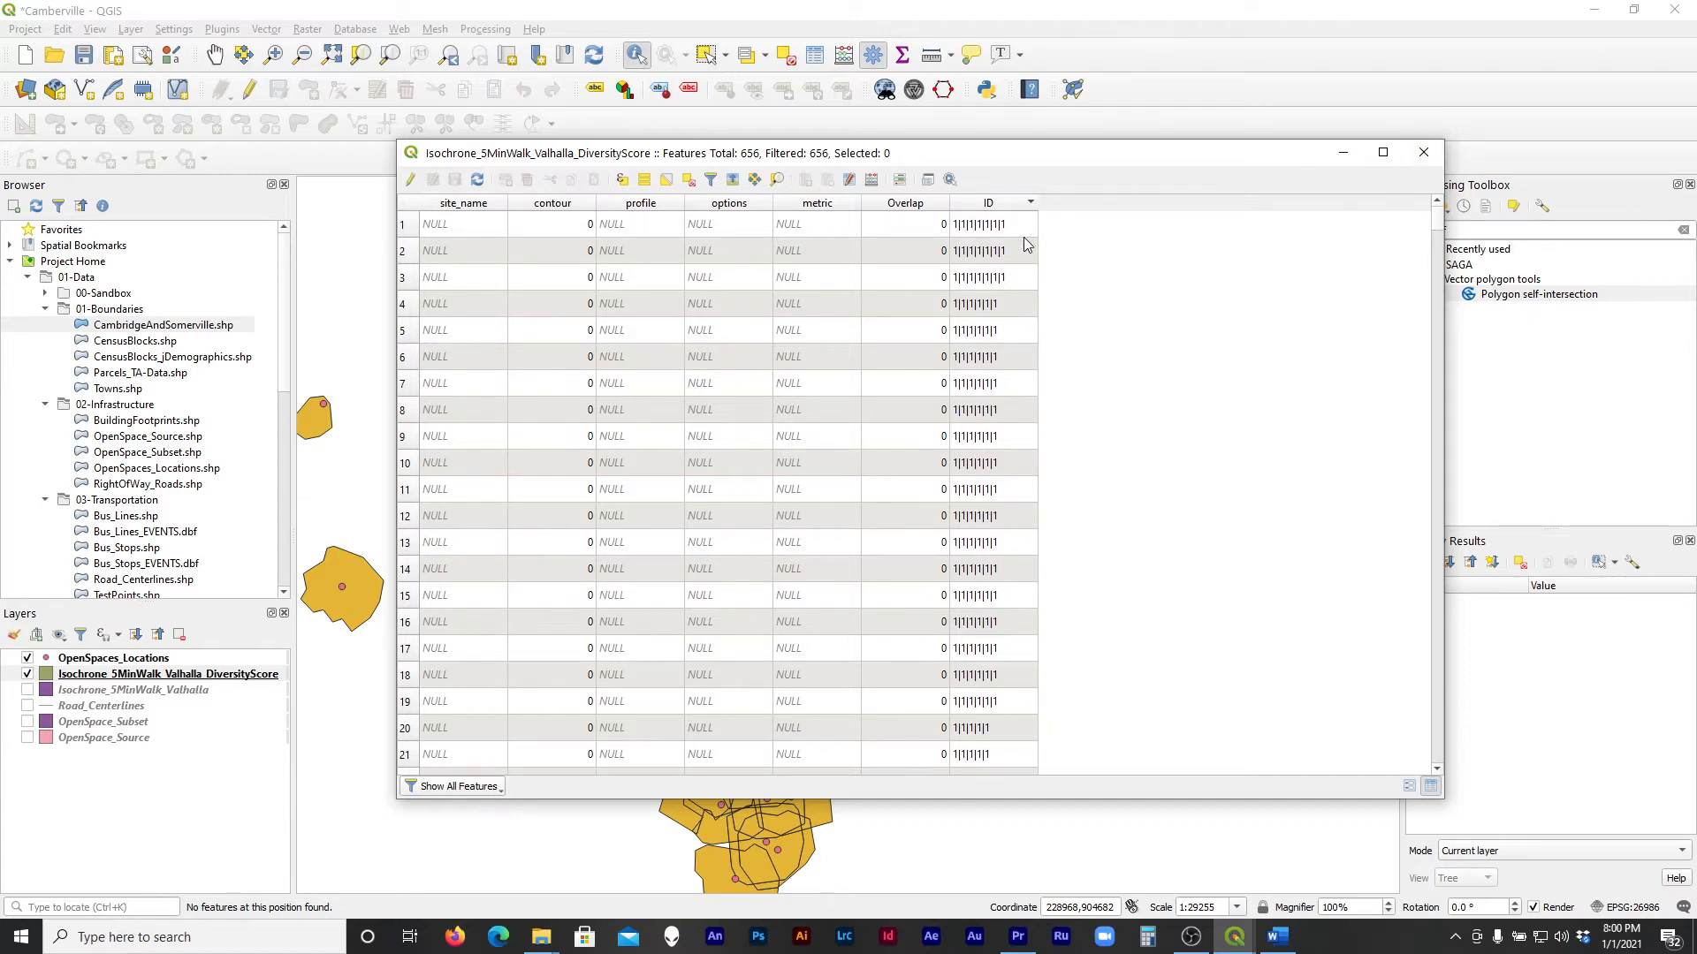
drag(1437, 227, 1407, 176)
click(1422, 154)
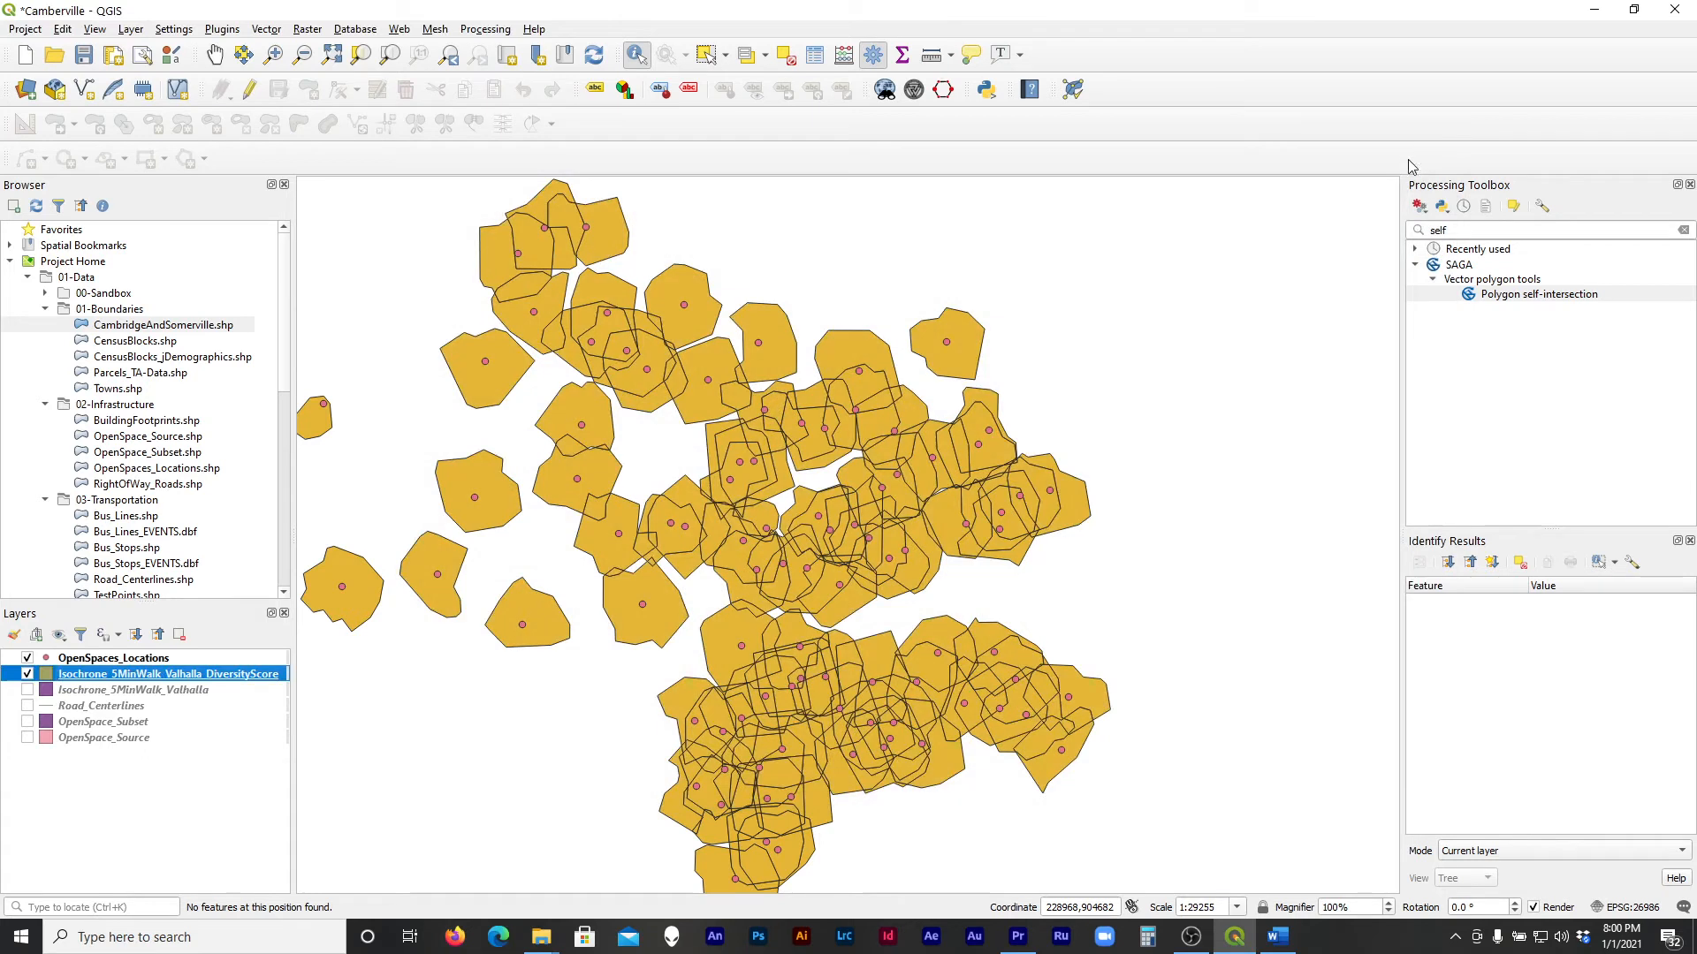
Open the symbology of the Isochrone_5MinWalk_Valhalla_DiversityScore layer and set it to Categorized by the ID field
scroll(881, 501, down, 1)
scroll(789, 536, up, 1)
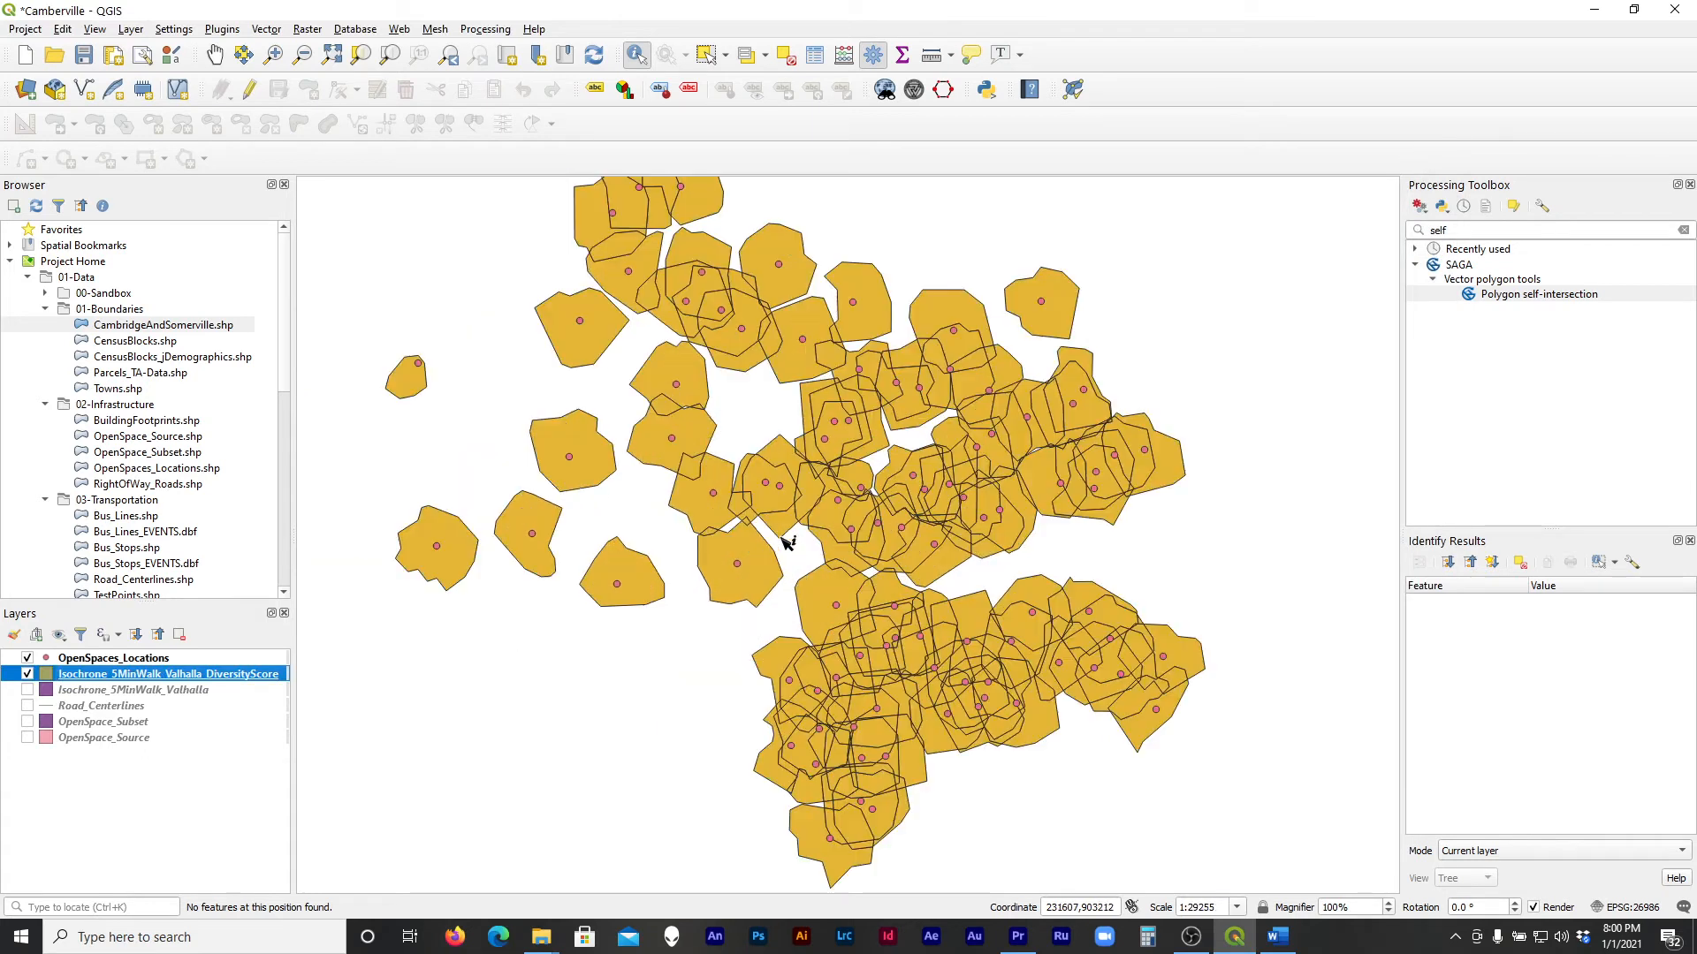
right_click(108, 677)
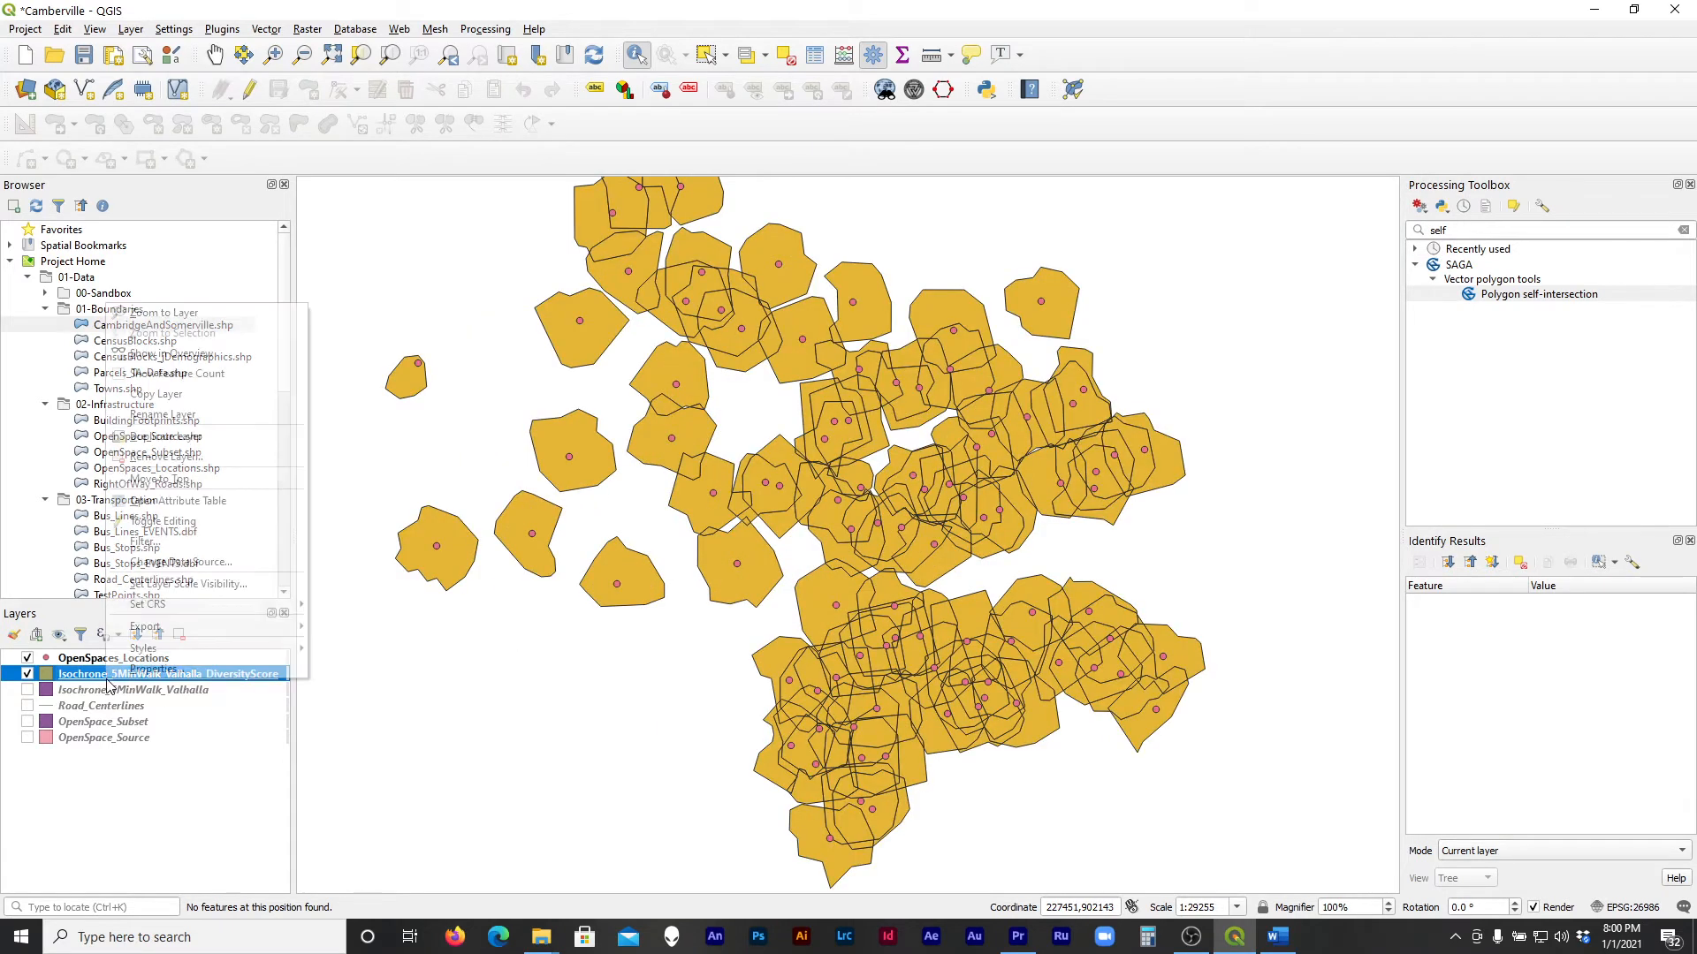
click(135, 672)
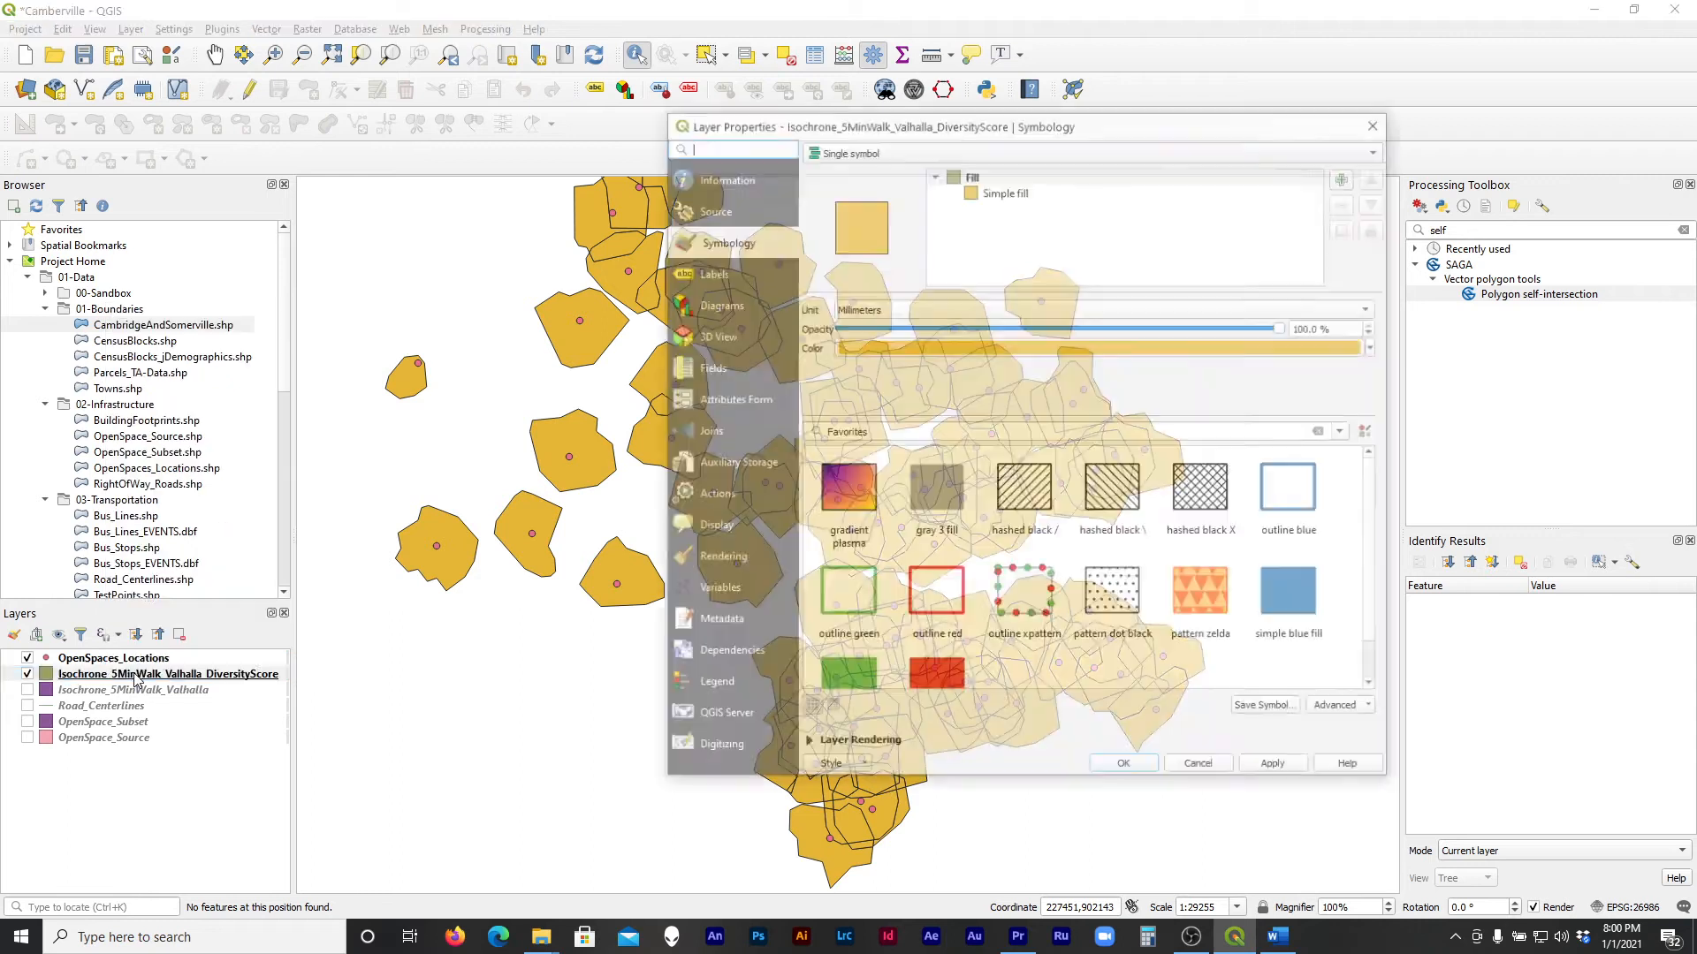
click(987, 149)
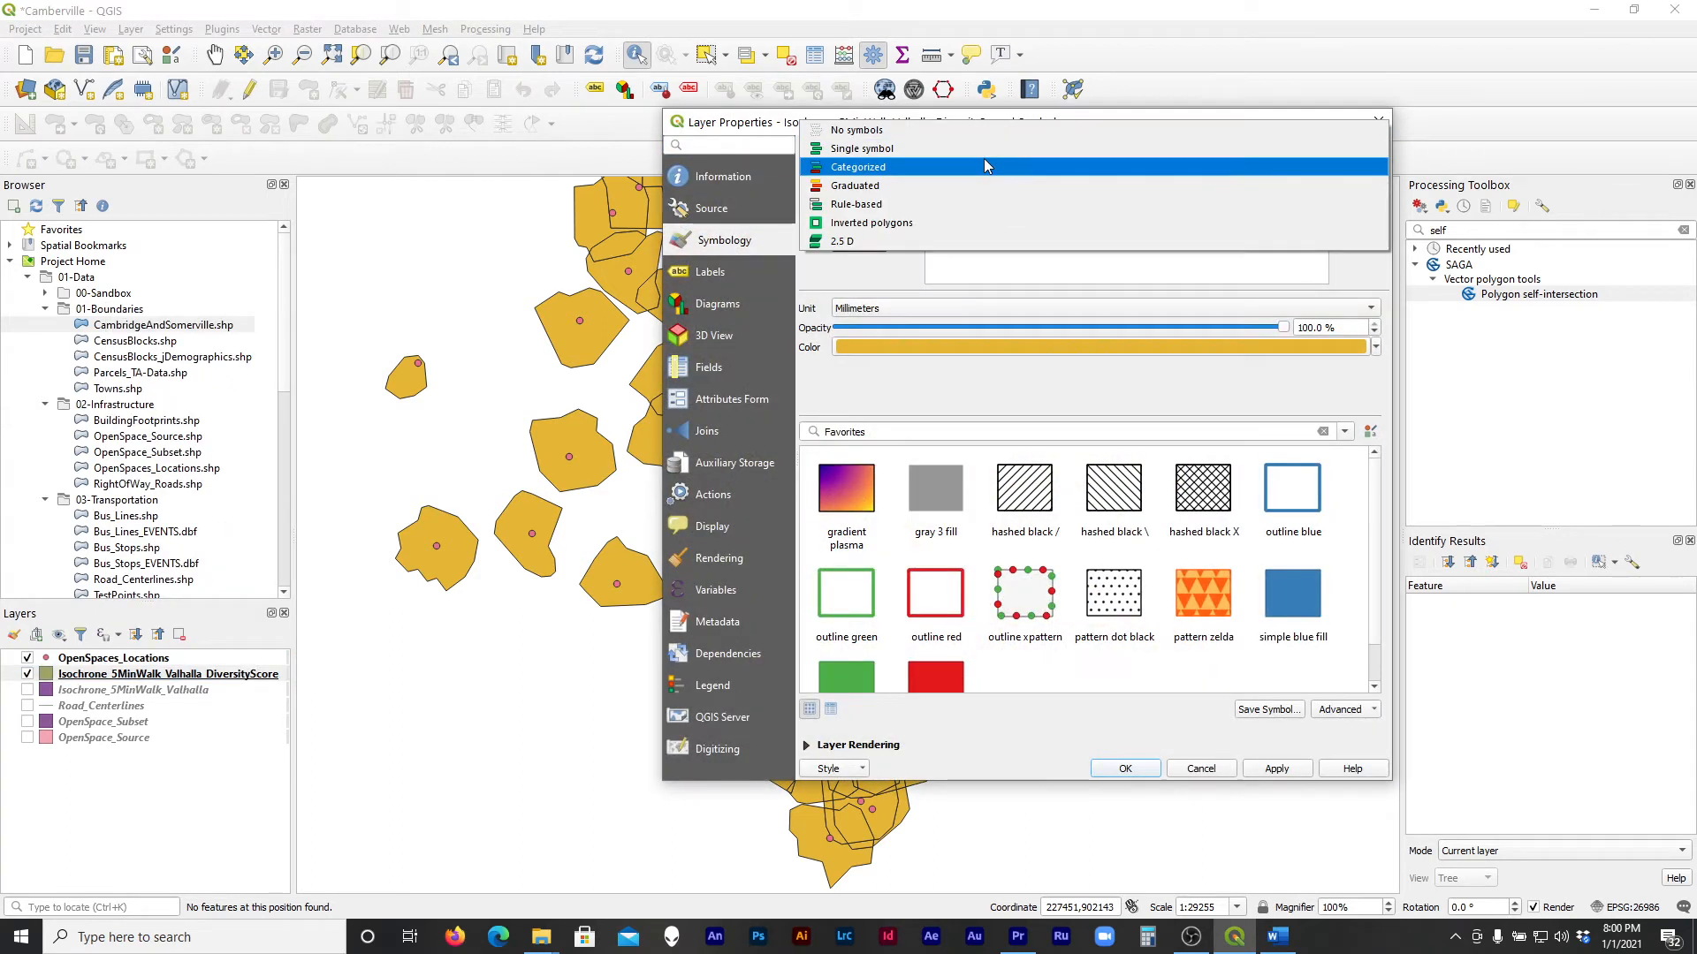
click(986, 166)
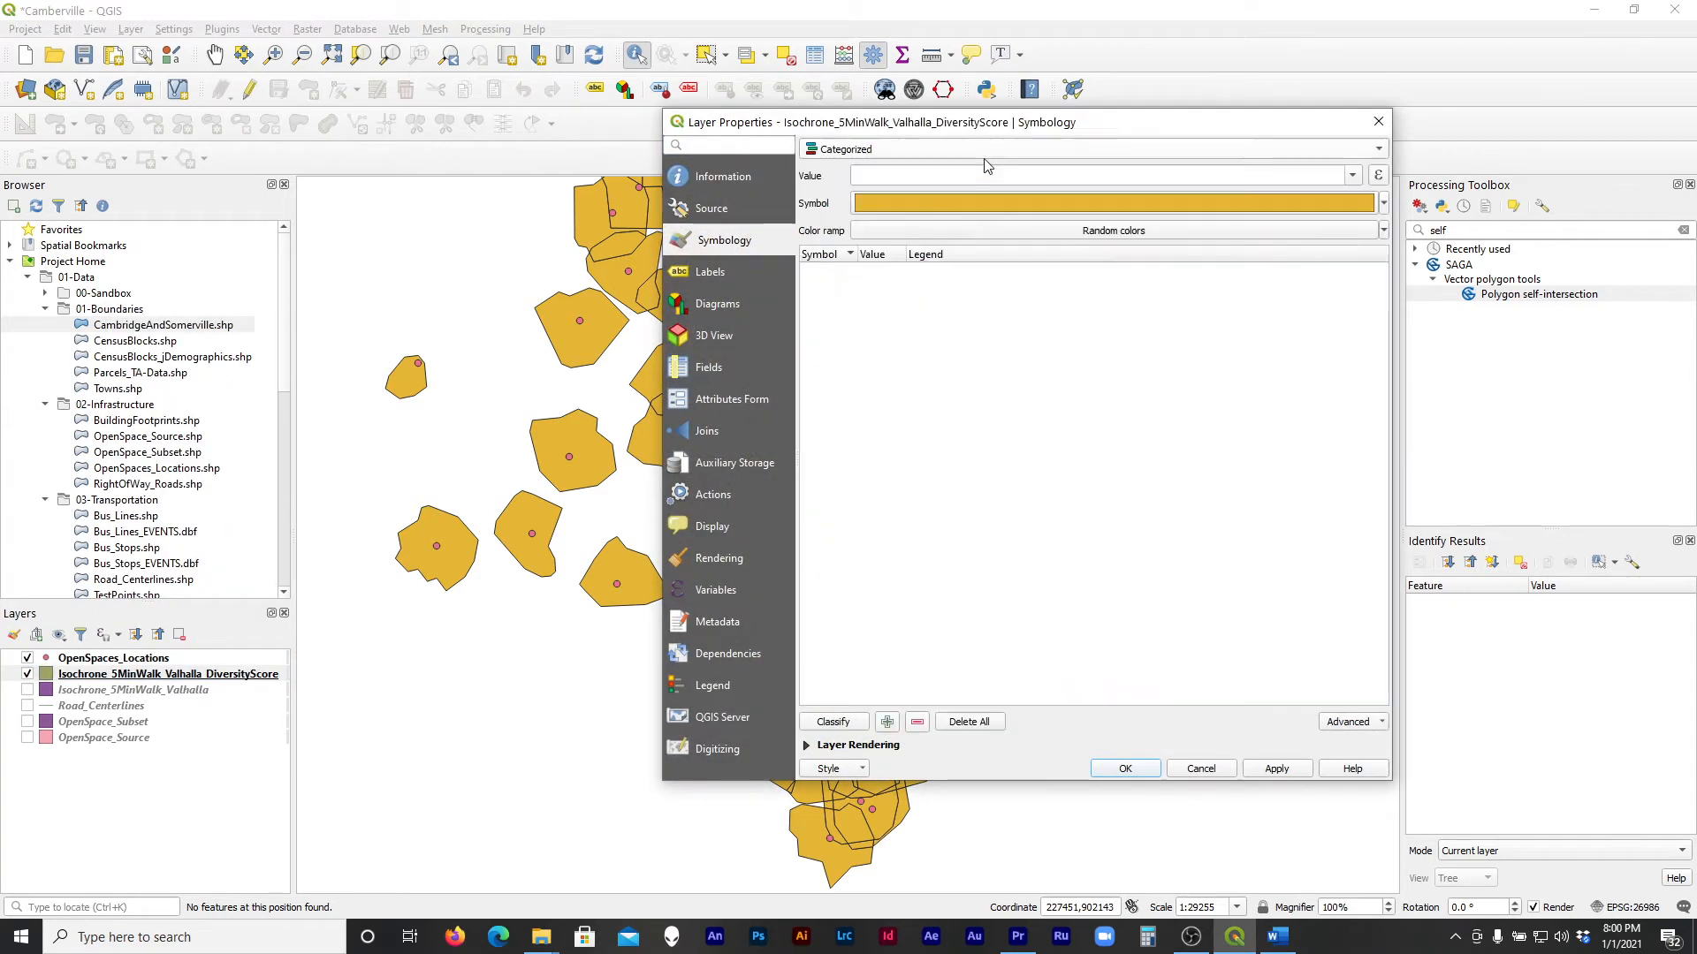
click(1353, 176)
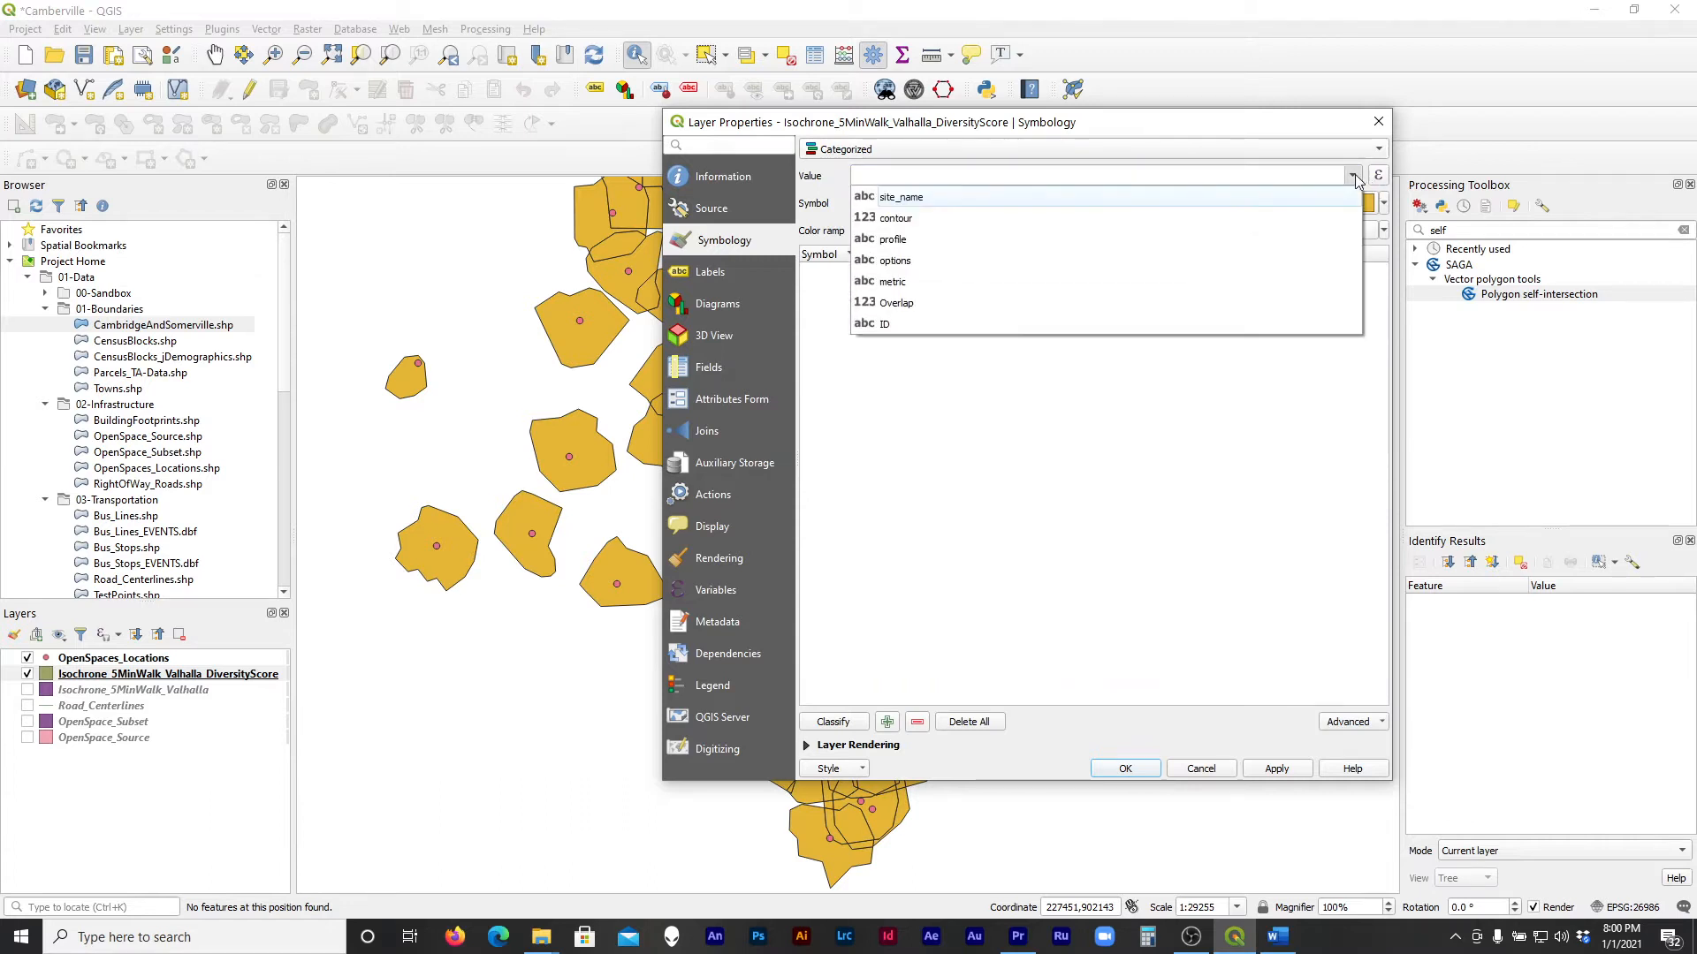
click(910, 327)
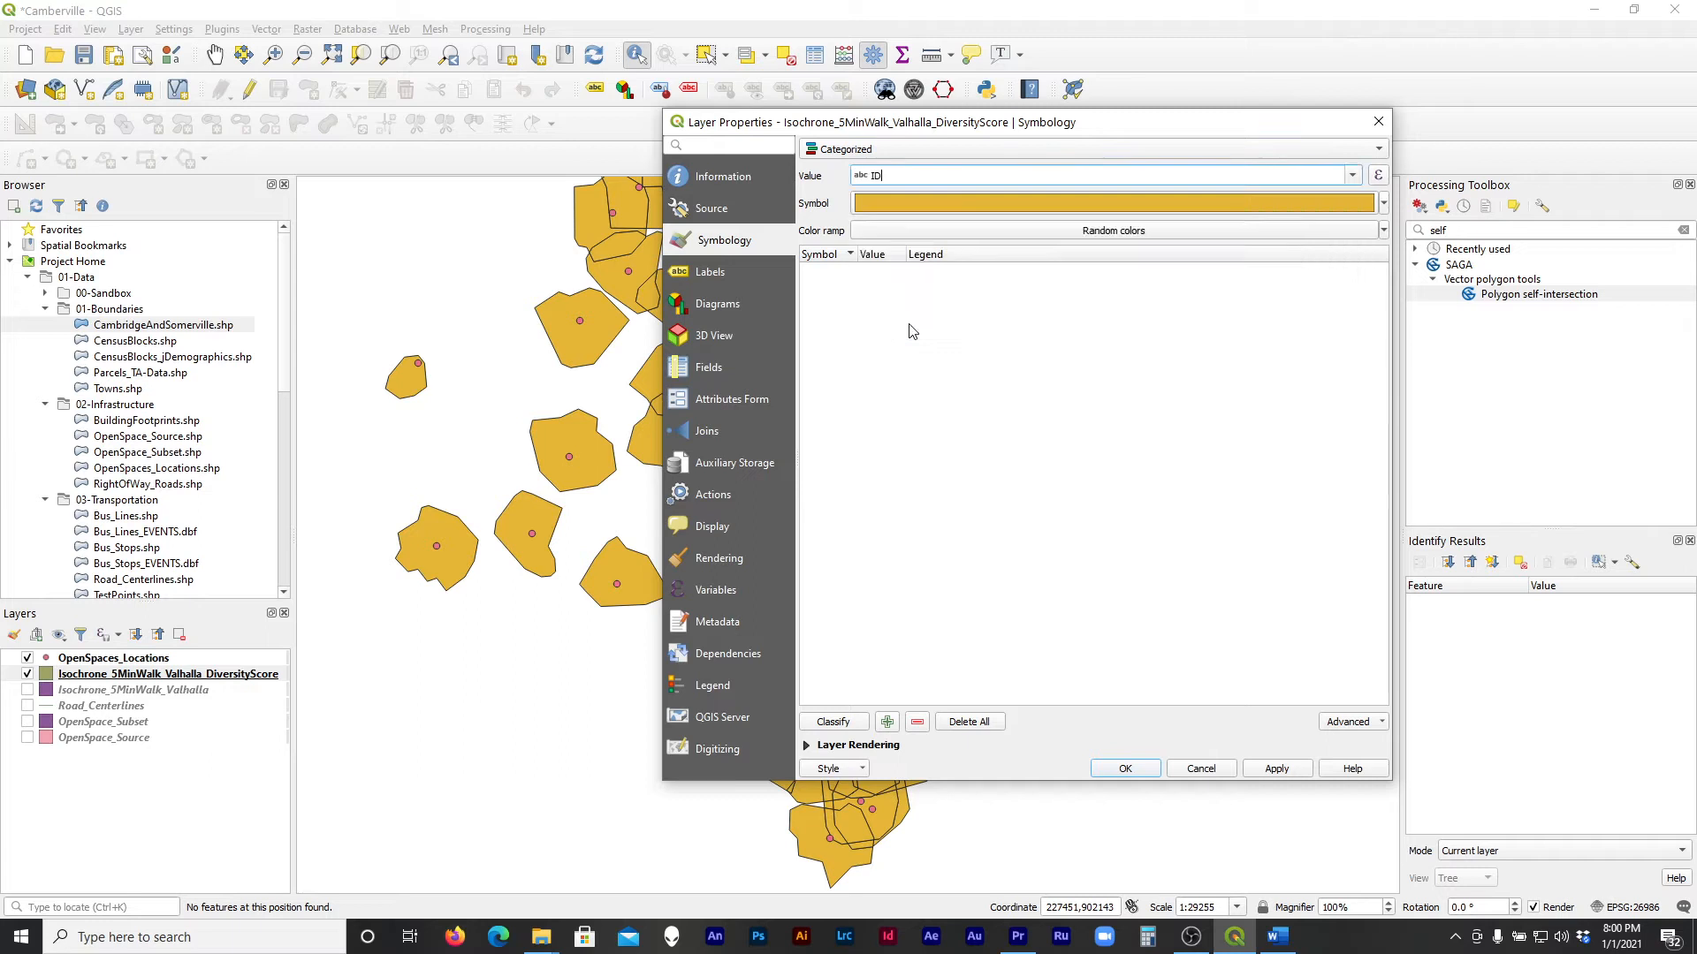
Classify the ID values, order the classes by value ascending, and apply the categorized style to the map
click(847, 723)
click(902, 255)
double_click(903, 255)
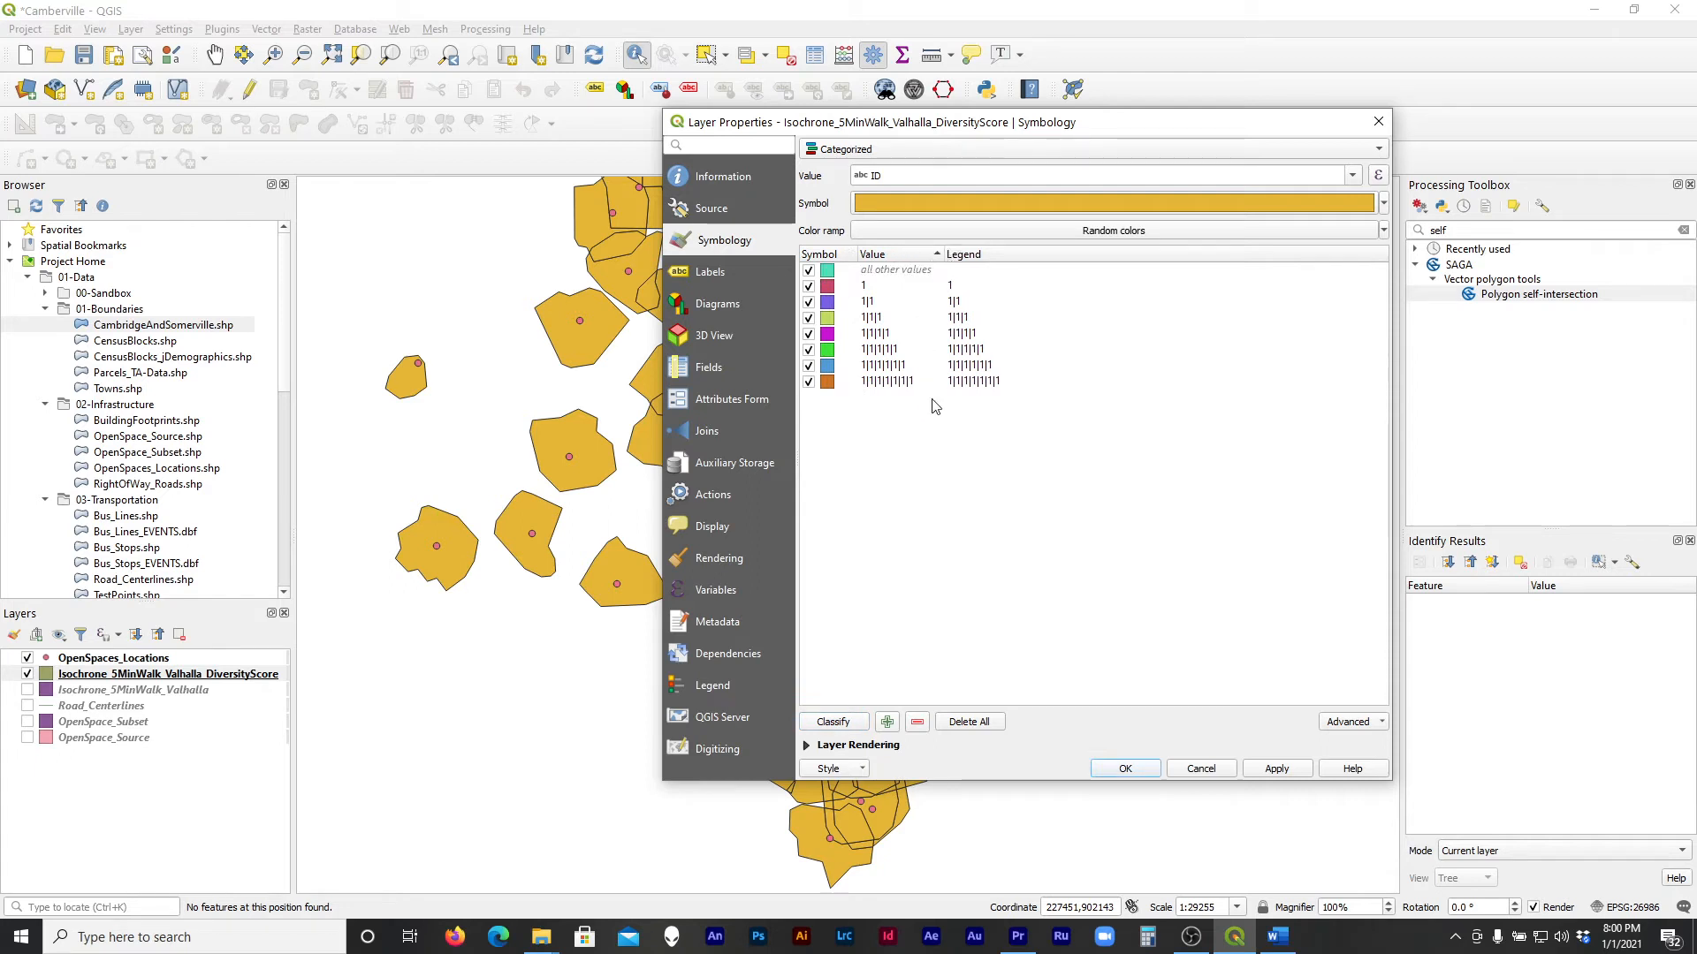
click(1277, 768)
drag(1118, 131, 551, 94)
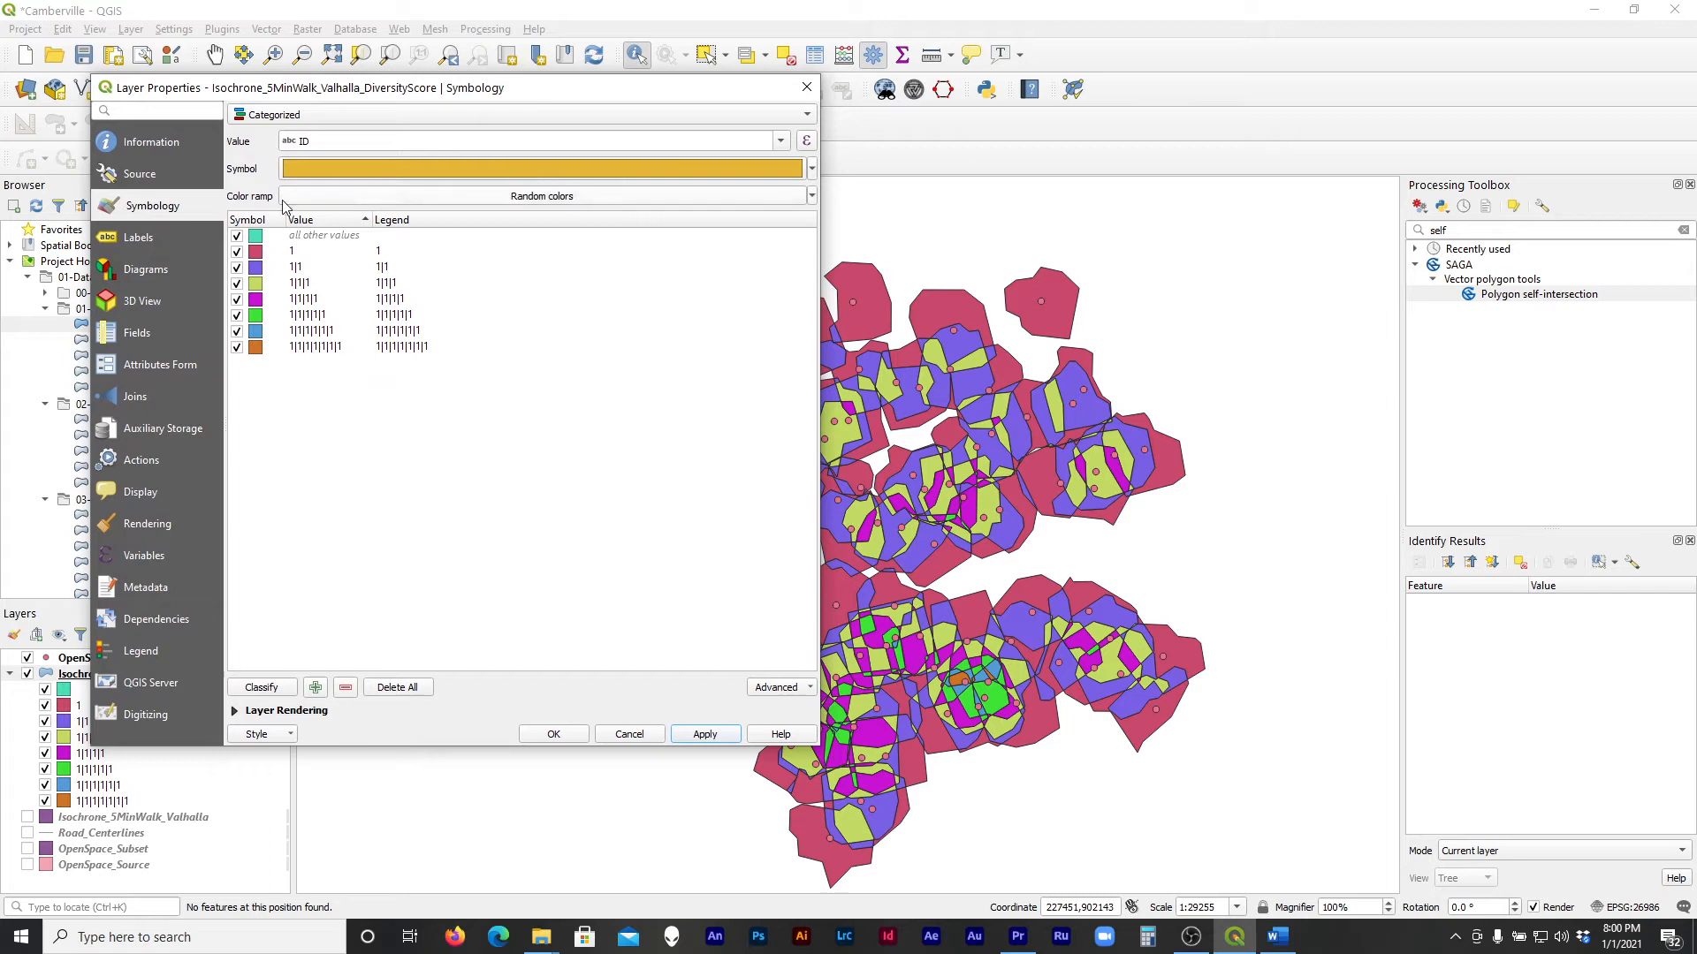
Change the color ramp of the ID classes from random colors to Viridis and apply it to the map
click(811, 195)
mouse_move(425, 444)
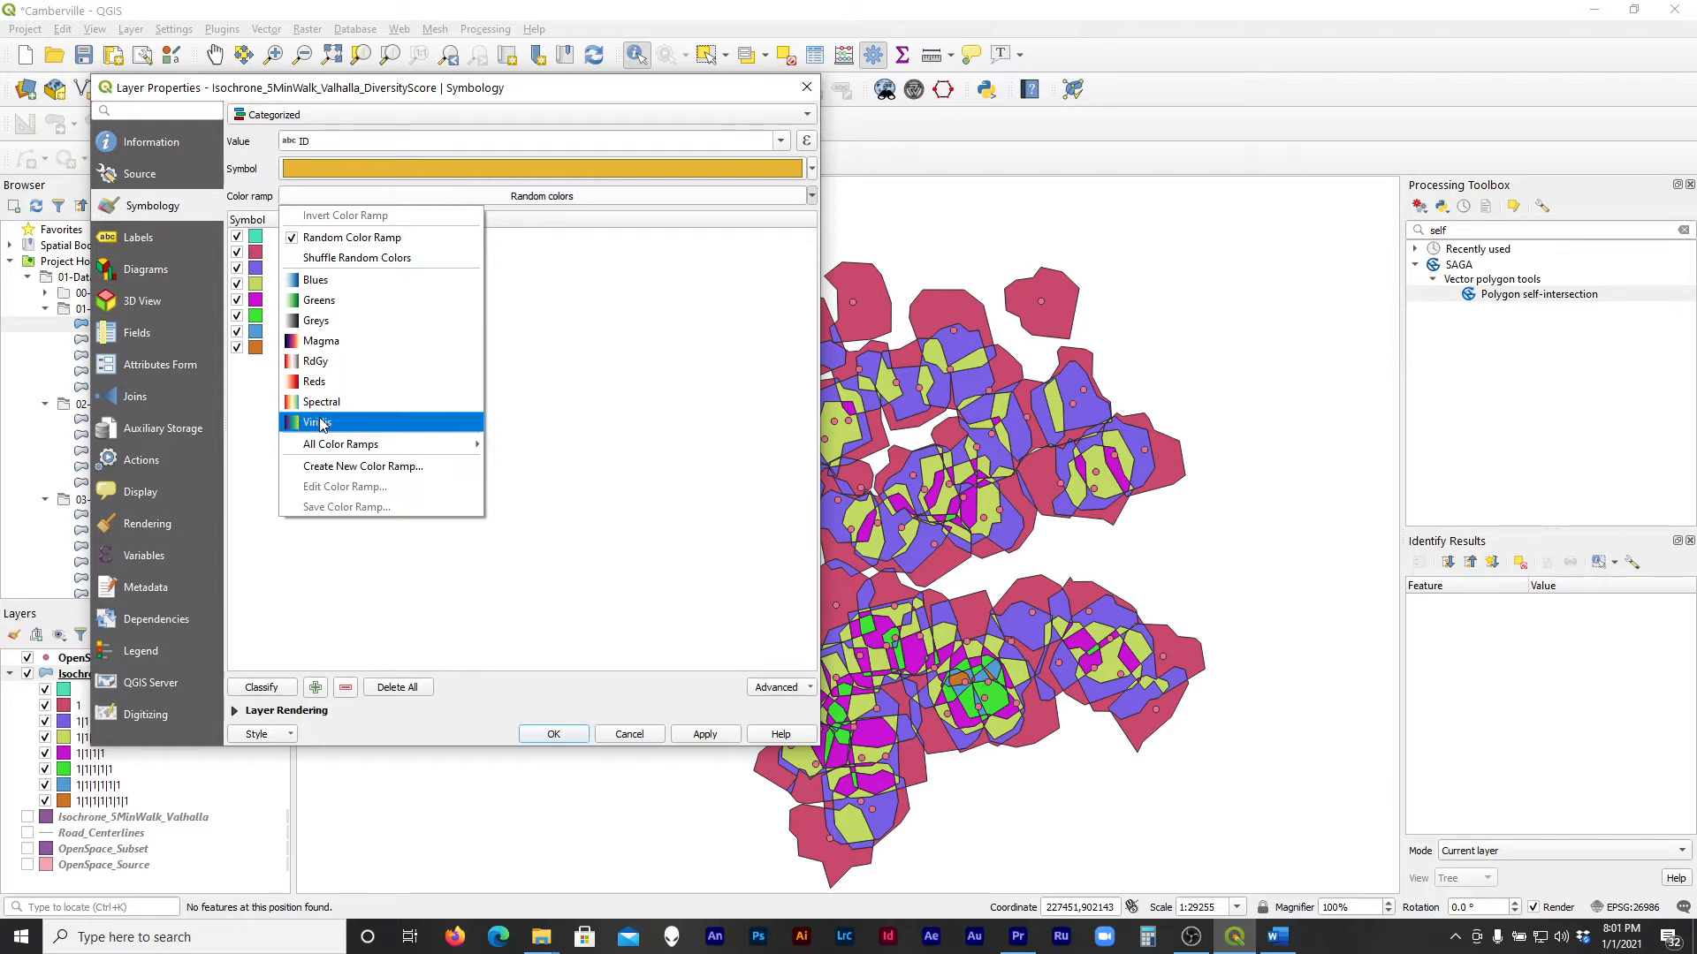
click(322, 425)
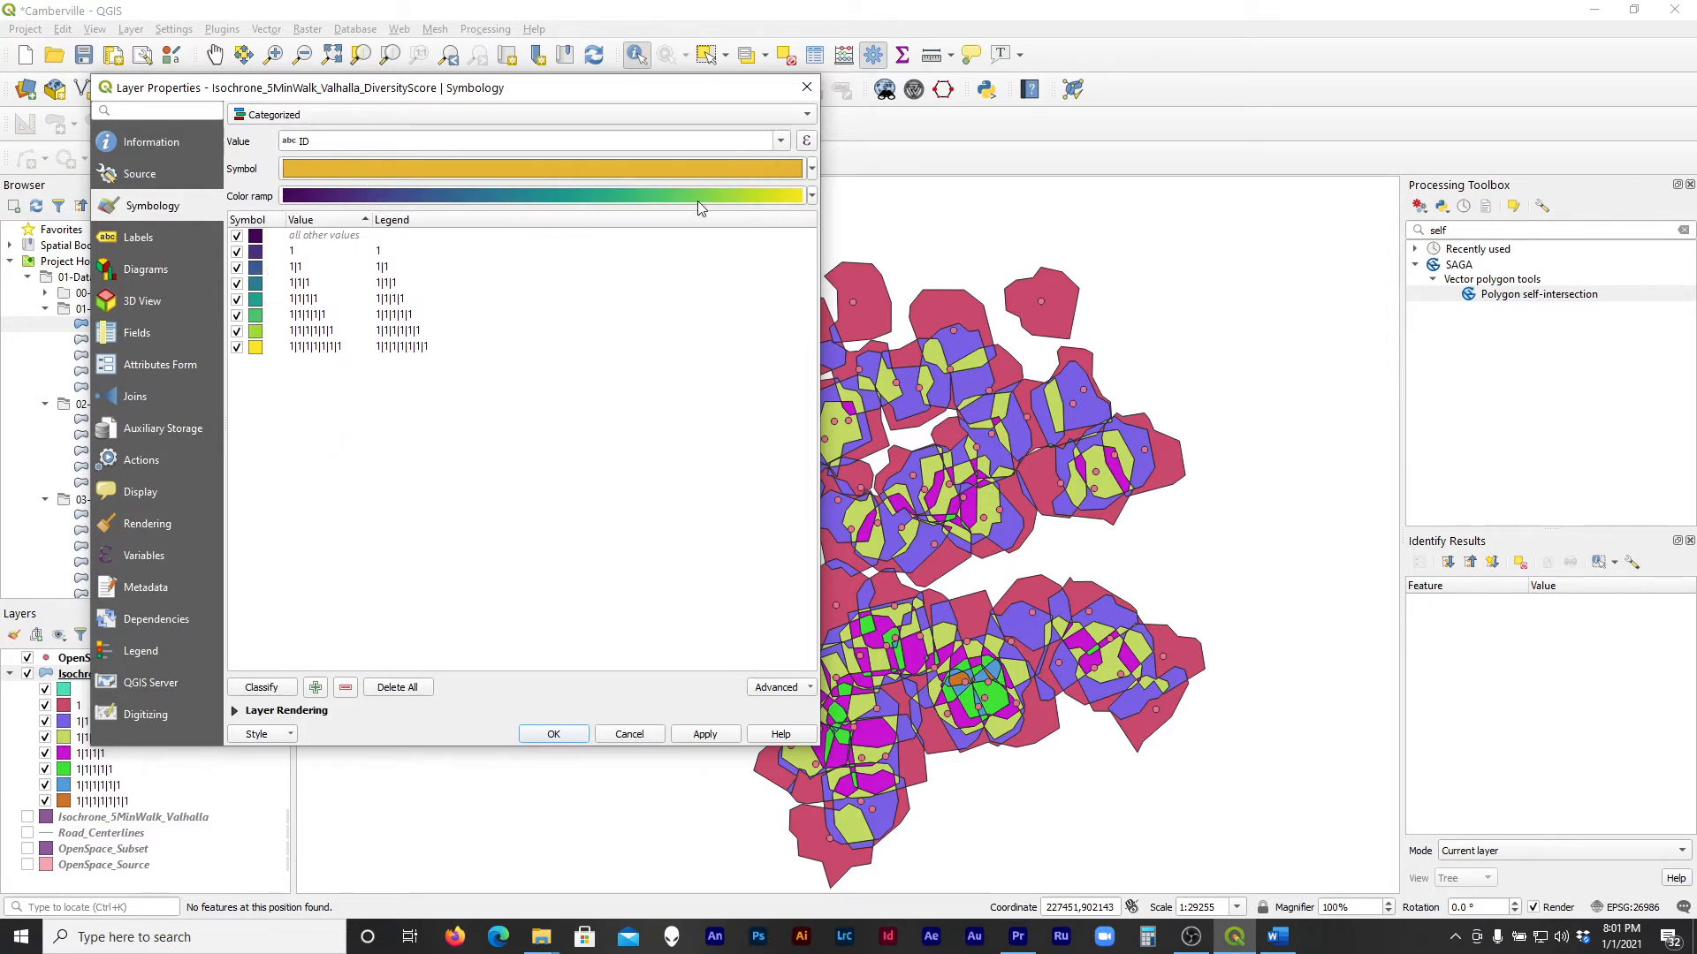
click(704, 735)
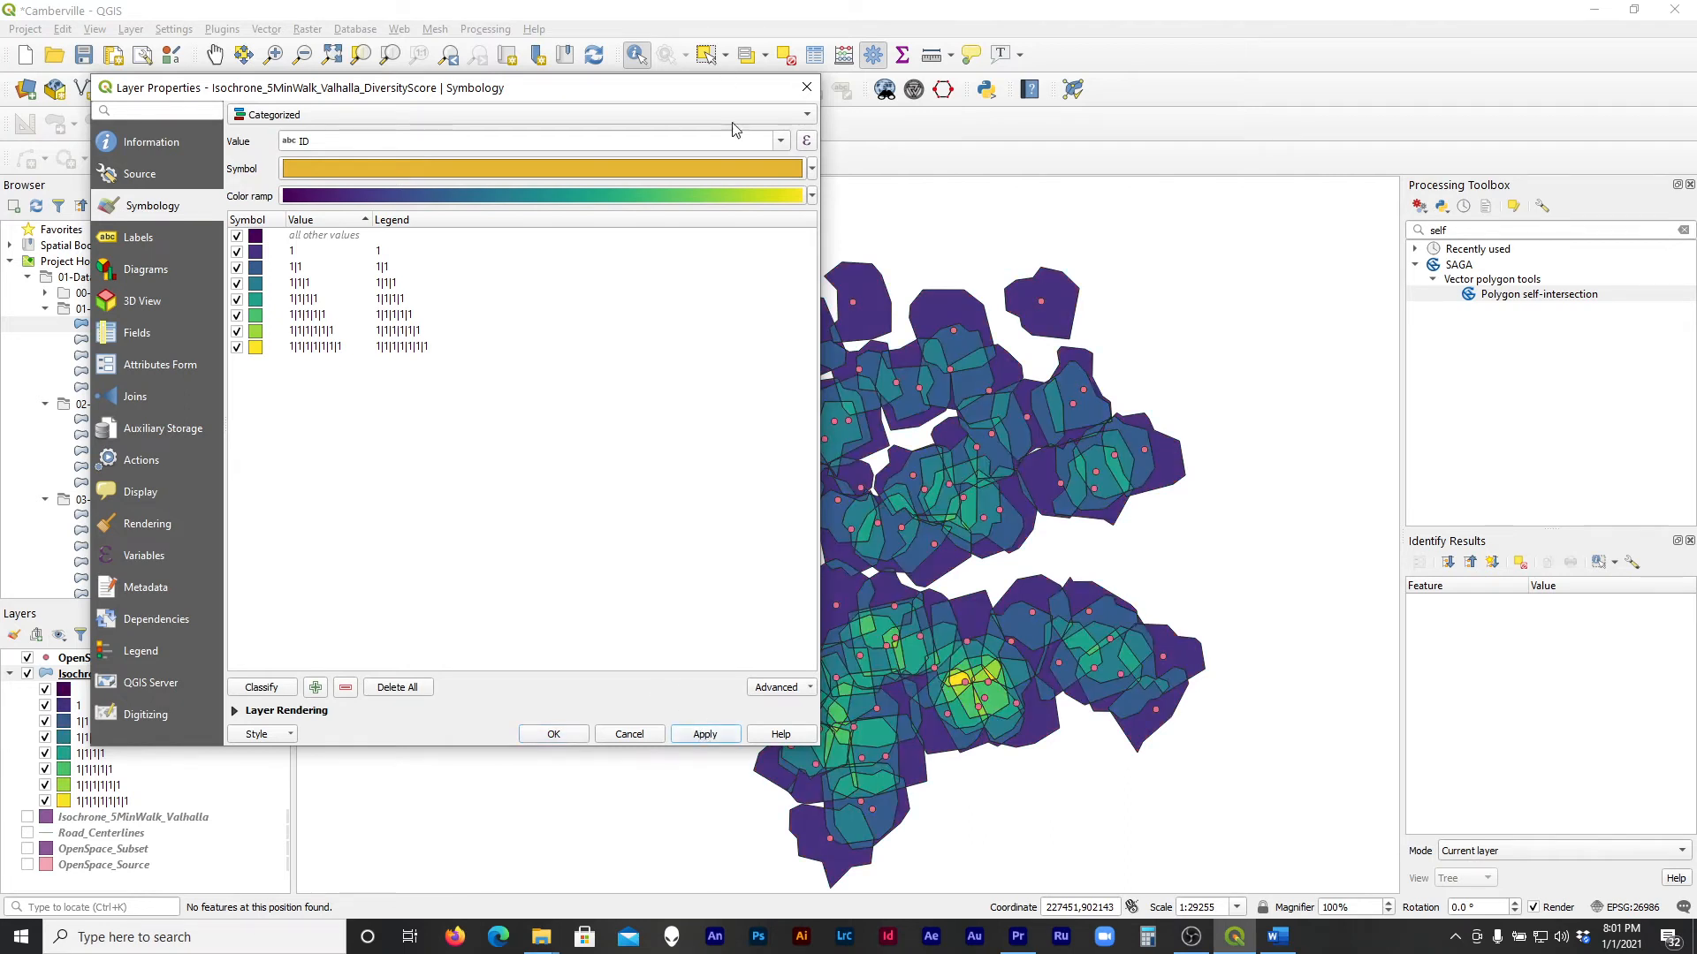
drag(719, 81, 354, 94)
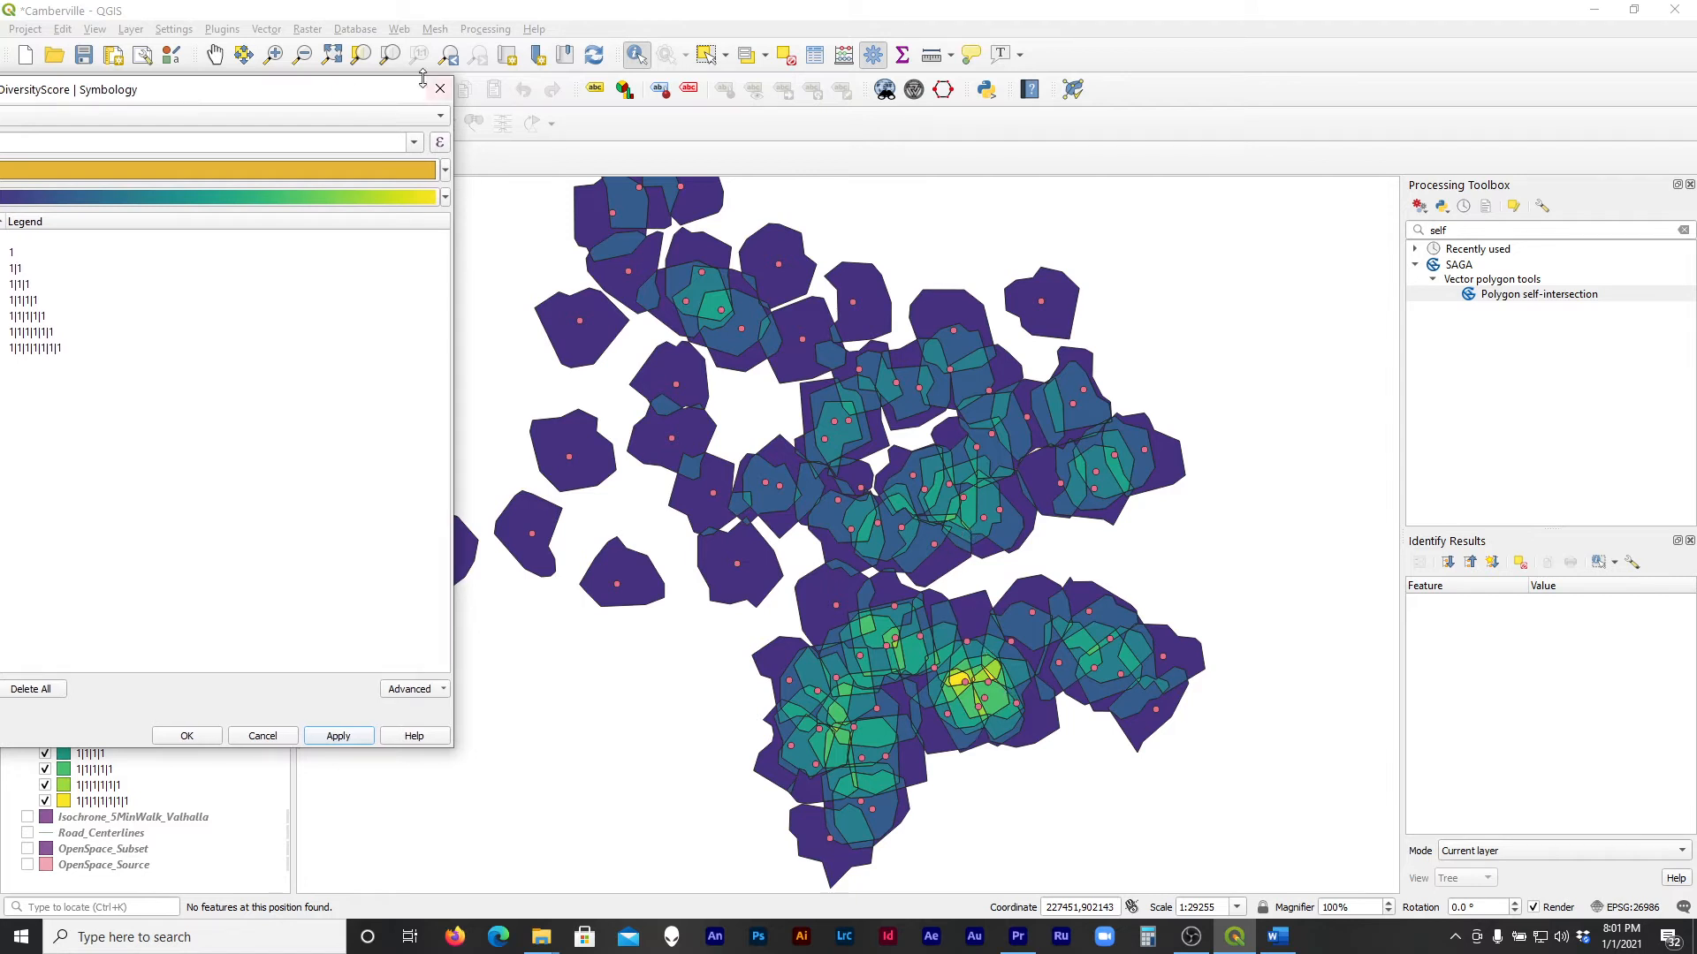
drag(348, 92, 771, 106)
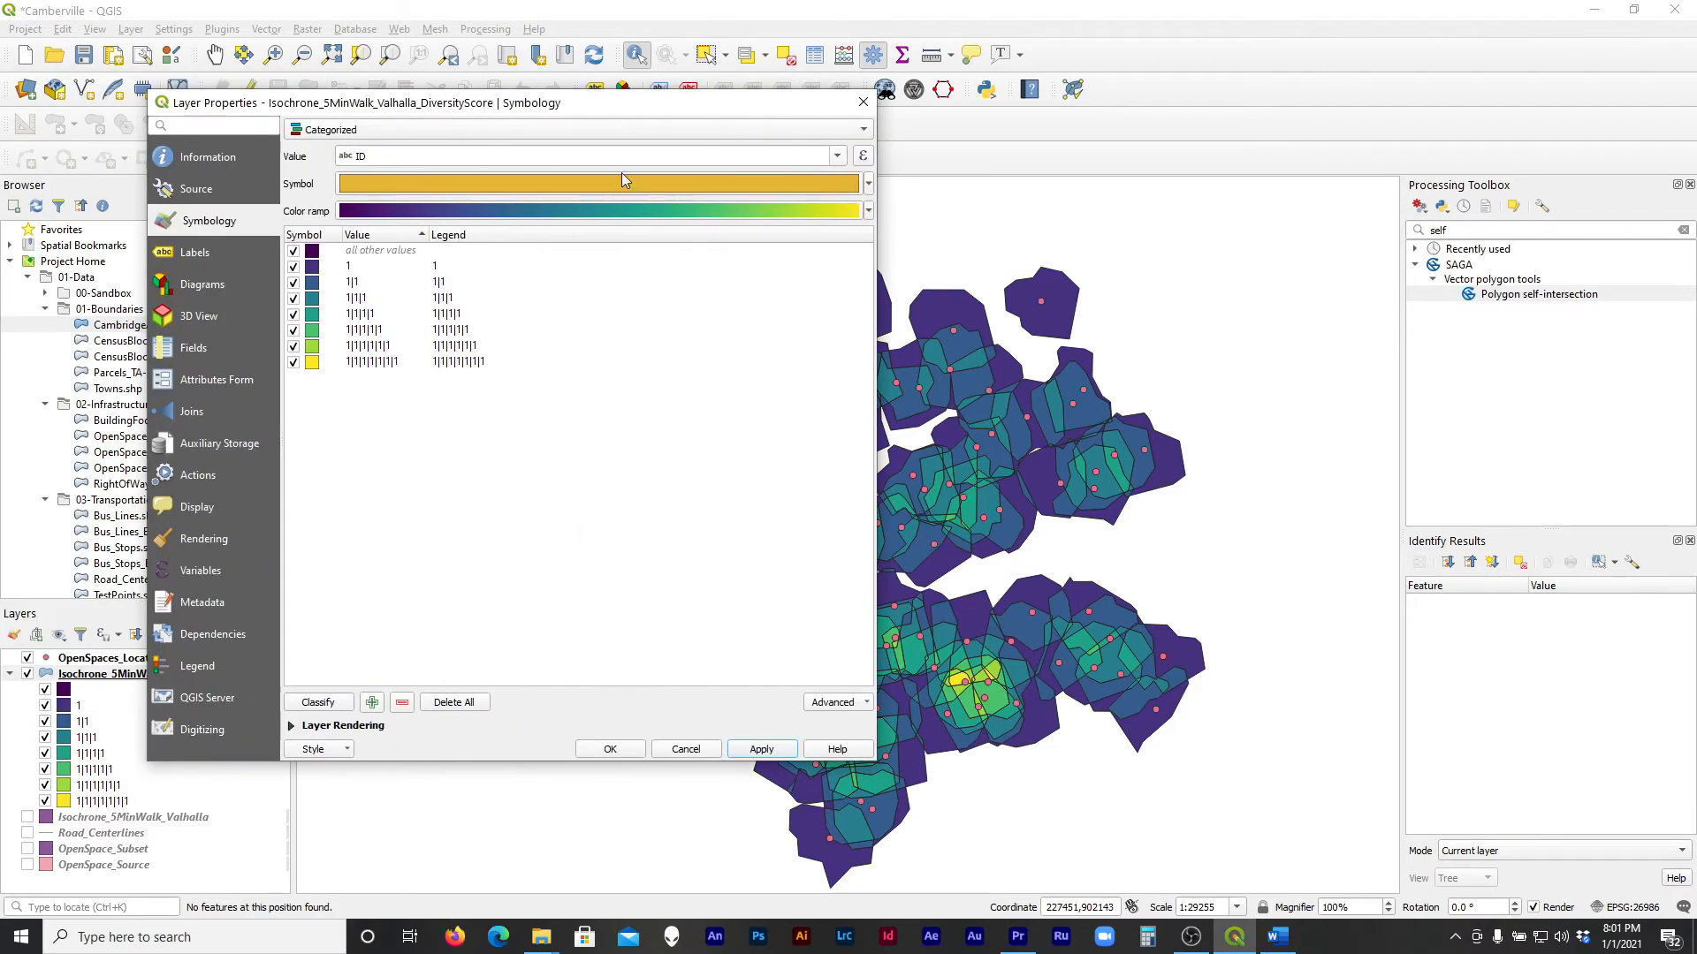
Set the stroke style of the simple fill to No Pen for all classes, then apply and close the layer properties
click(406, 181)
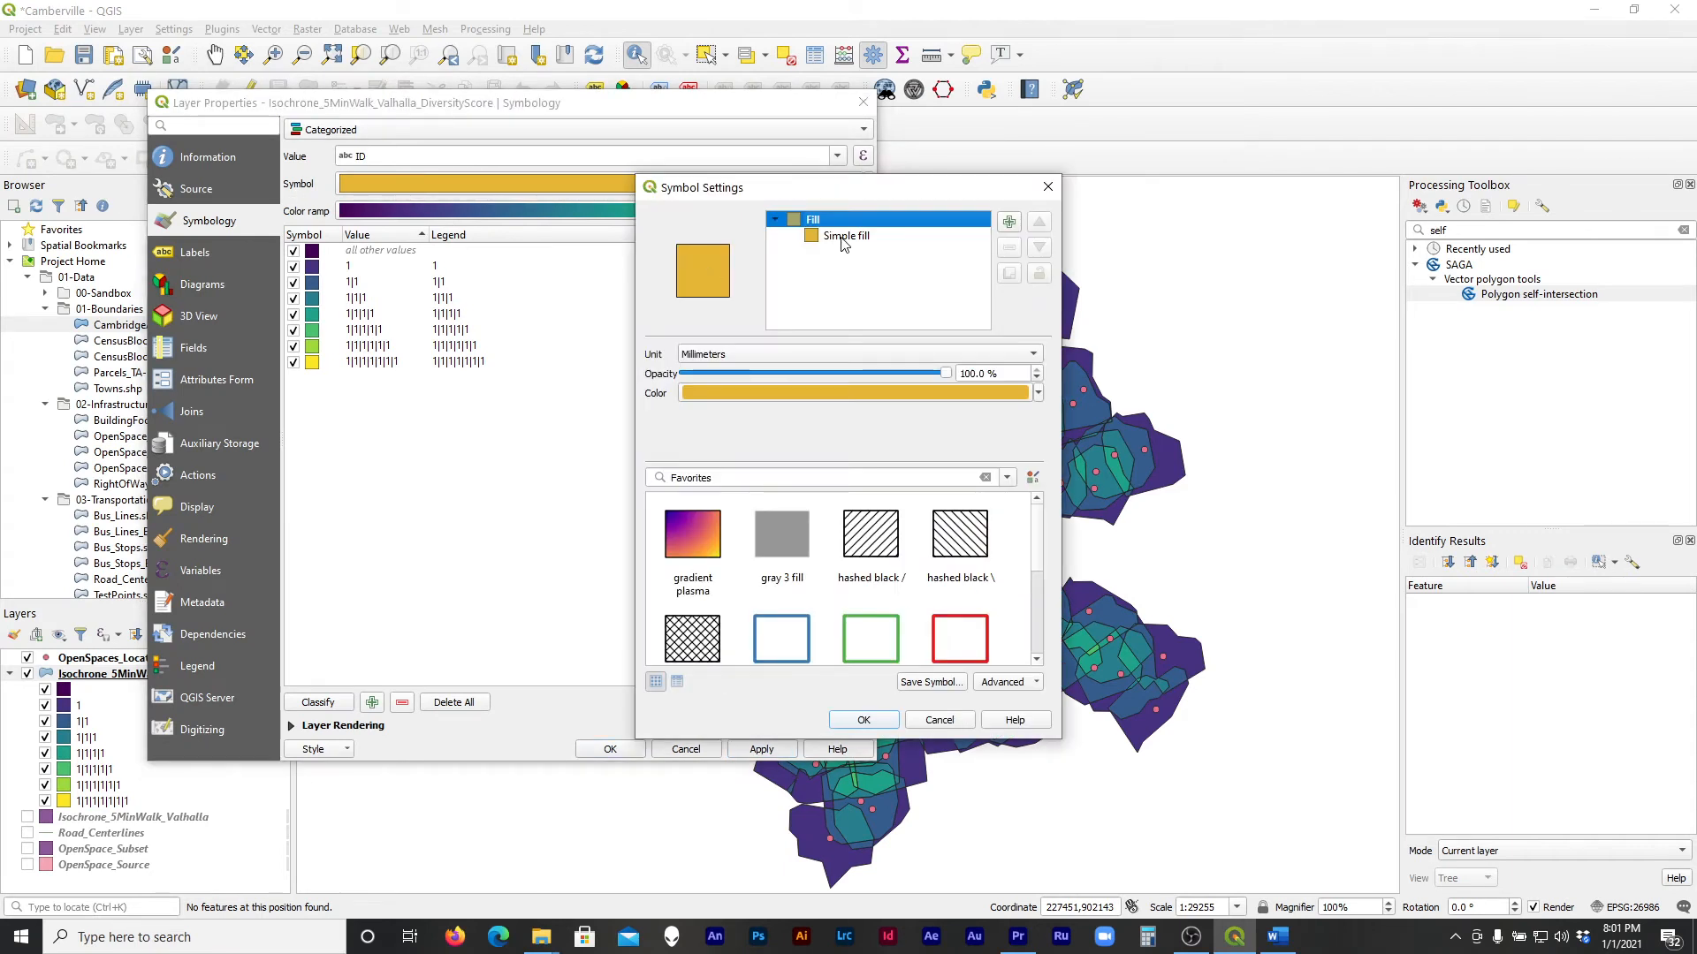
click(844, 236)
click(807, 500)
click(808, 497)
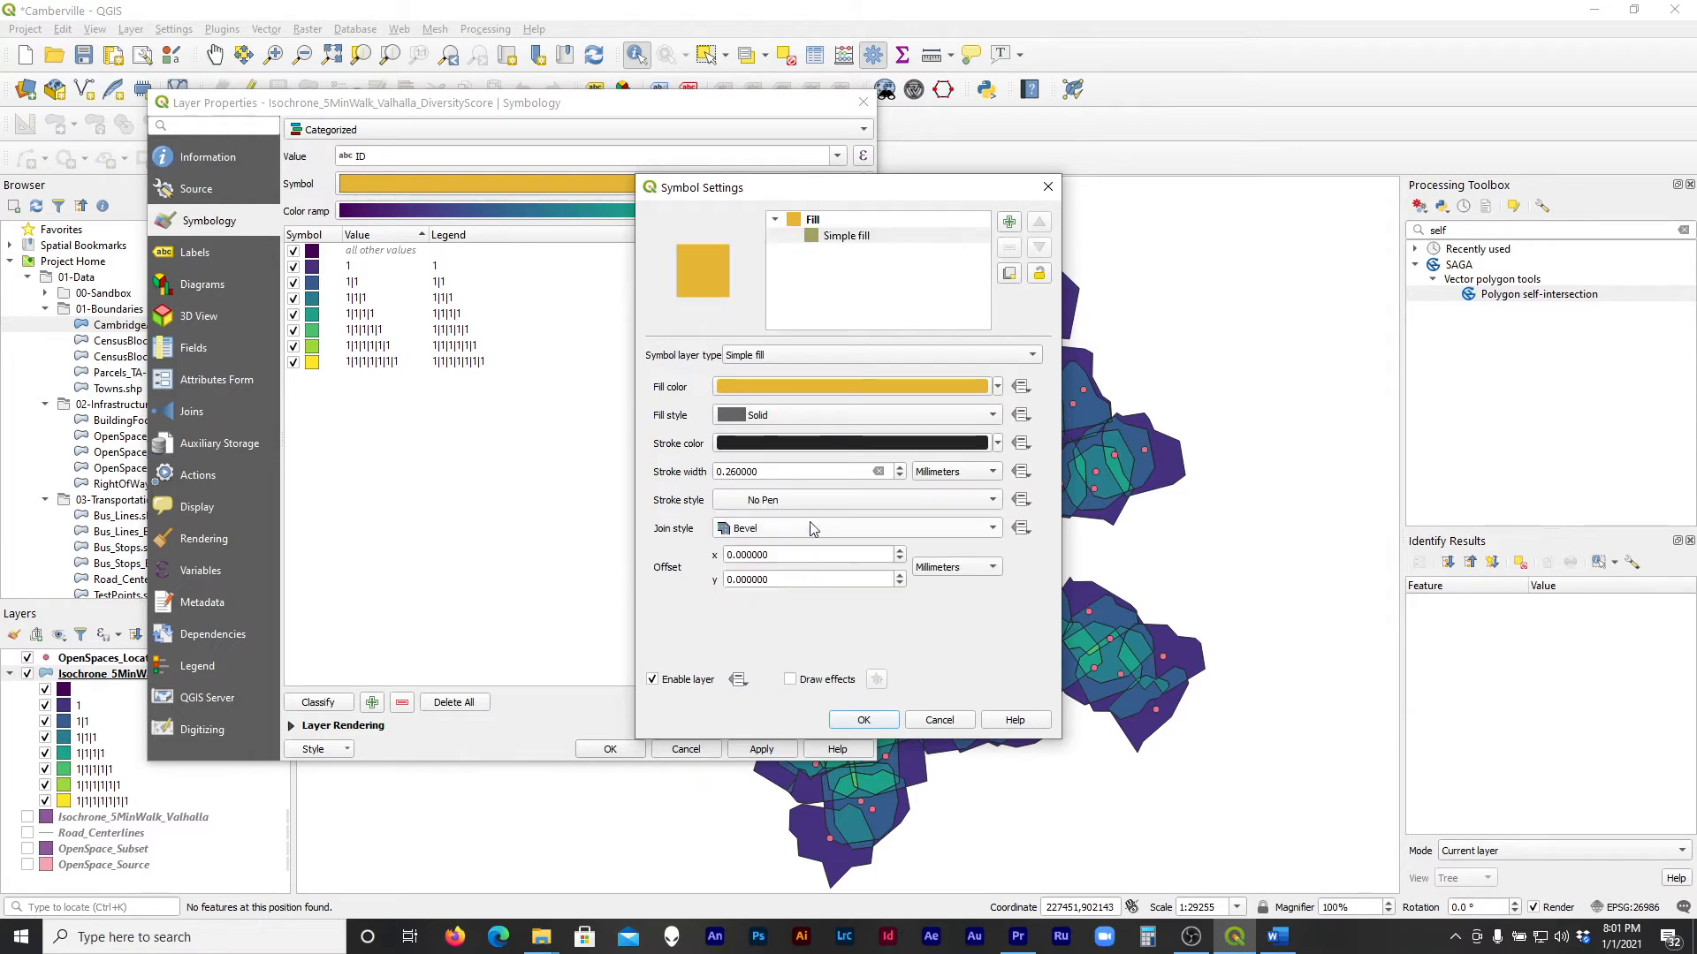
click(887, 720)
click(780, 753)
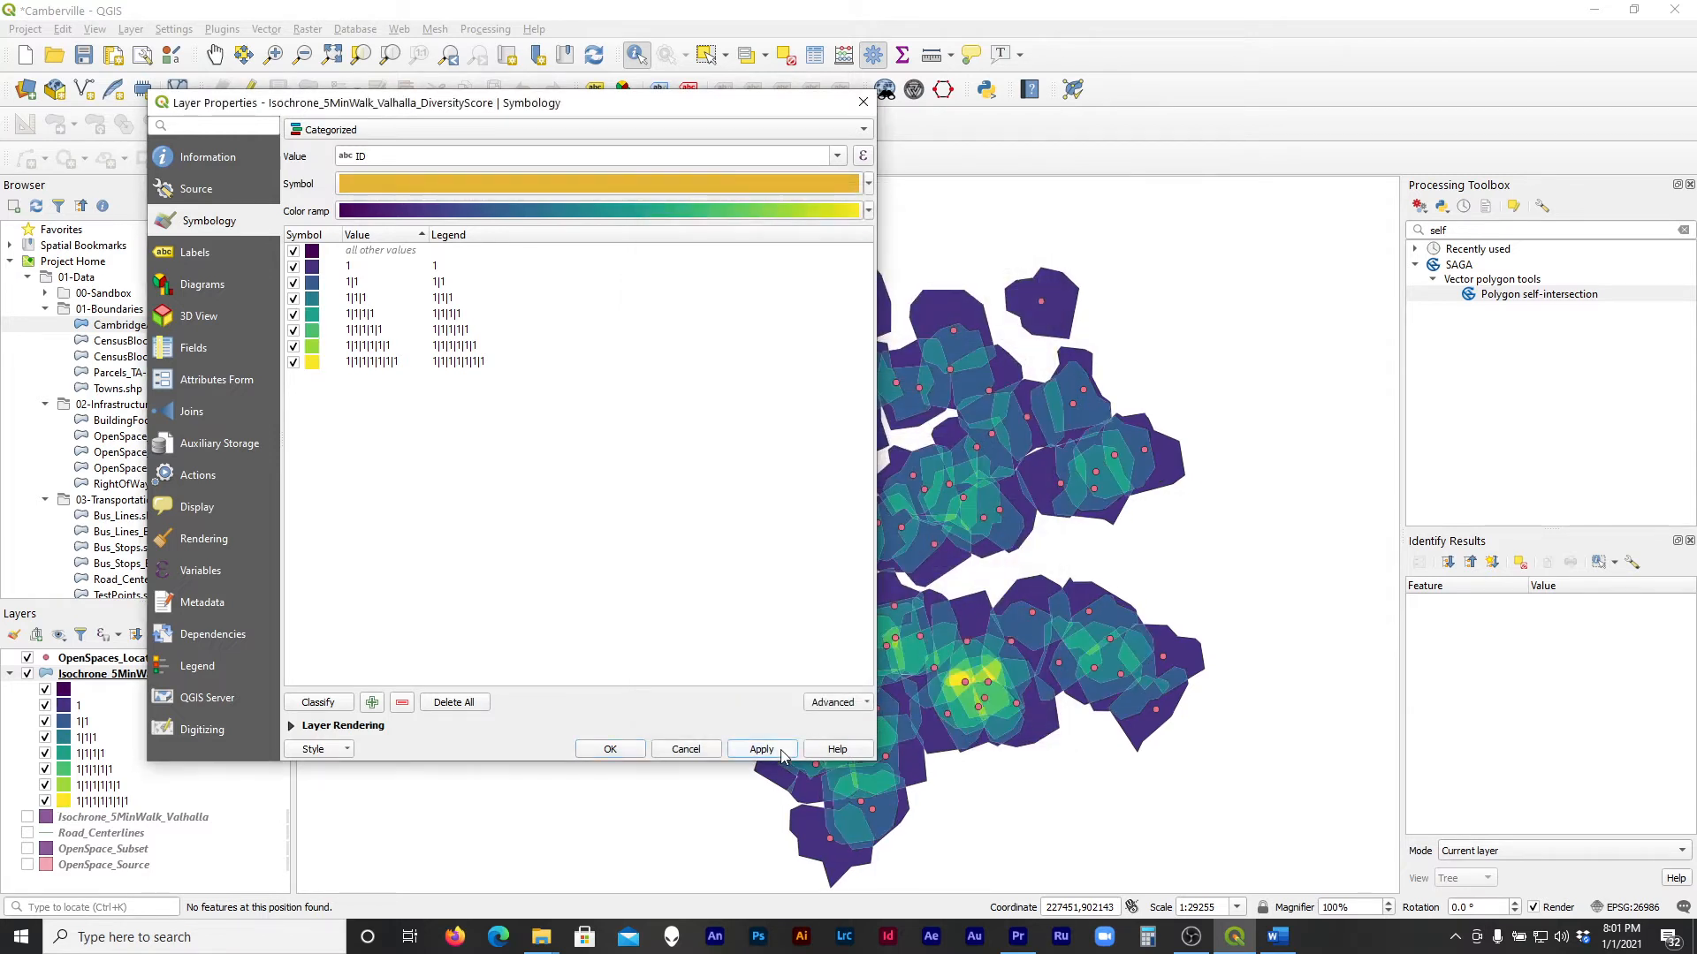
click(587, 751)
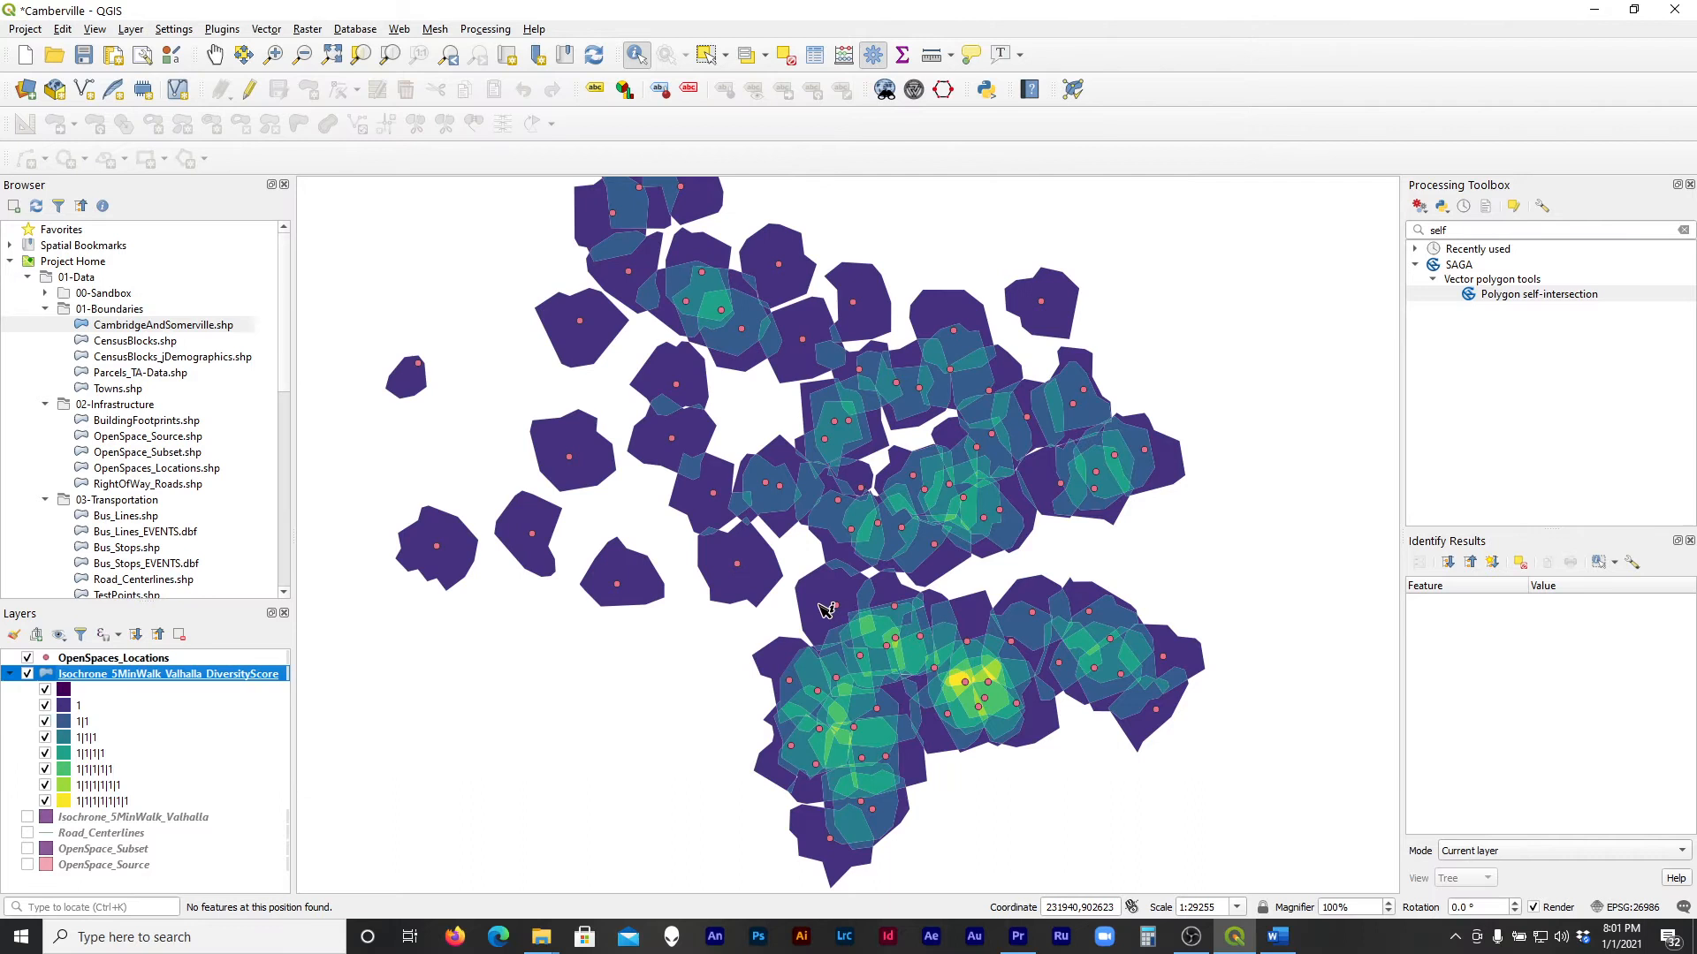
Add CambridgeAndSomerville.shp from the 01-Boundaries folder to the map and collapse the DiversityScore layer's legend
scroll(888, 623, down, 1)
scroll(899, 620, up, 1)
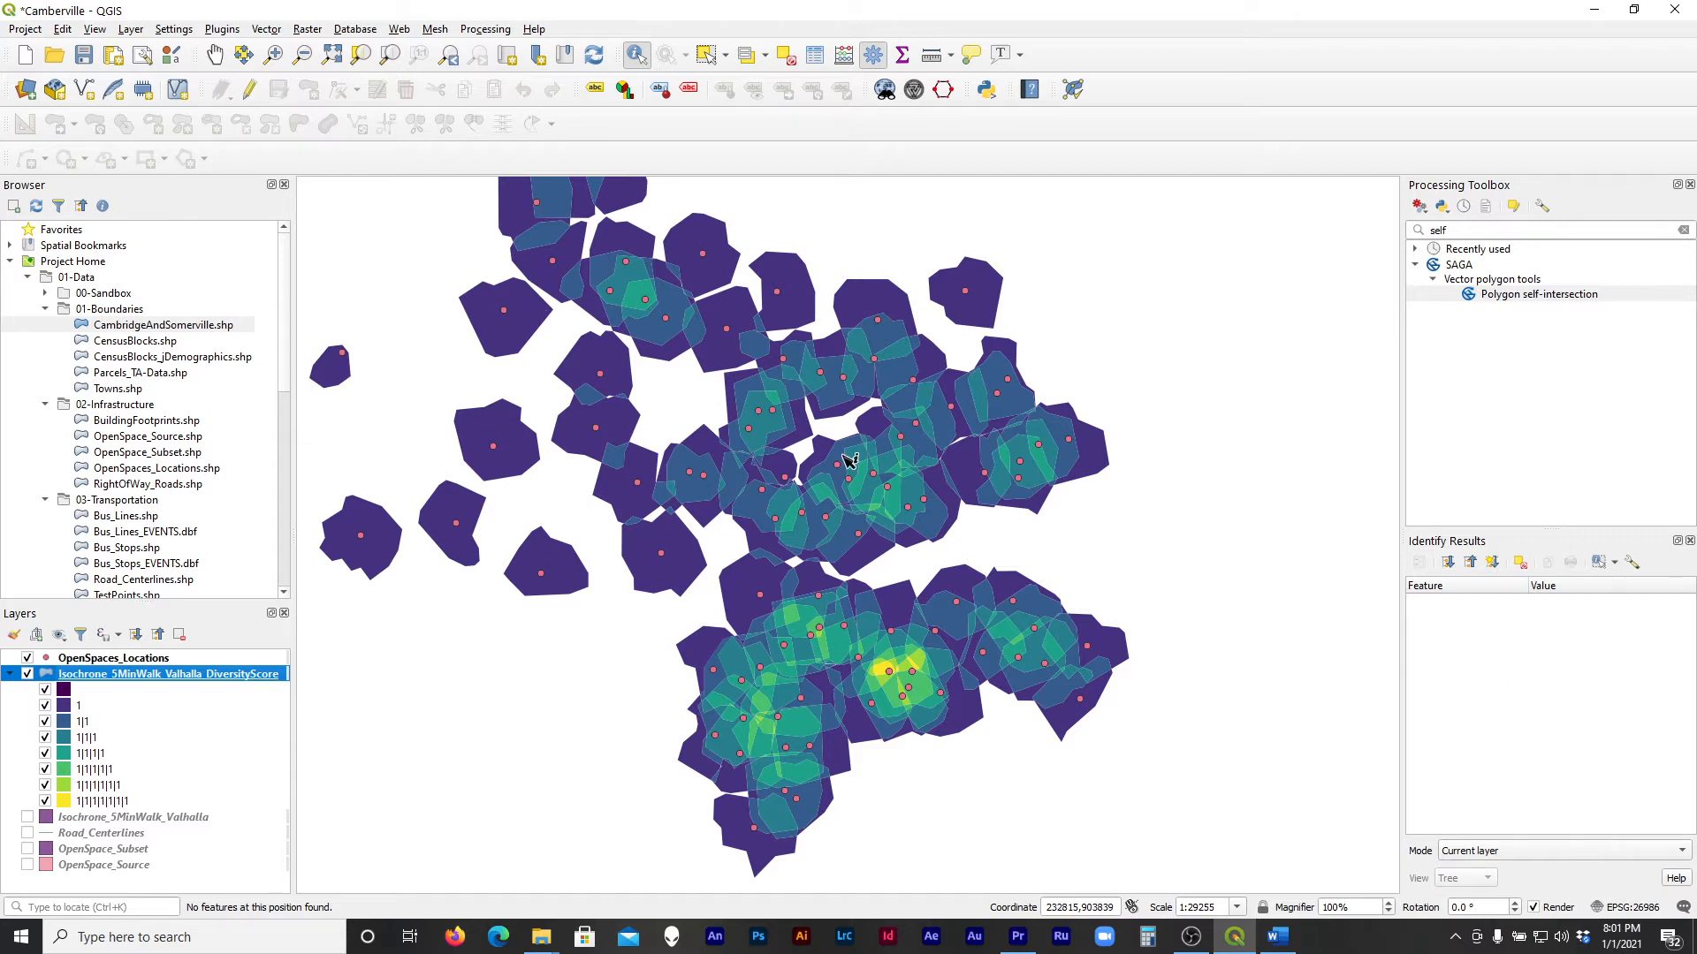
scroll(963, 742, down, 1)
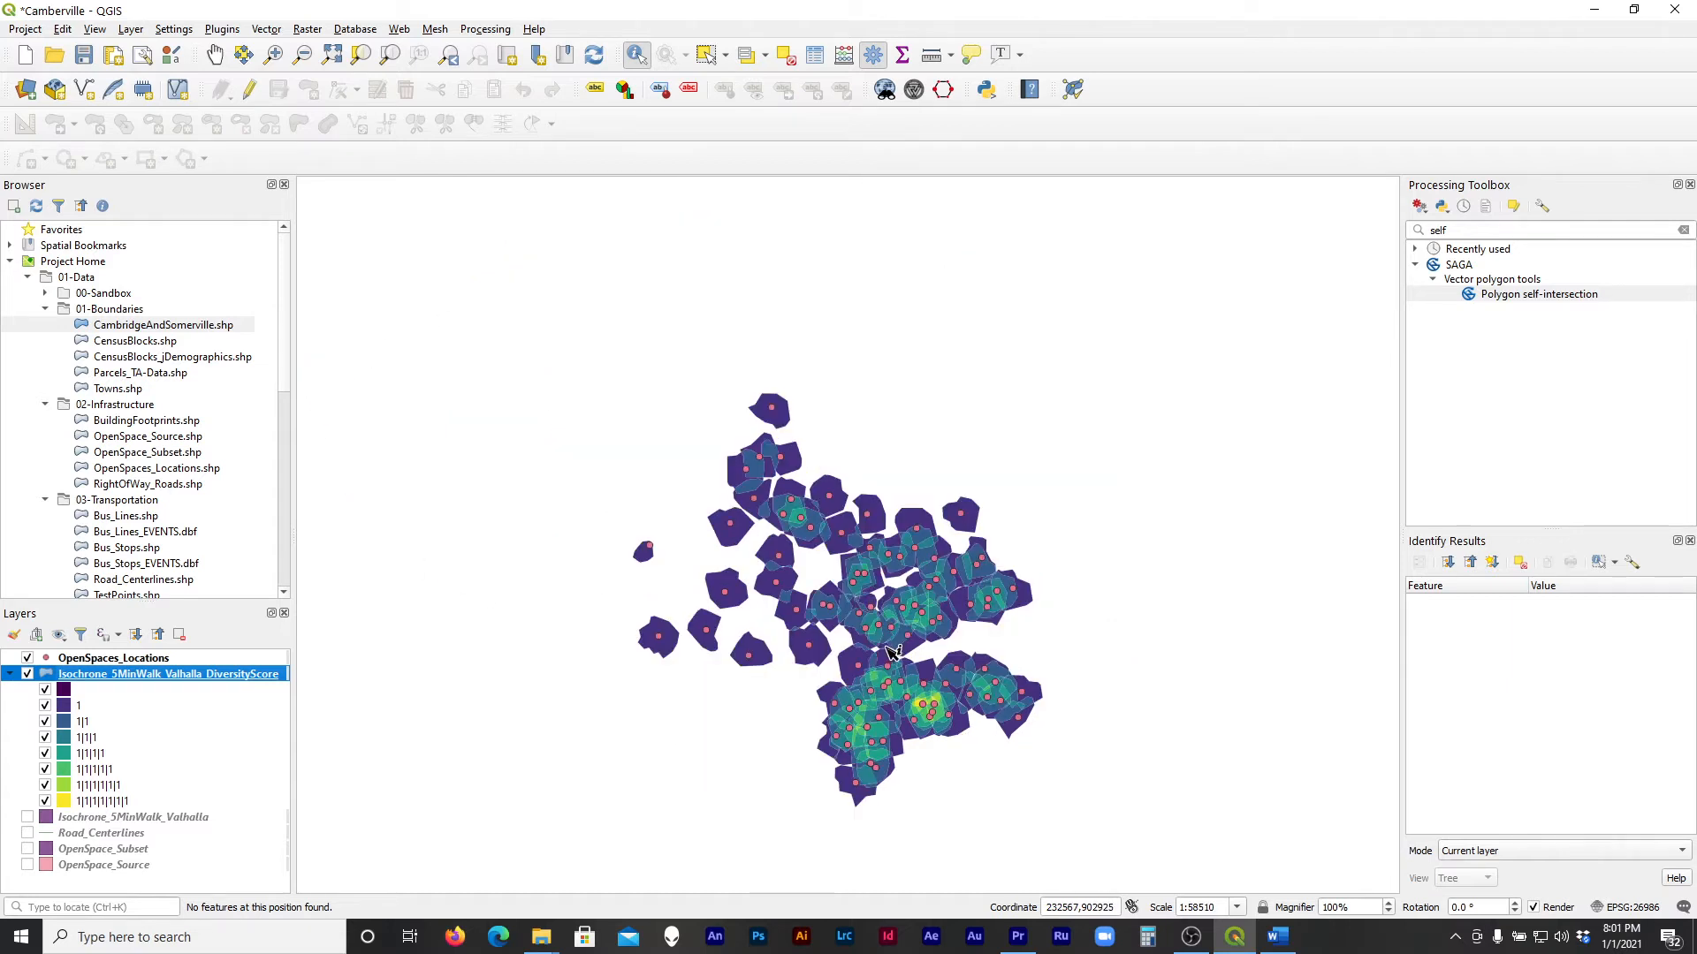
scroll(930, 556, up, 1)
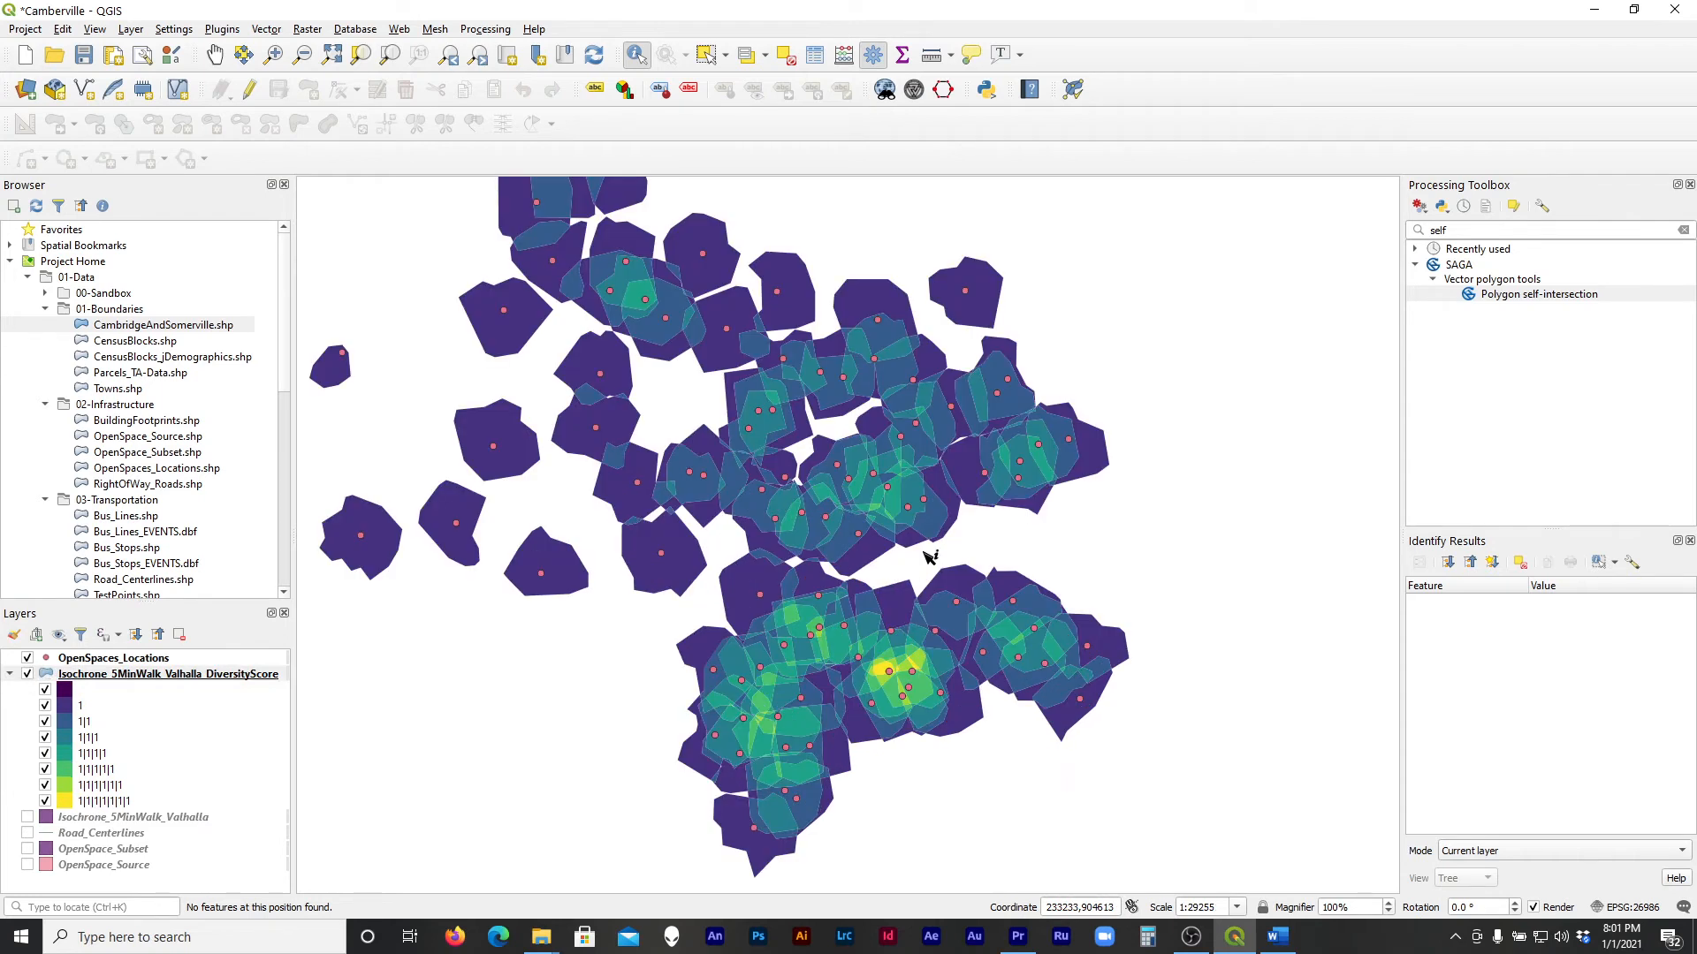
scroll(1007, 720, down, 1)
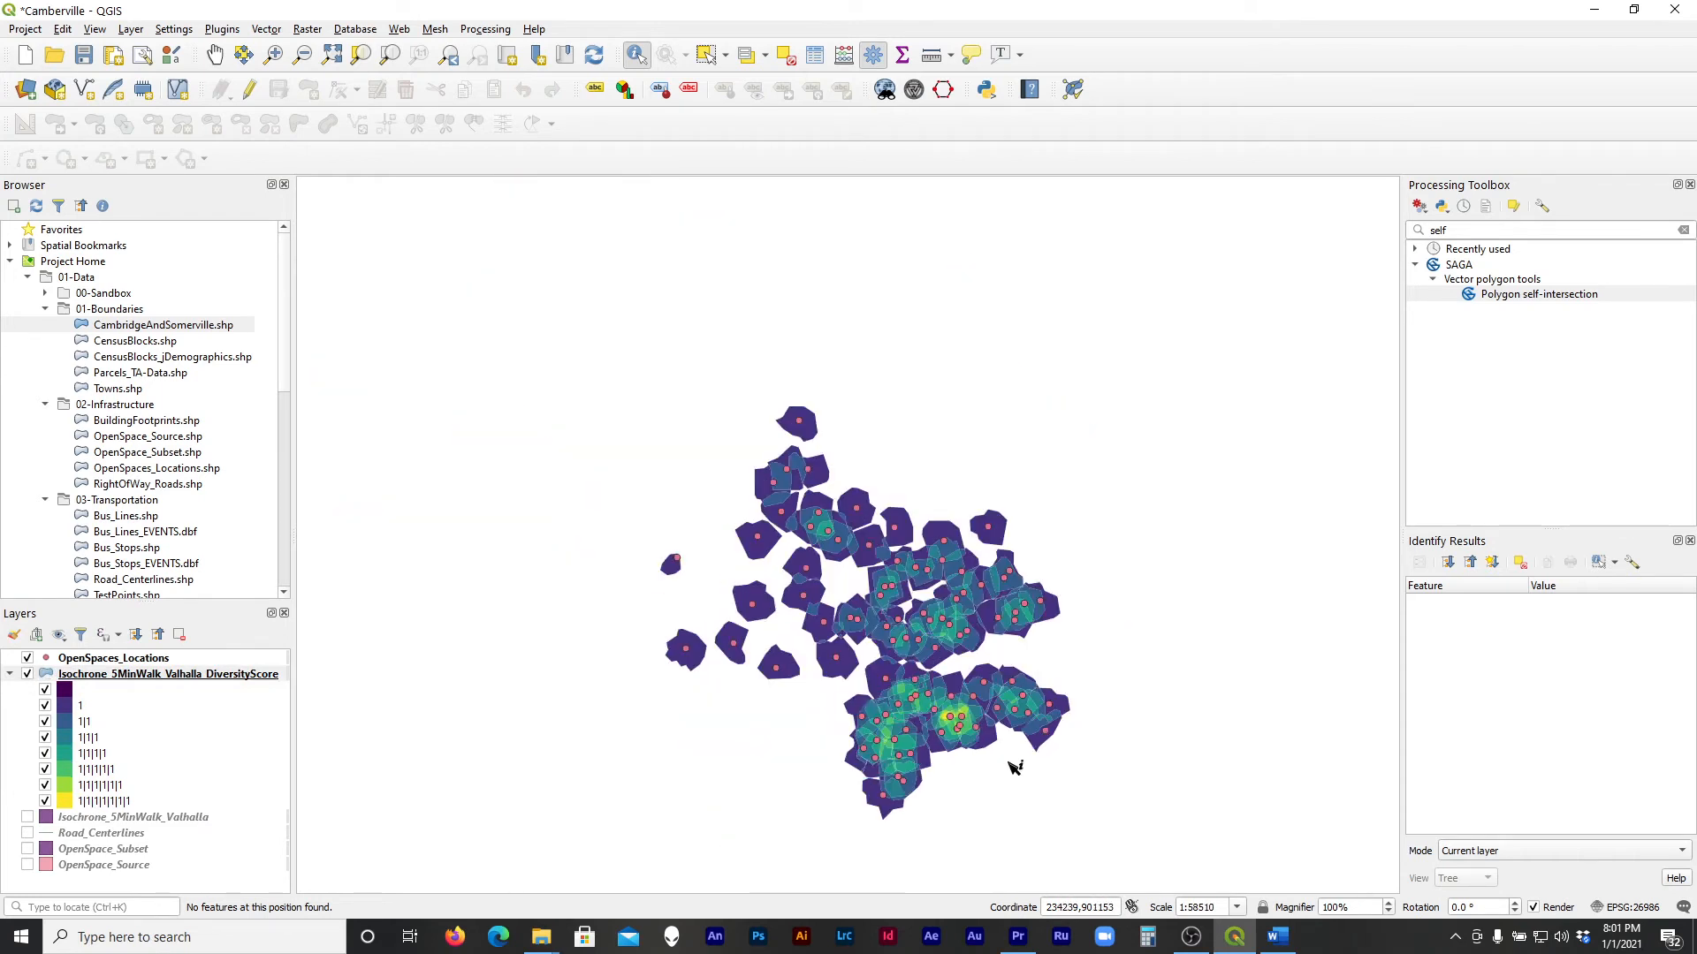
drag(1306, 701, 1255, 645)
click(155, 357)
click(163, 327)
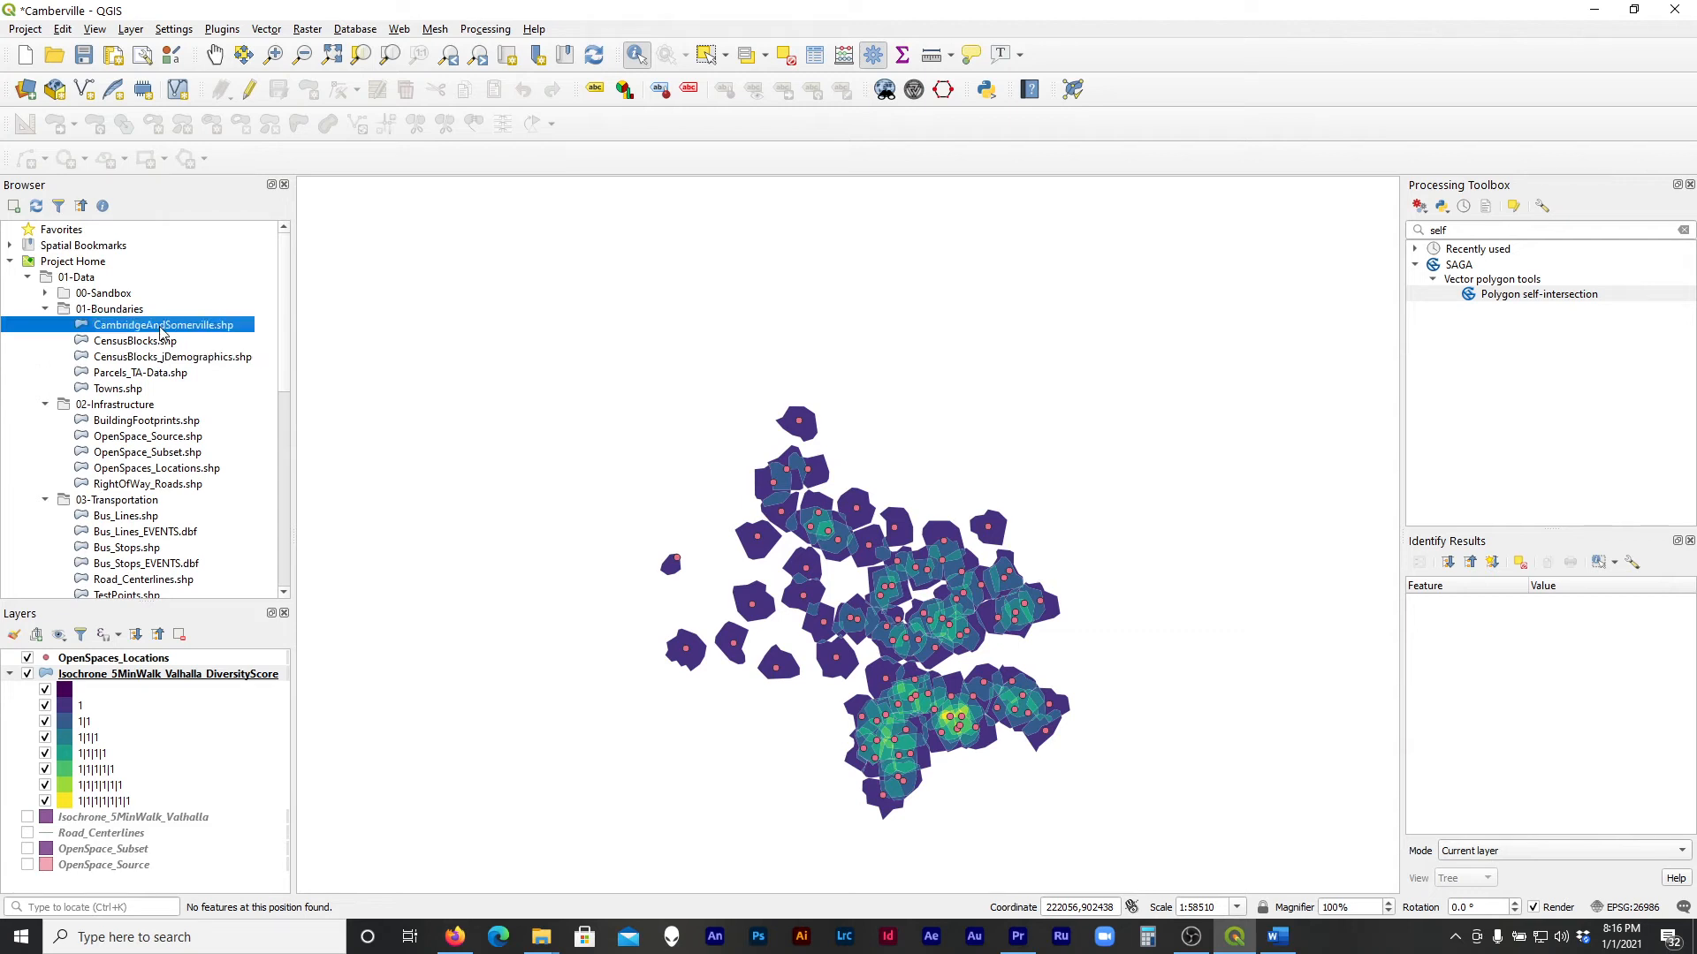
double_click(159, 329)
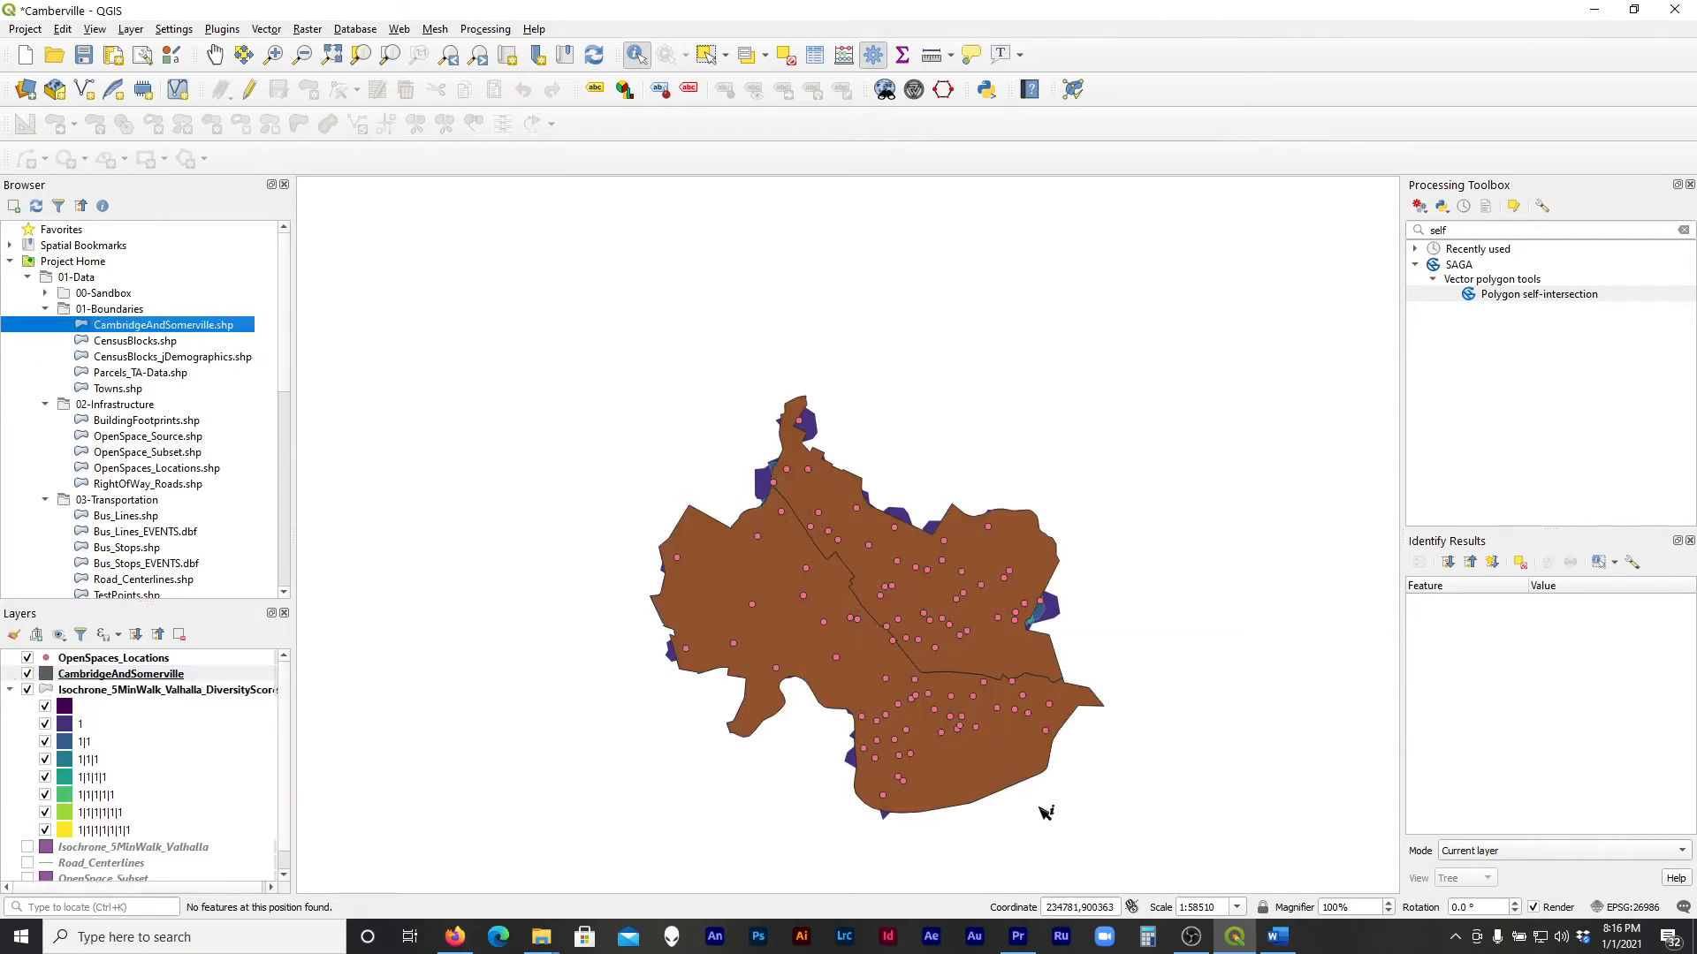
drag(991, 785, 934, 679)
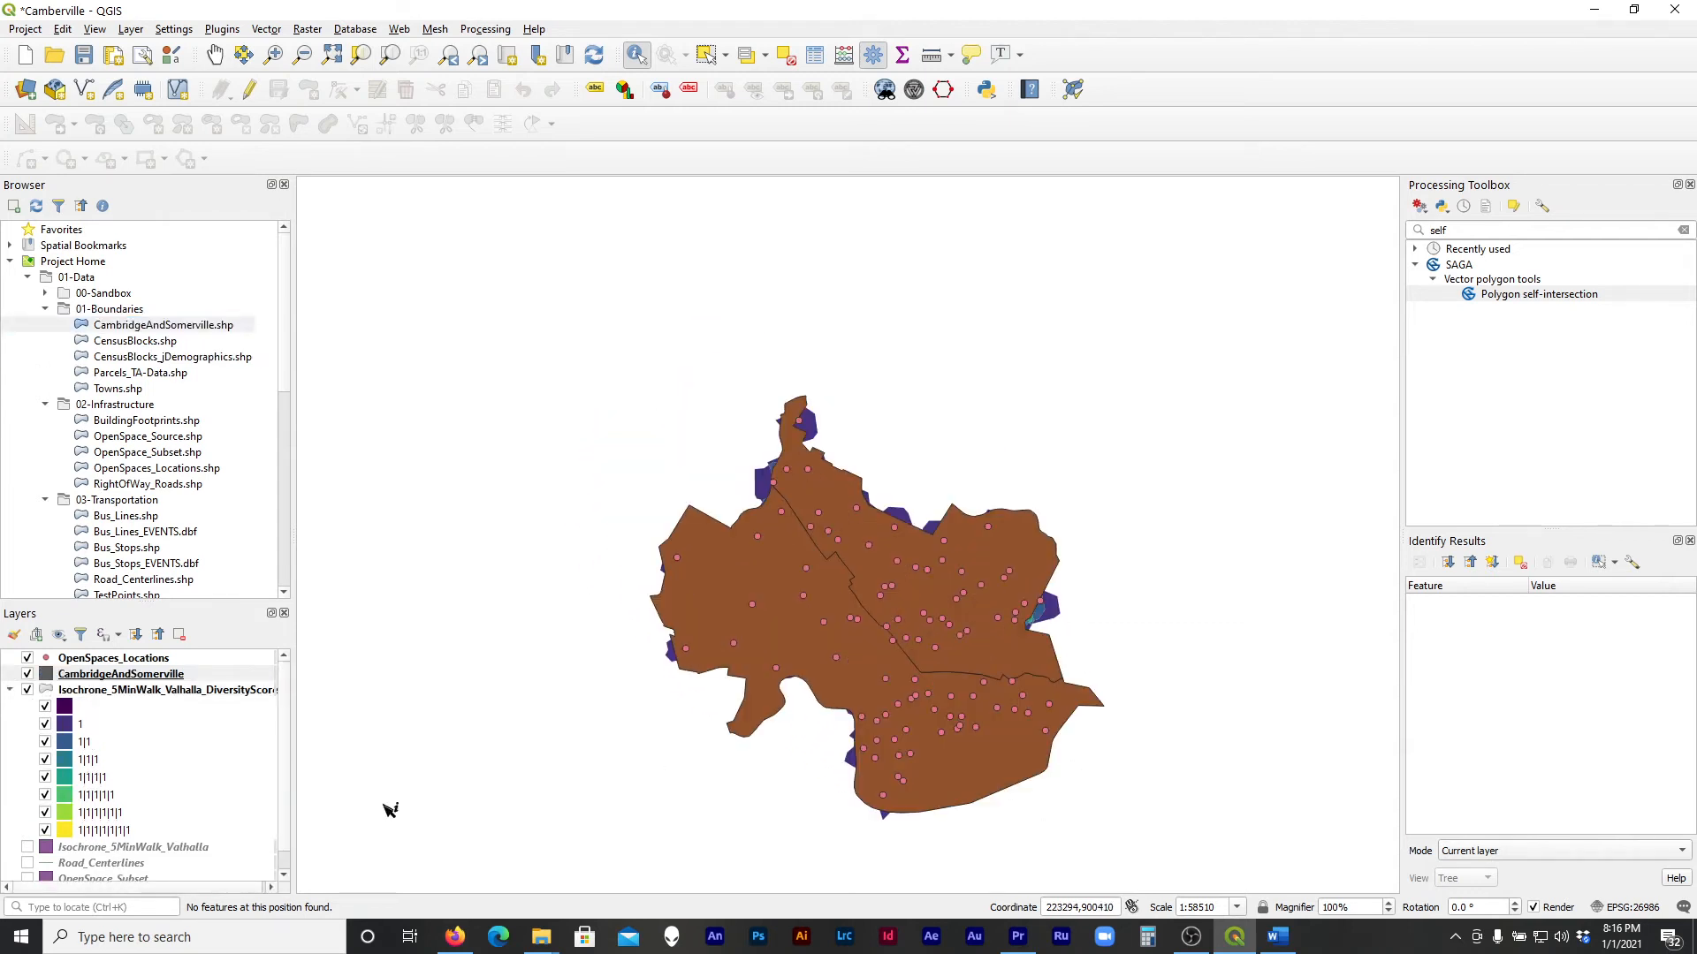
click(10, 693)
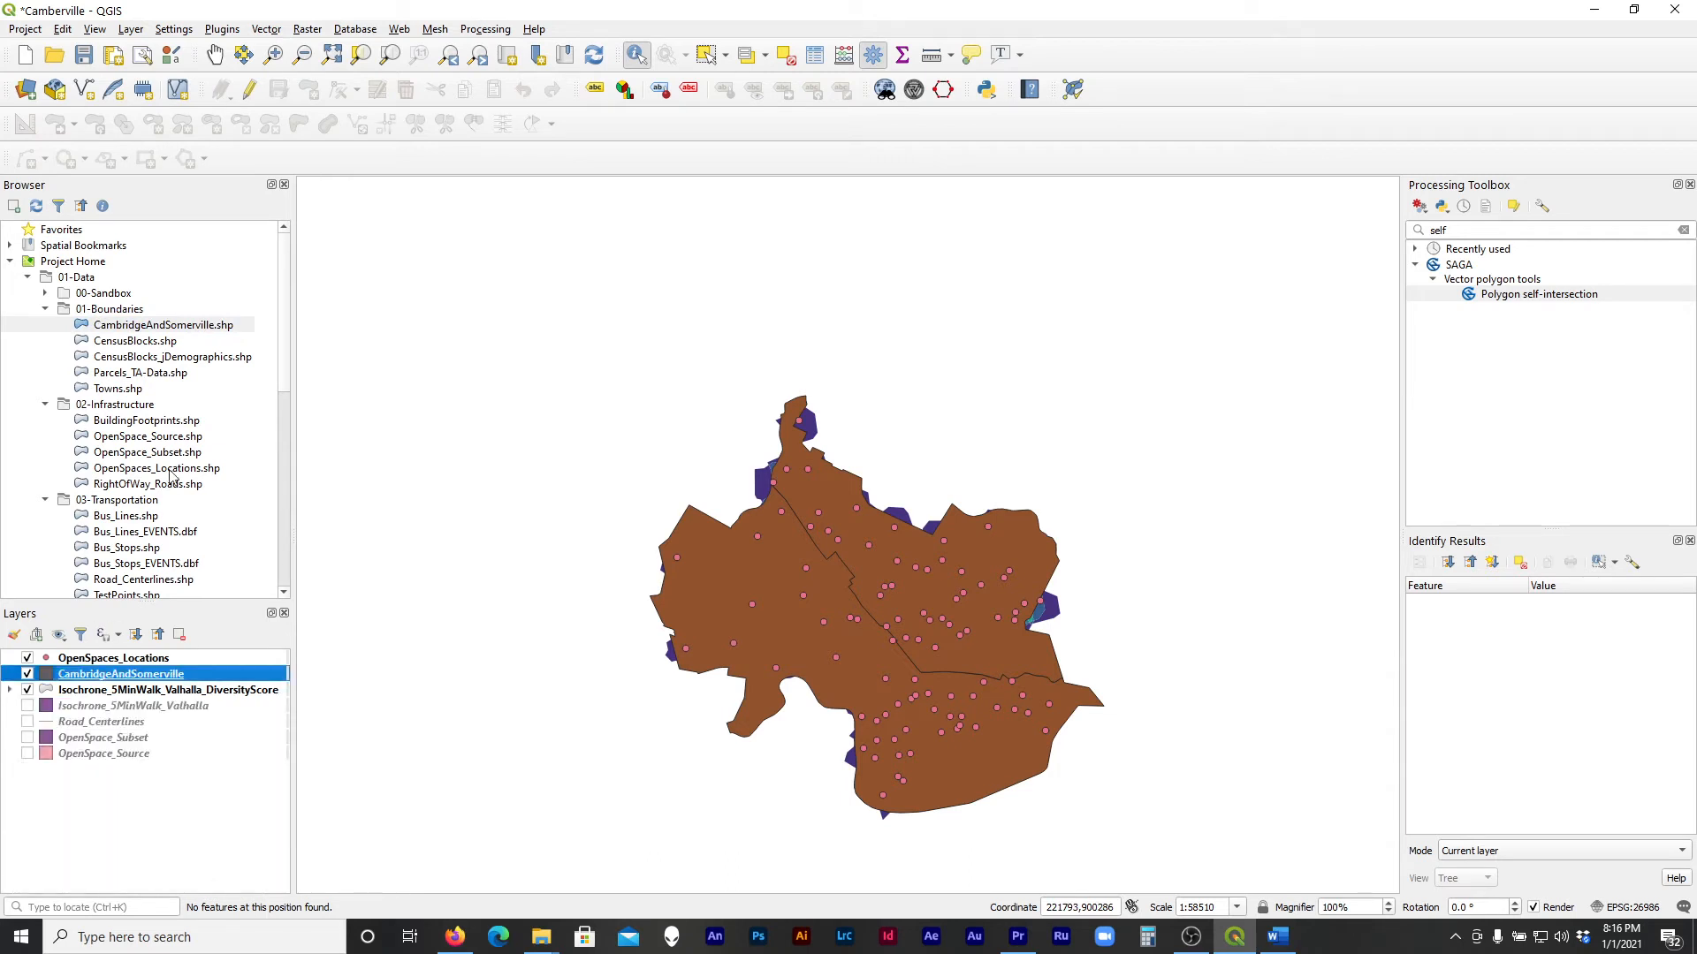
Add BuildingFootprints.shp and RightOfWay_Roads.shp from the 02-Infrastructure folder to the map, and expand the 04-Aerials folder
double_click(173, 423)
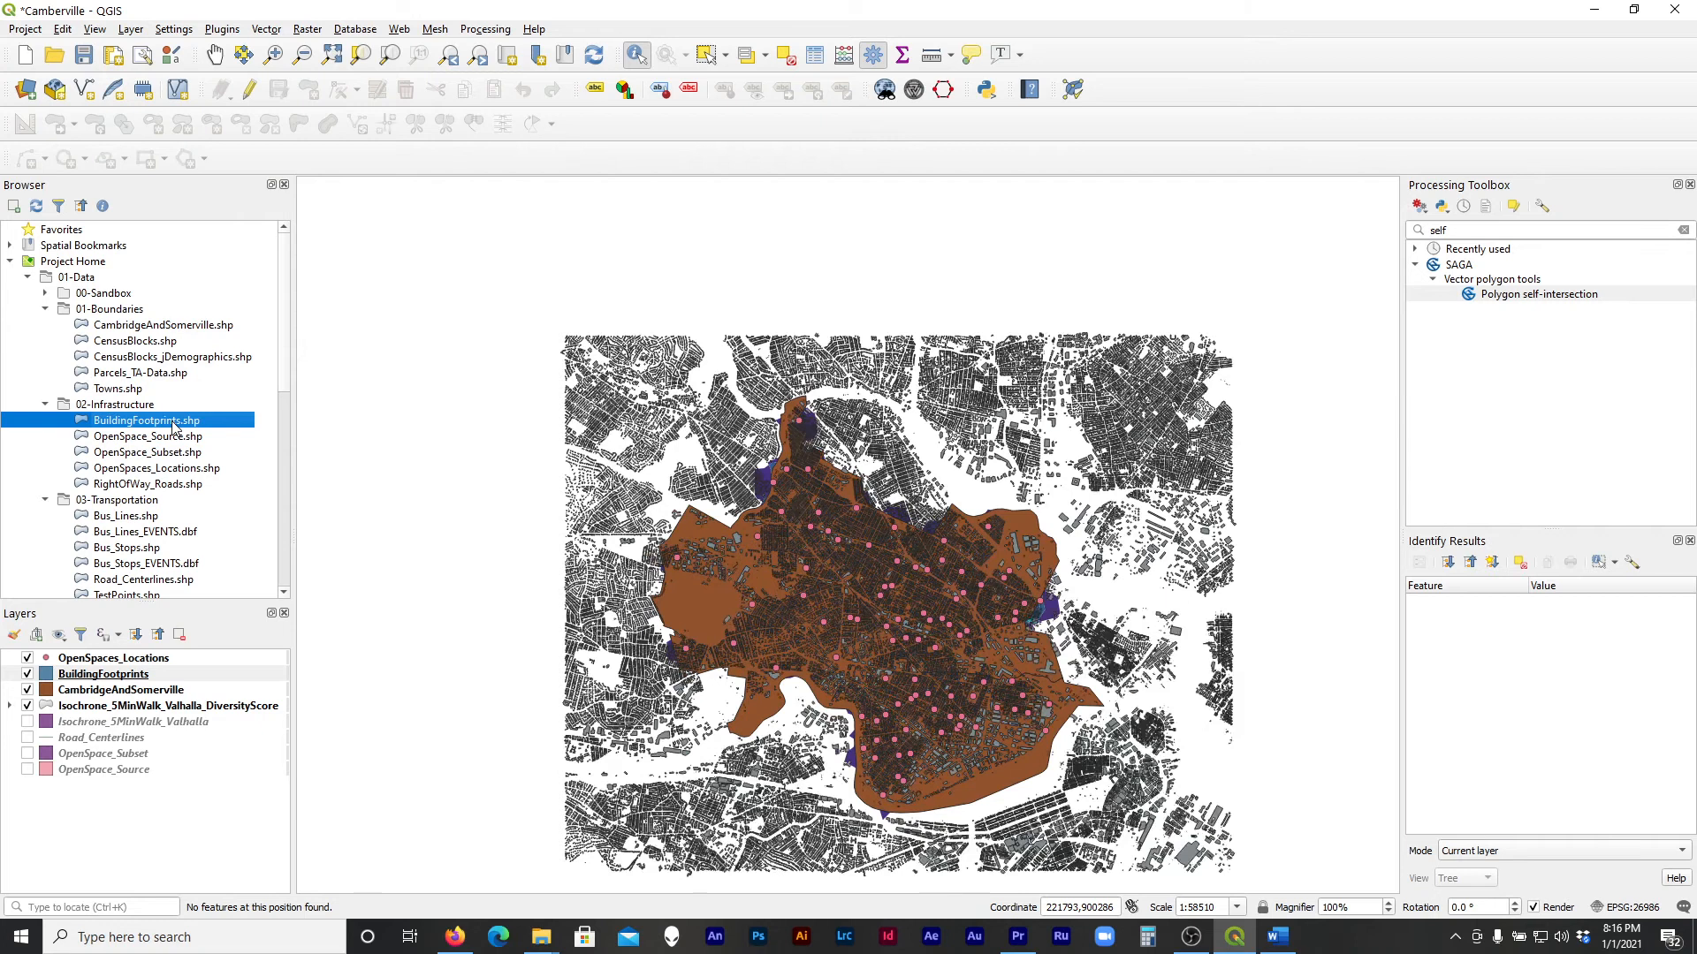
double_click(170, 483)
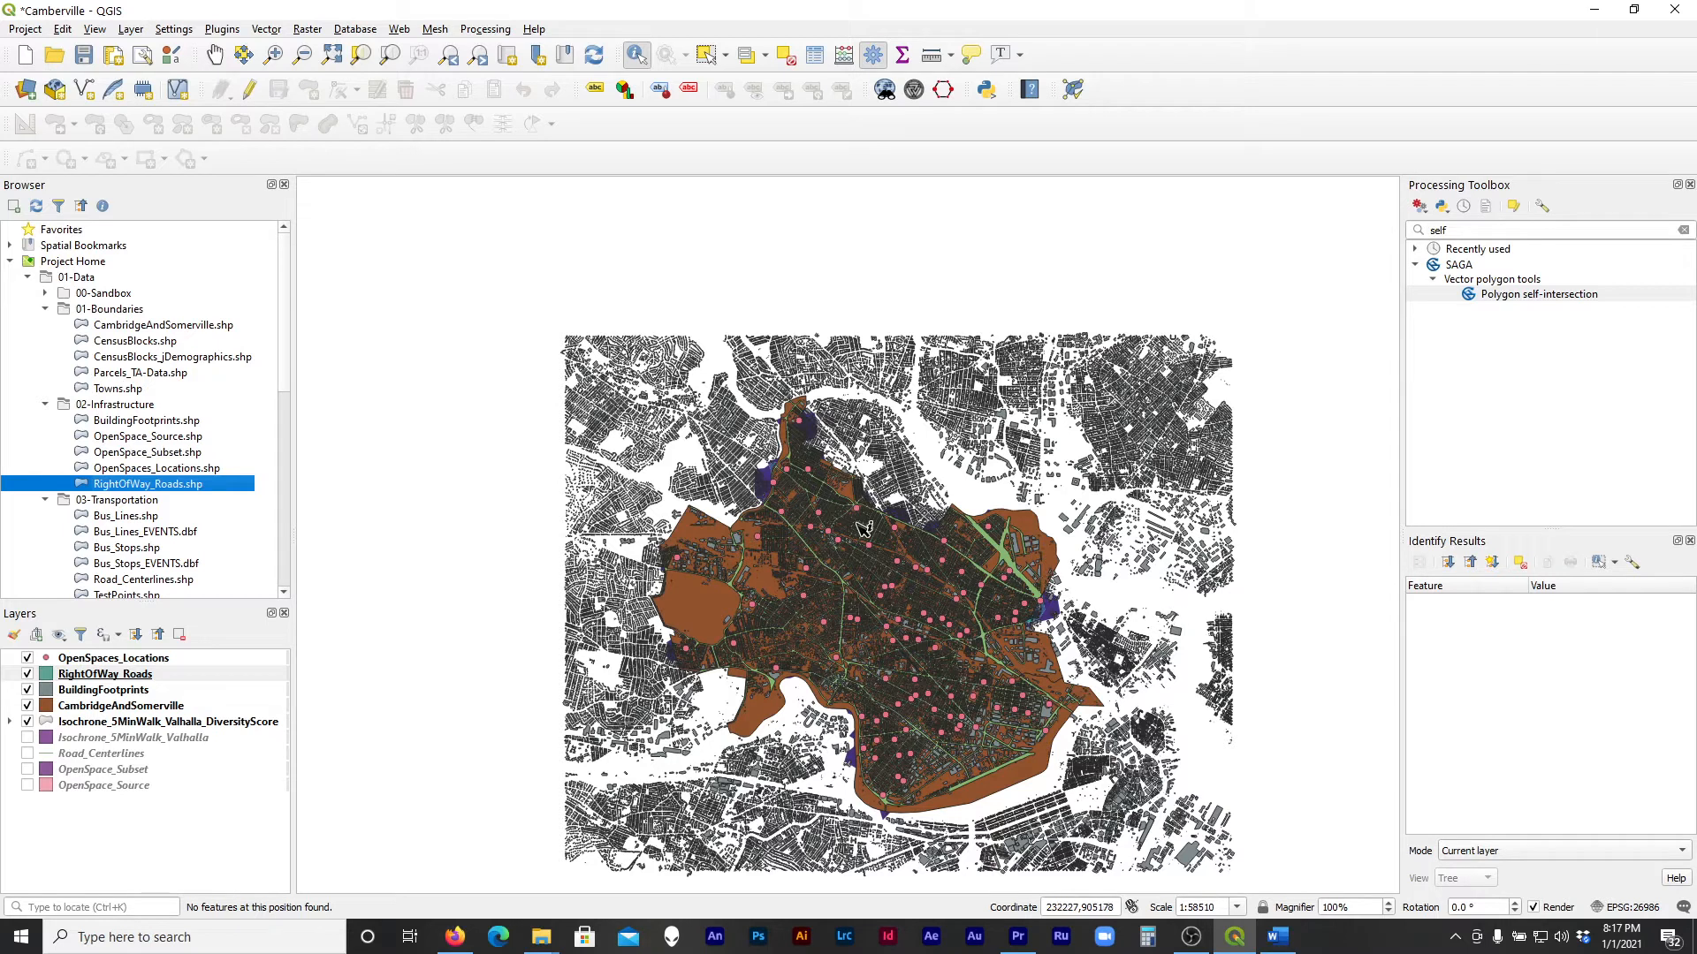
scroll(248, 508, down, 6)
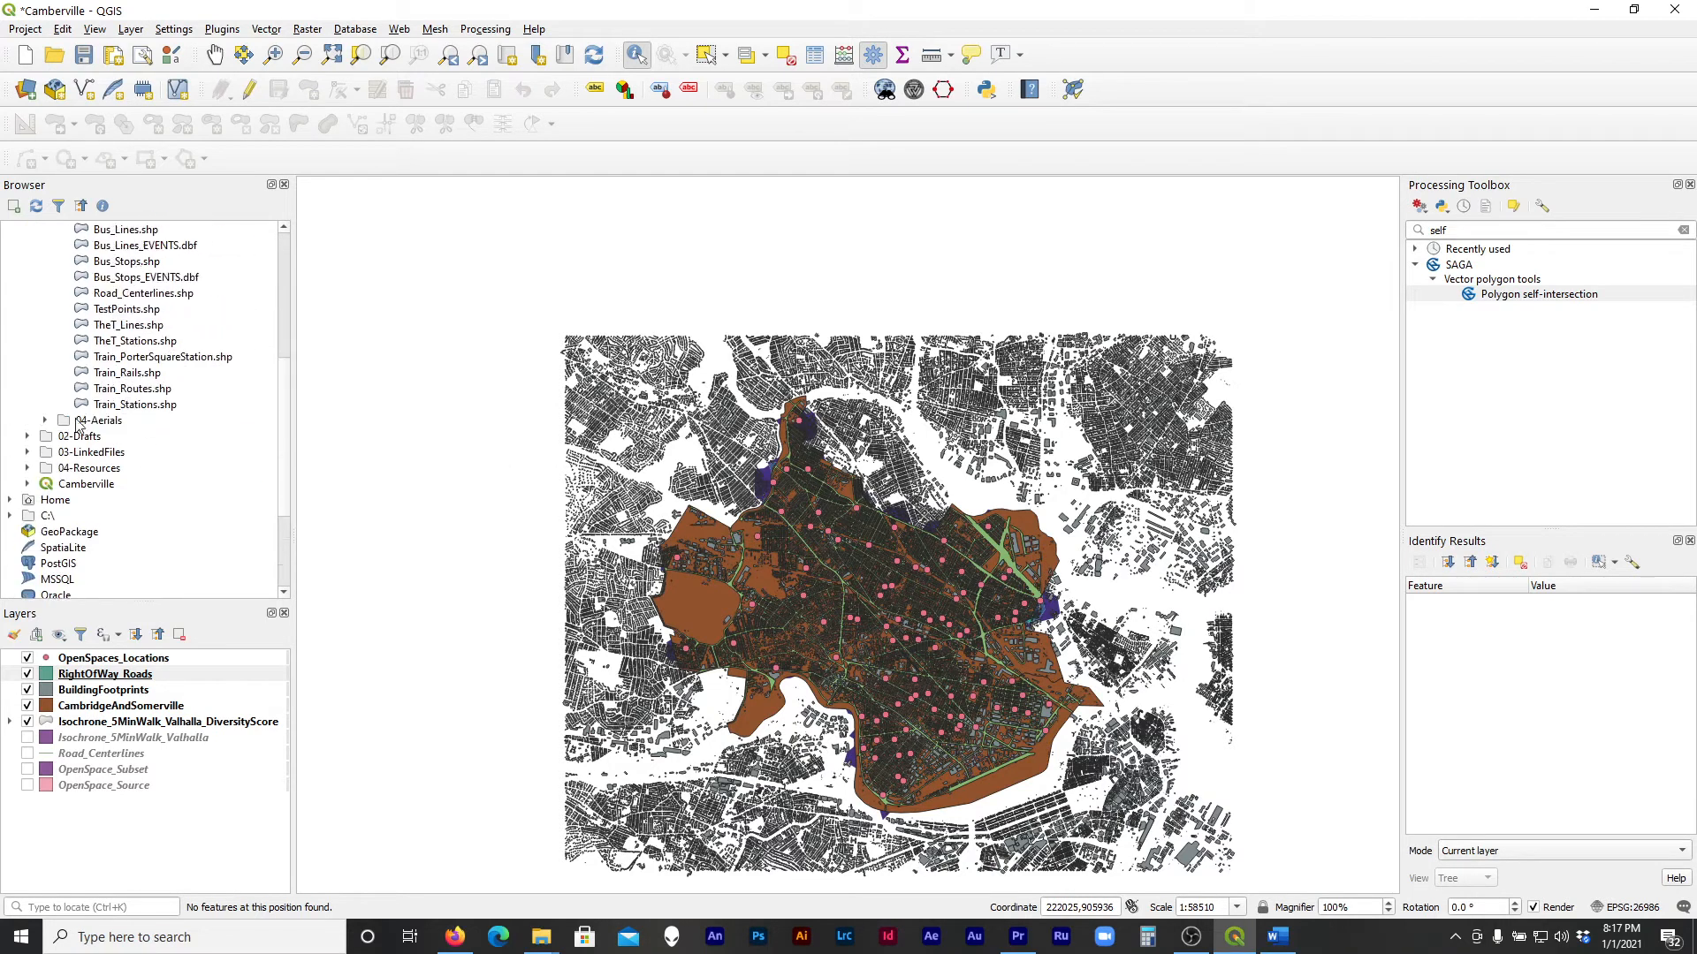
click(46, 423)
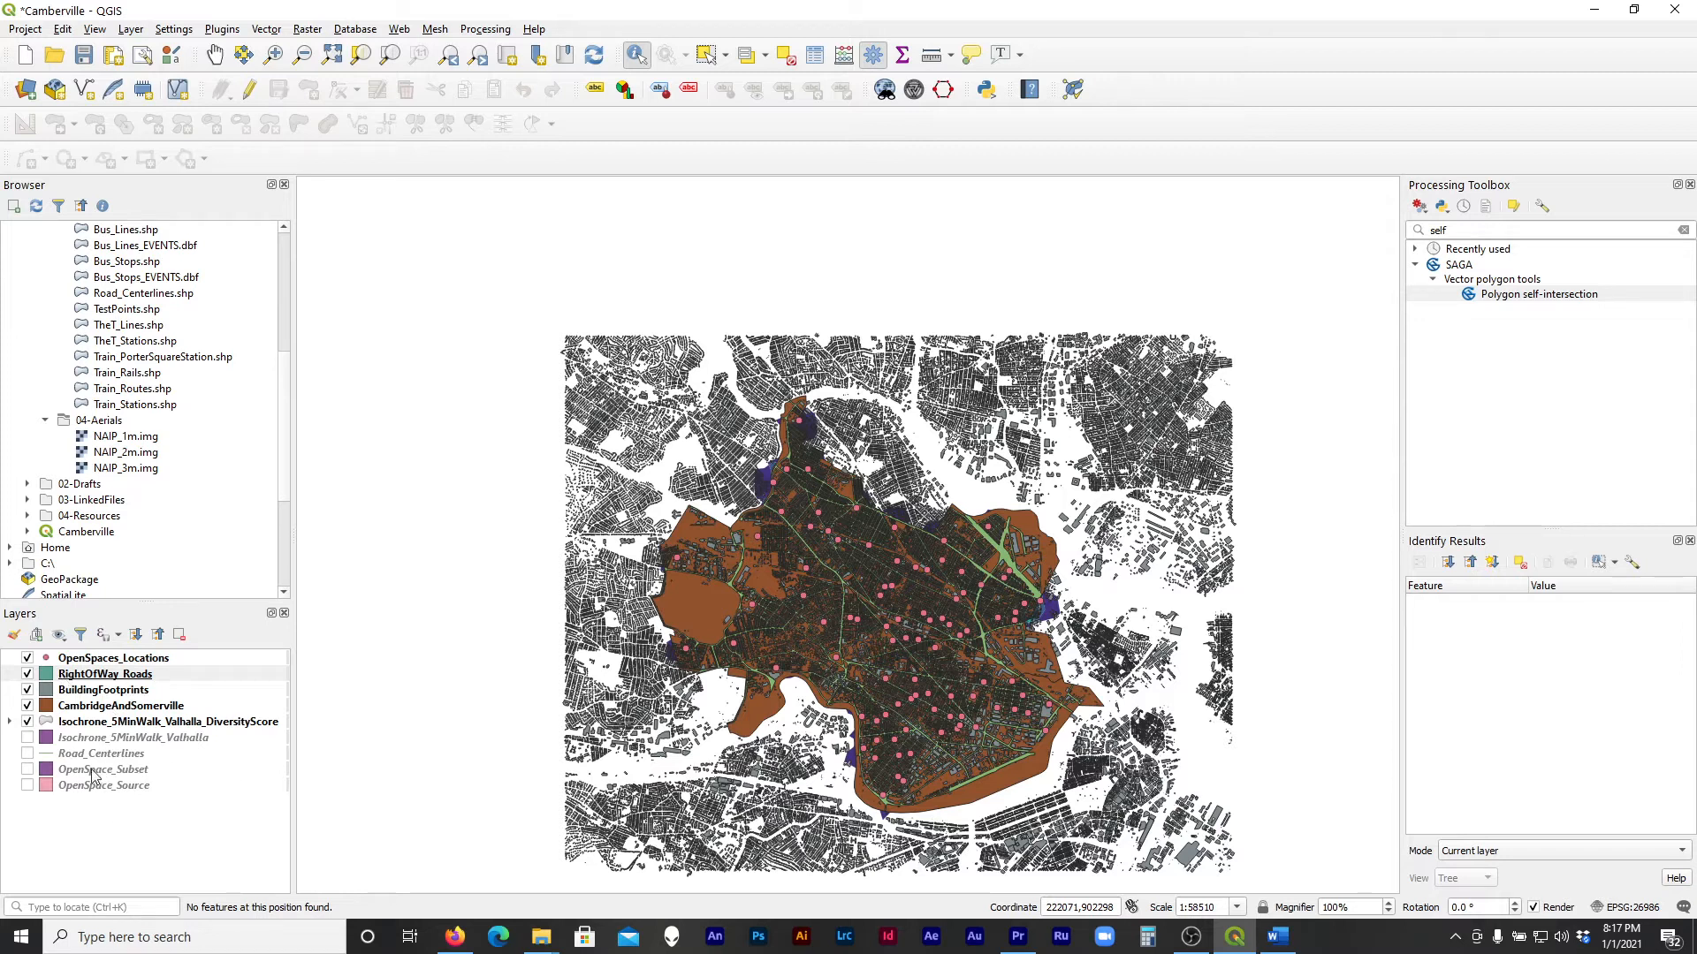
Hide the CambridgeAndSomerville and Isochrone_5MinWalk_Valhalla_DiversityScore layers
click(128, 679)
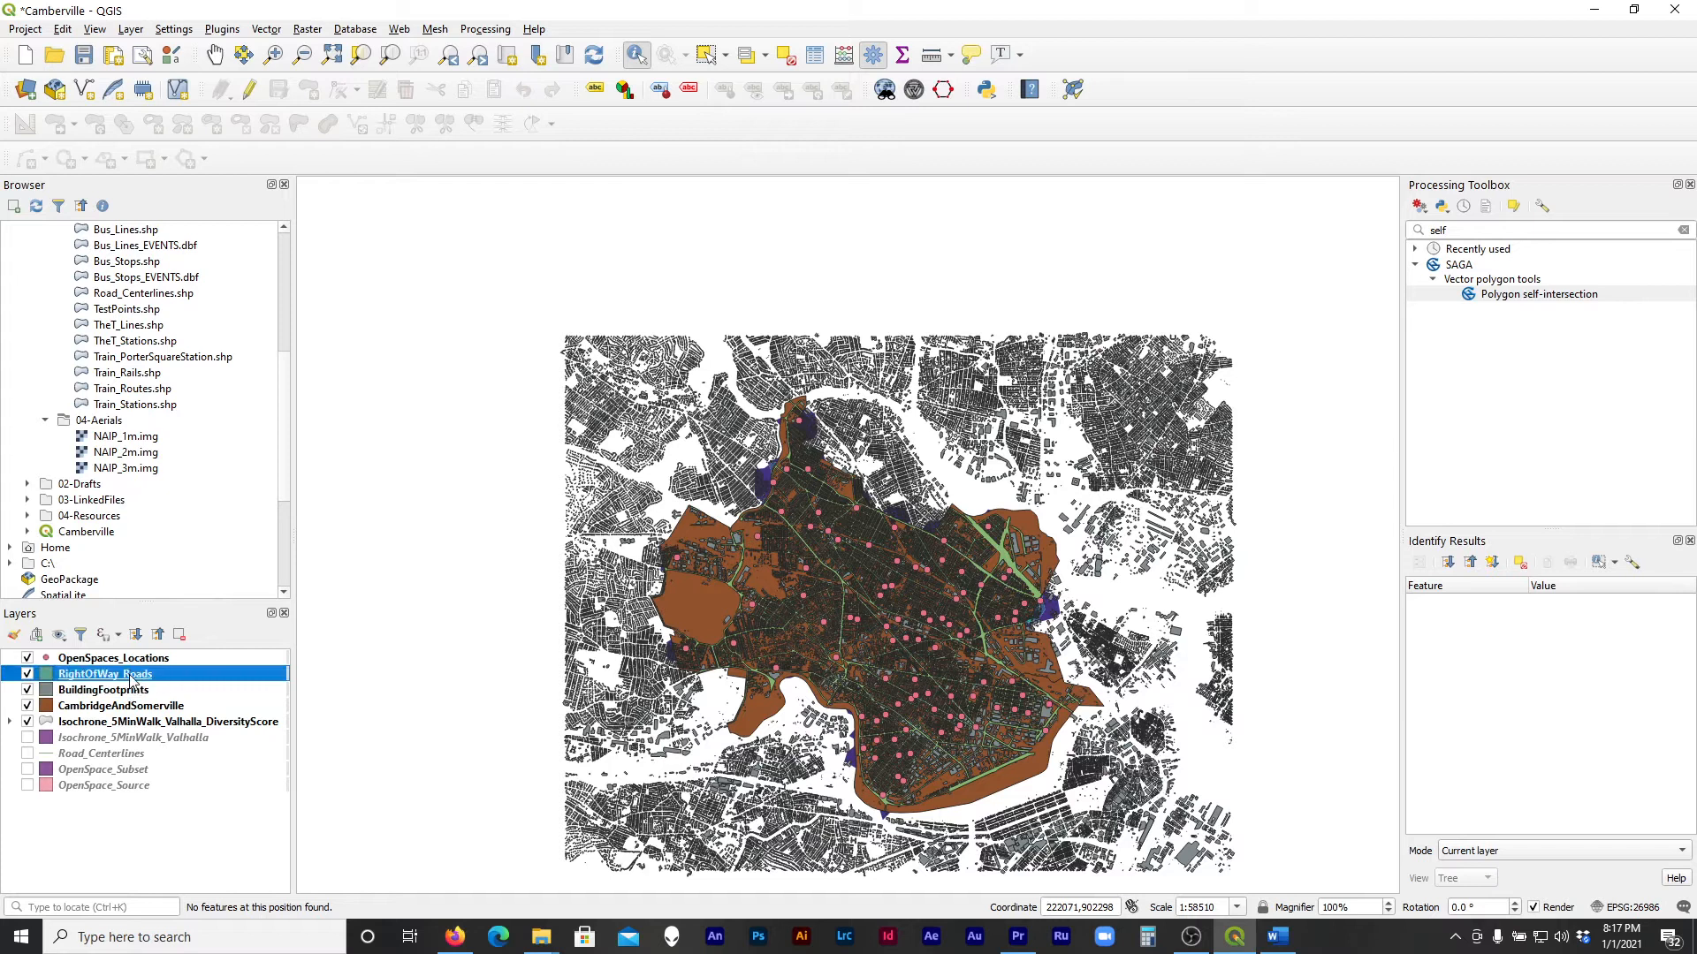
click(132, 692)
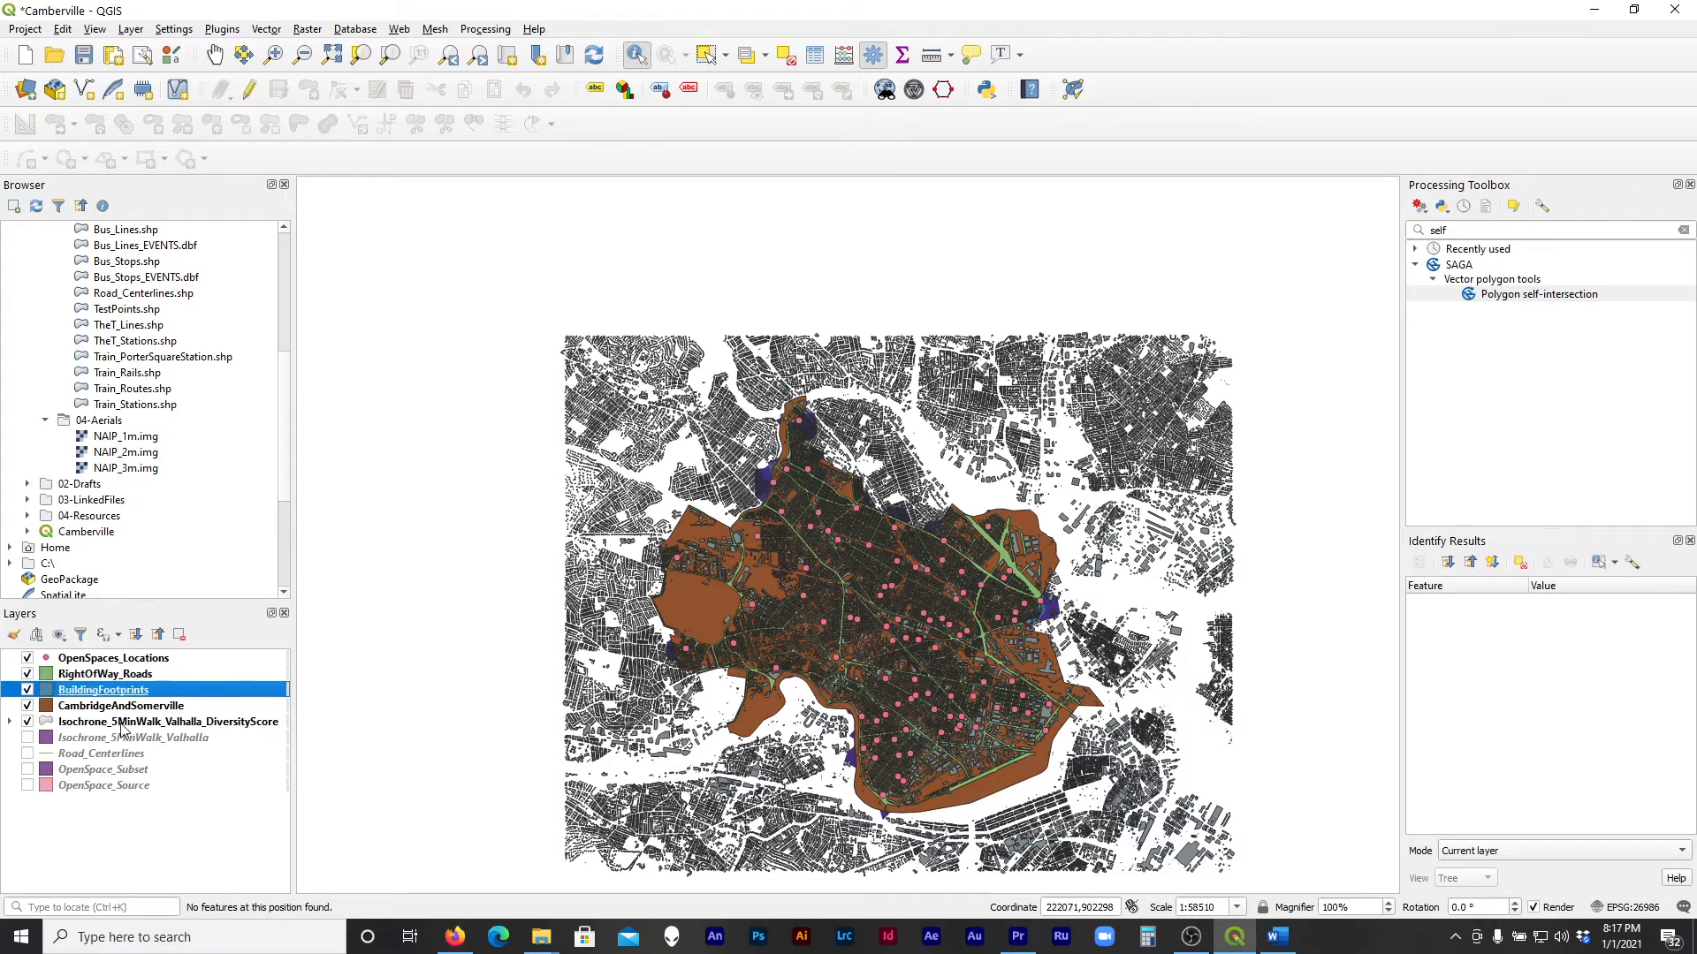
click(27, 706)
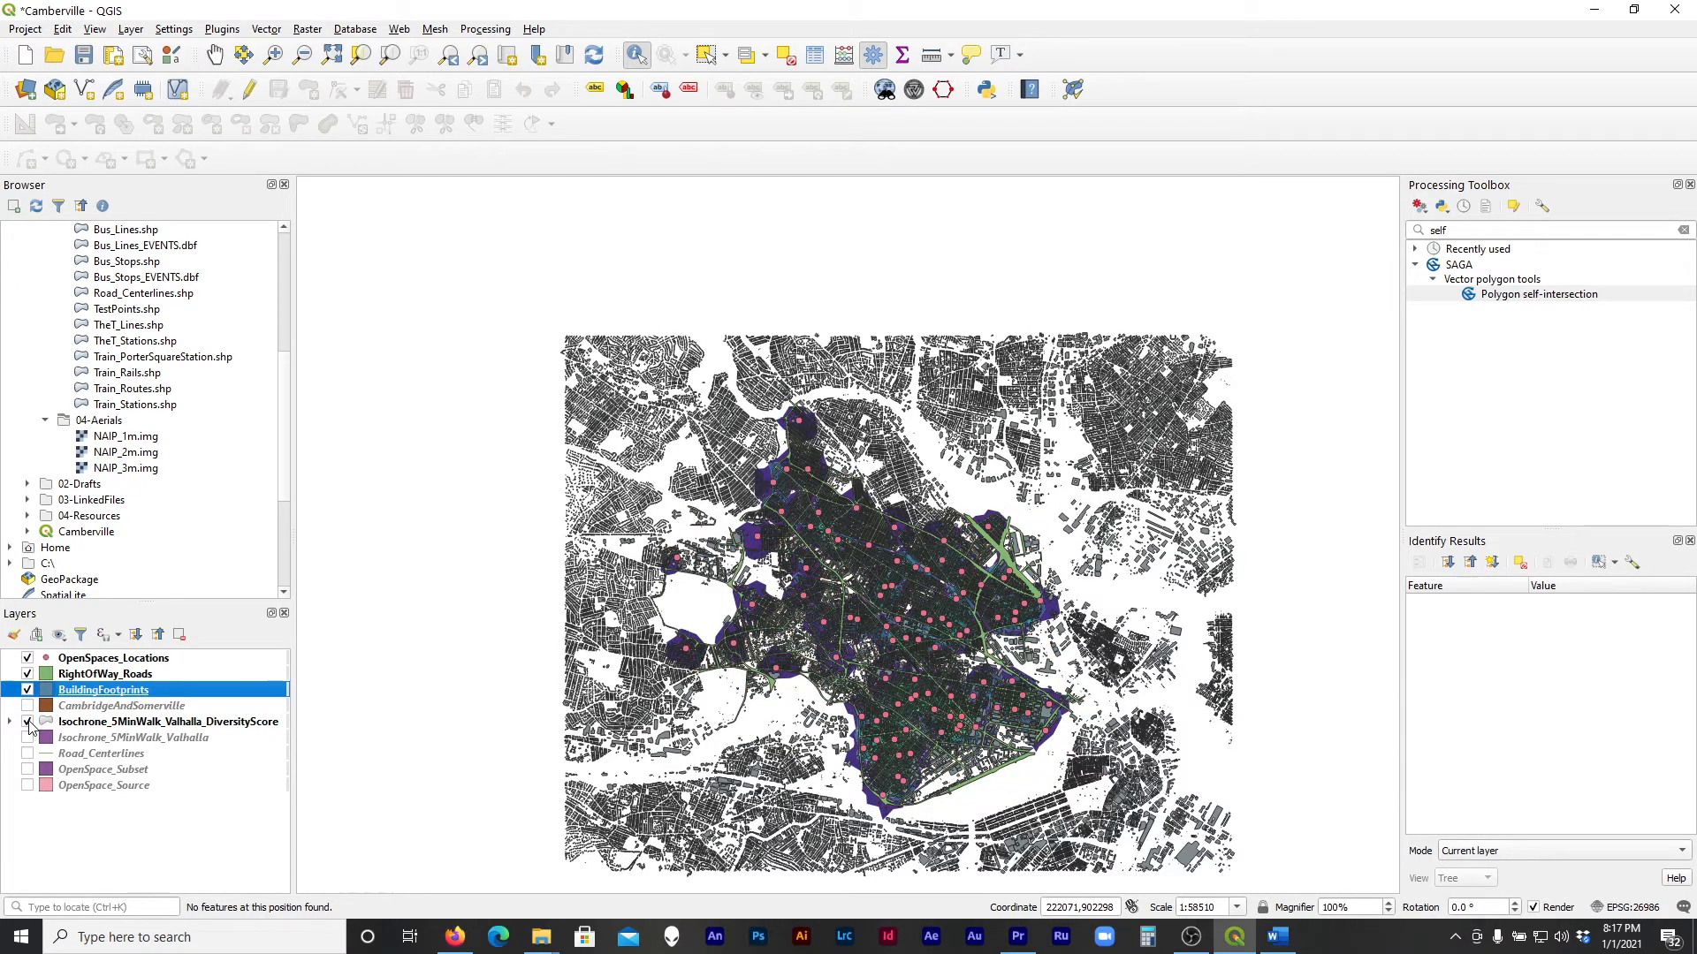
click(27, 722)
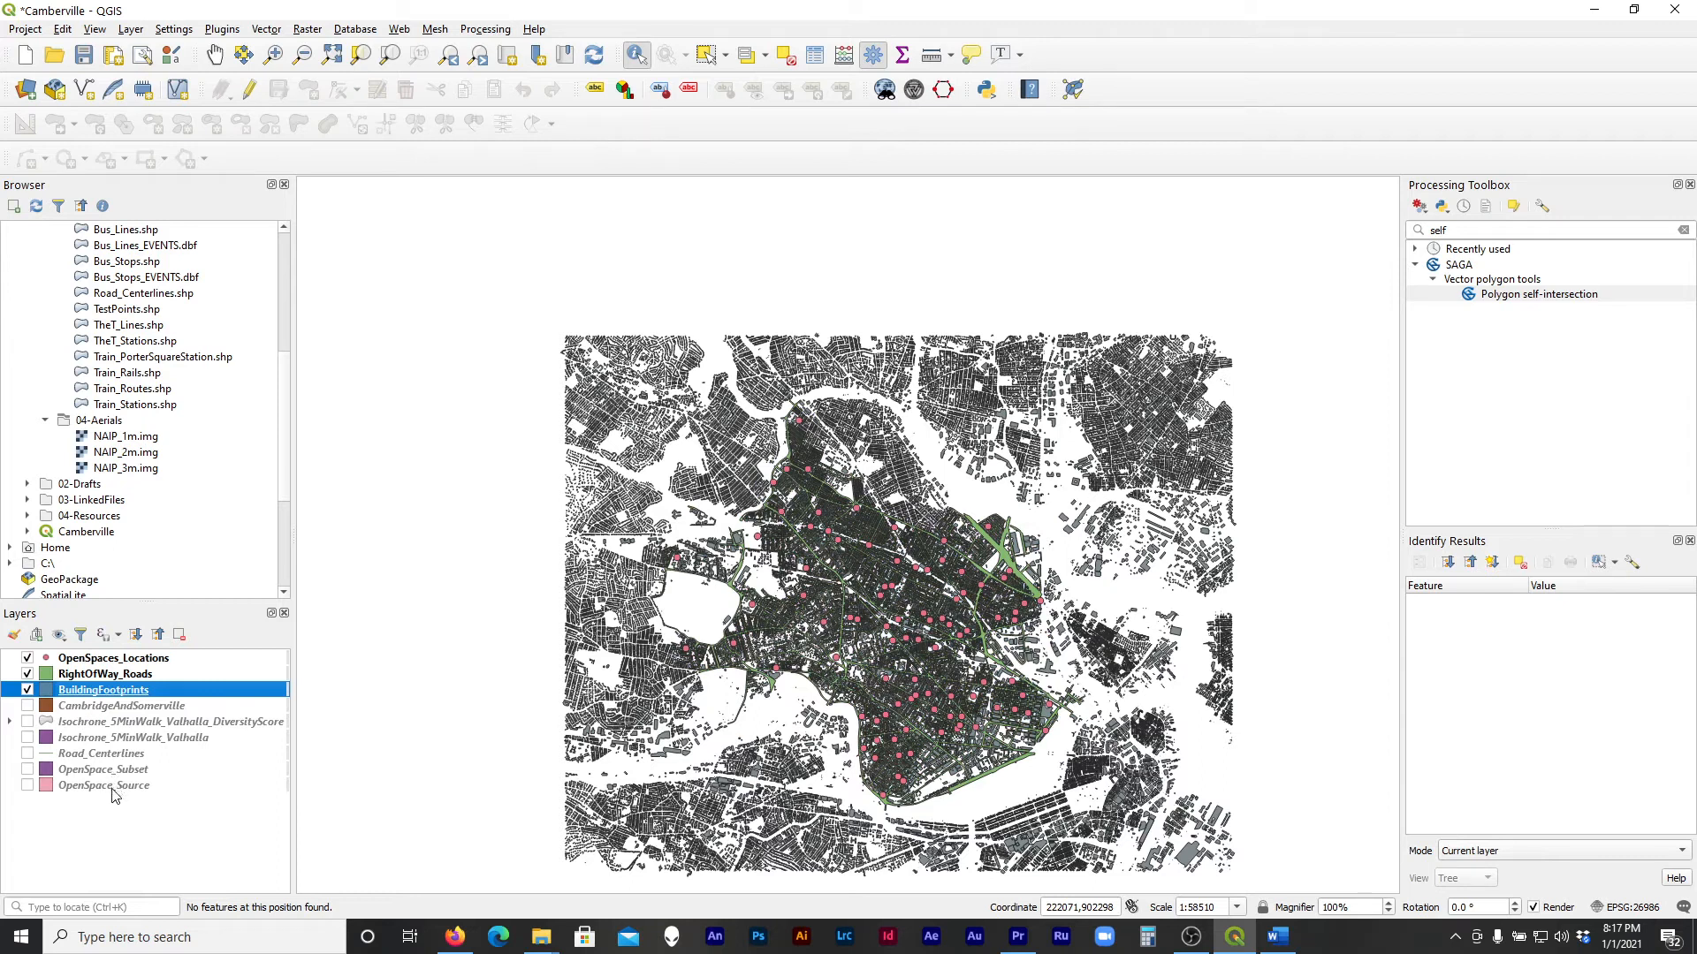
Move the OpenSpace_Subset and OpenSpace_Source layers directly below OpenSpaces_Locations in the layer order and make both visible
drag(115, 771, 132, 669)
click(27, 674)
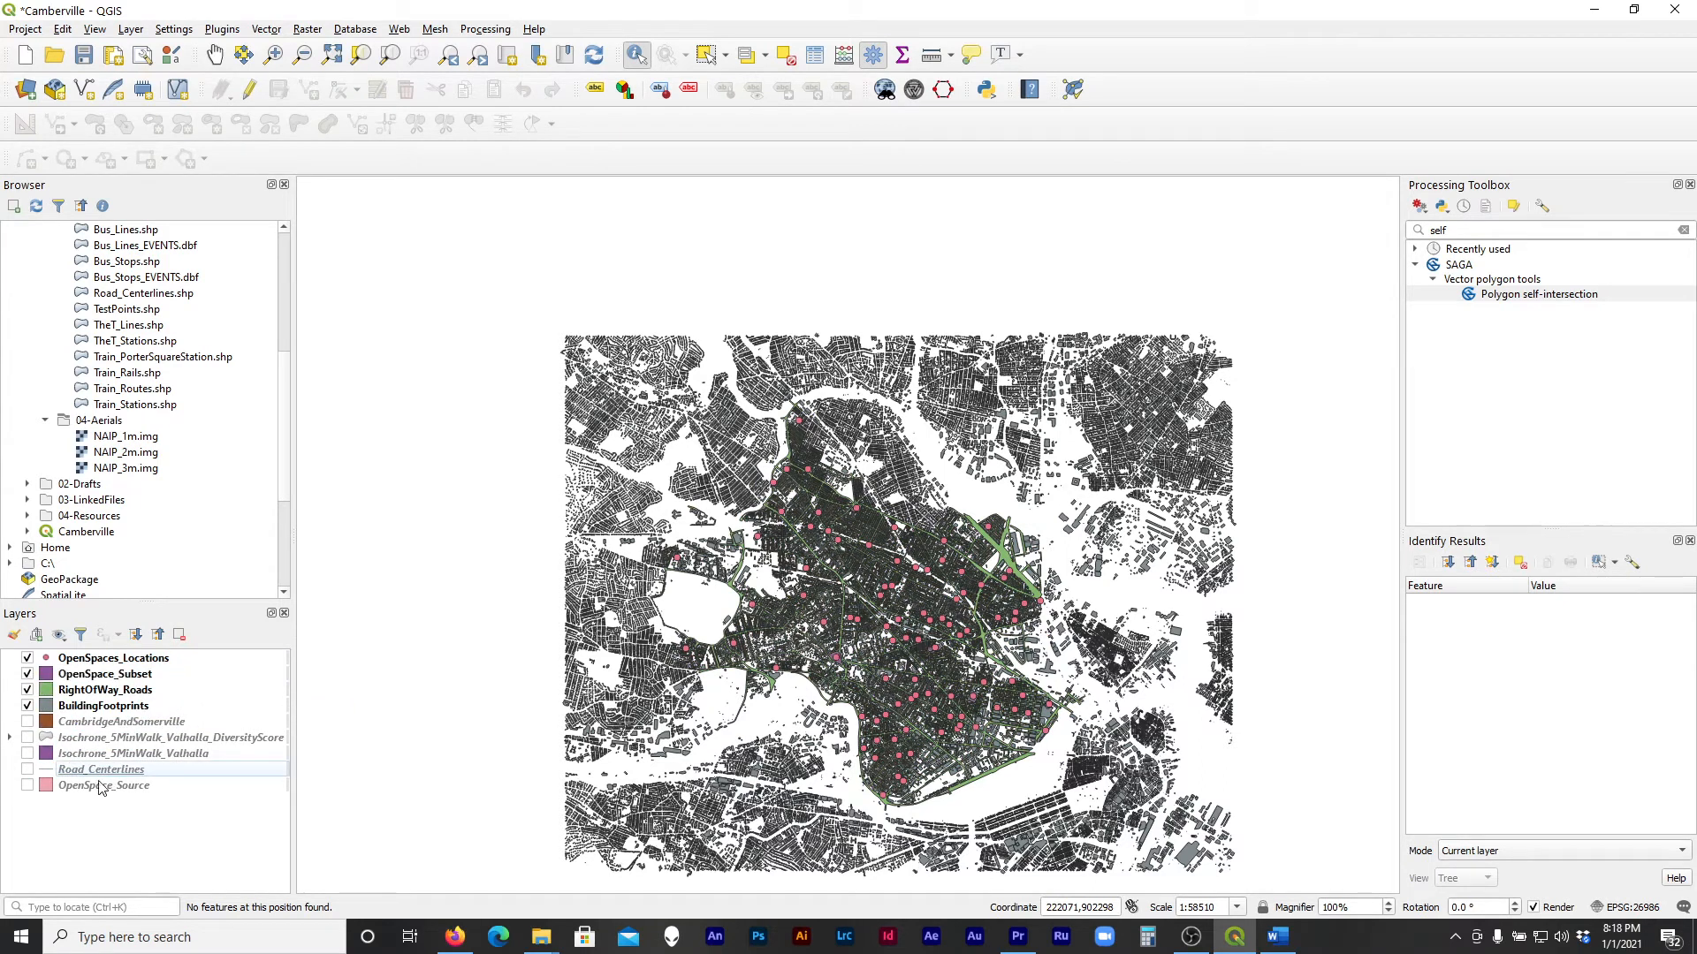
drag(102, 786, 80, 705)
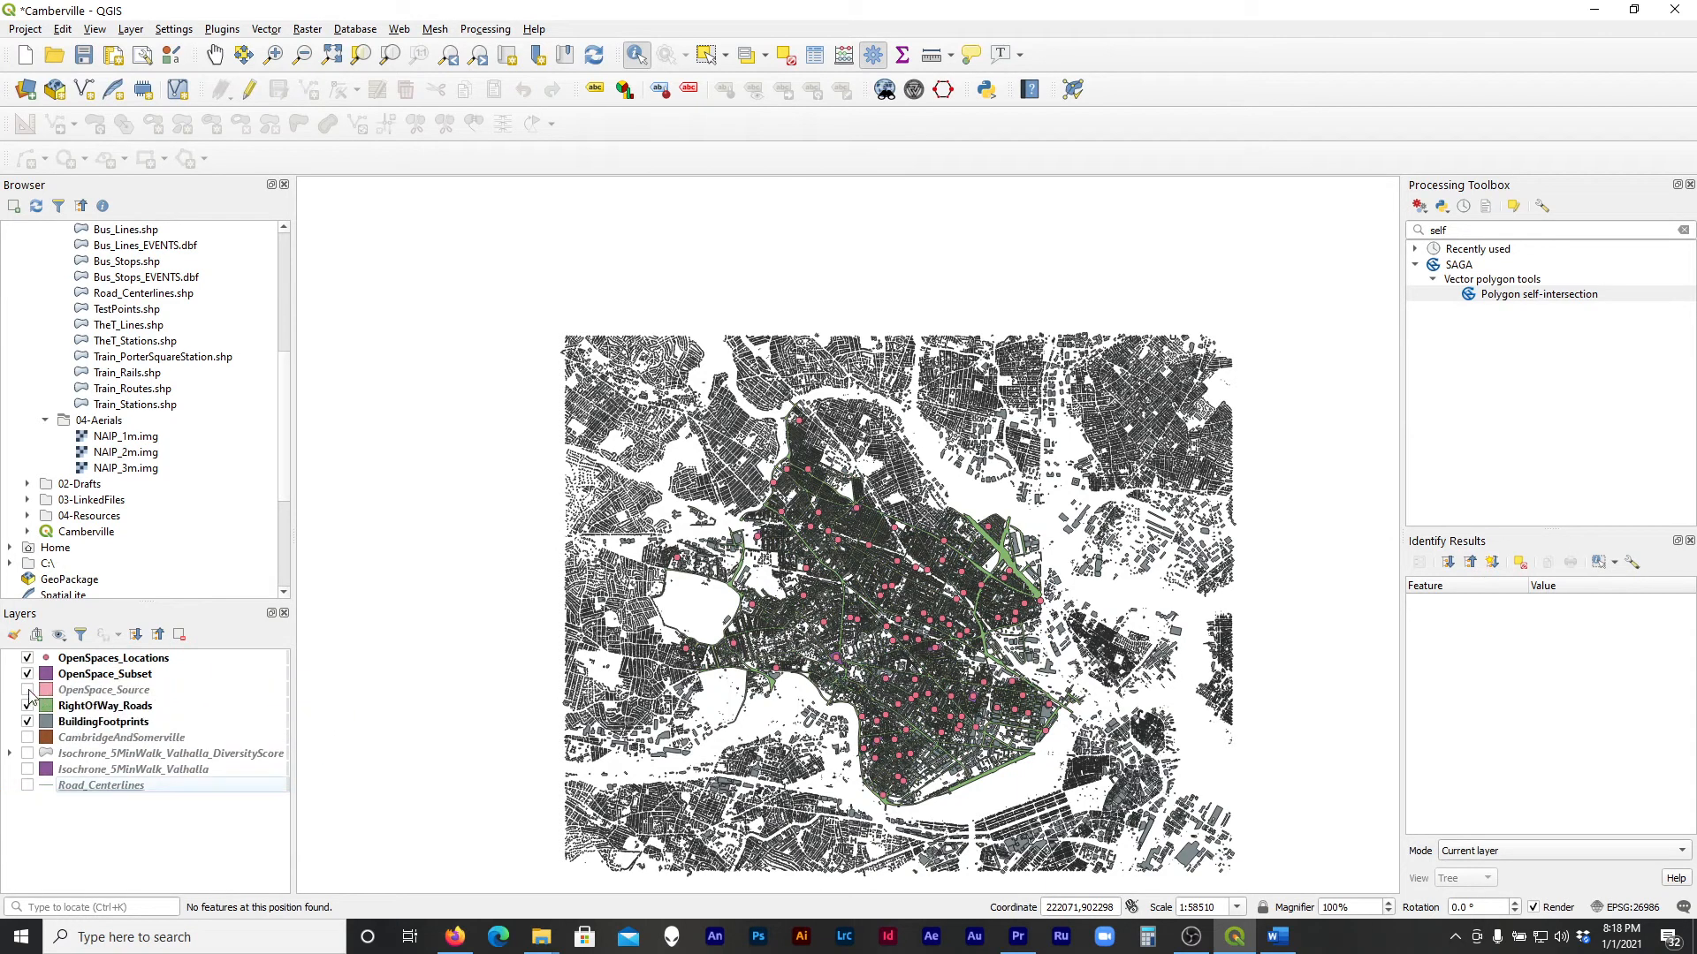
click(27, 690)
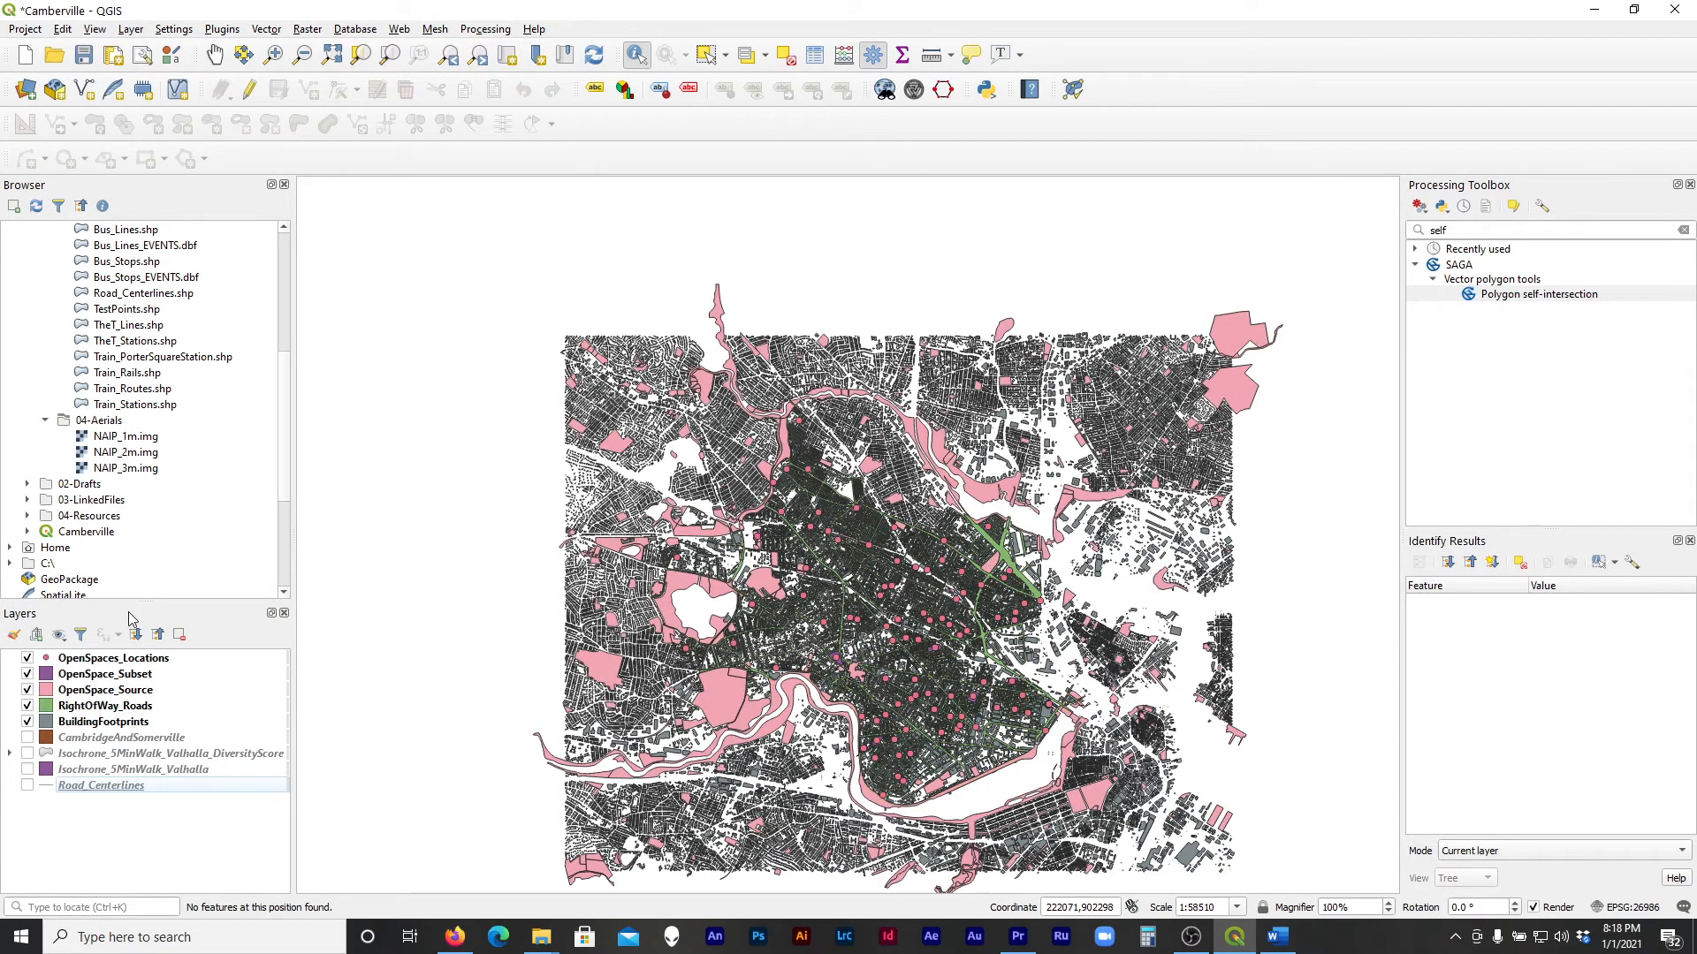
Check the open spaces, roads and buildings up close, and make the CambridgeAndSomerville layer visible again
scroll(959, 701, up, 1)
scroll(959, 701, up, 4)
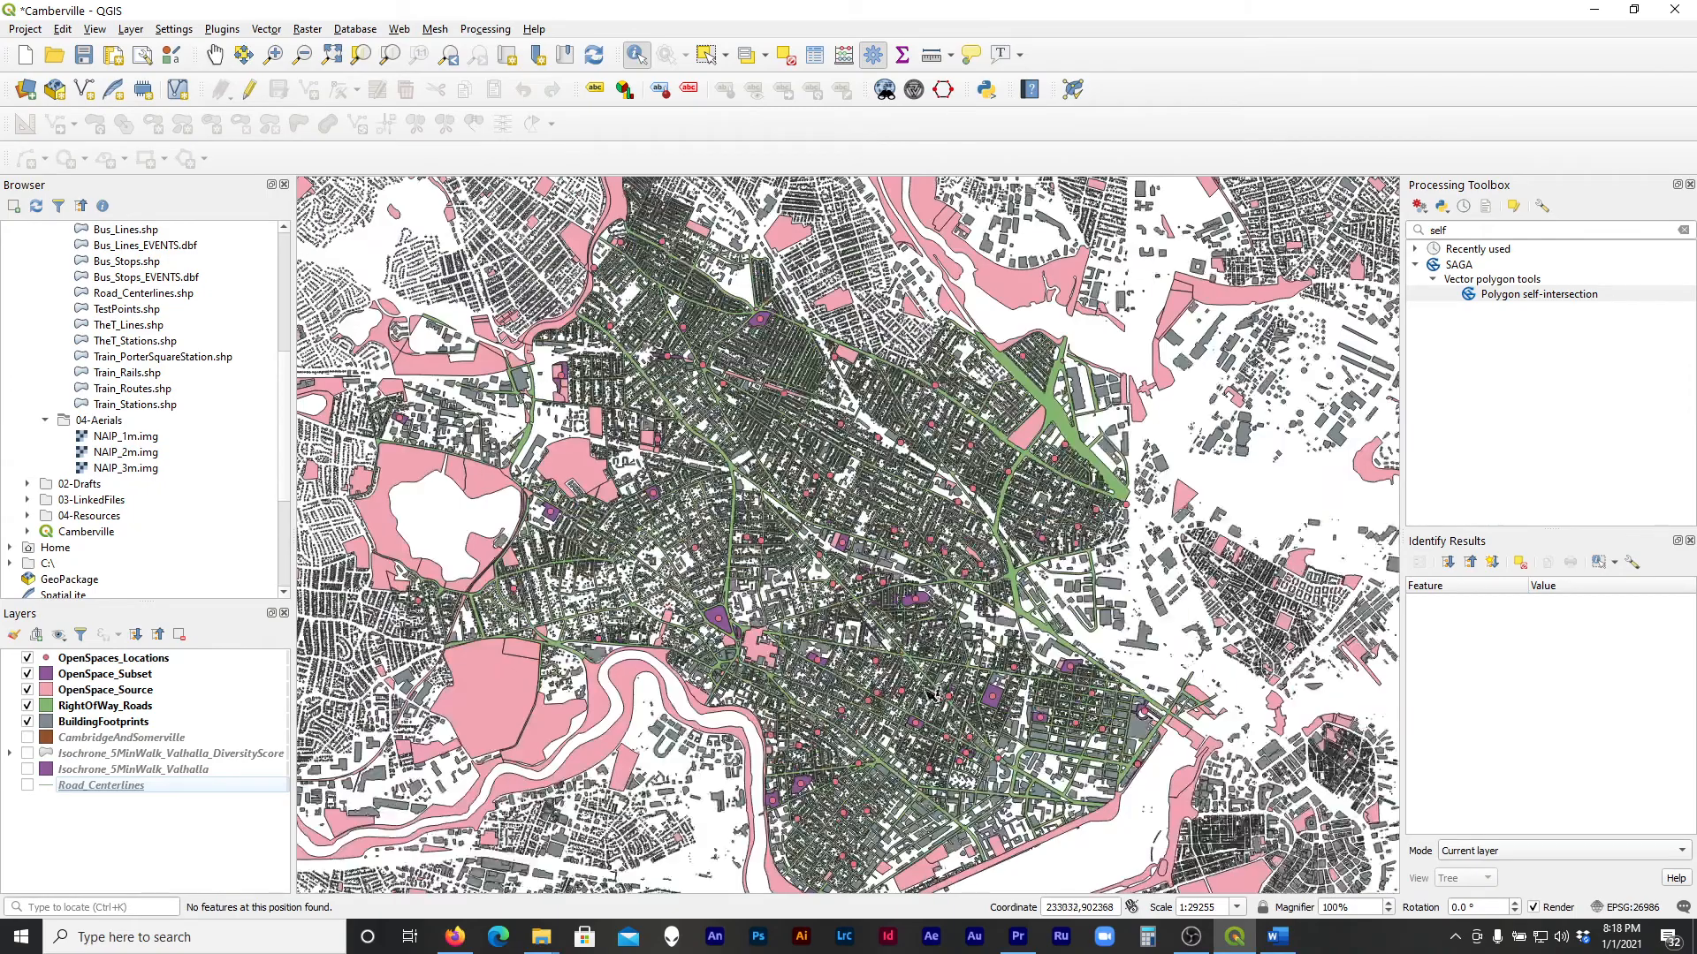
scroll(928, 691, down, 4)
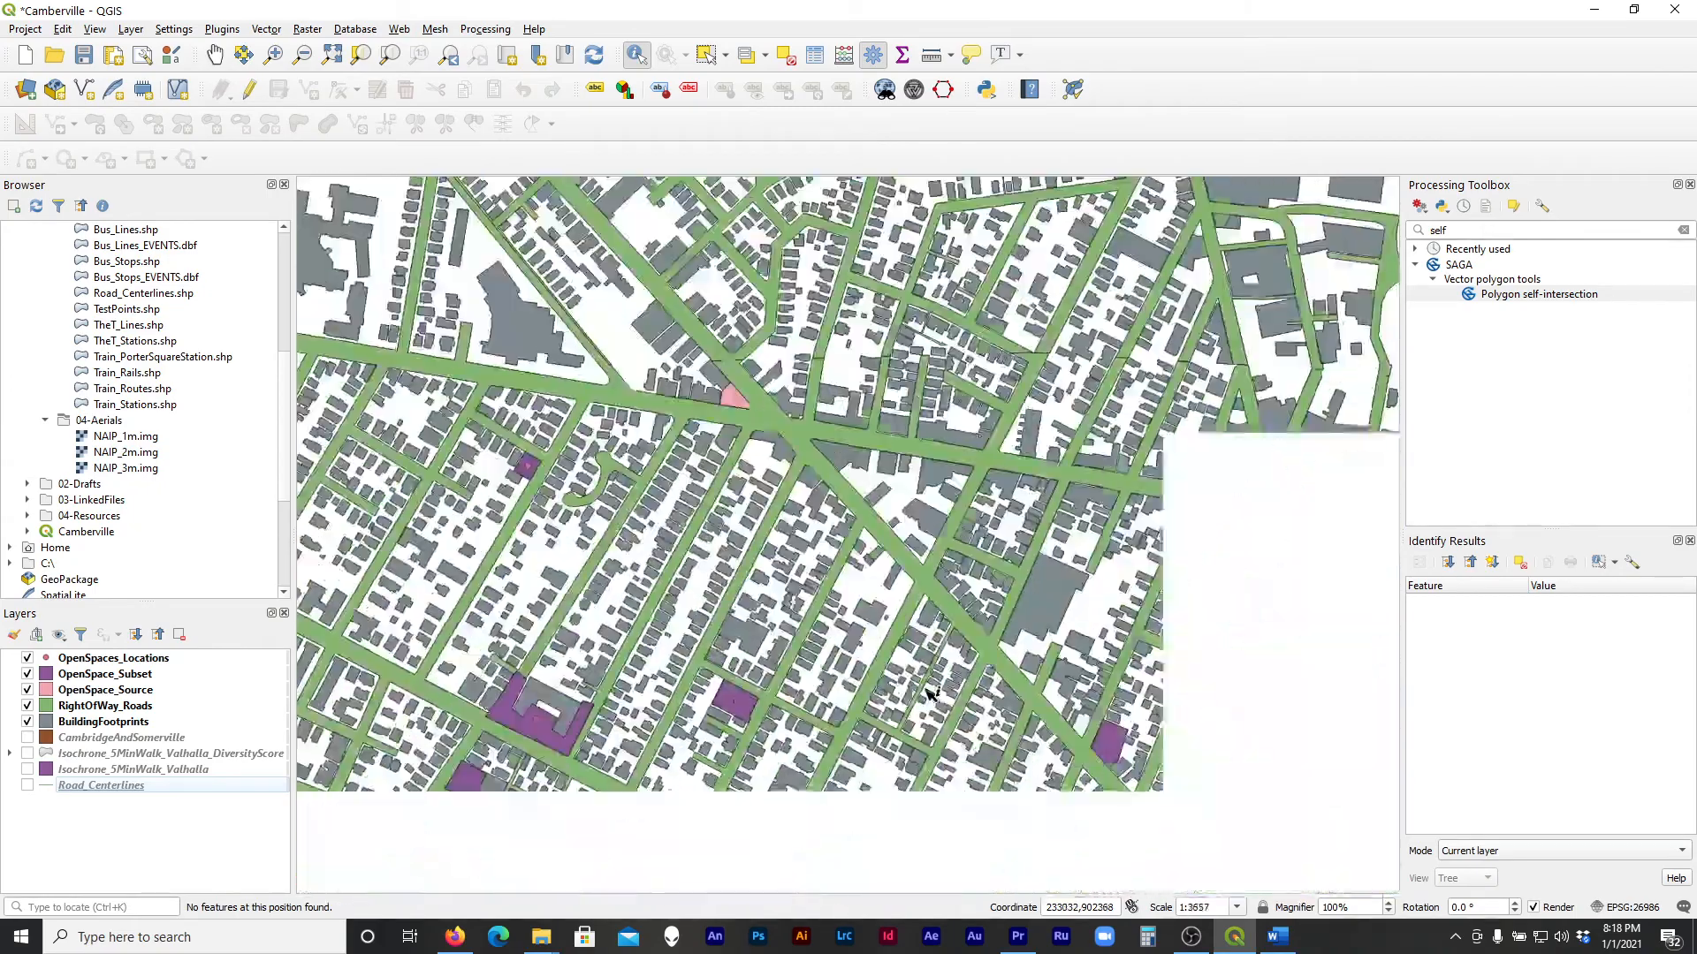
scroll(919, 693, down, 1)
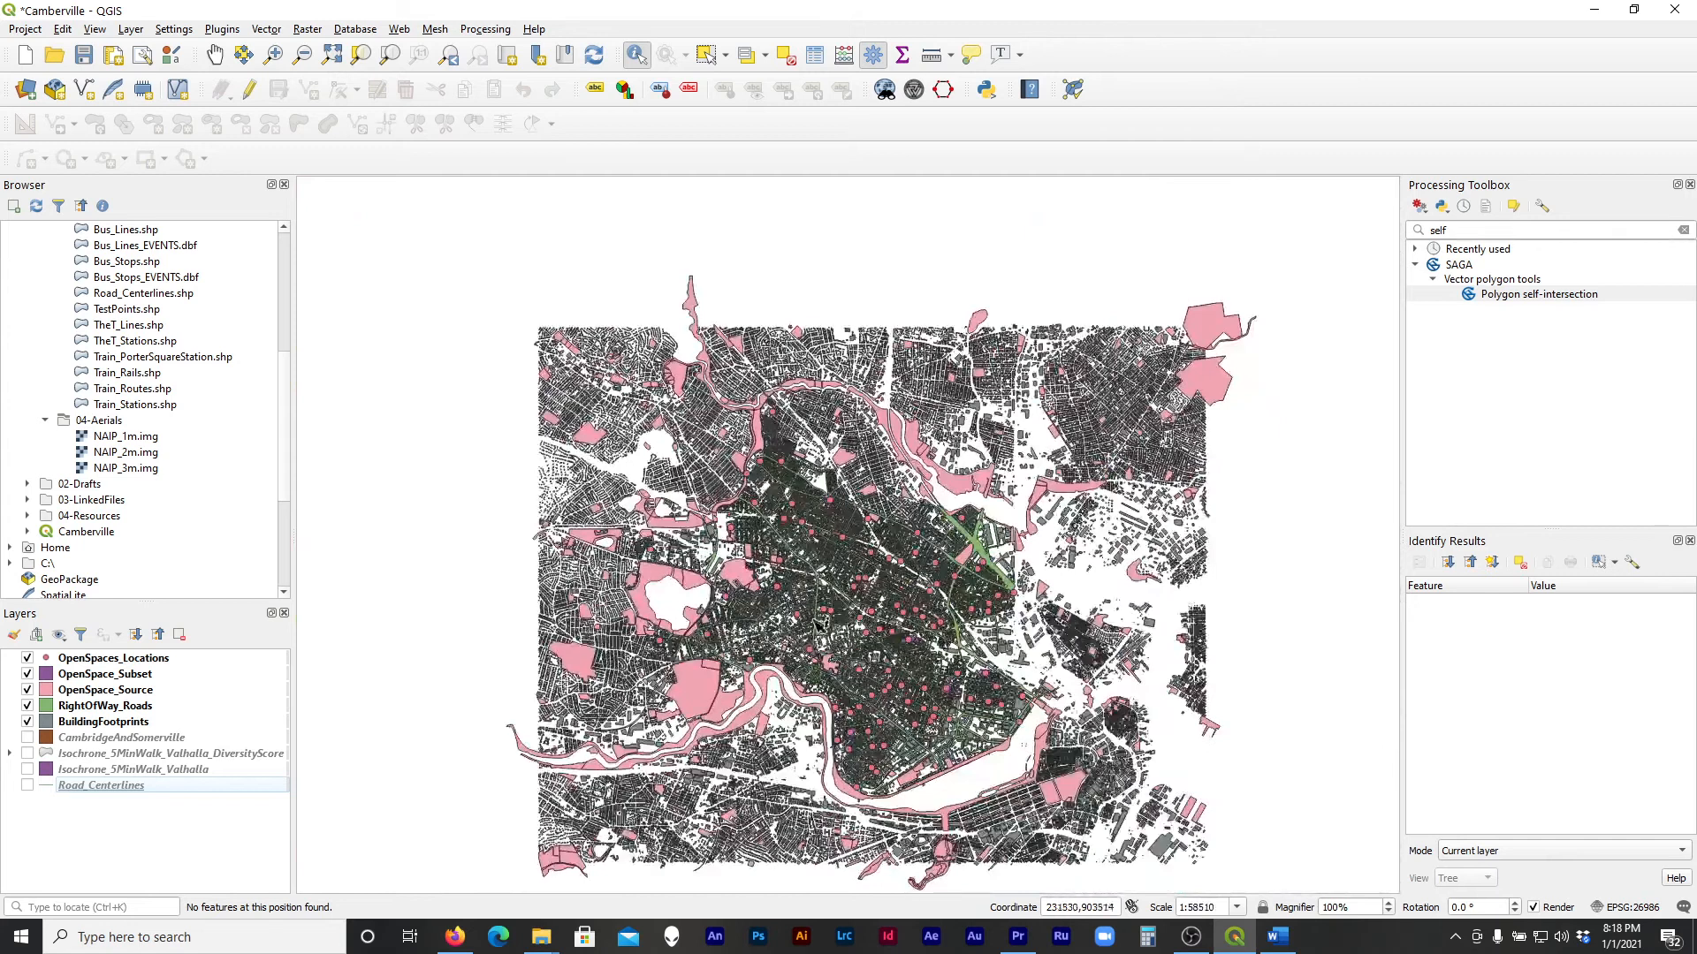
click(27, 738)
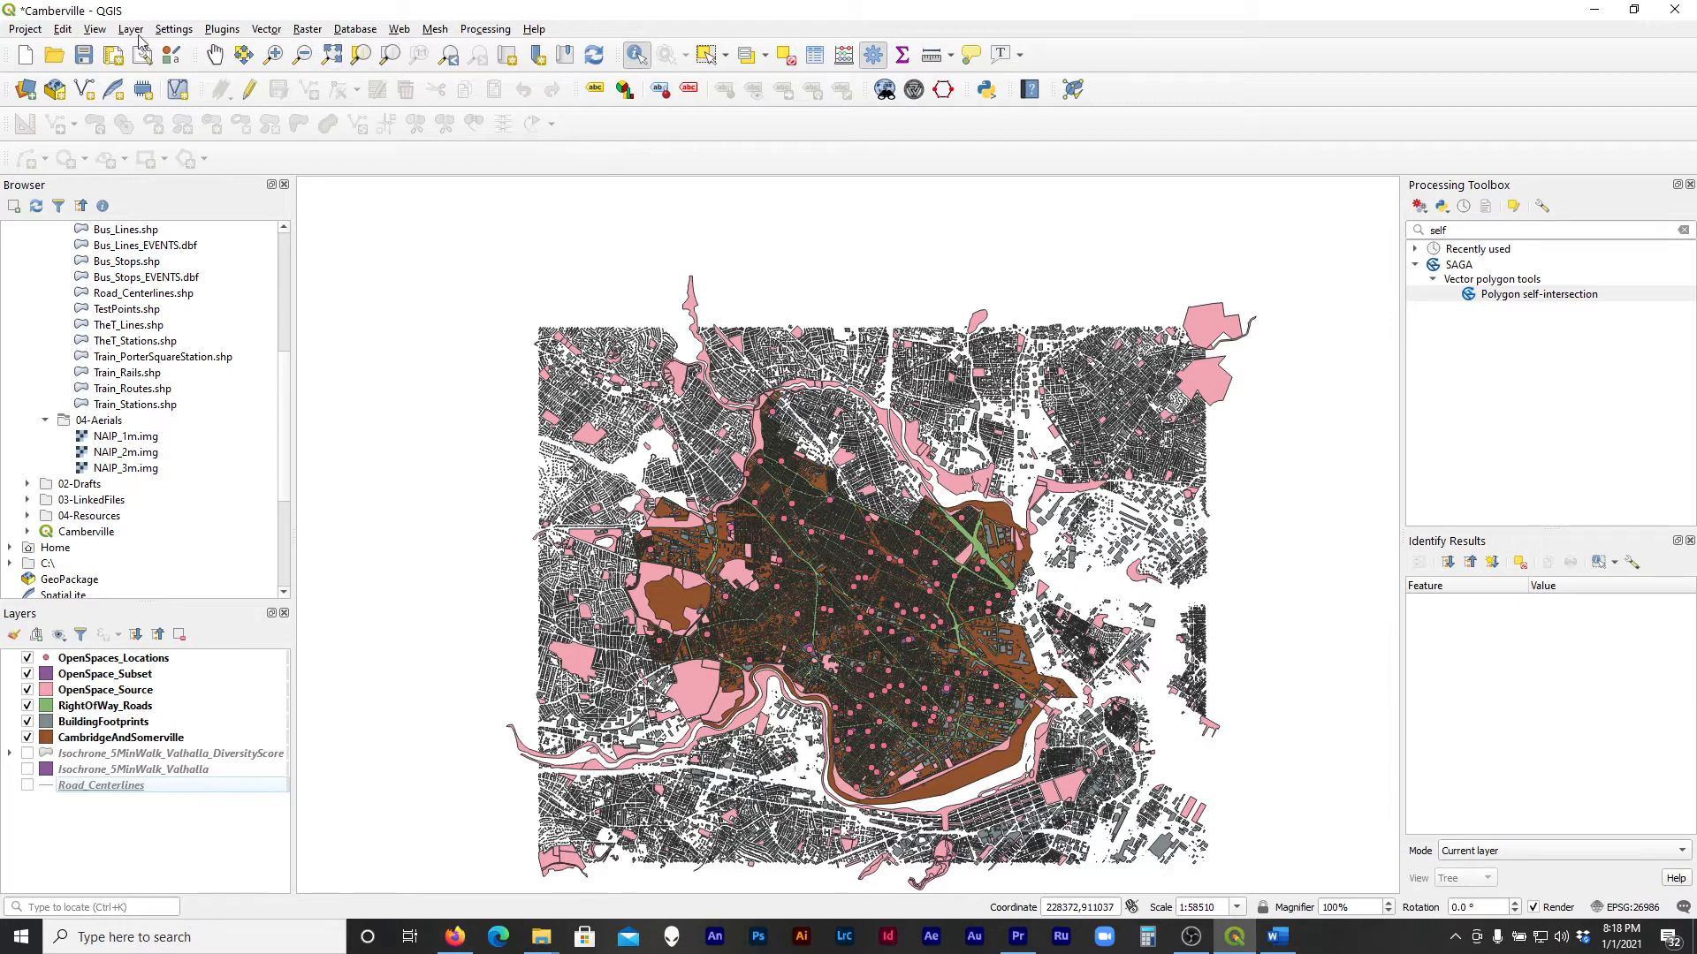
Create a new print layout titled "ANSI A, Landscape" and move its window higher on the screen
click(27, 29)
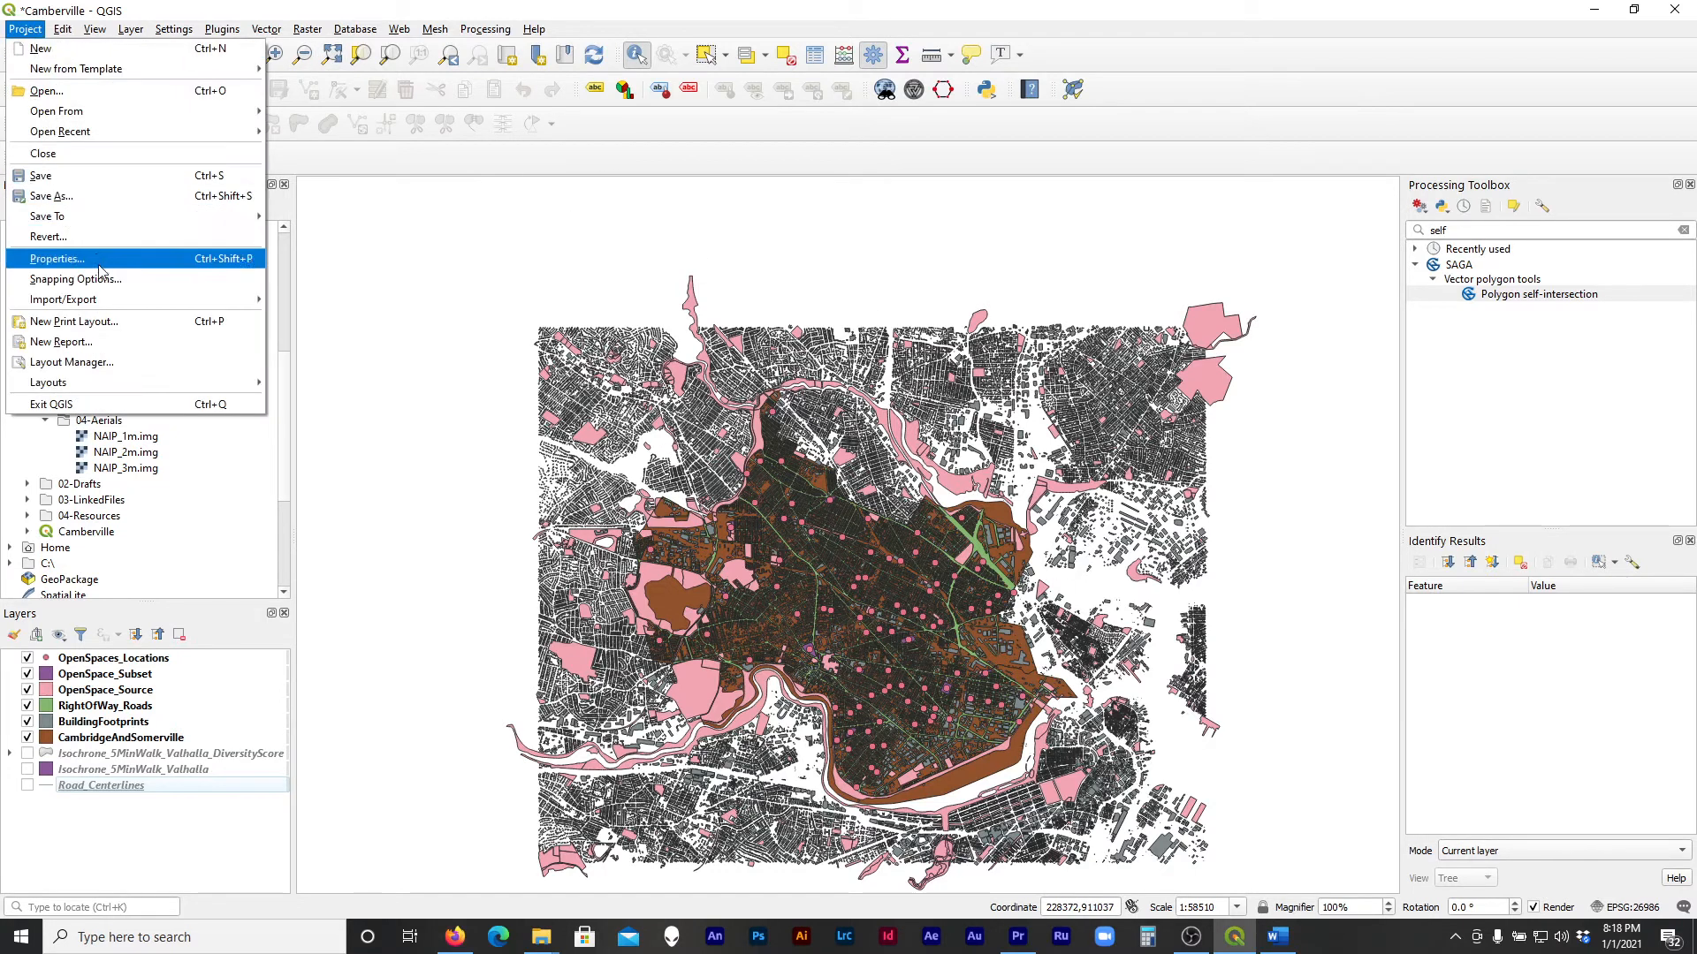
click(122, 326)
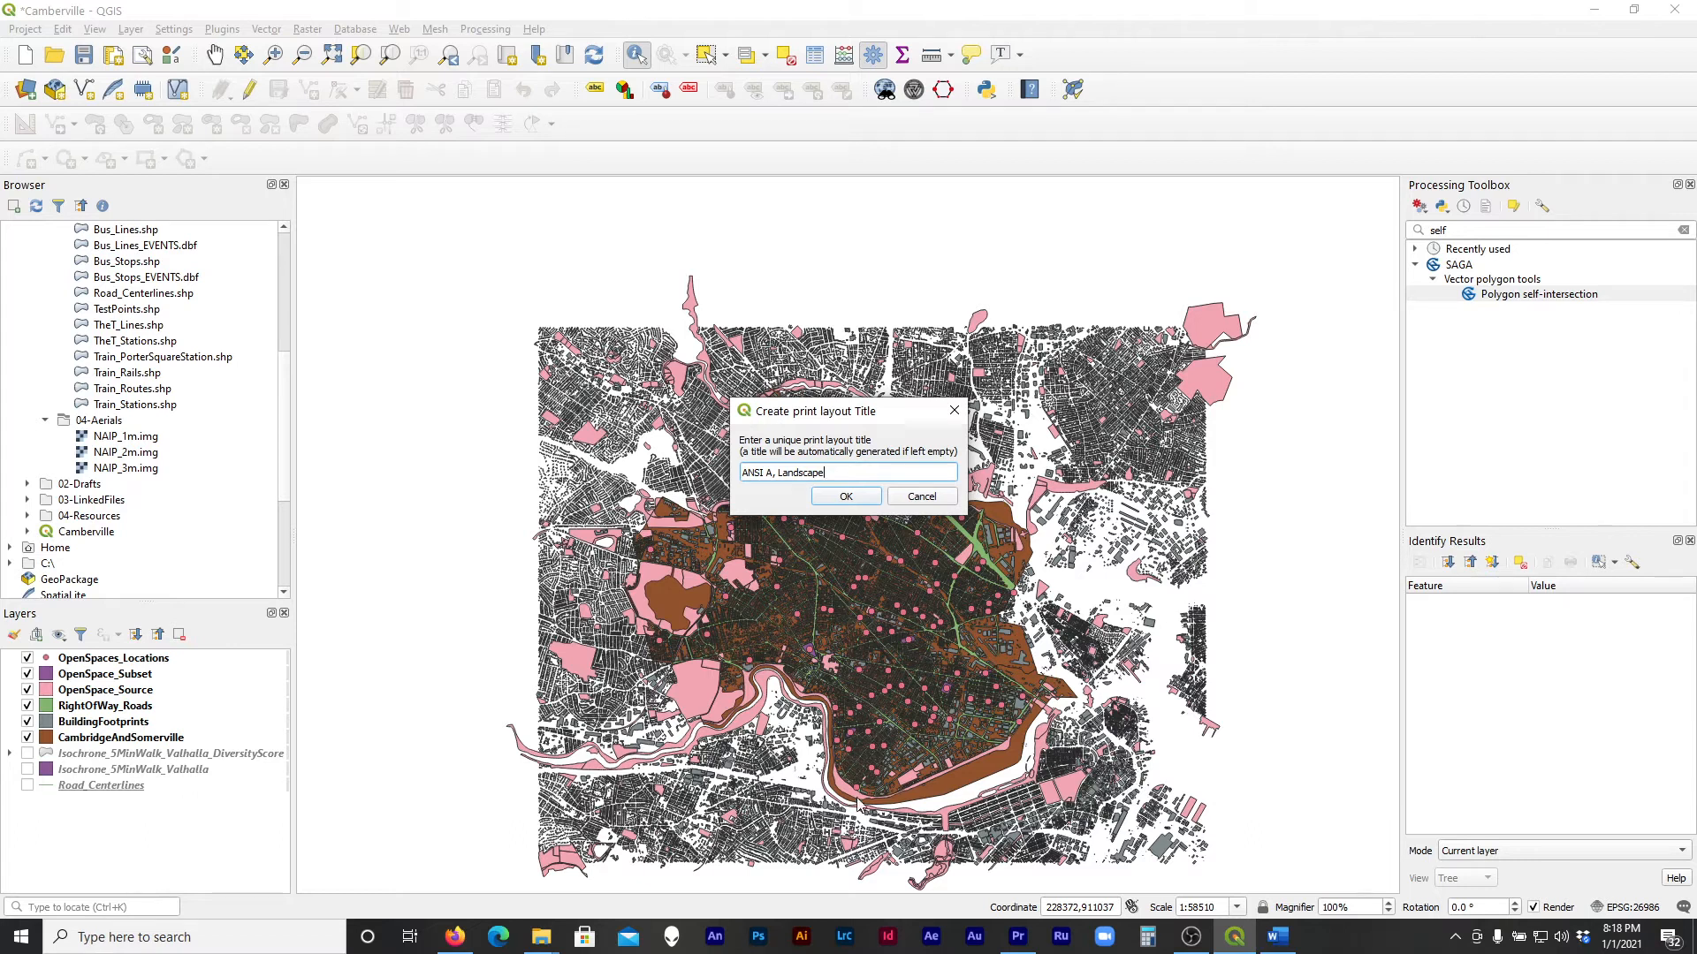
click(846, 497)
drag(810, 214, 816, 98)
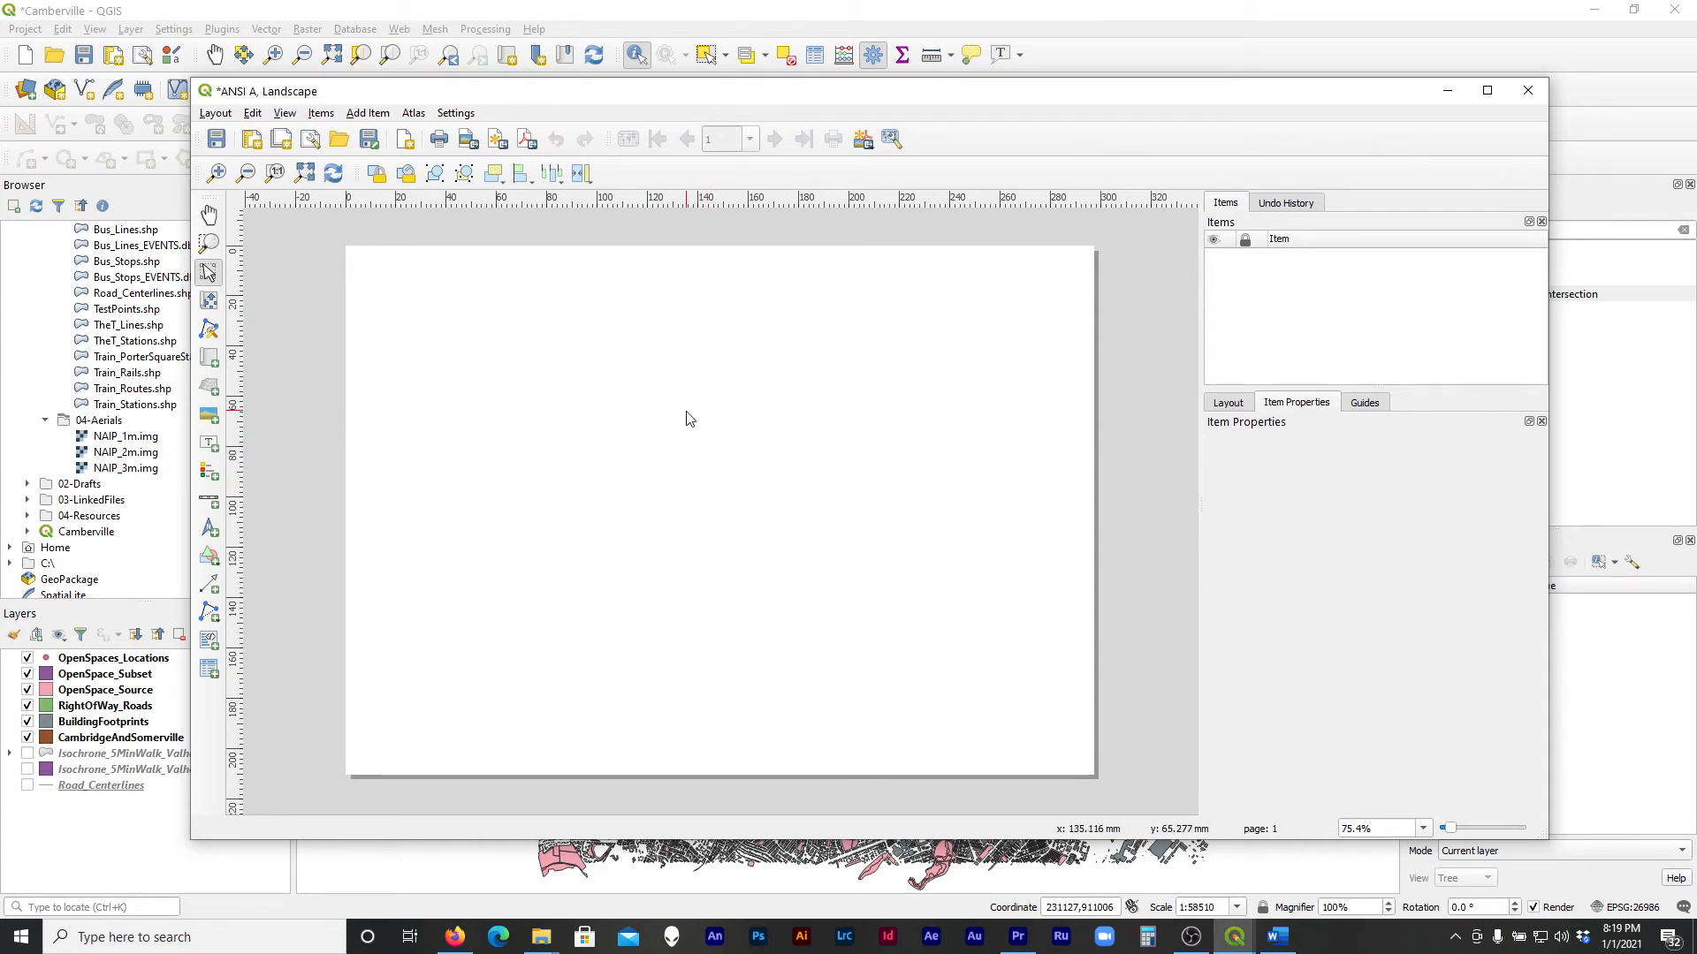
Set the layout page's size to ANSI A in its page properties, keeping the landscape orientation
right_click(652, 420)
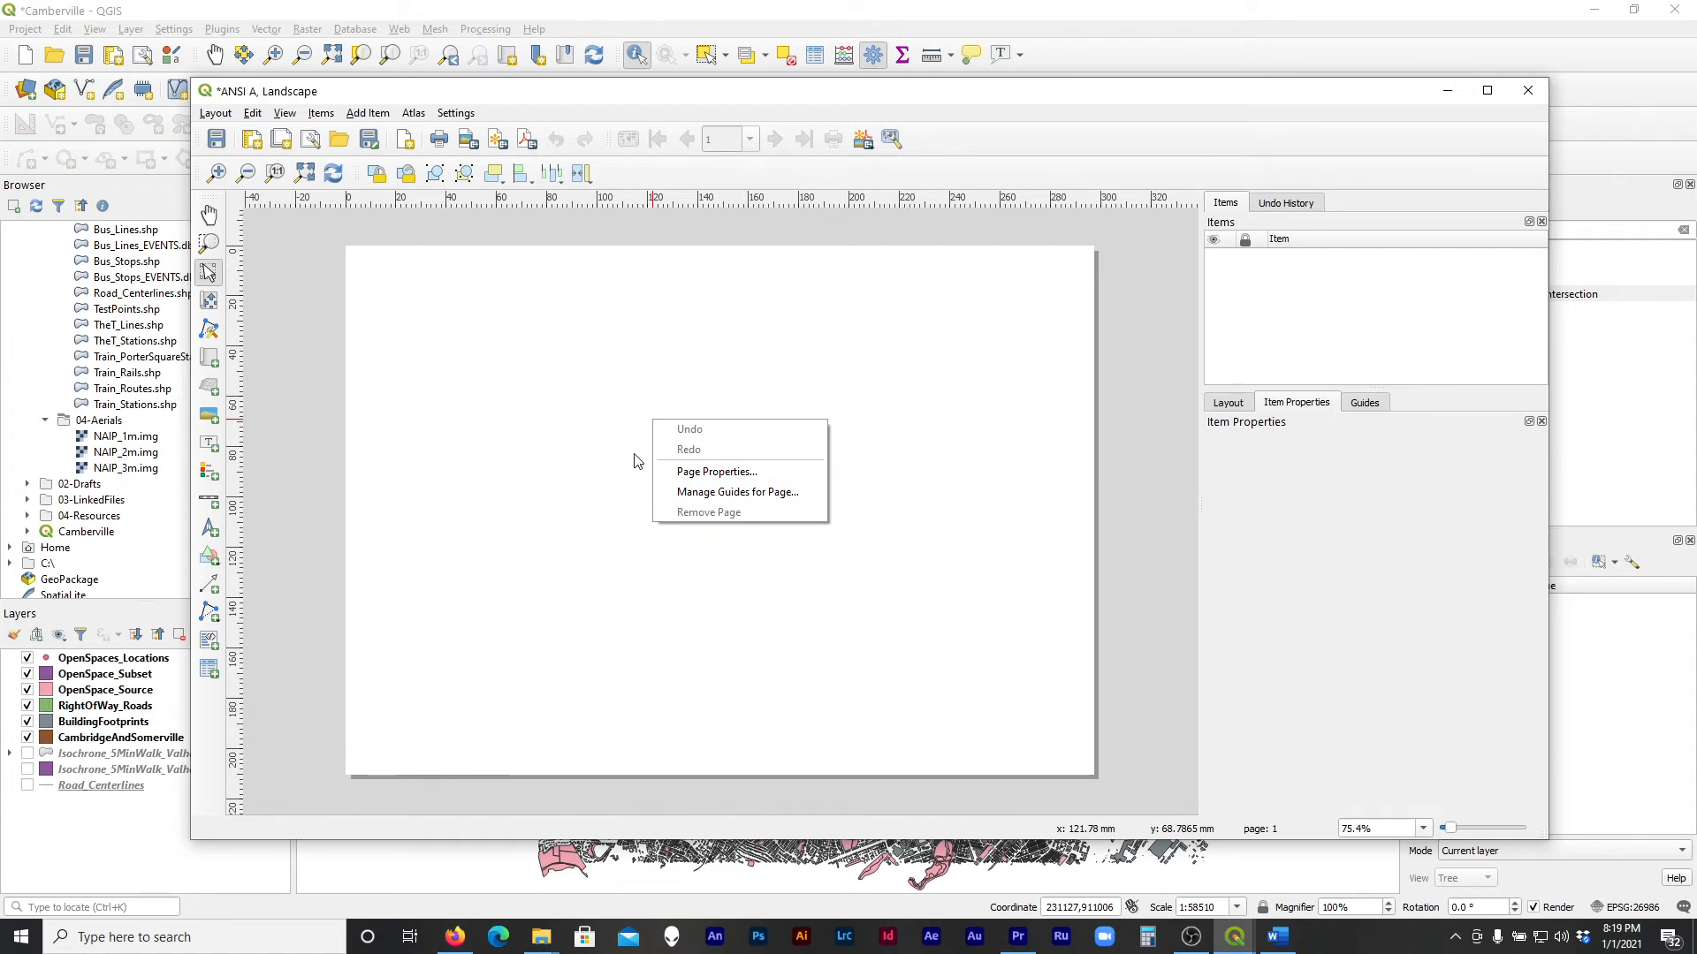
click(678, 473)
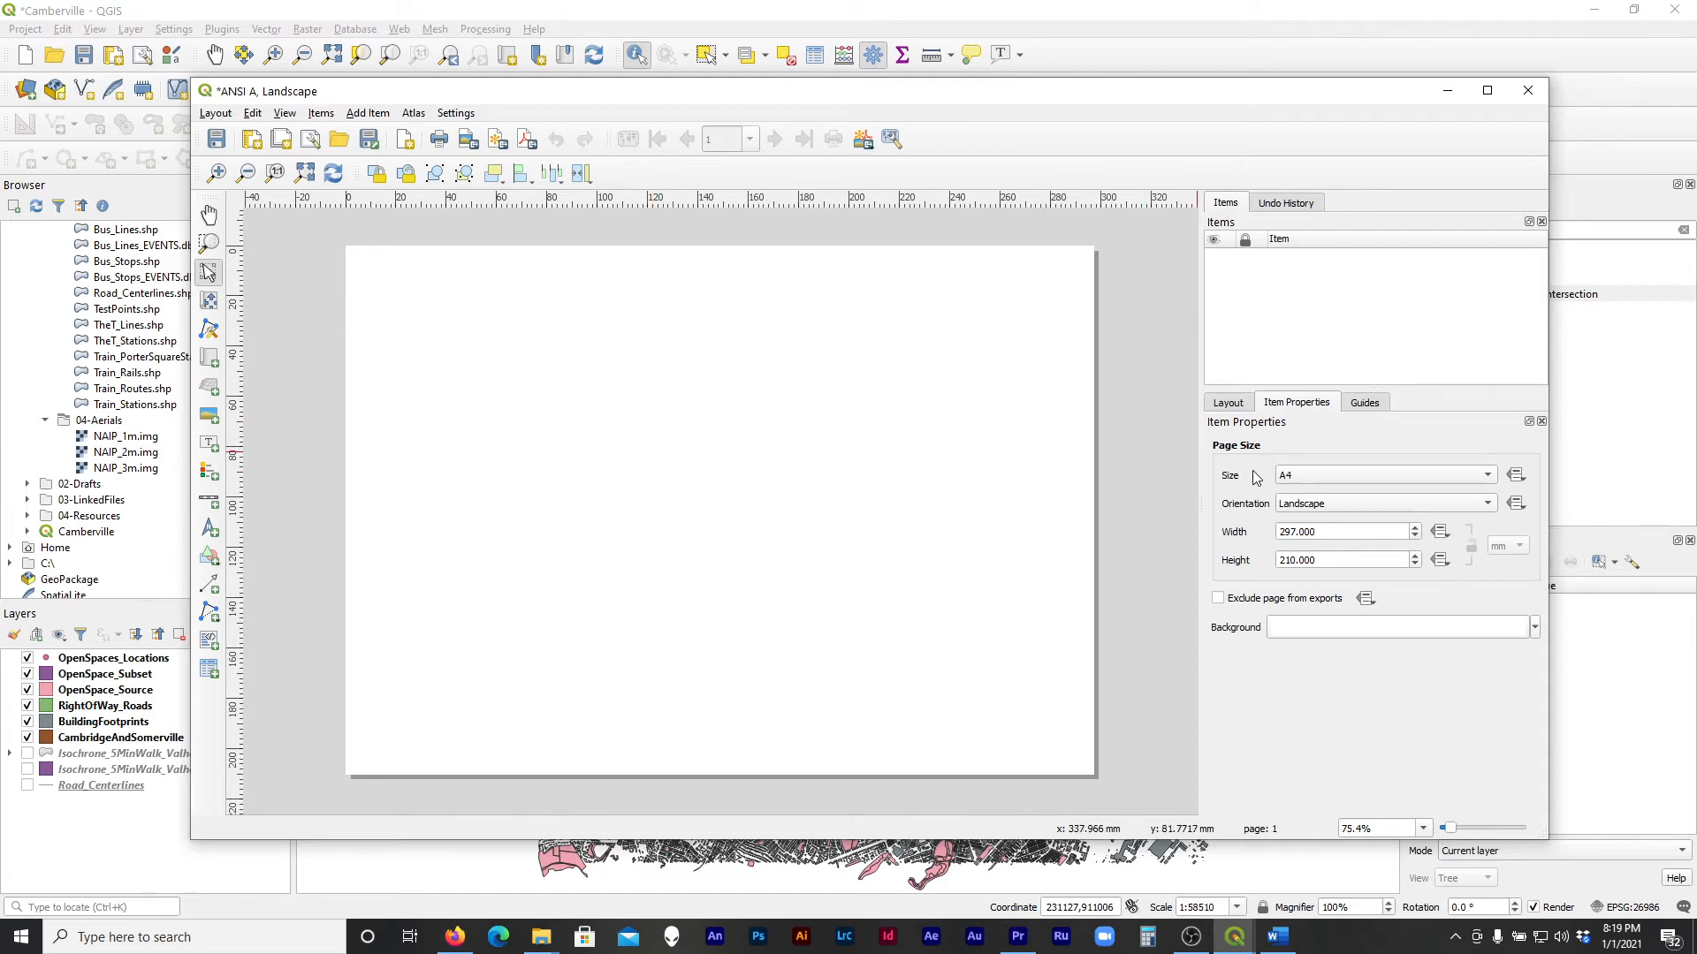
click(1294, 479)
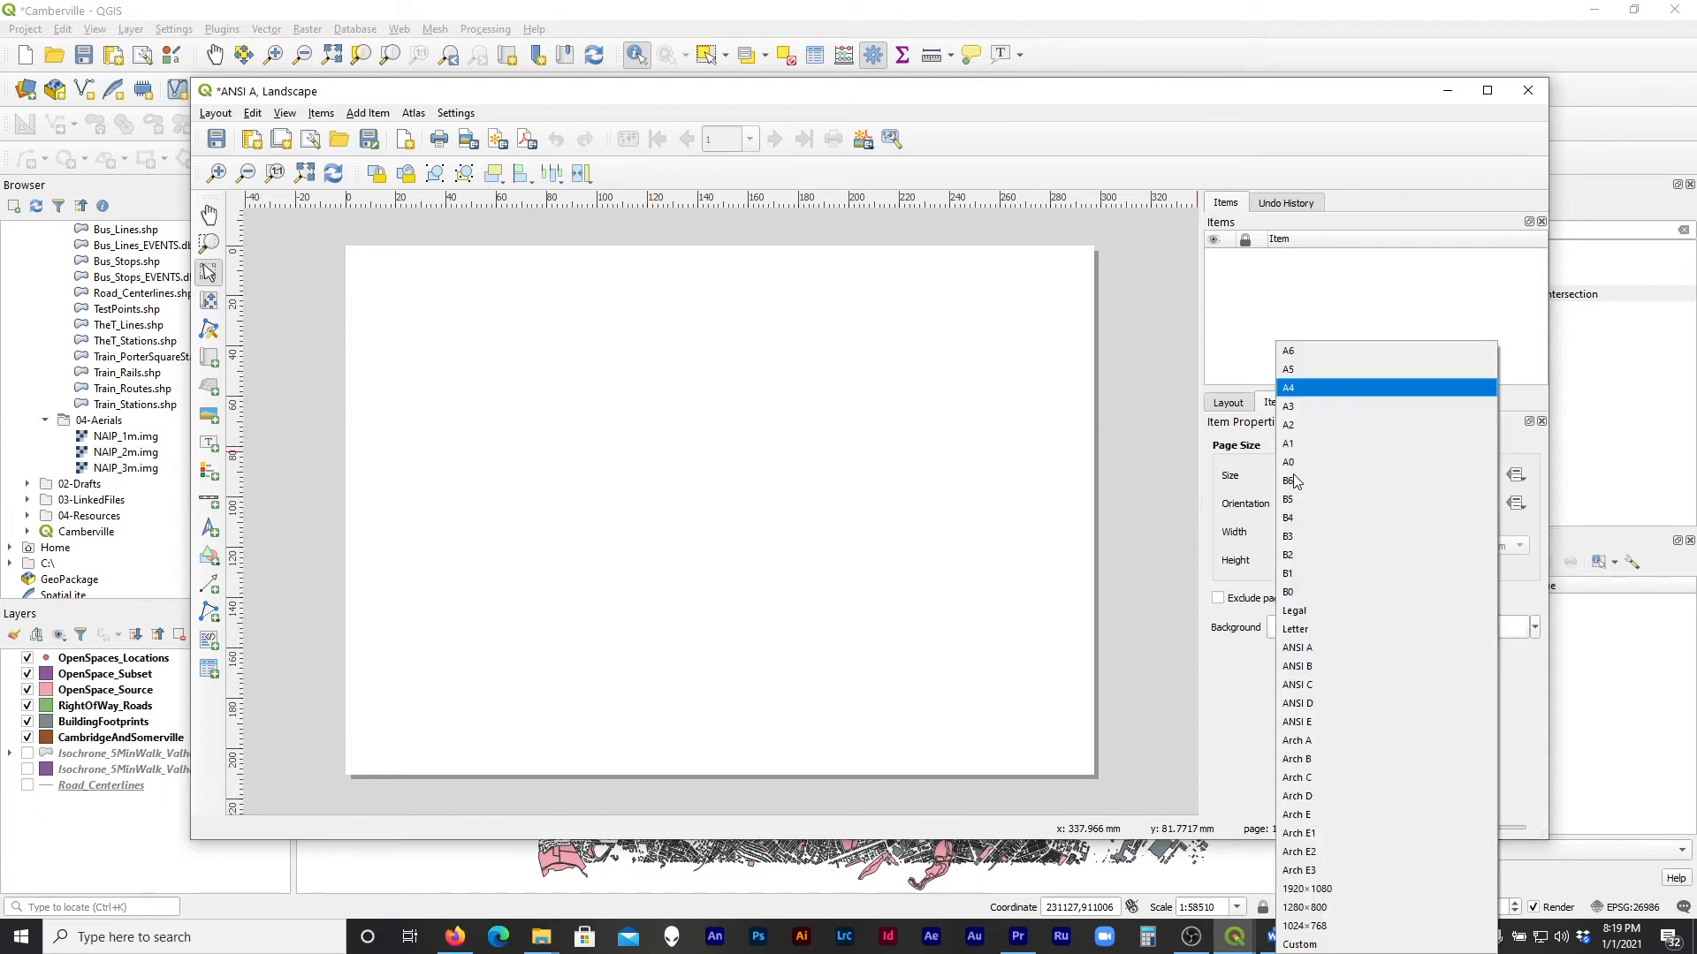
click(1320, 656)
scroll(693, 504, down, 2)
scroll(693, 504, up, 1)
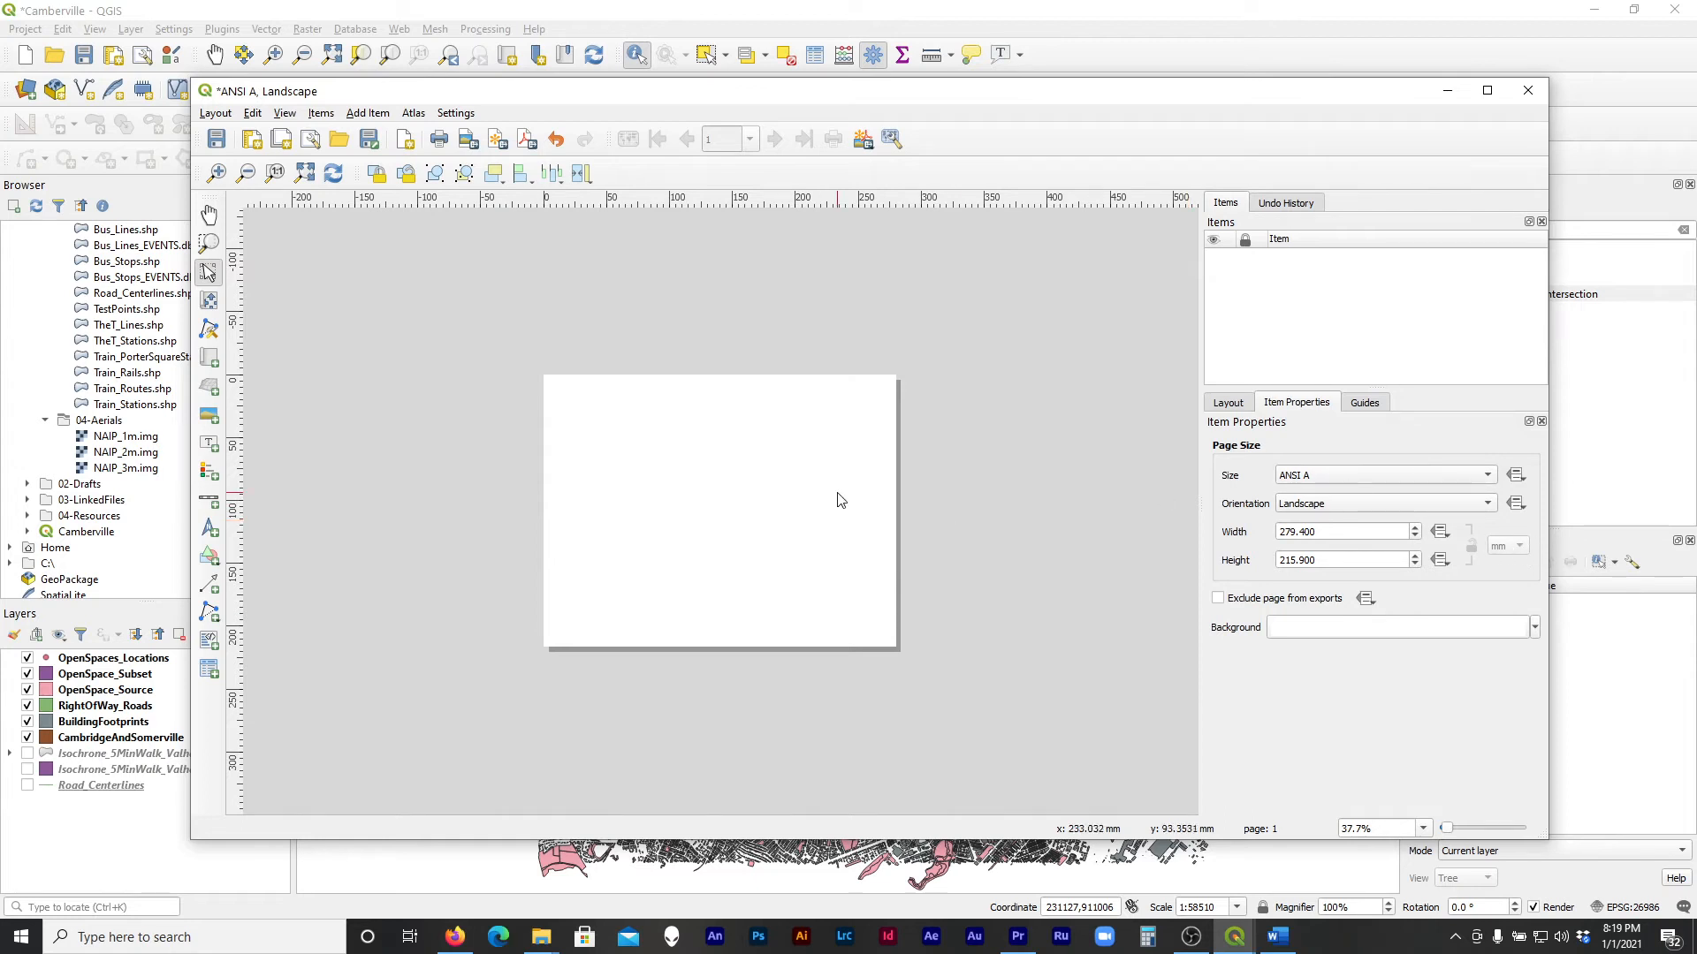
Switch the page size to Custom and change its units to inches
click(1358, 484)
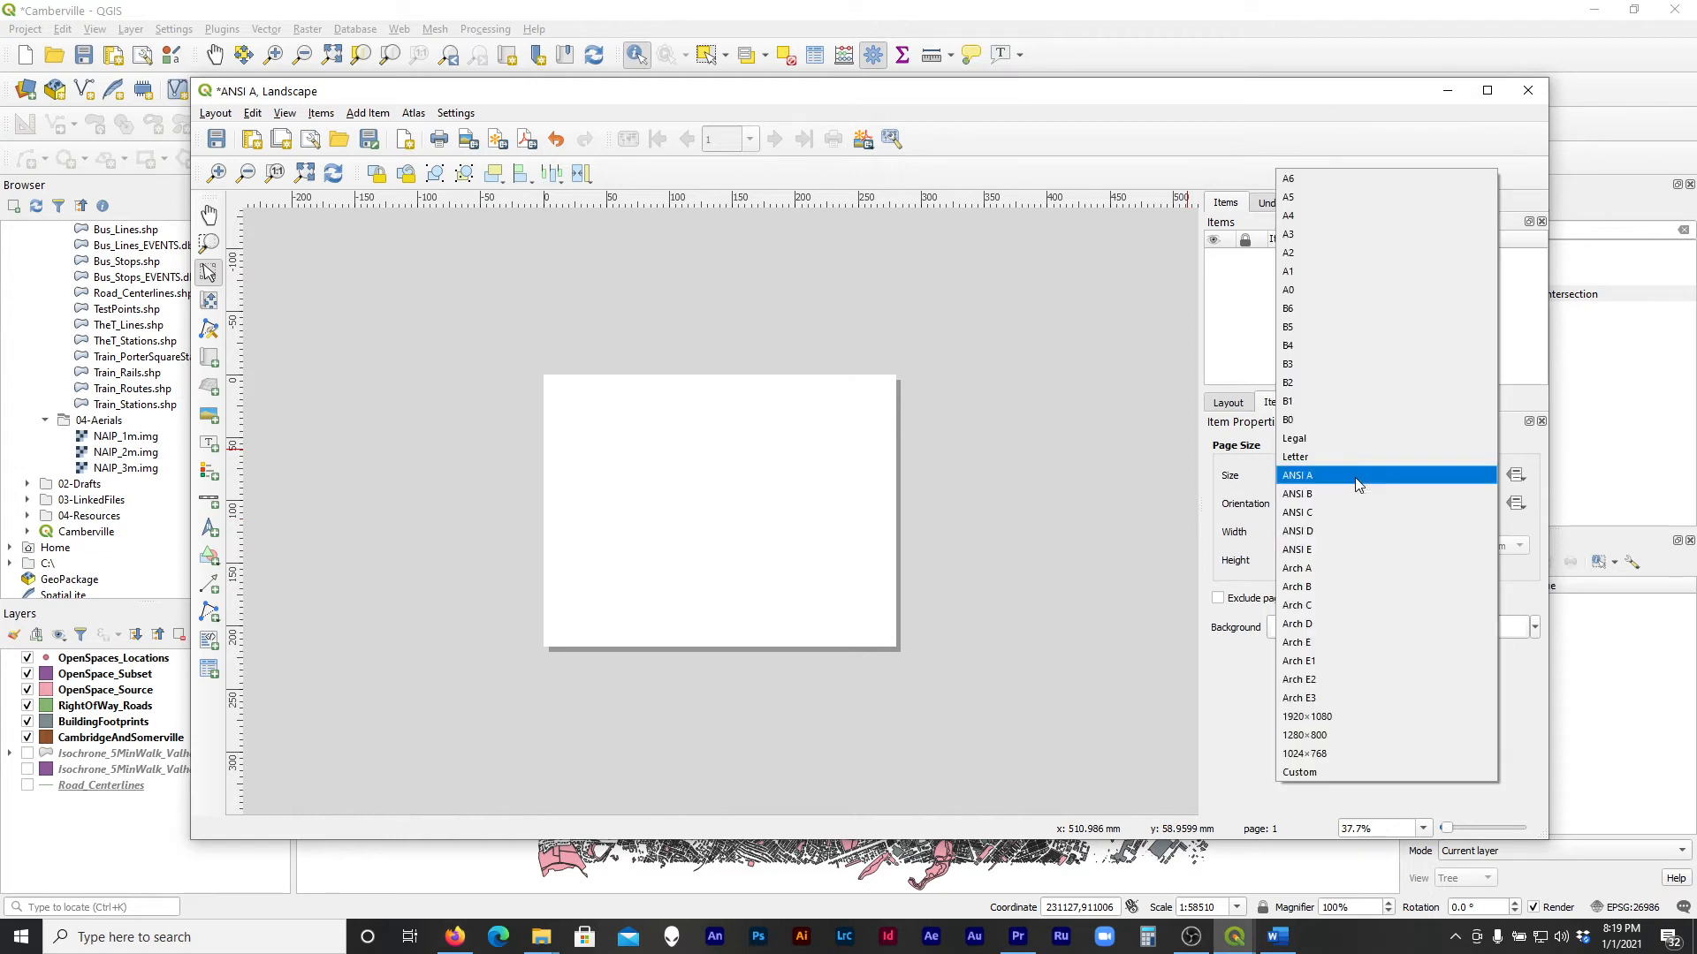
click(1317, 771)
click(1502, 551)
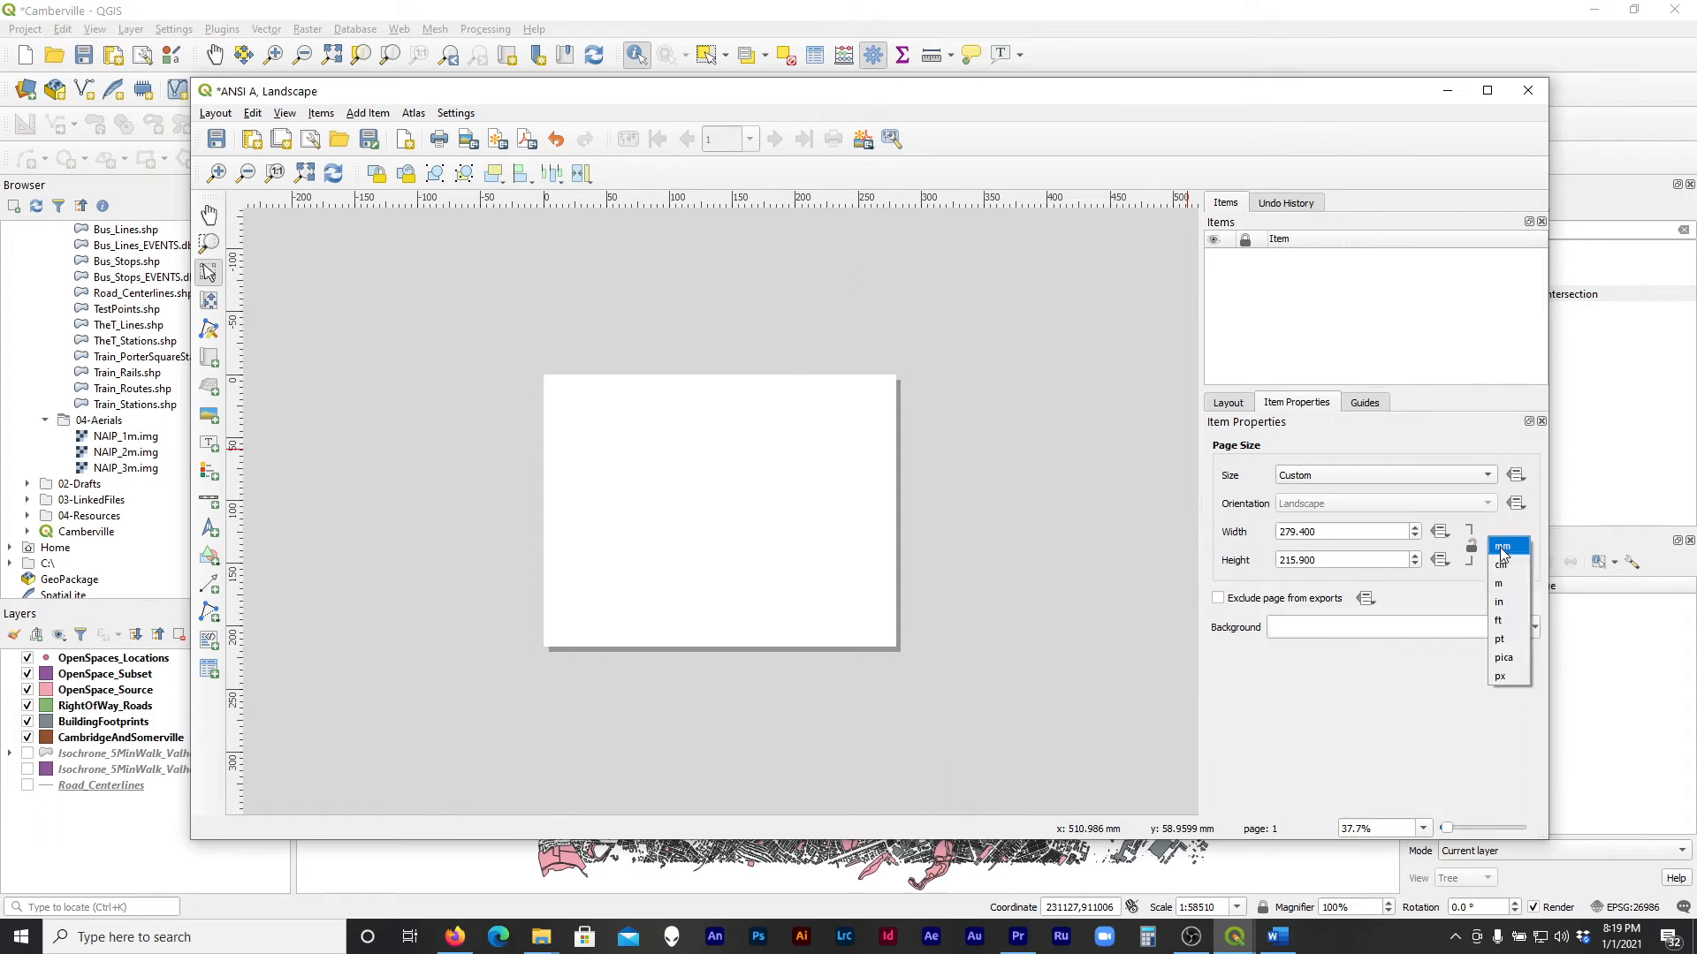
click(1513, 605)
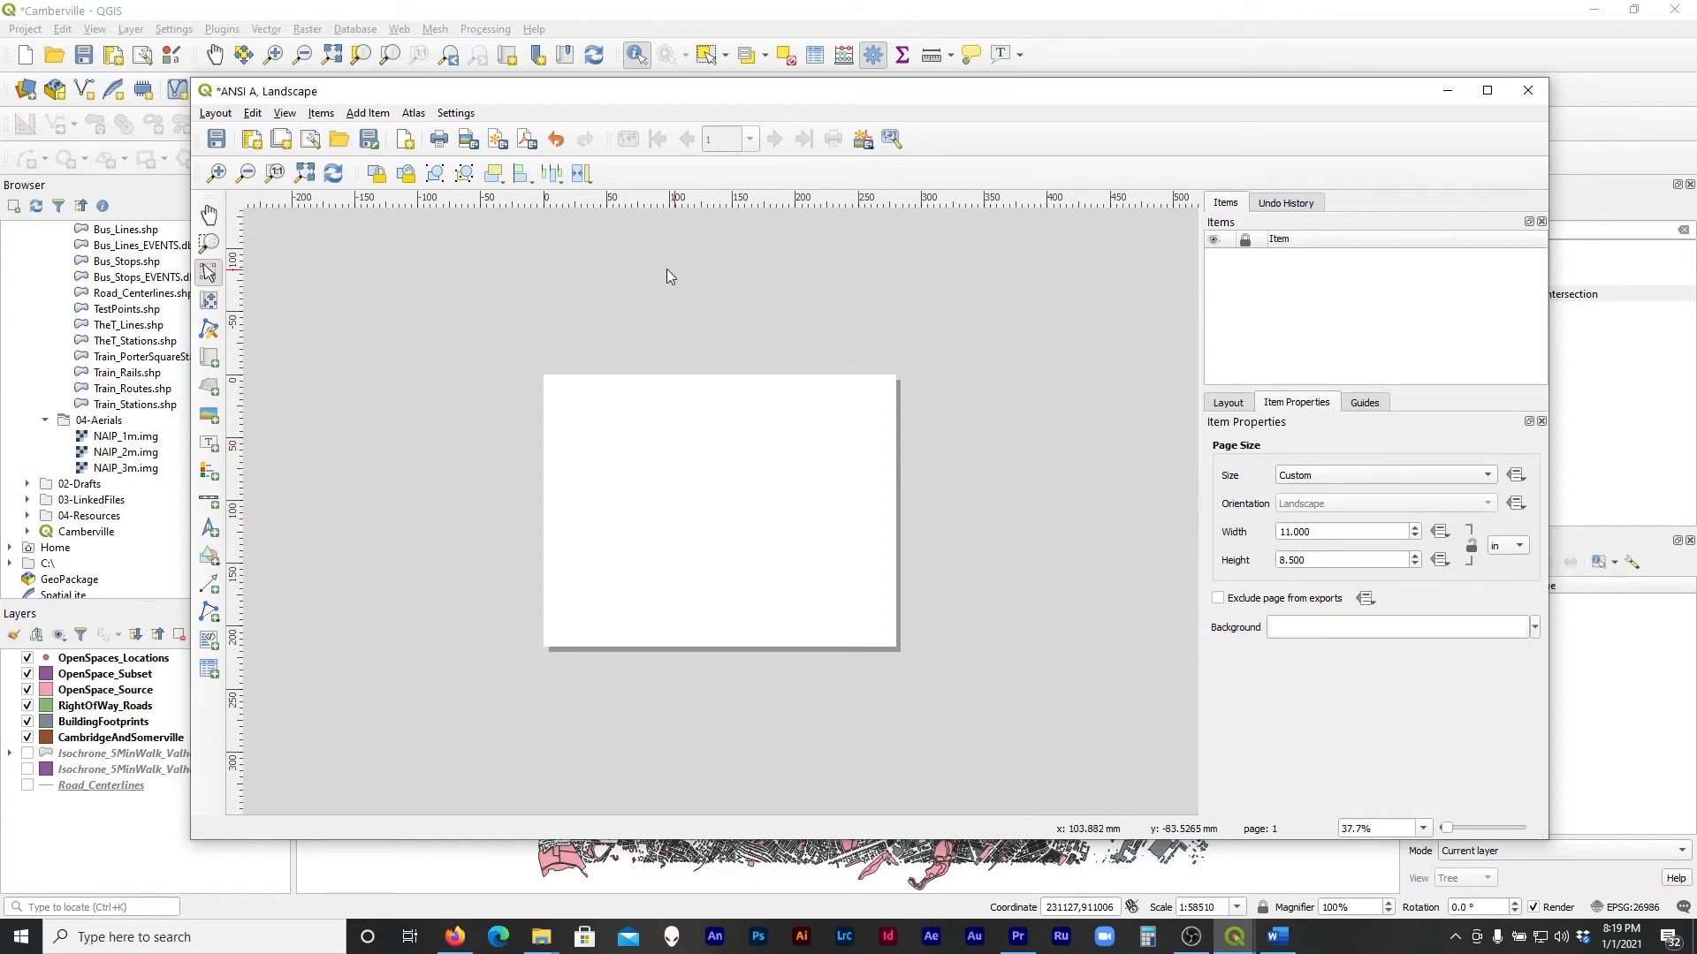
Add a map item covering the whole page, 279.4 mm wide and 215.9 mm high
click(212, 364)
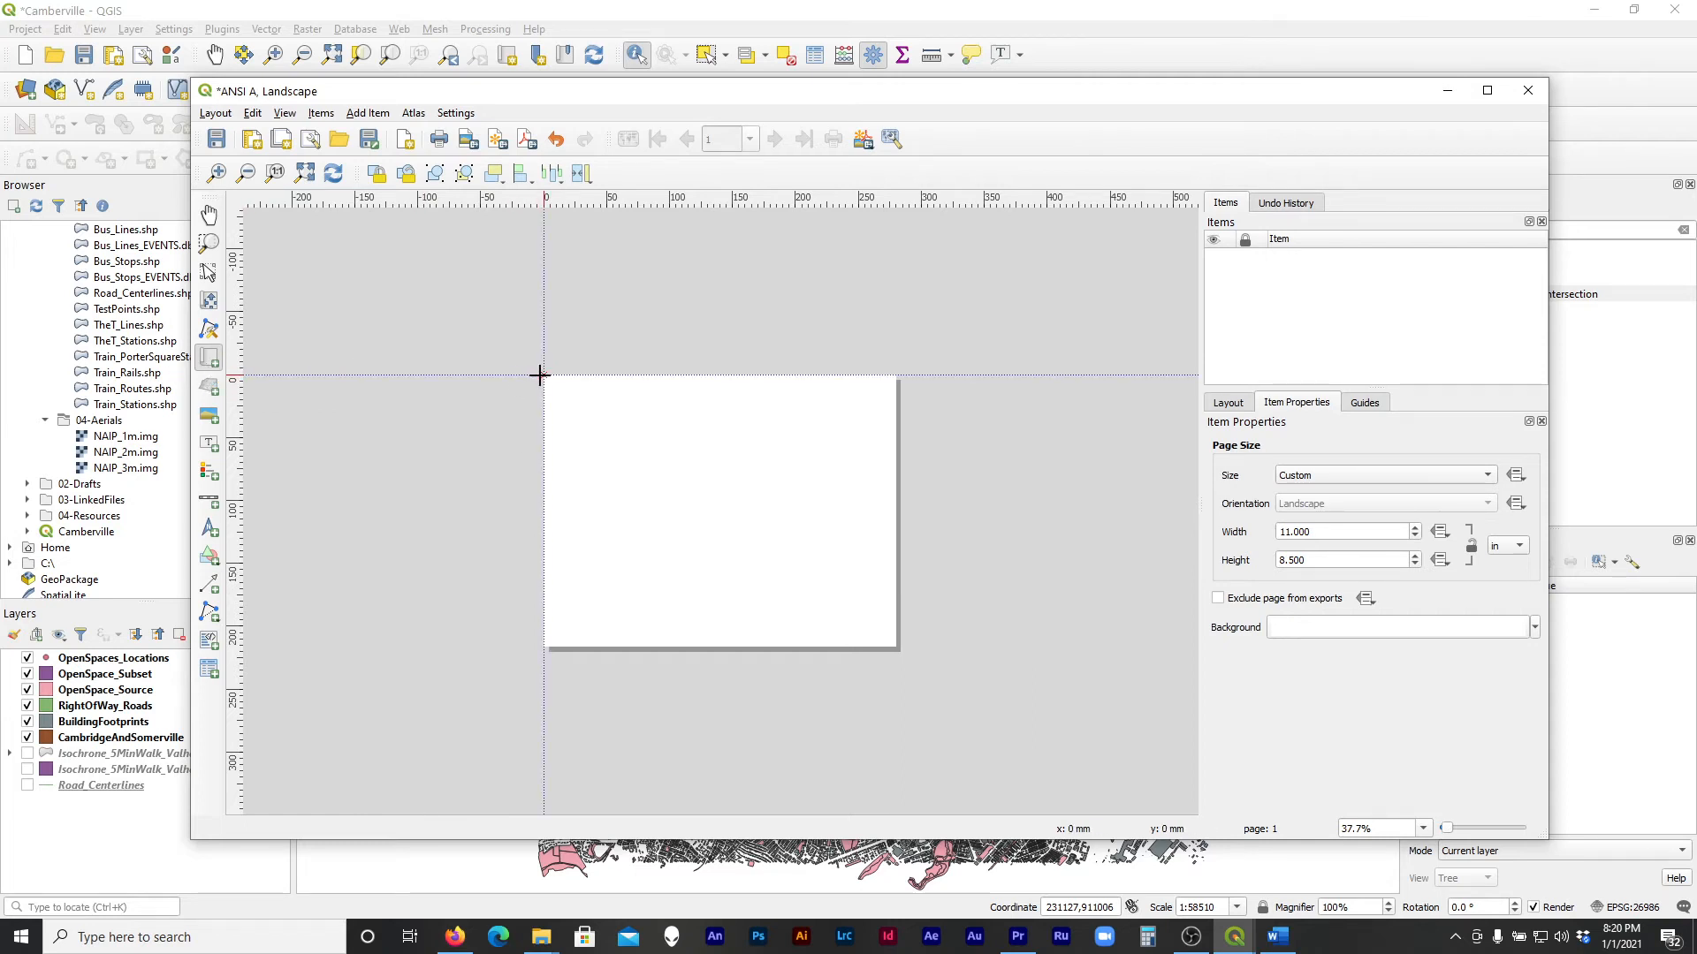
drag(540, 375, 894, 646)
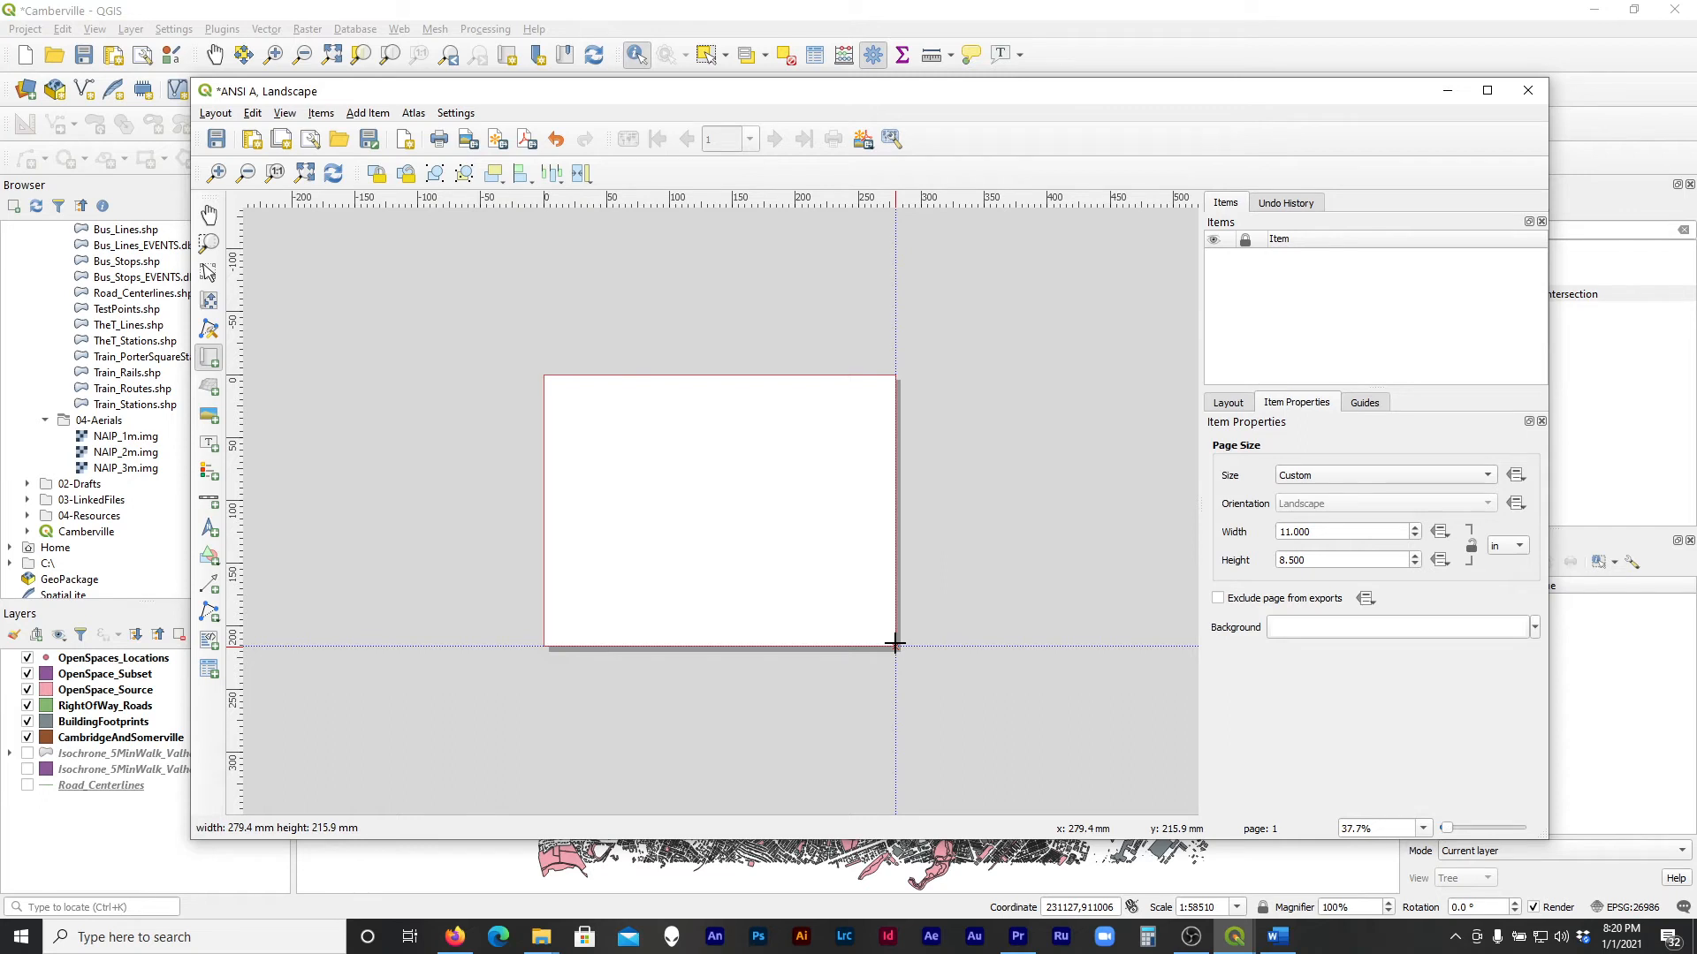
drag(894, 644, 894, 644)
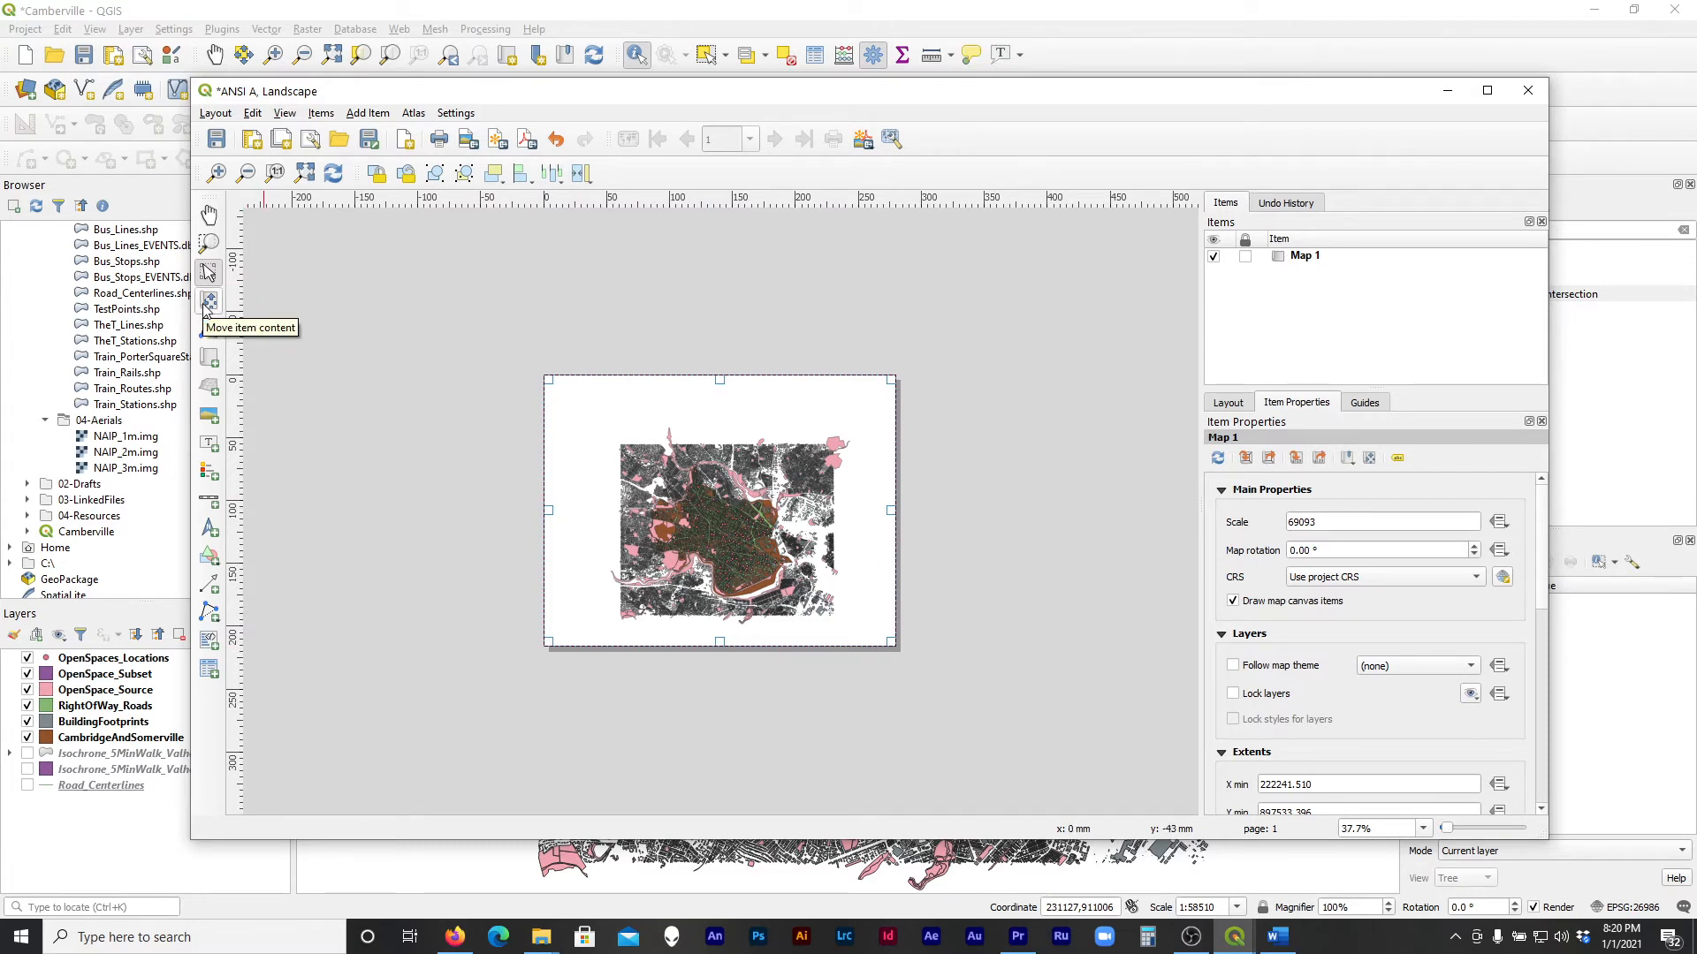
Move and enlarge the map item's content so Cambridge and Somerville fill the page, at a scale of about 1:34546
click(209, 302)
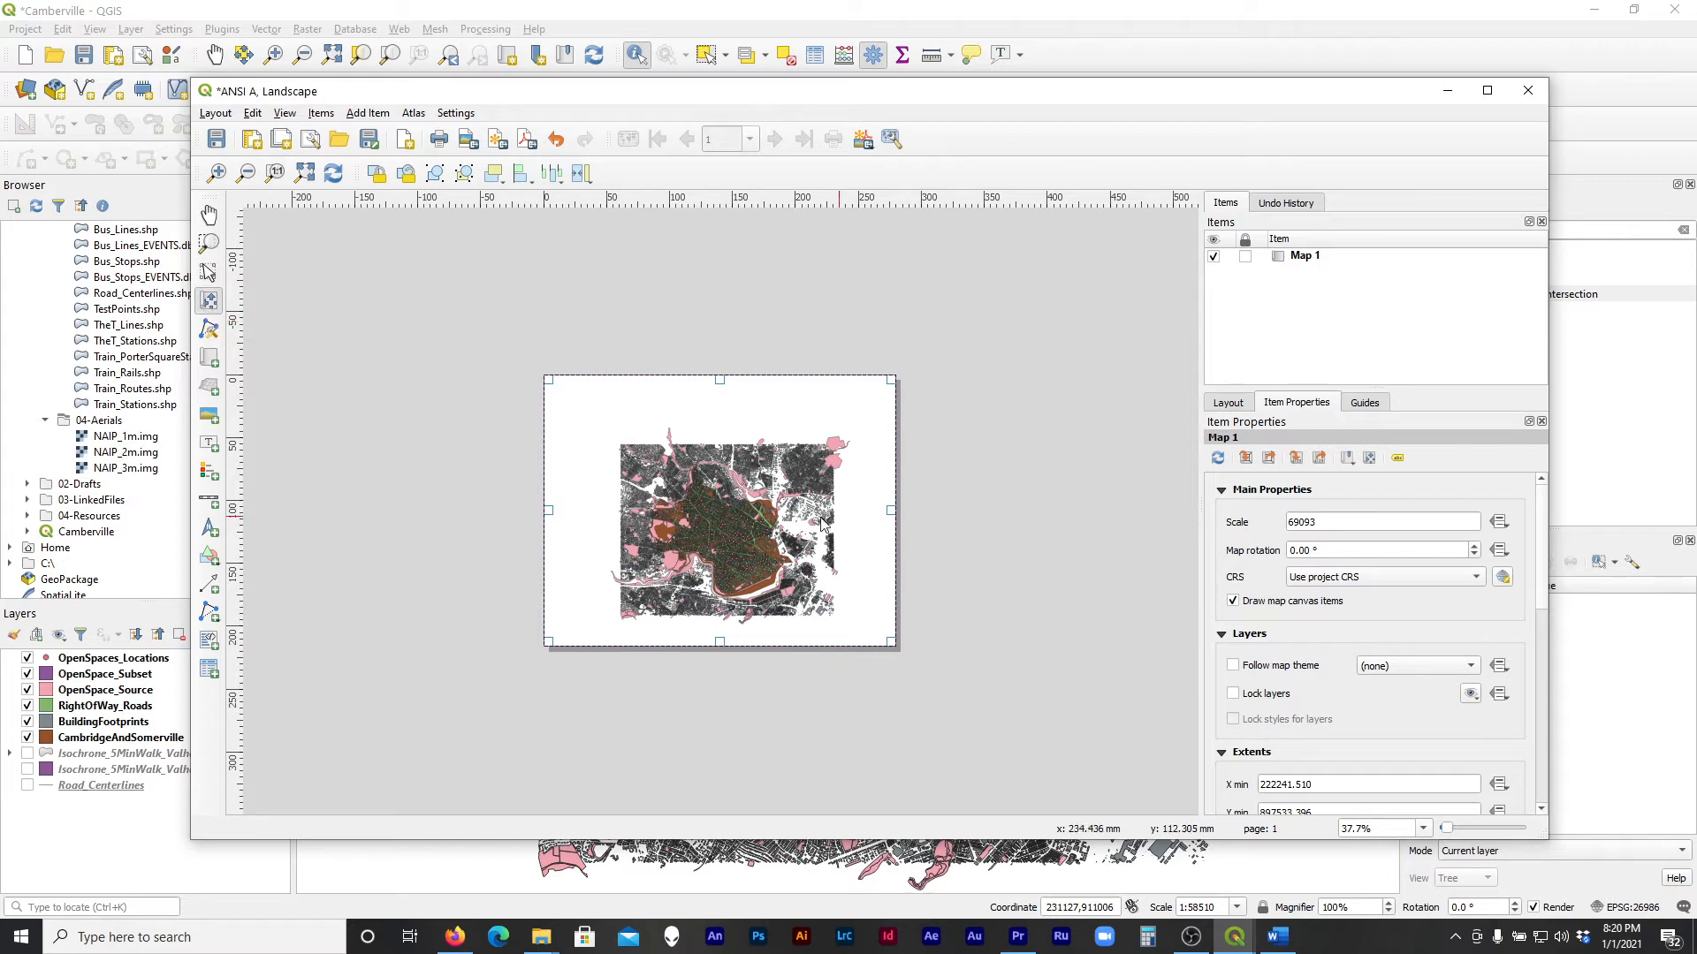
drag(750, 541, 740, 523)
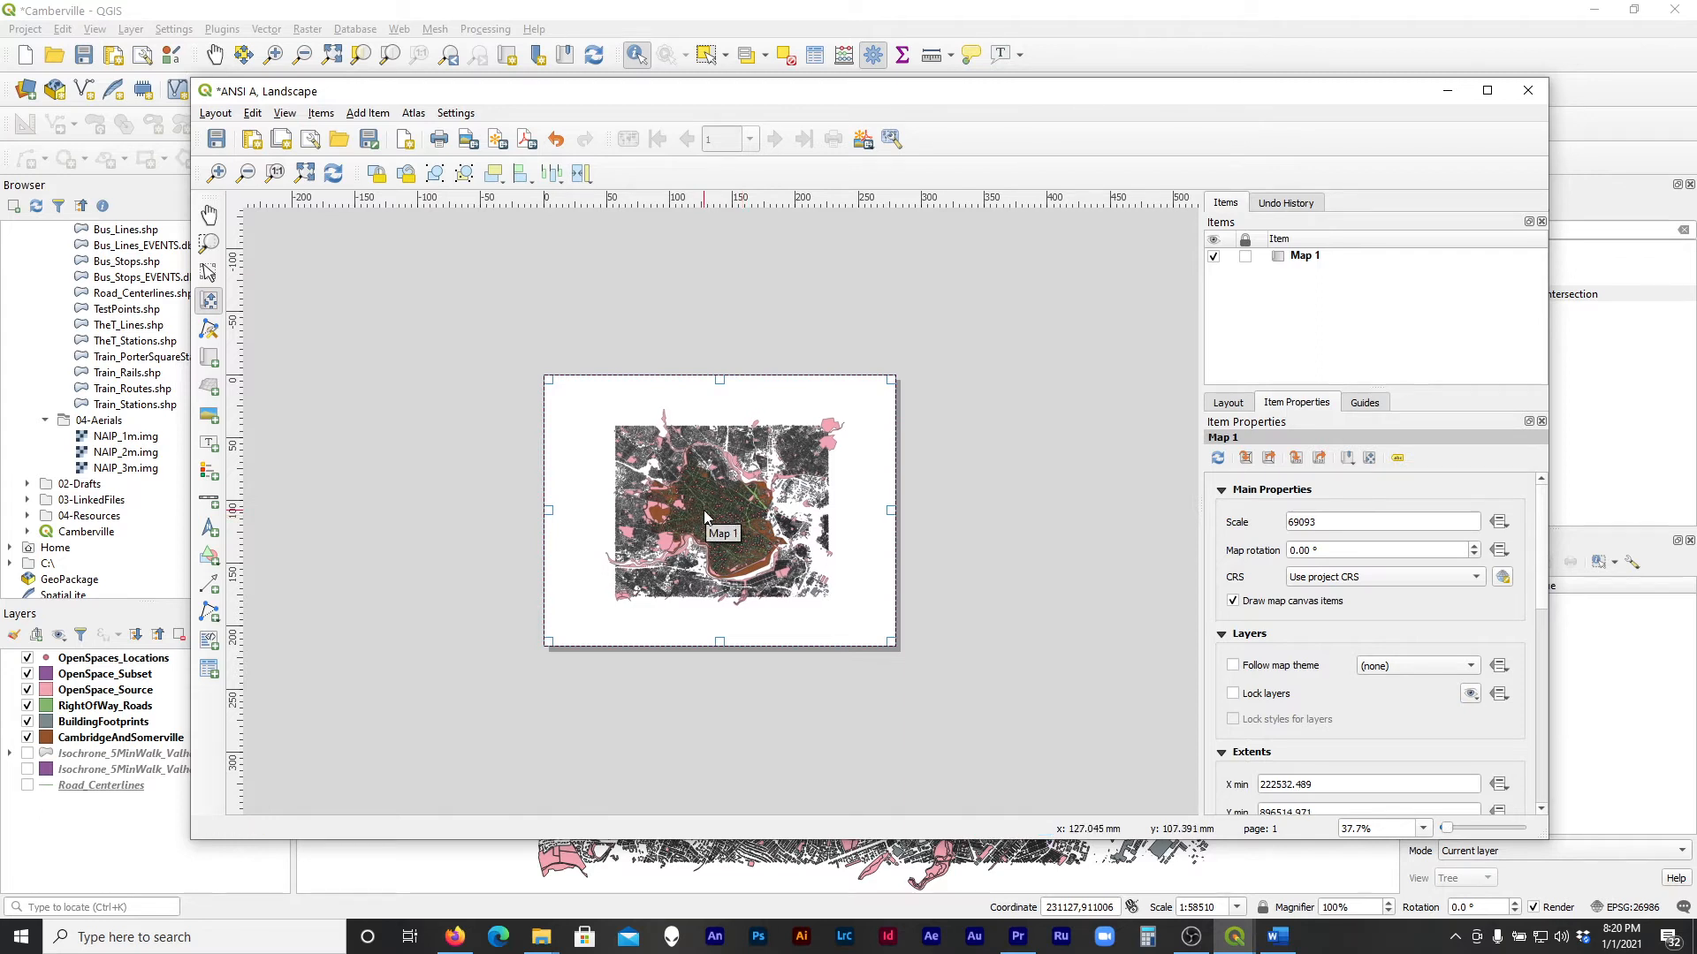
scroll(712, 532, up, 1)
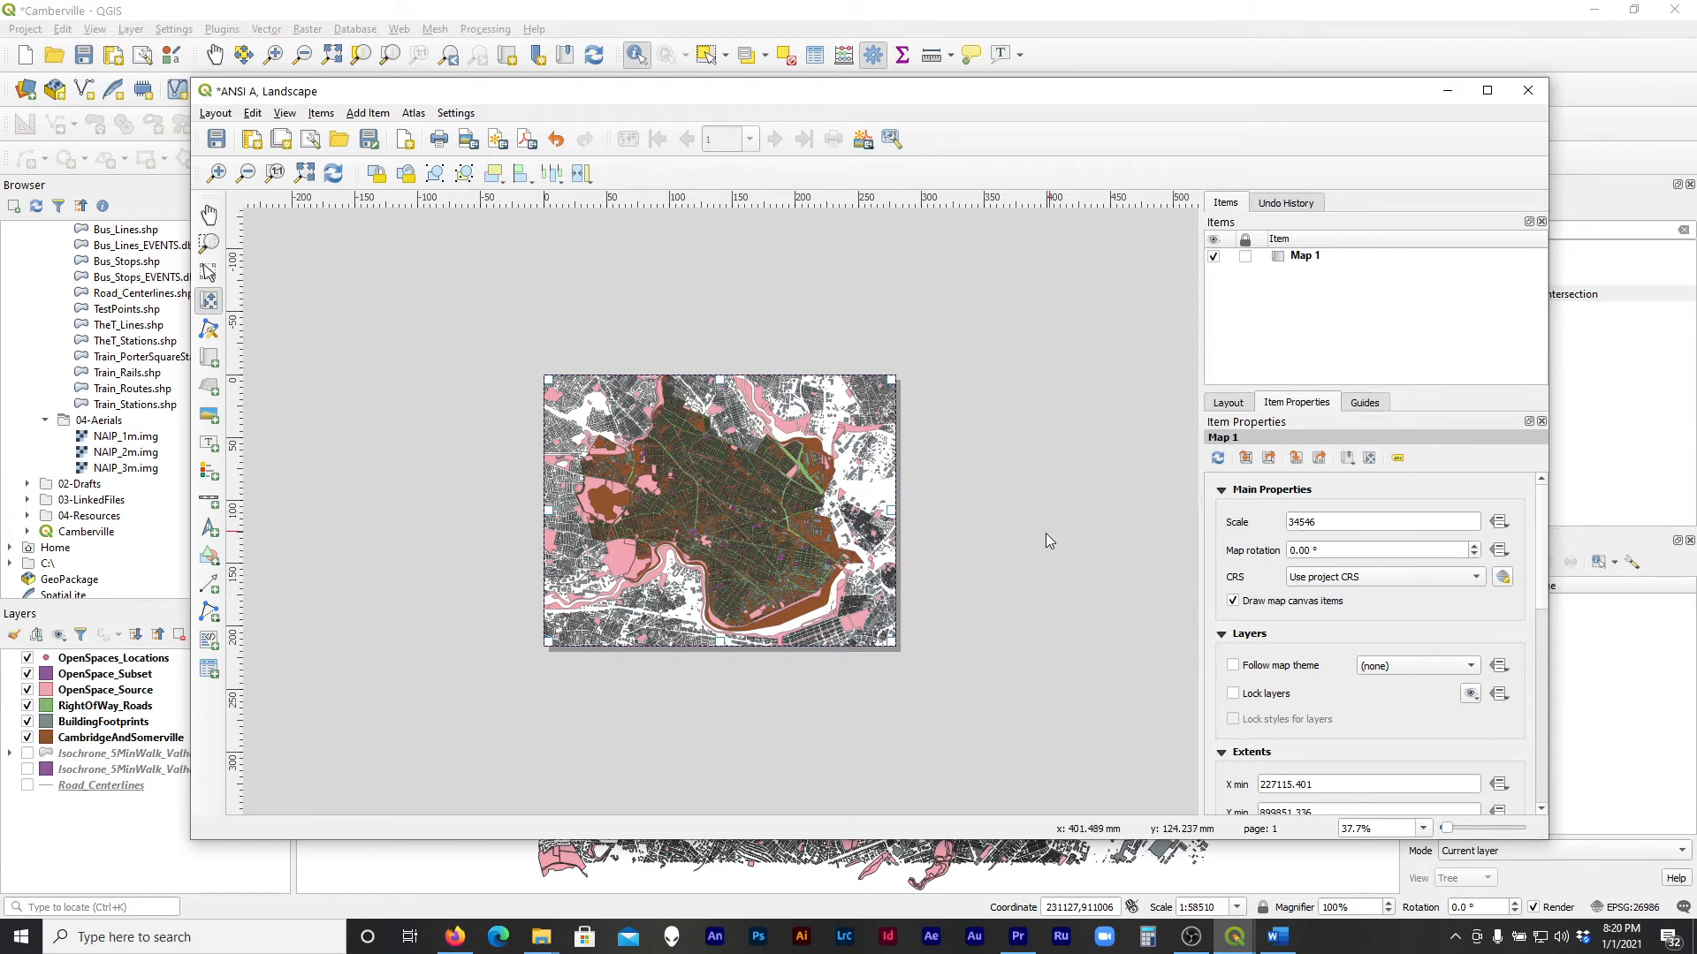
drag(701, 500, 704, 493)
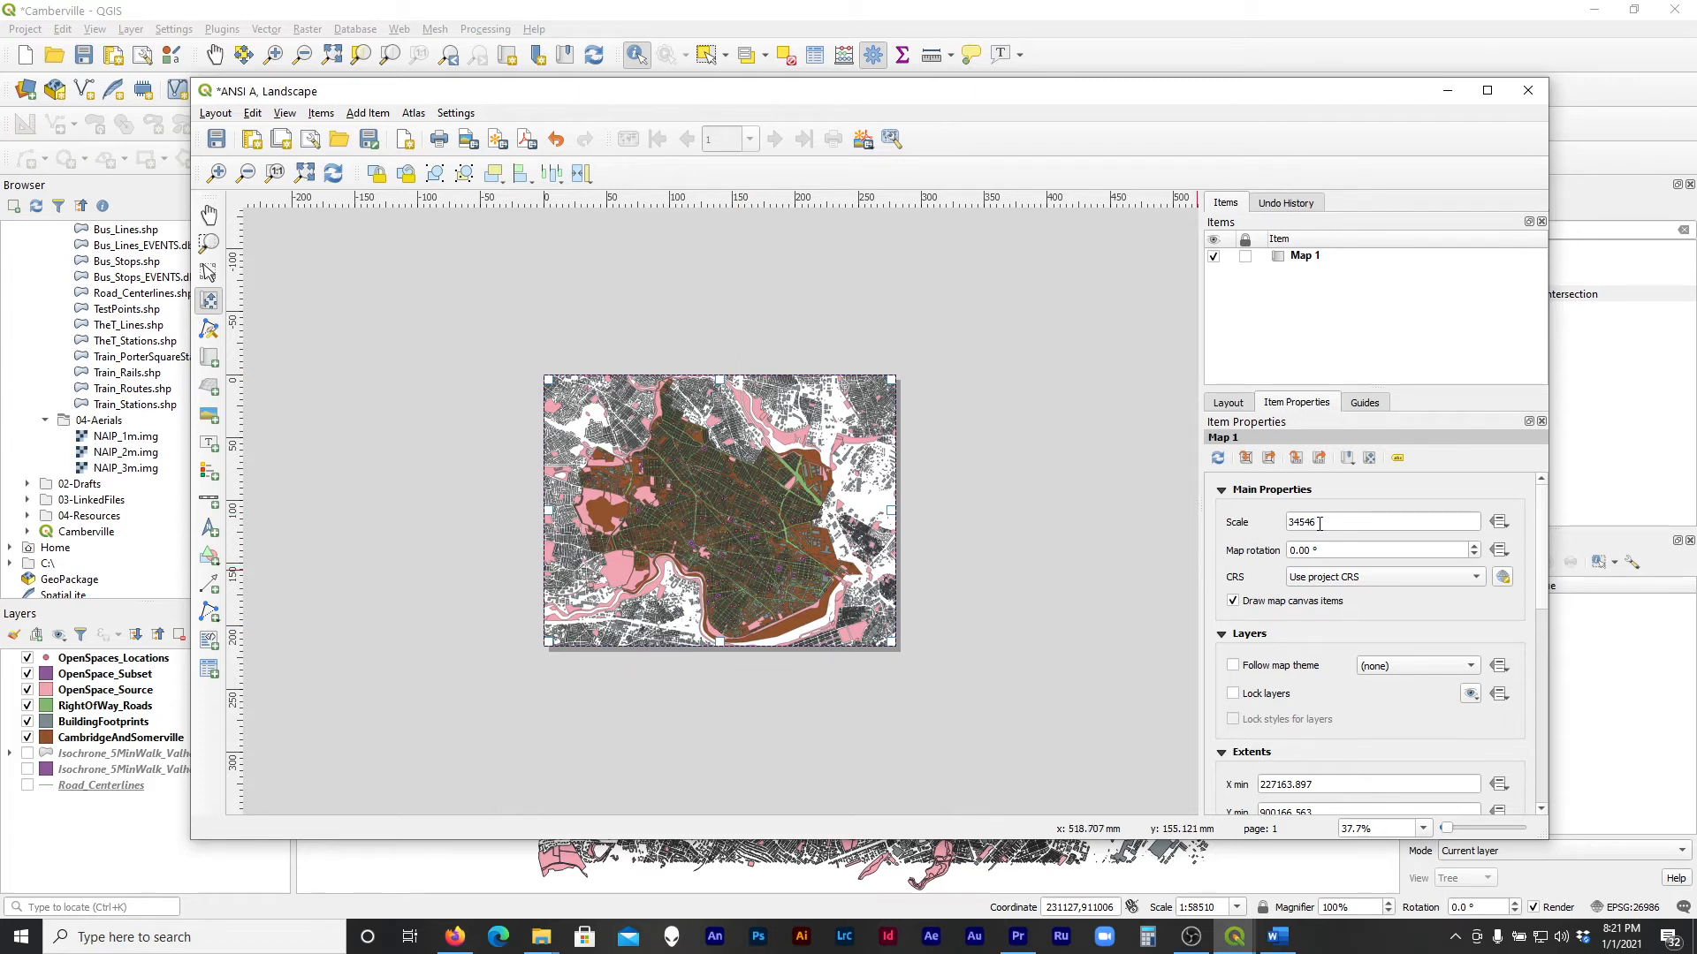
Set the scale of Map 1 to 36000
drag(1322, 522, 1280, 524)
click(1343, 527)
drag(1343, 527, 1278, 527)
text(36000)
key(Return)
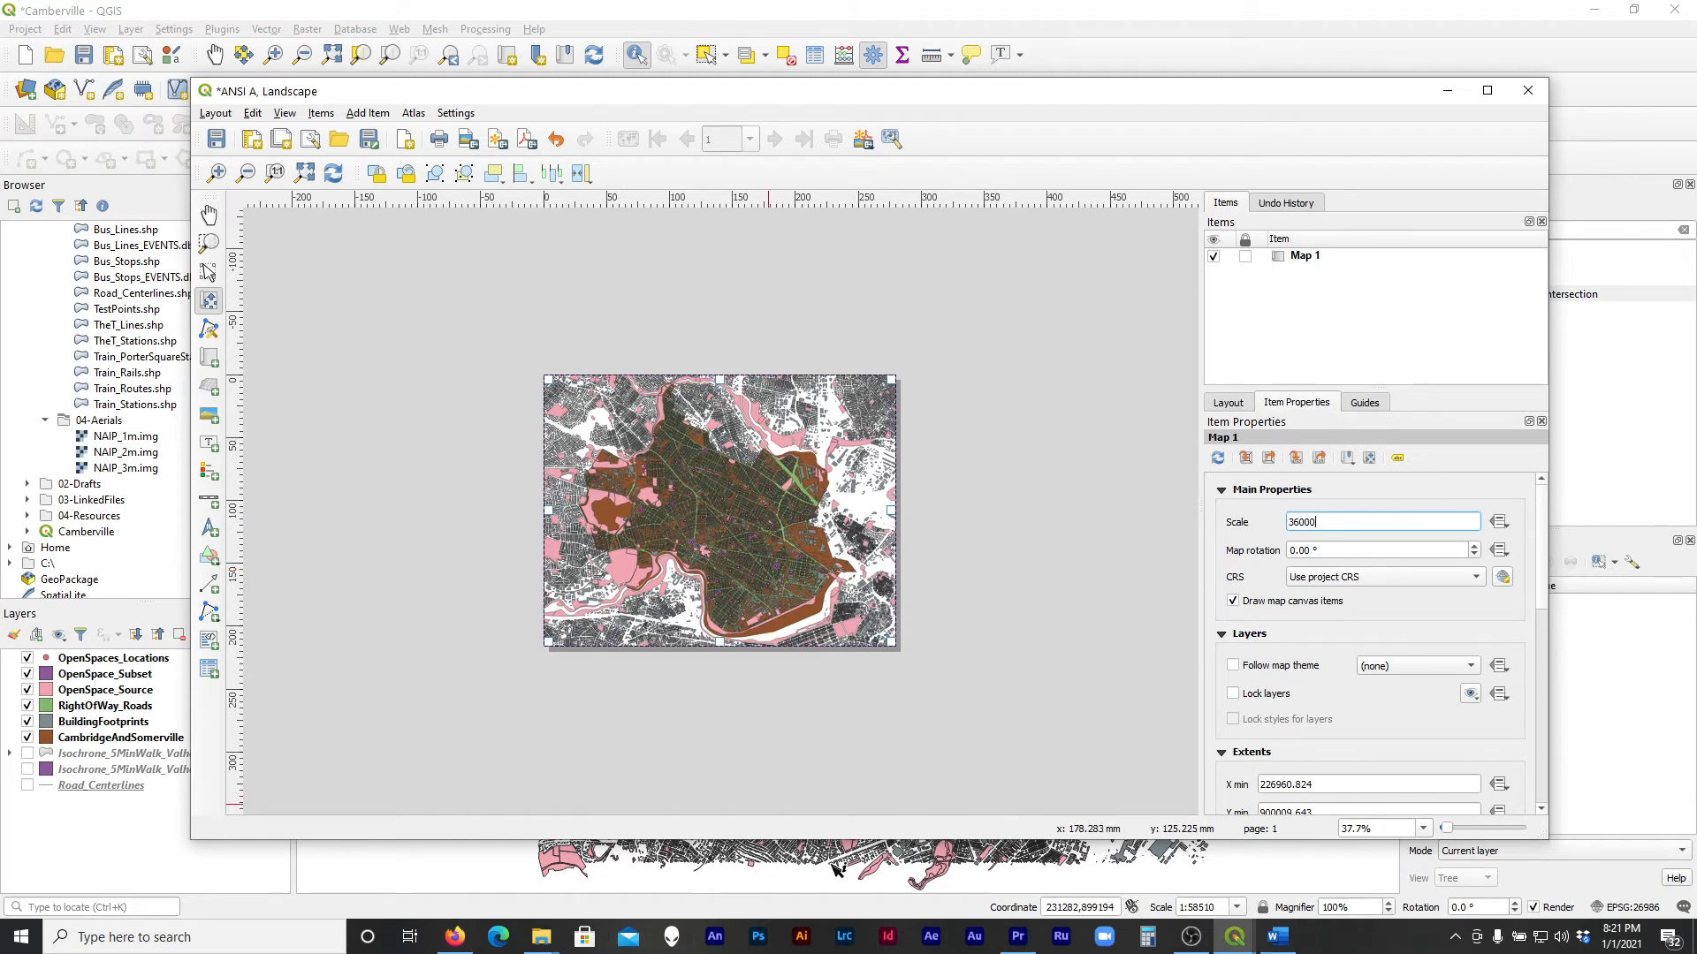
Switch to Calculator and divide the map scale of 36000 by 12
click(1146, 938)
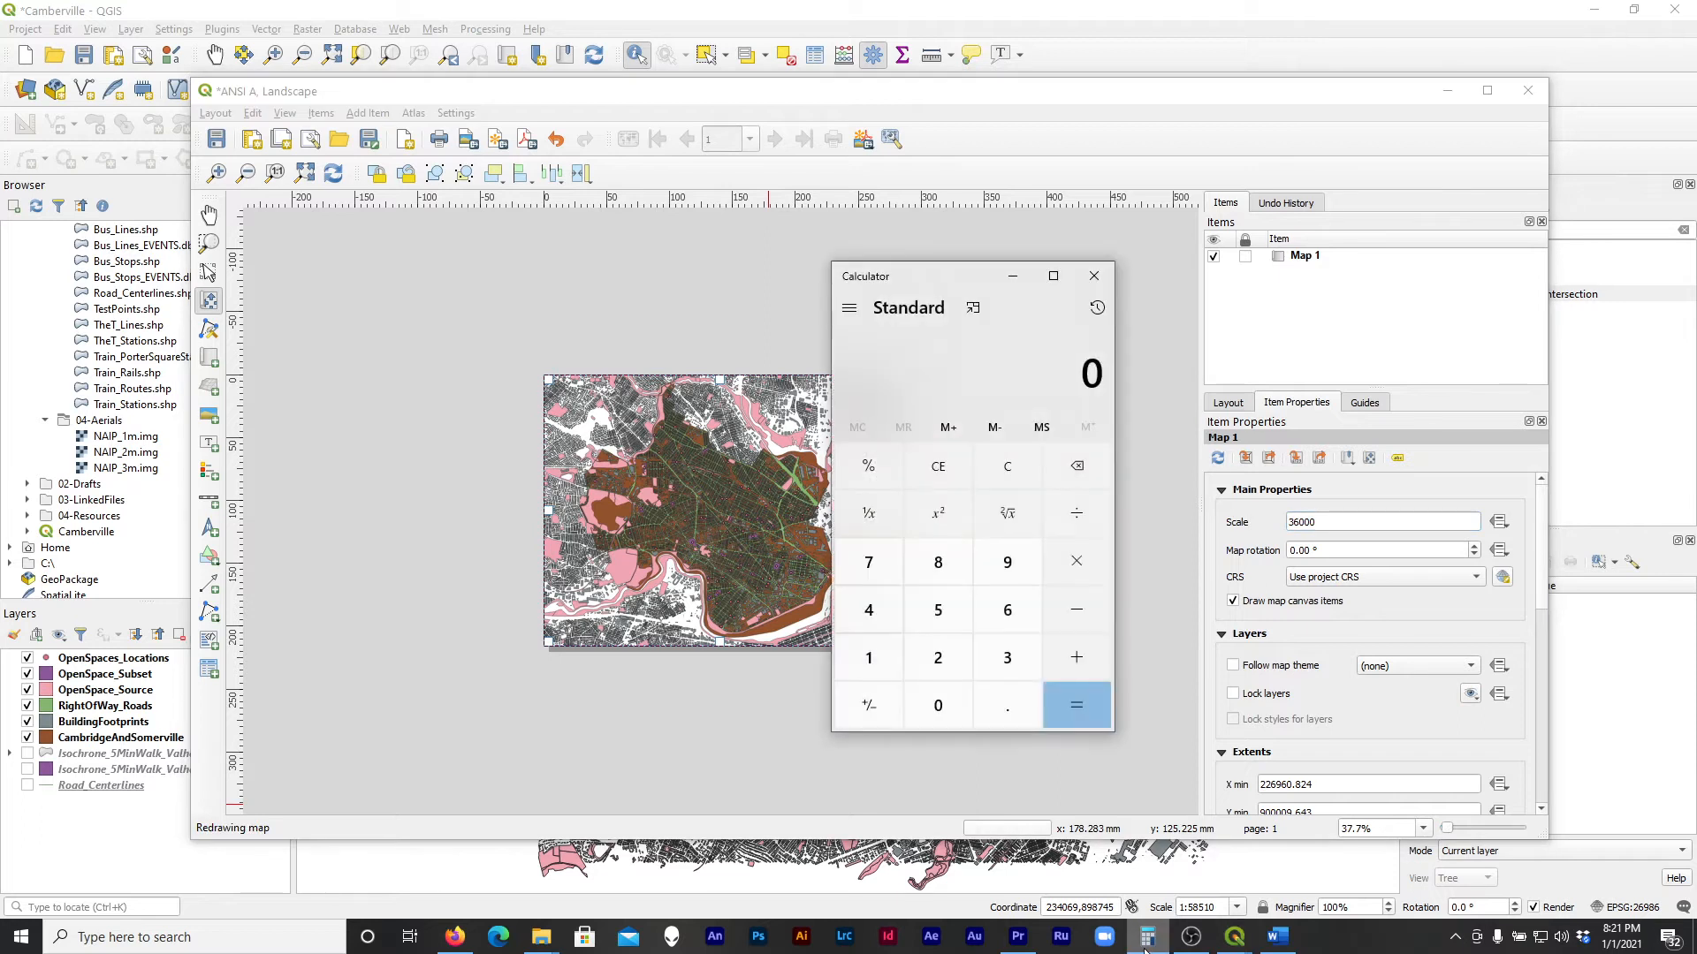
text(360000)
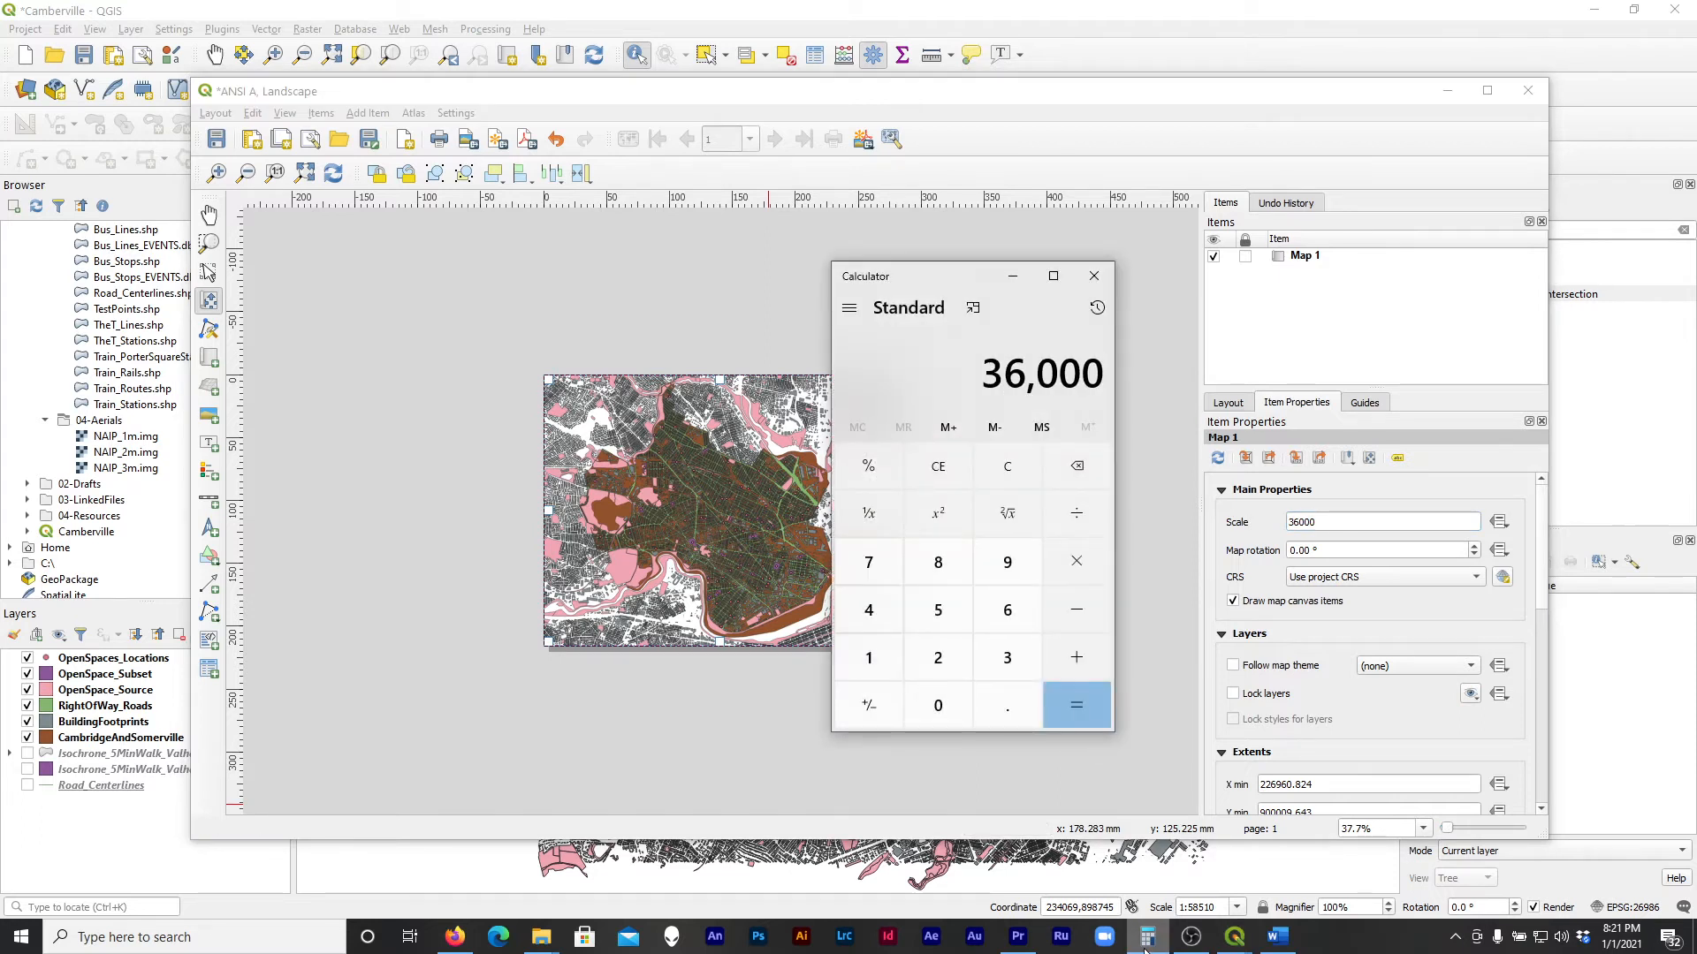
key(slash)
text(12)
key(Return)
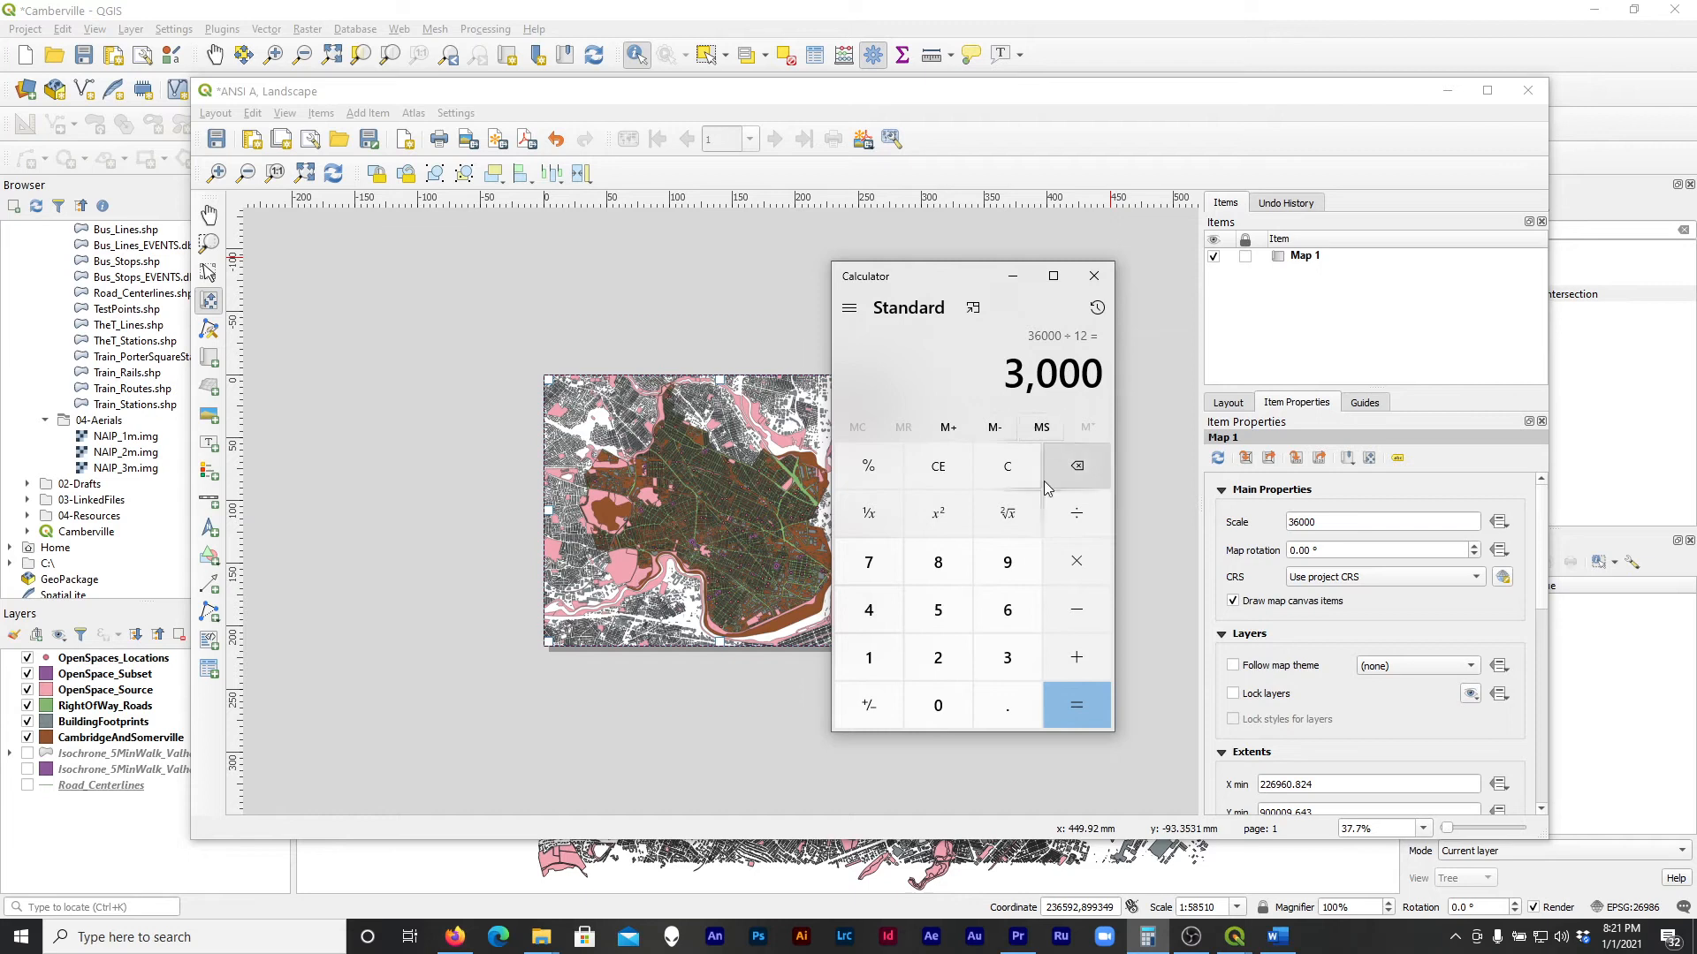
Clear the calculation, divide 63360 by 2, and close Calculator
click(1009, 467)
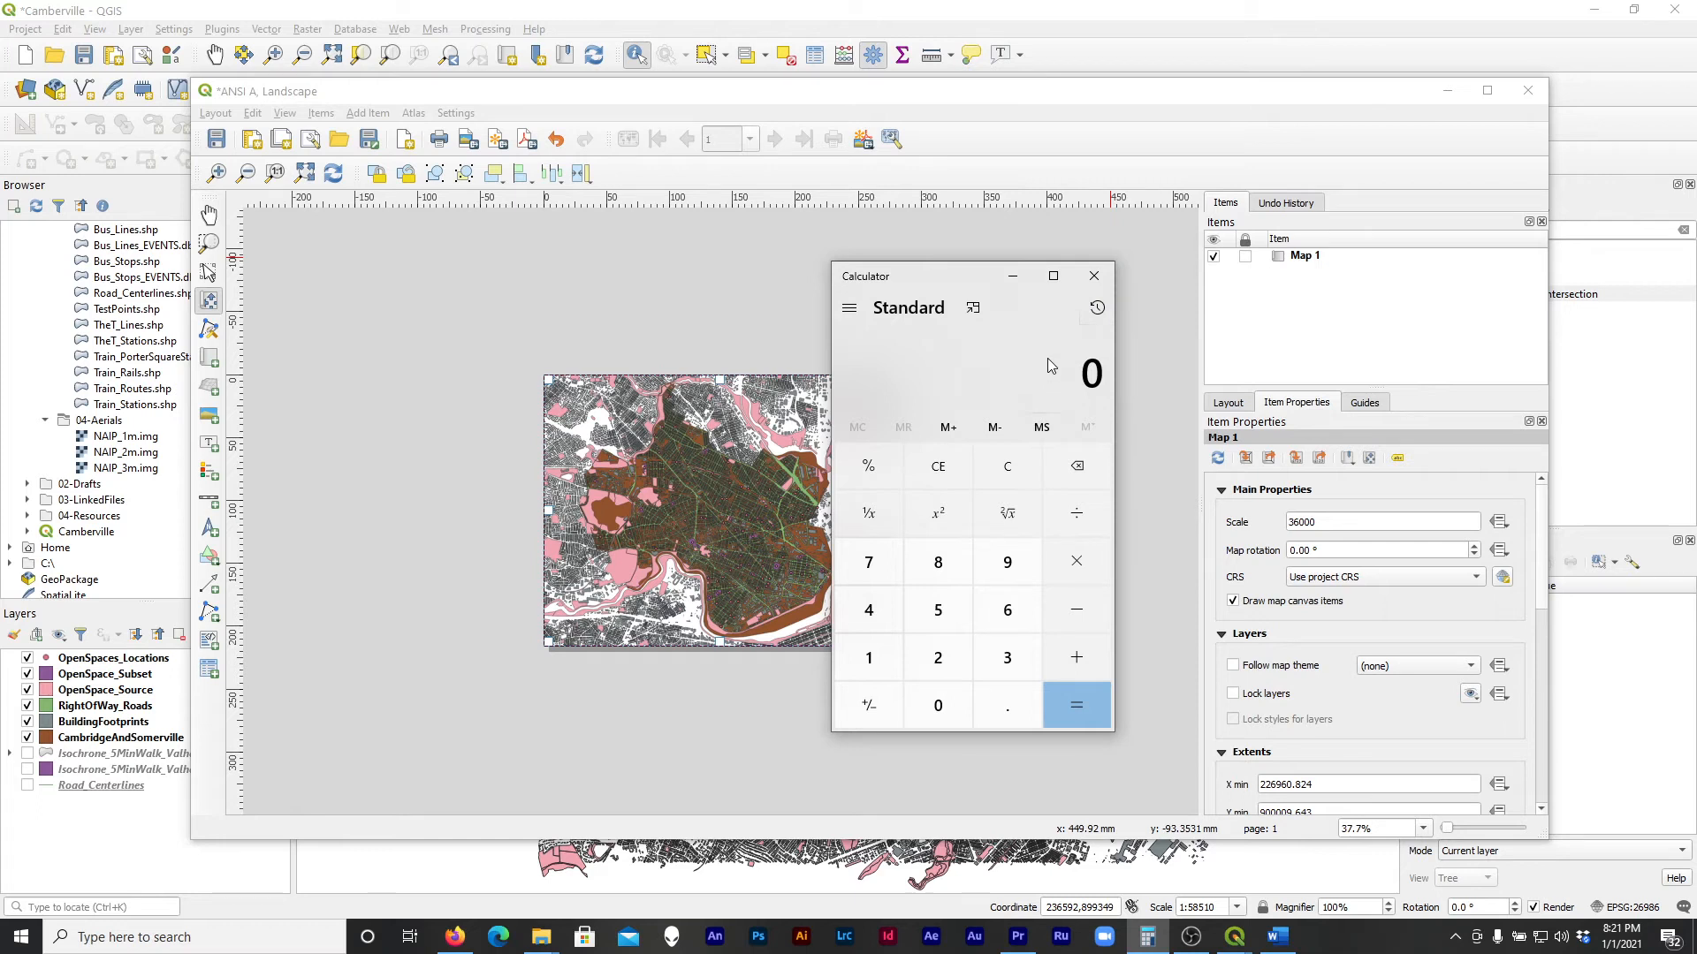
text(63360)
key(slash)
text(2)
key(Return)
drag(1092, 375, 977, 366)
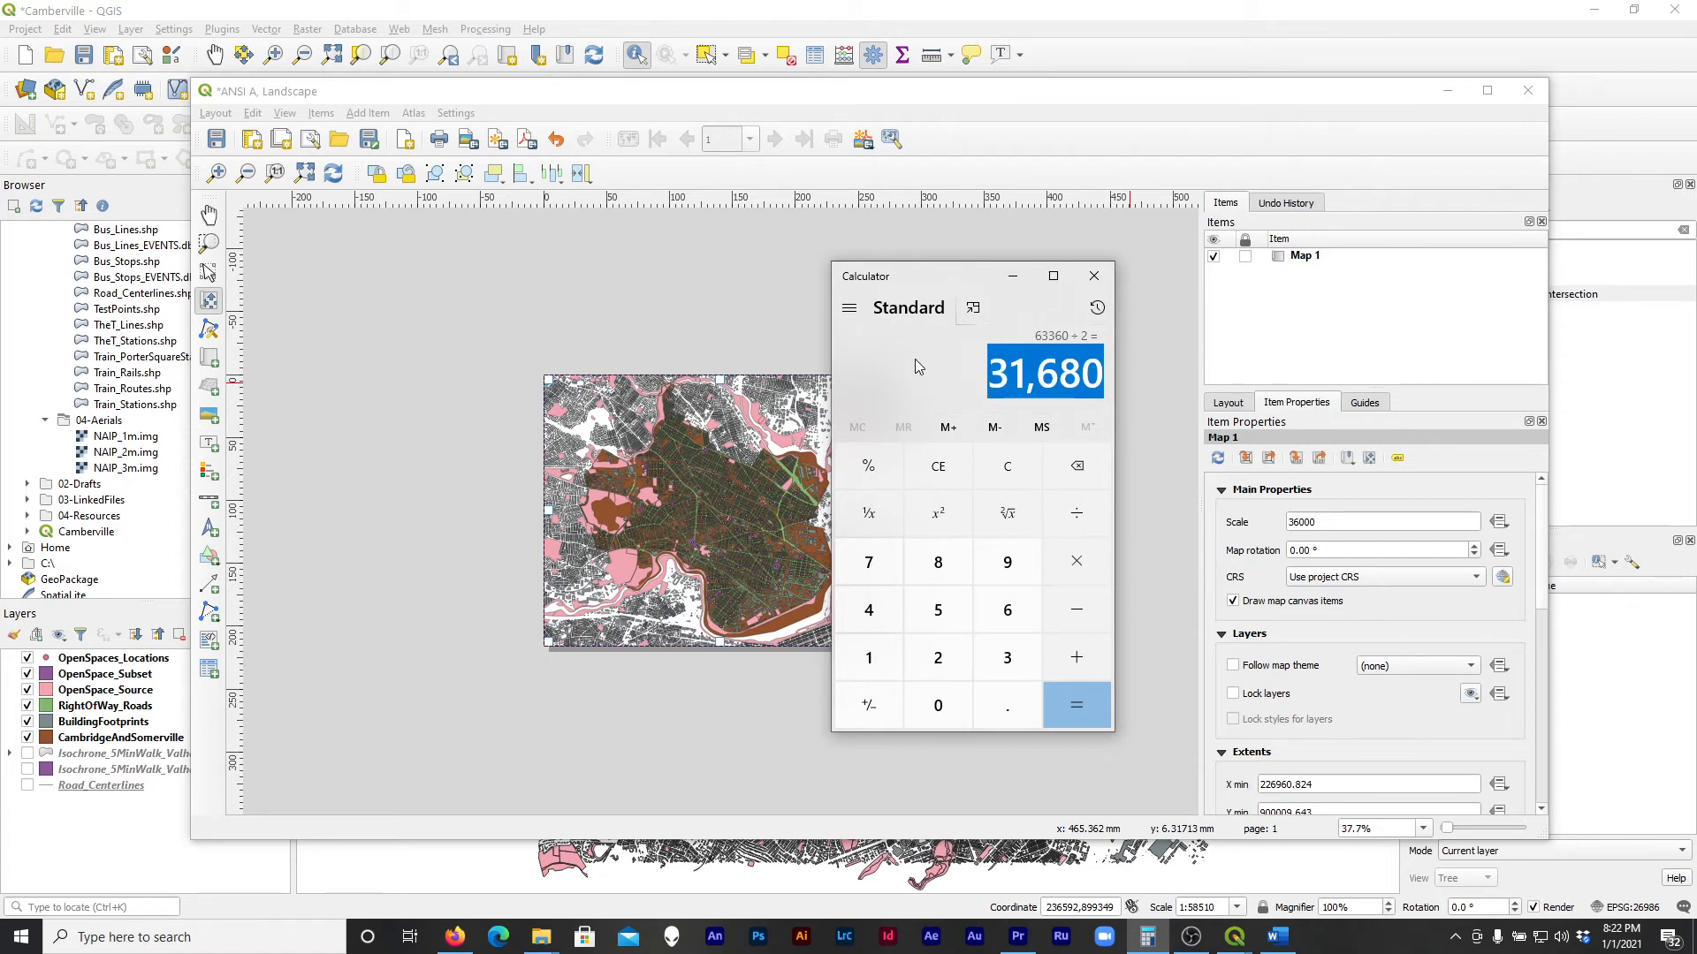
drag(971, 280, 1096, 262)
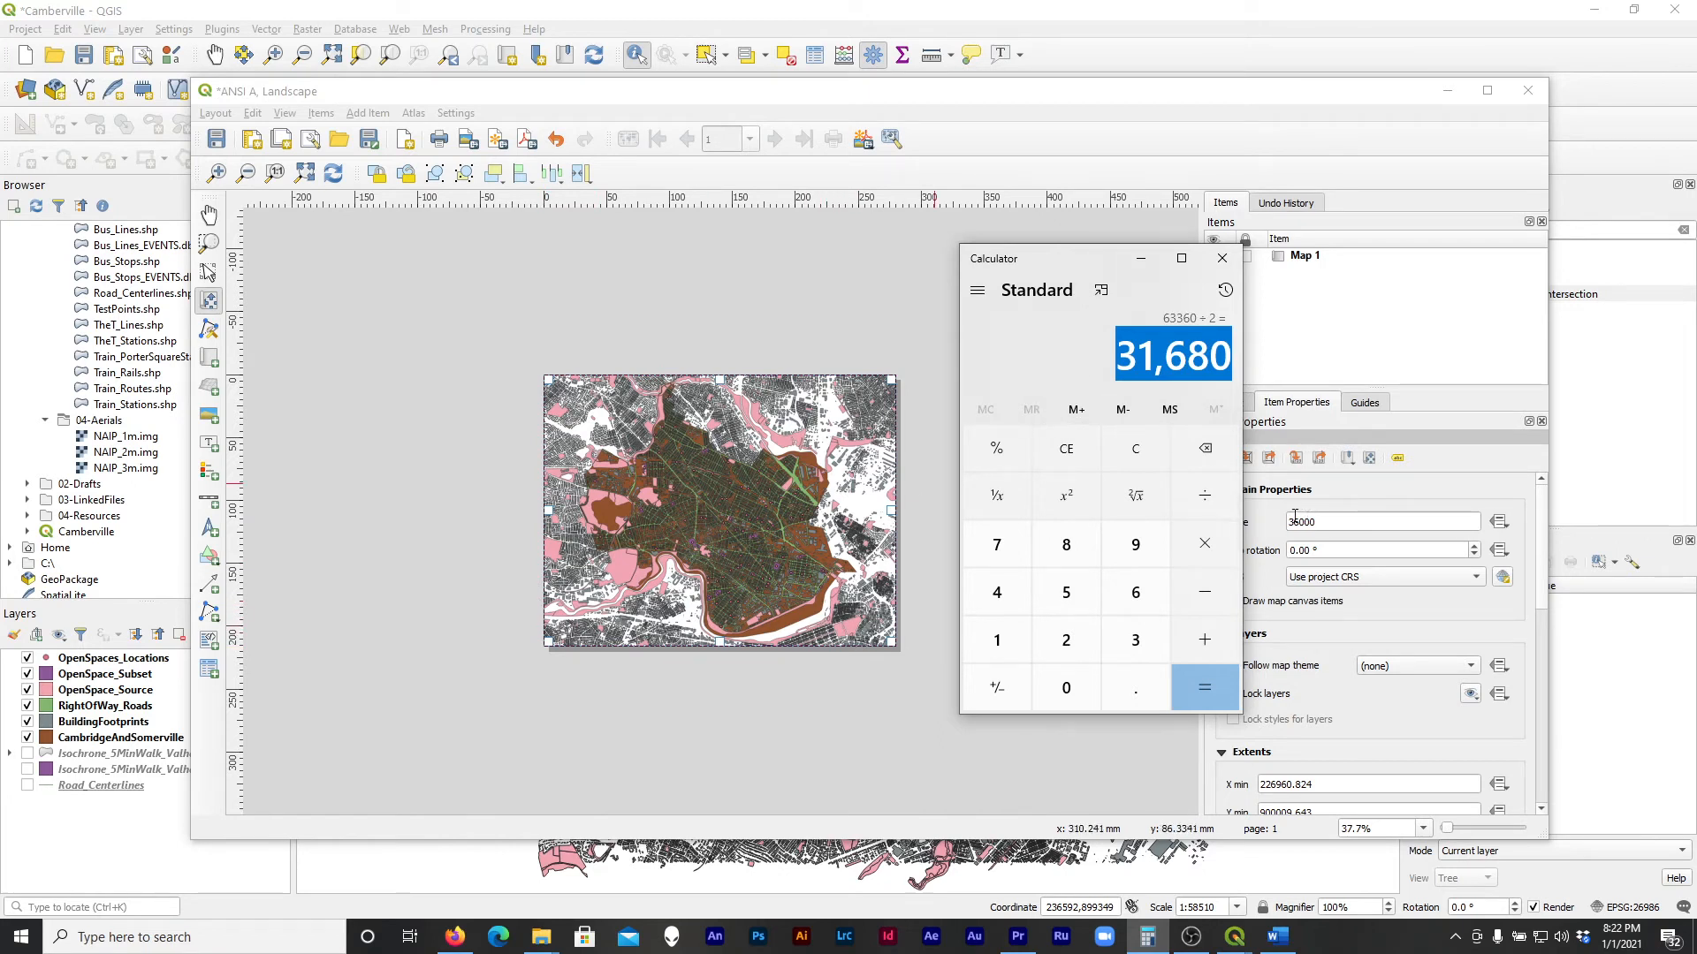
click(1138, 468)
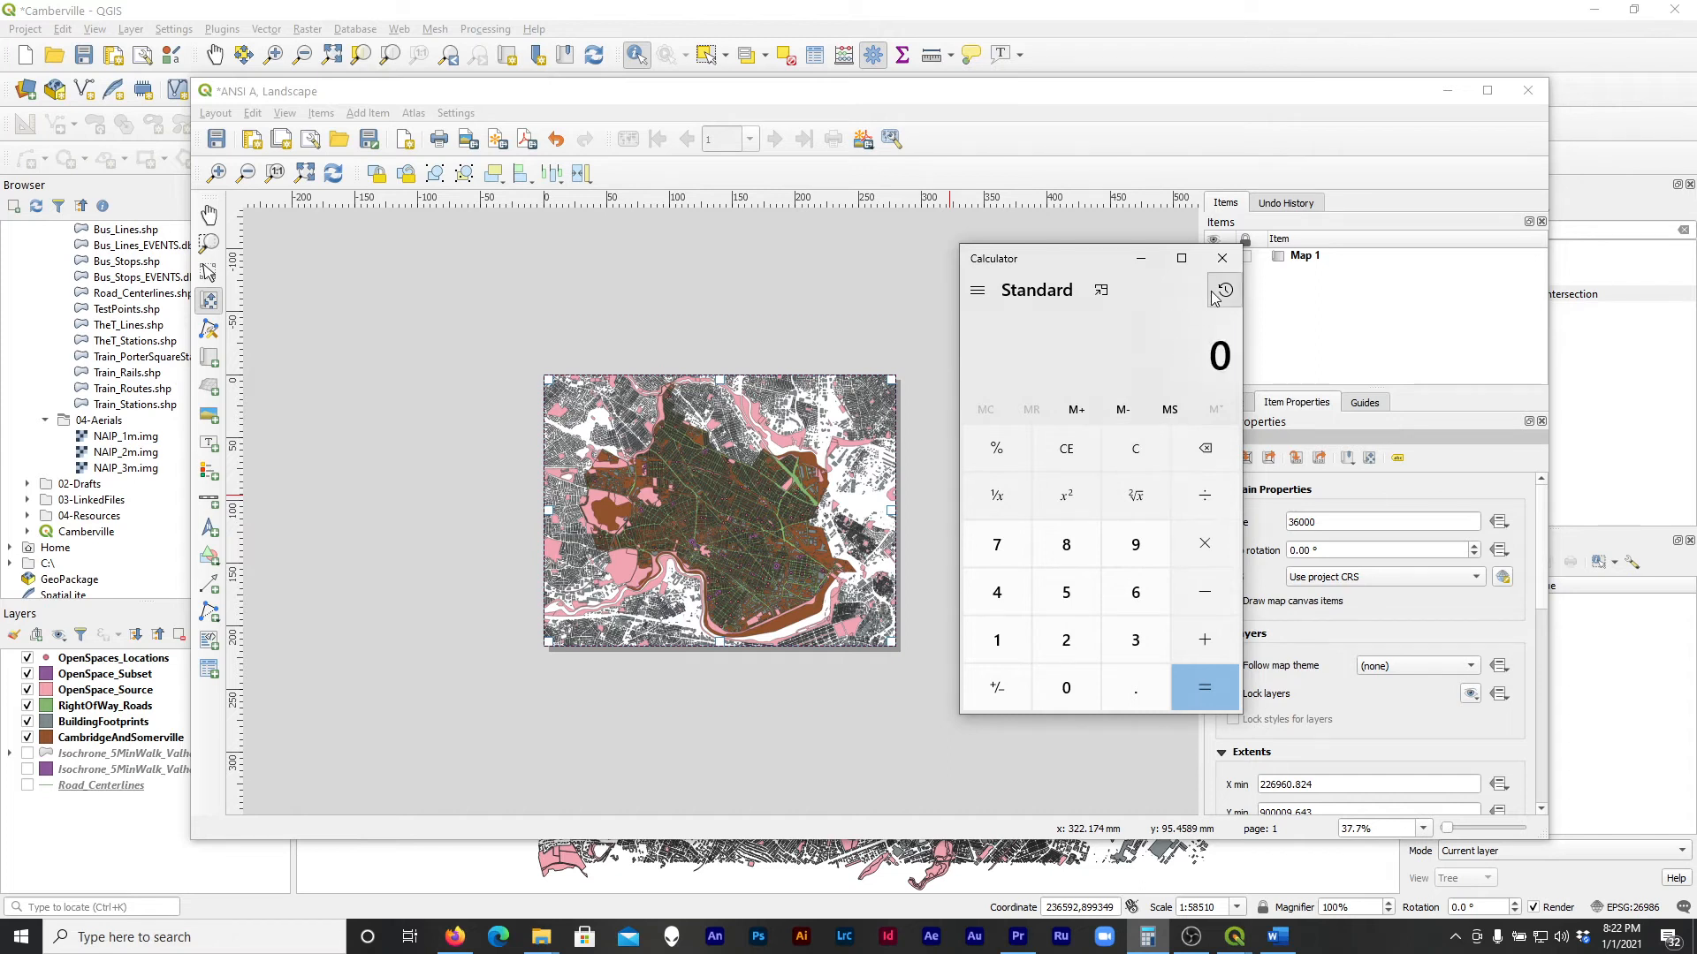
click(1222, 258)
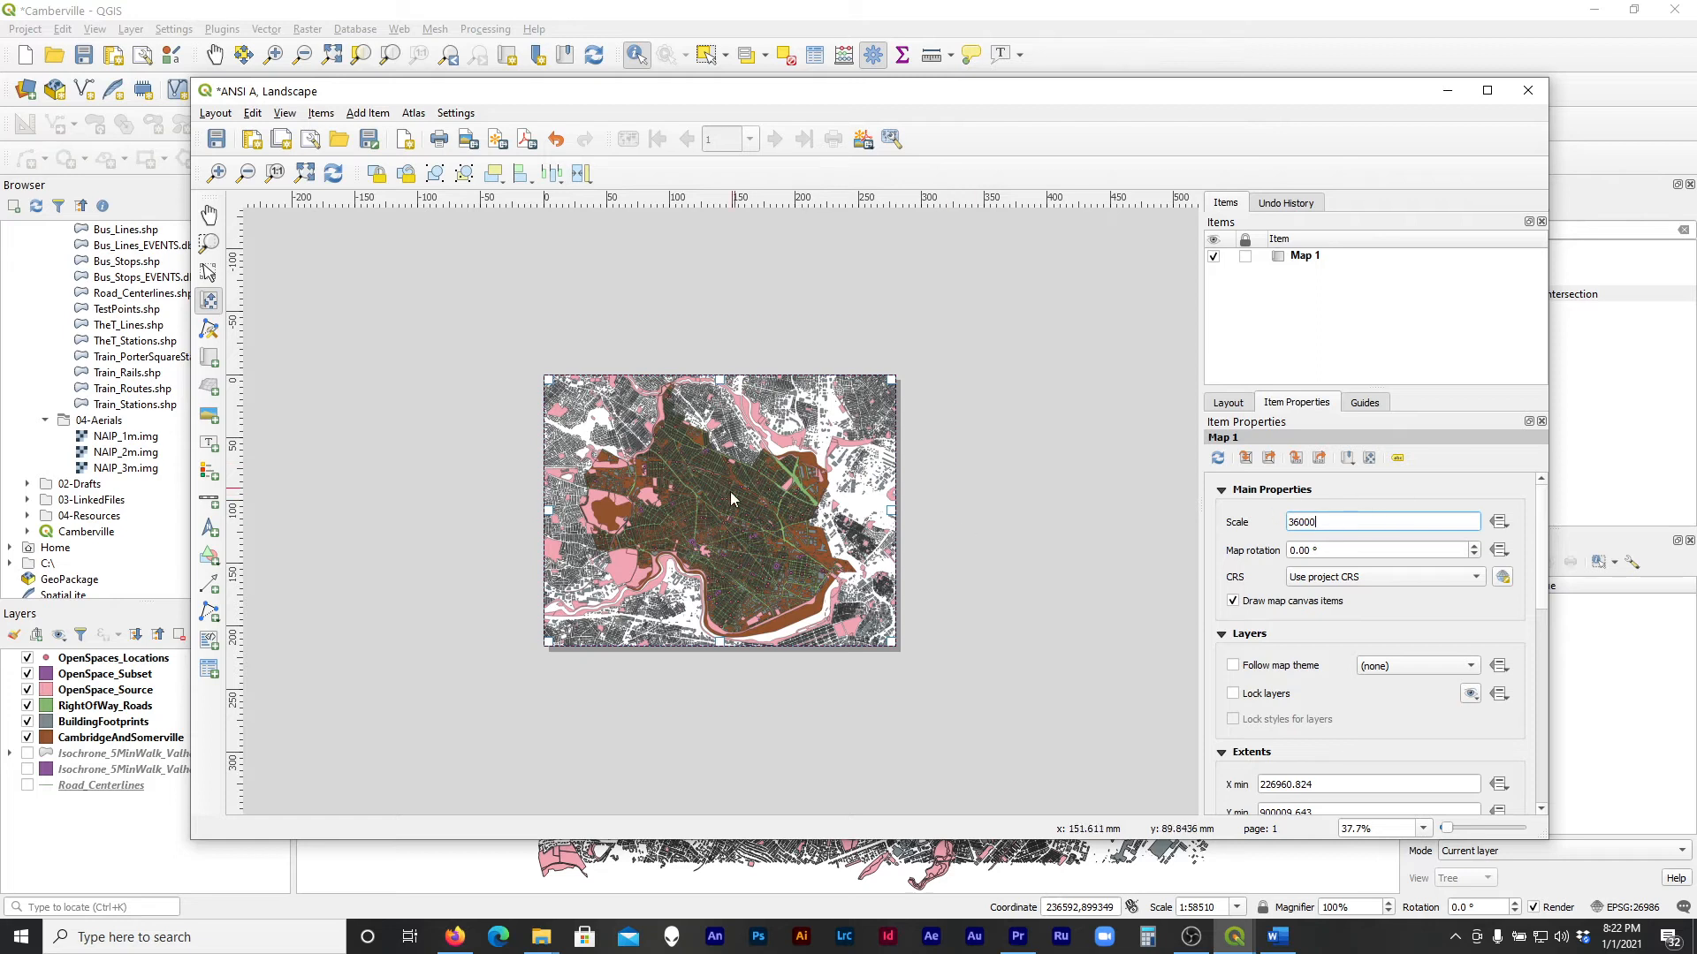
Lock the Map 1 item in the layout
click(209, 215)
scroll(752, 578, up, 1)
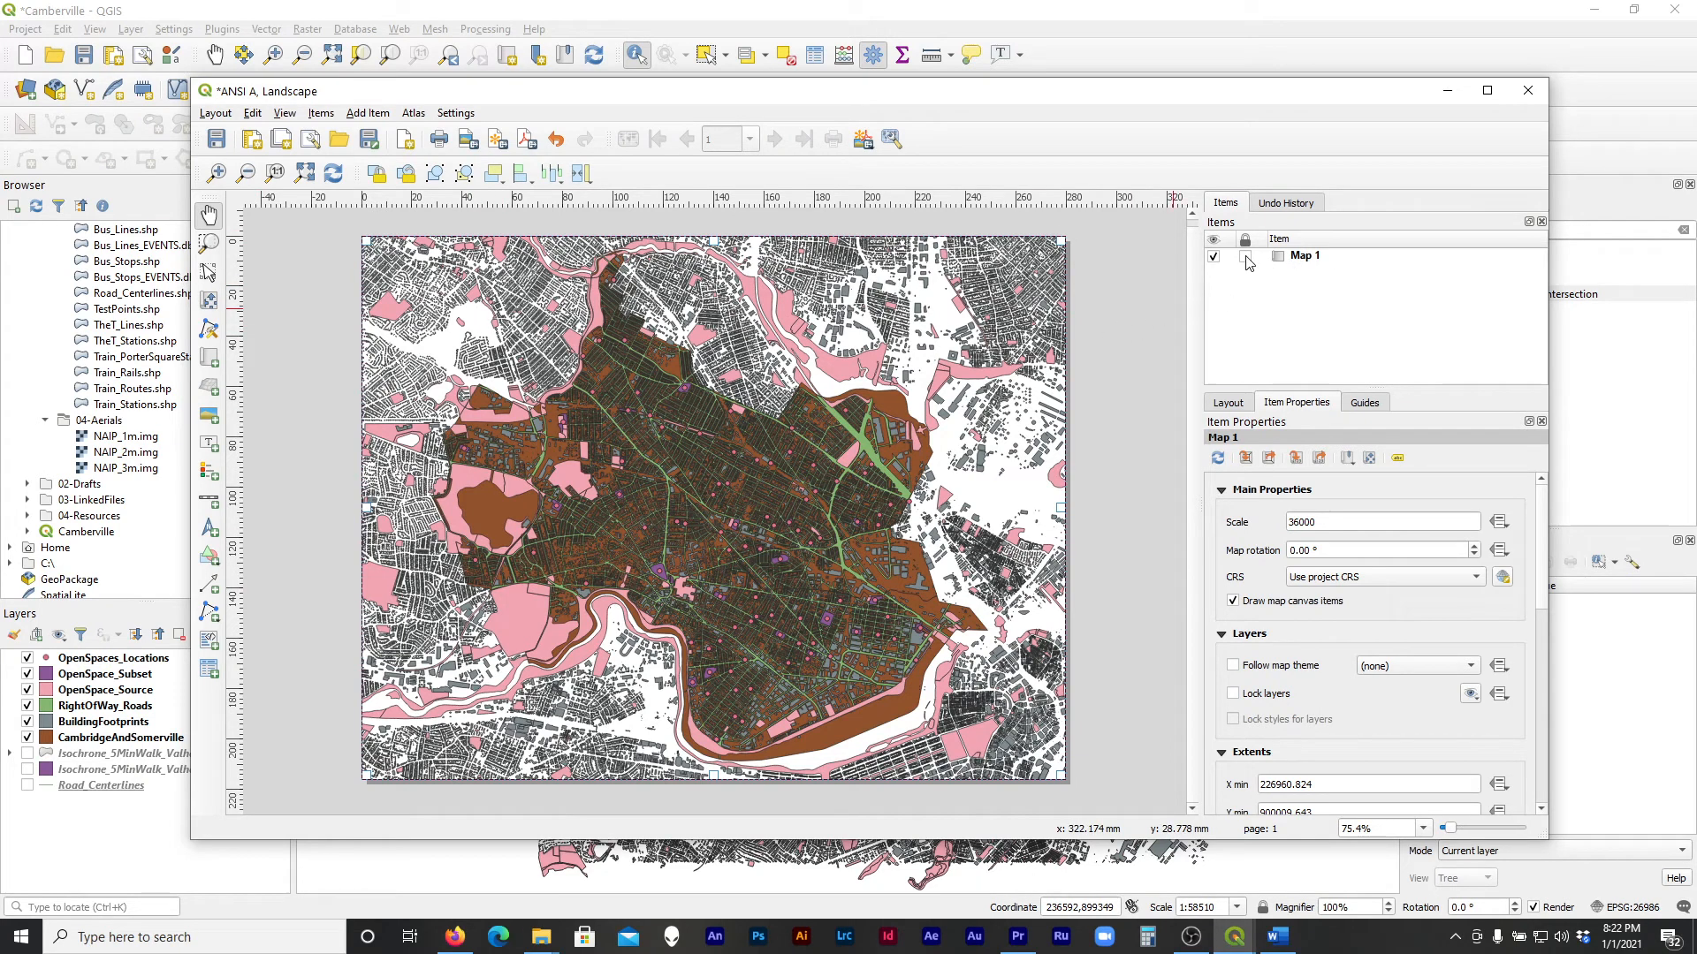
click(1245, 257)
mouse_move(843, 470)
mouse_down()
mouse_move(993, 485)
mouse_move(862, 496)
mouse_move(822, 446)
mouse_up()
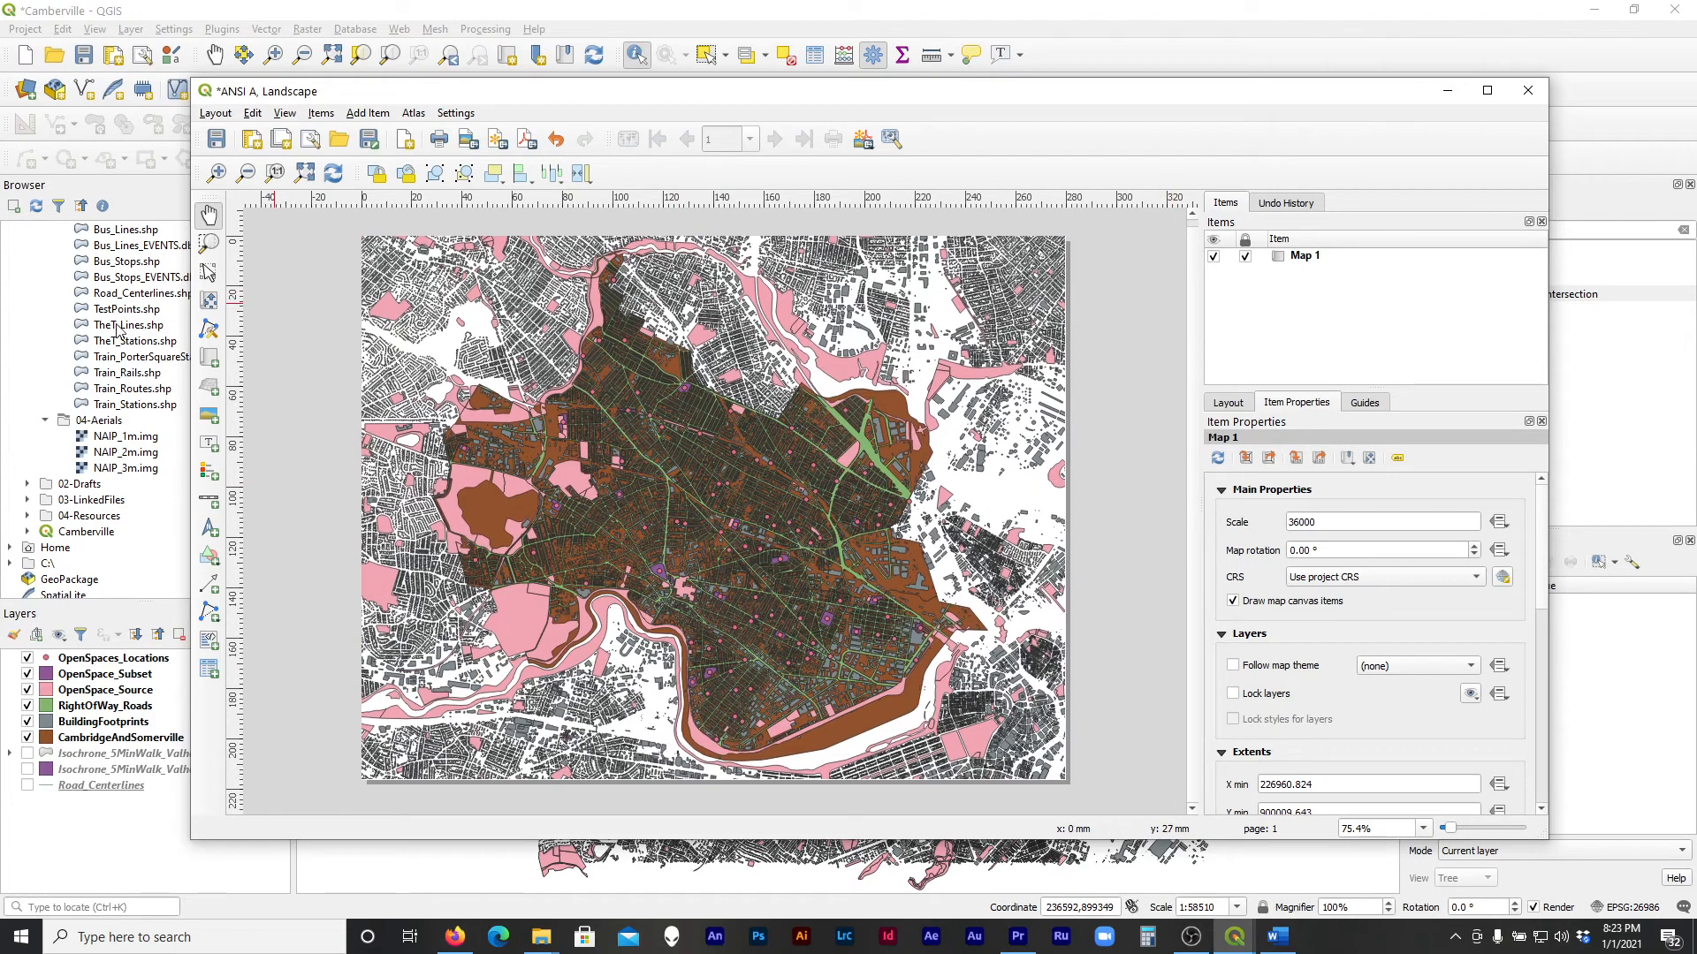
Unlock Map 1 with the Move Content tool active, and lock it again
click(215, 301)
click(1246, 257)
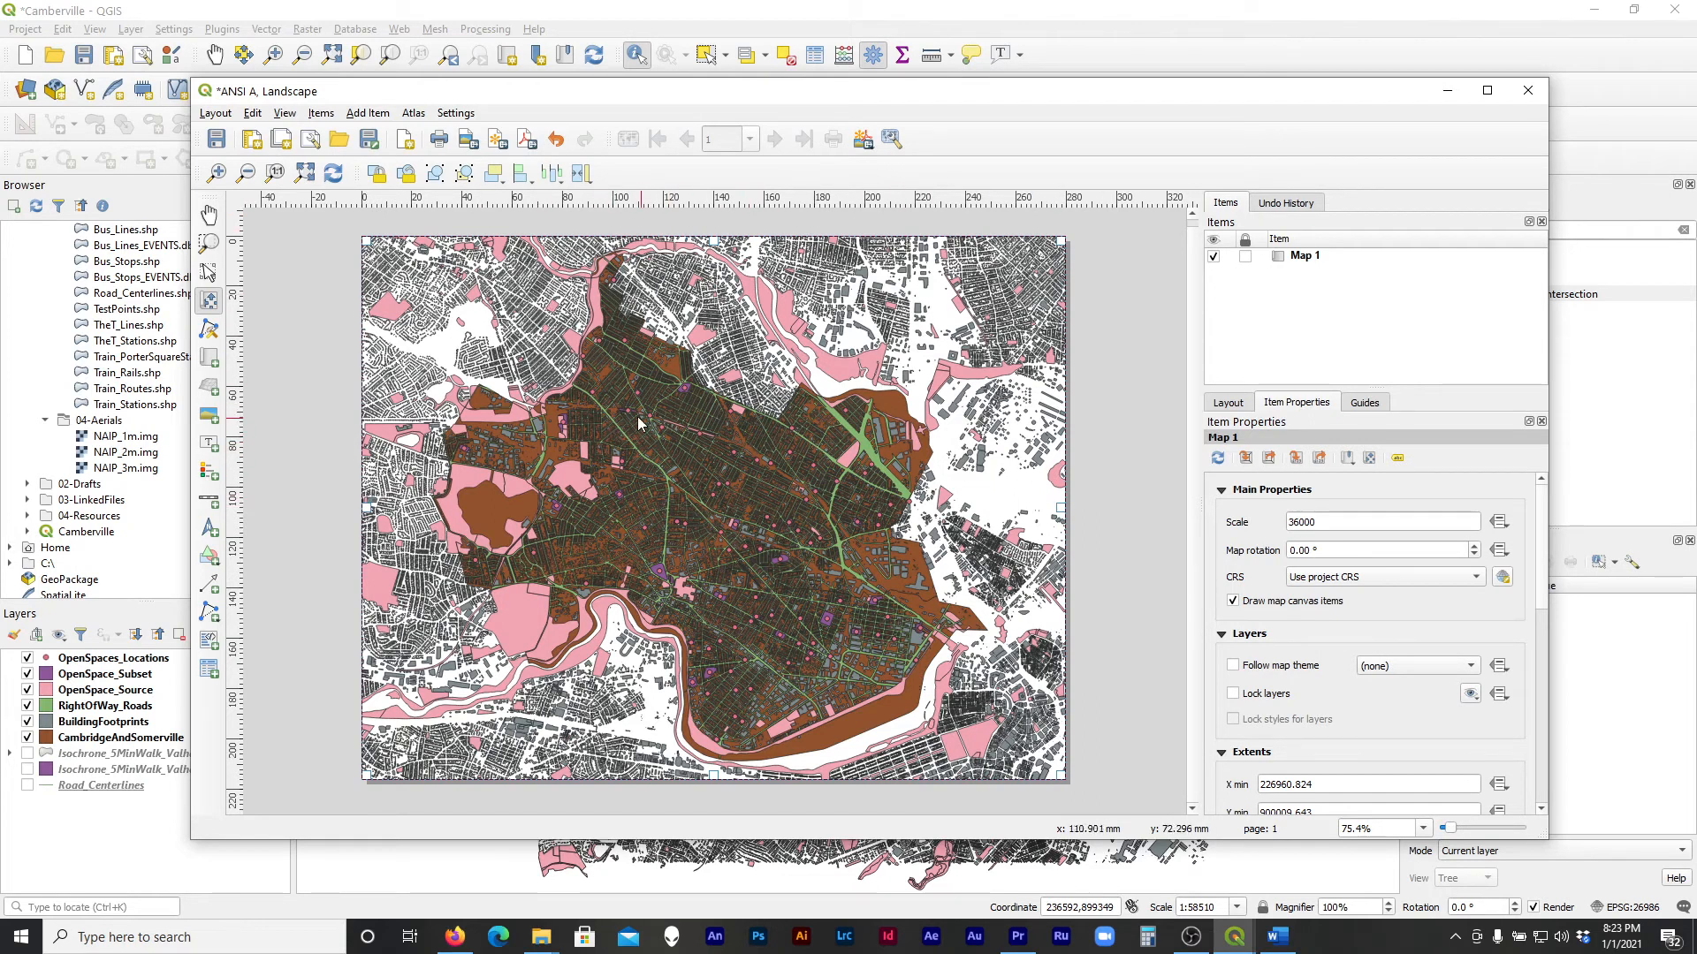
click(1246, 256)
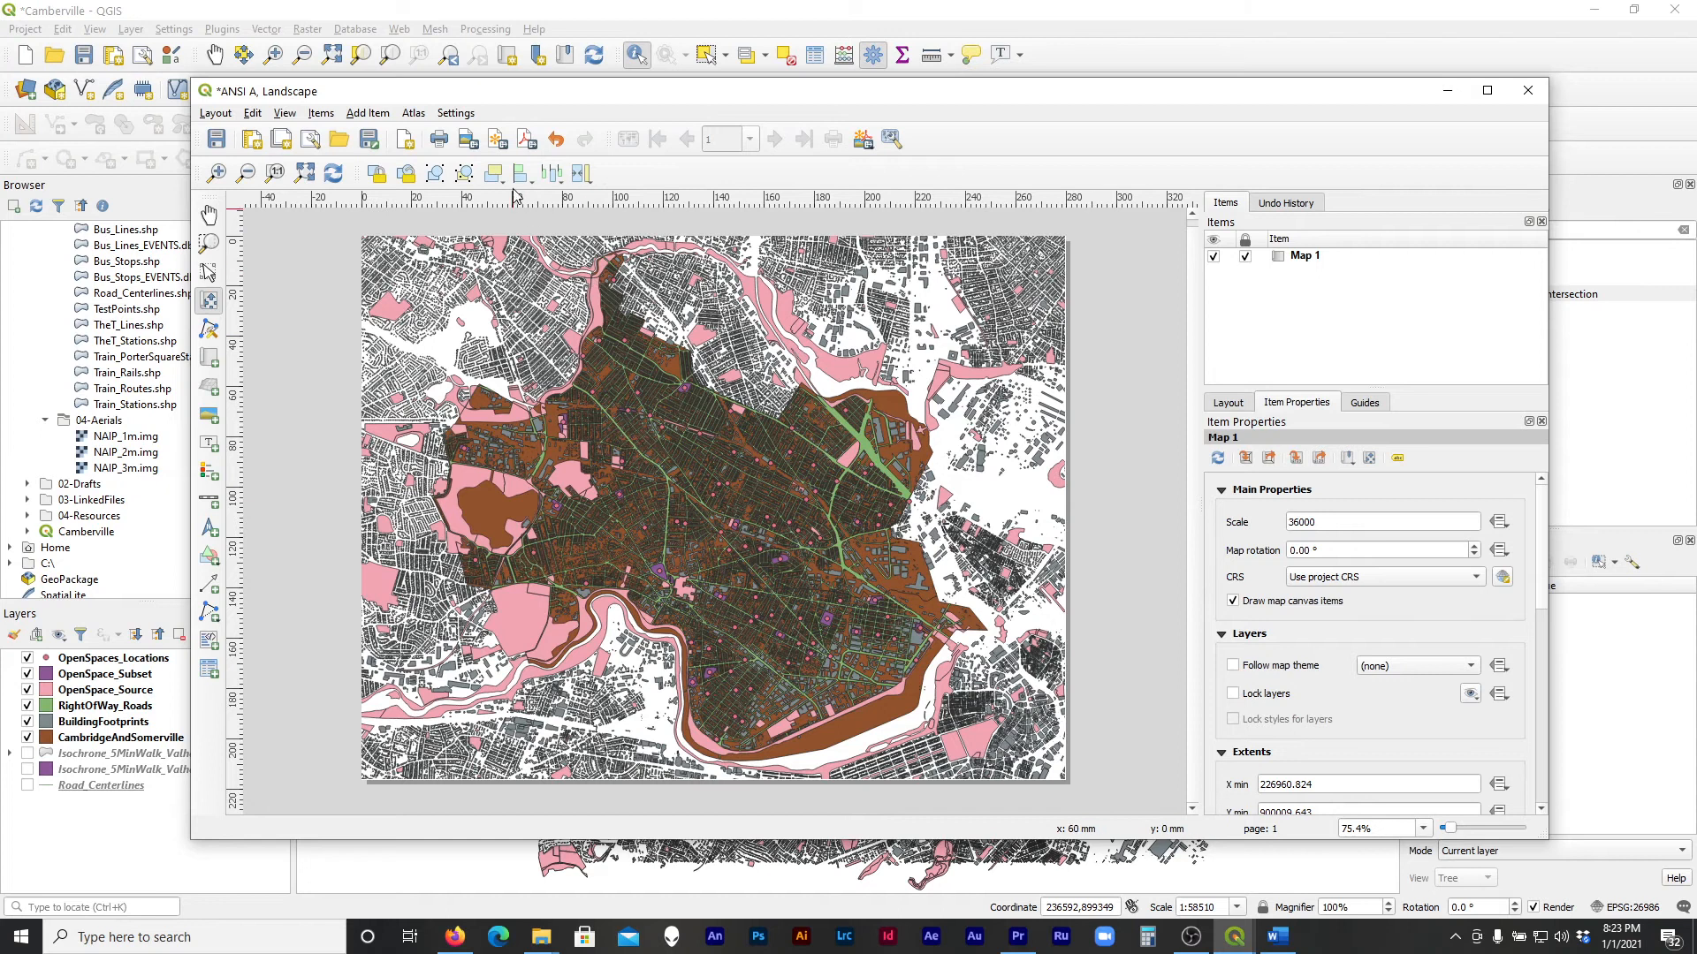
Export the layout as SVG under the name Infrastructure in the 03-LinkedFiles folder, reading the export notice first
click(497, 142)
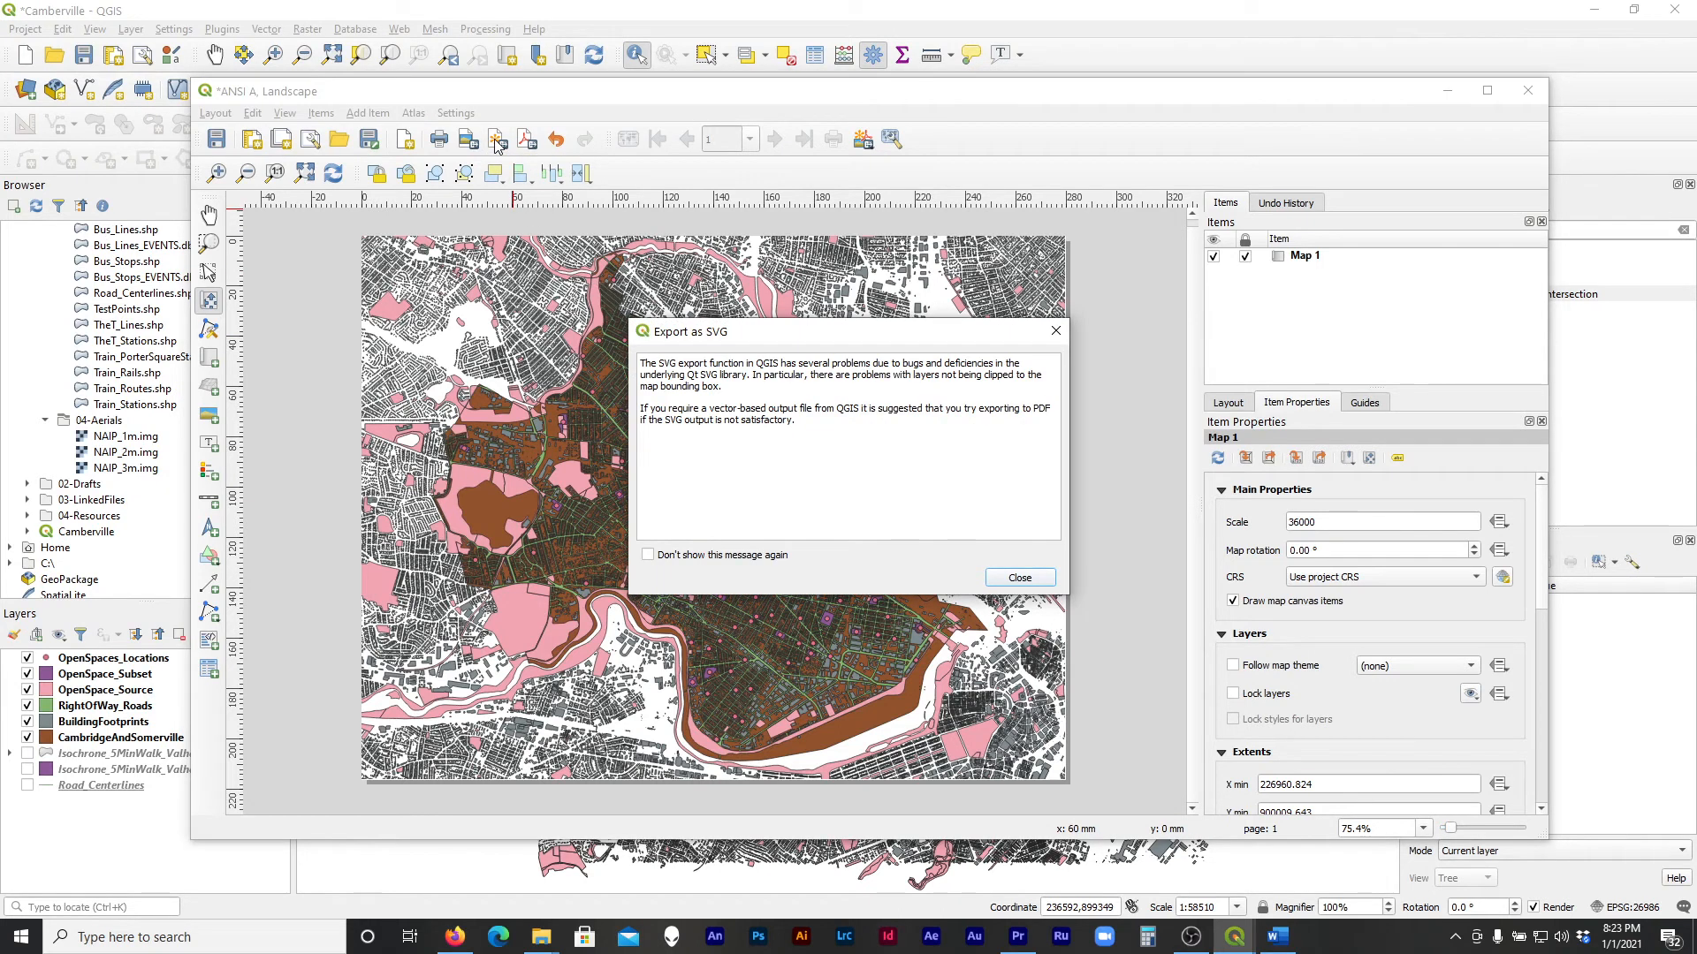
drag(644, 369, 709, 382)
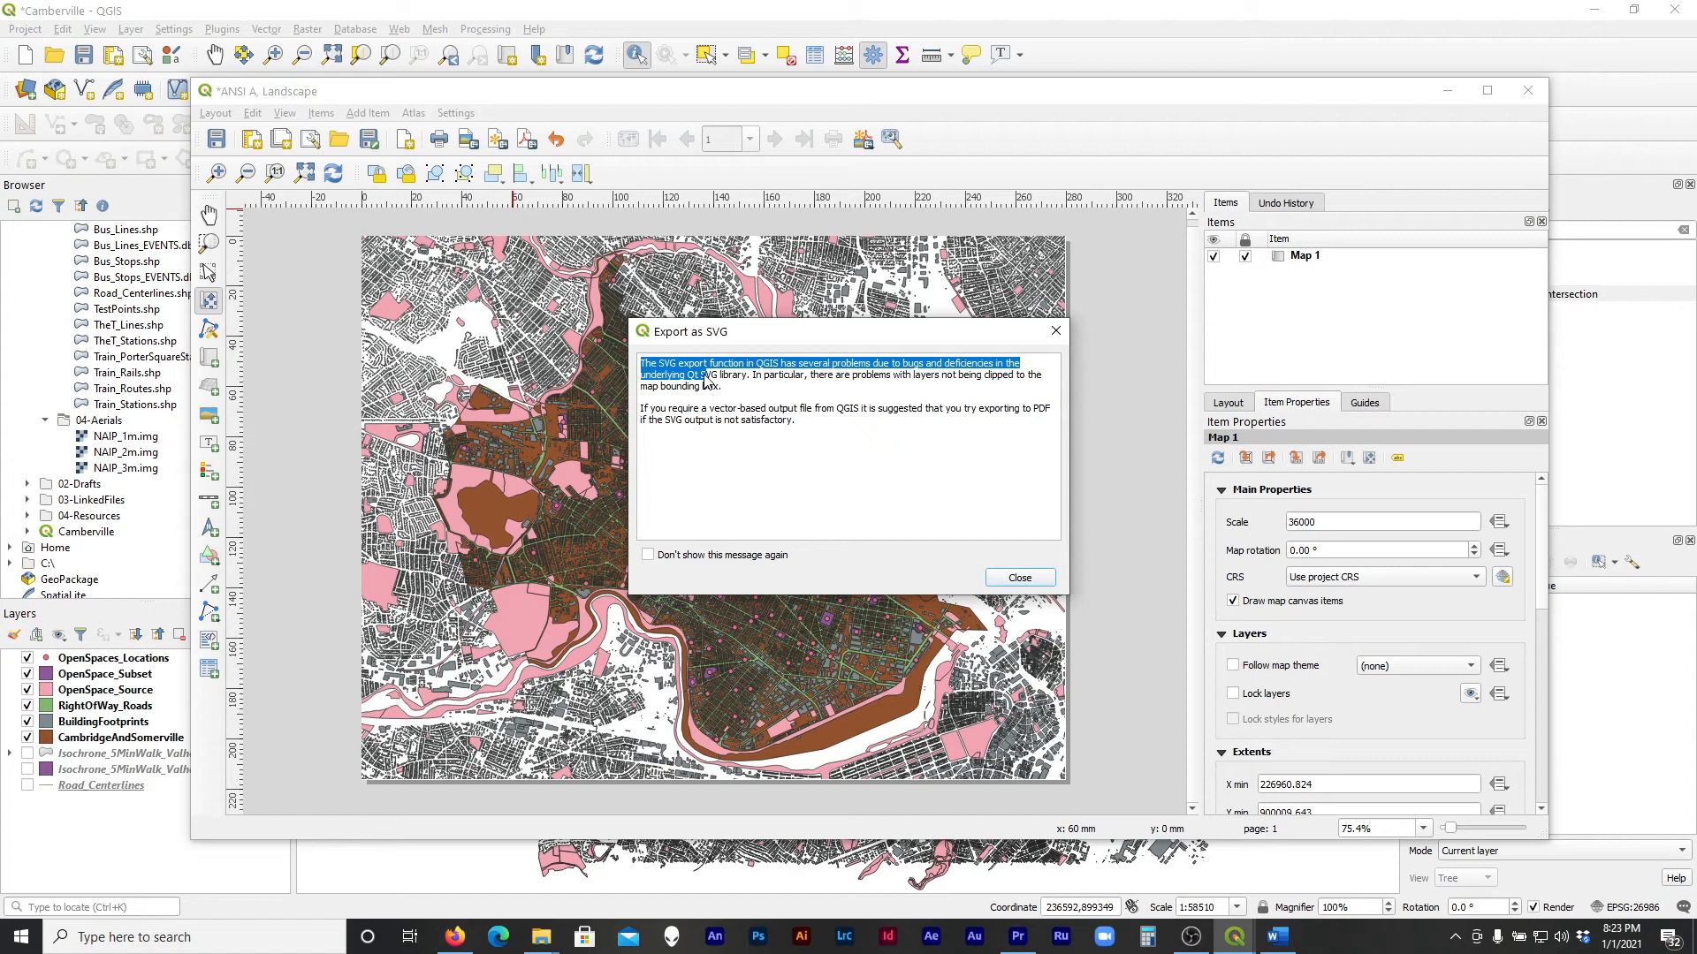
drag(707, 383, 696, 378)
drag(697, 378, 731, 375)
click(727, 377)
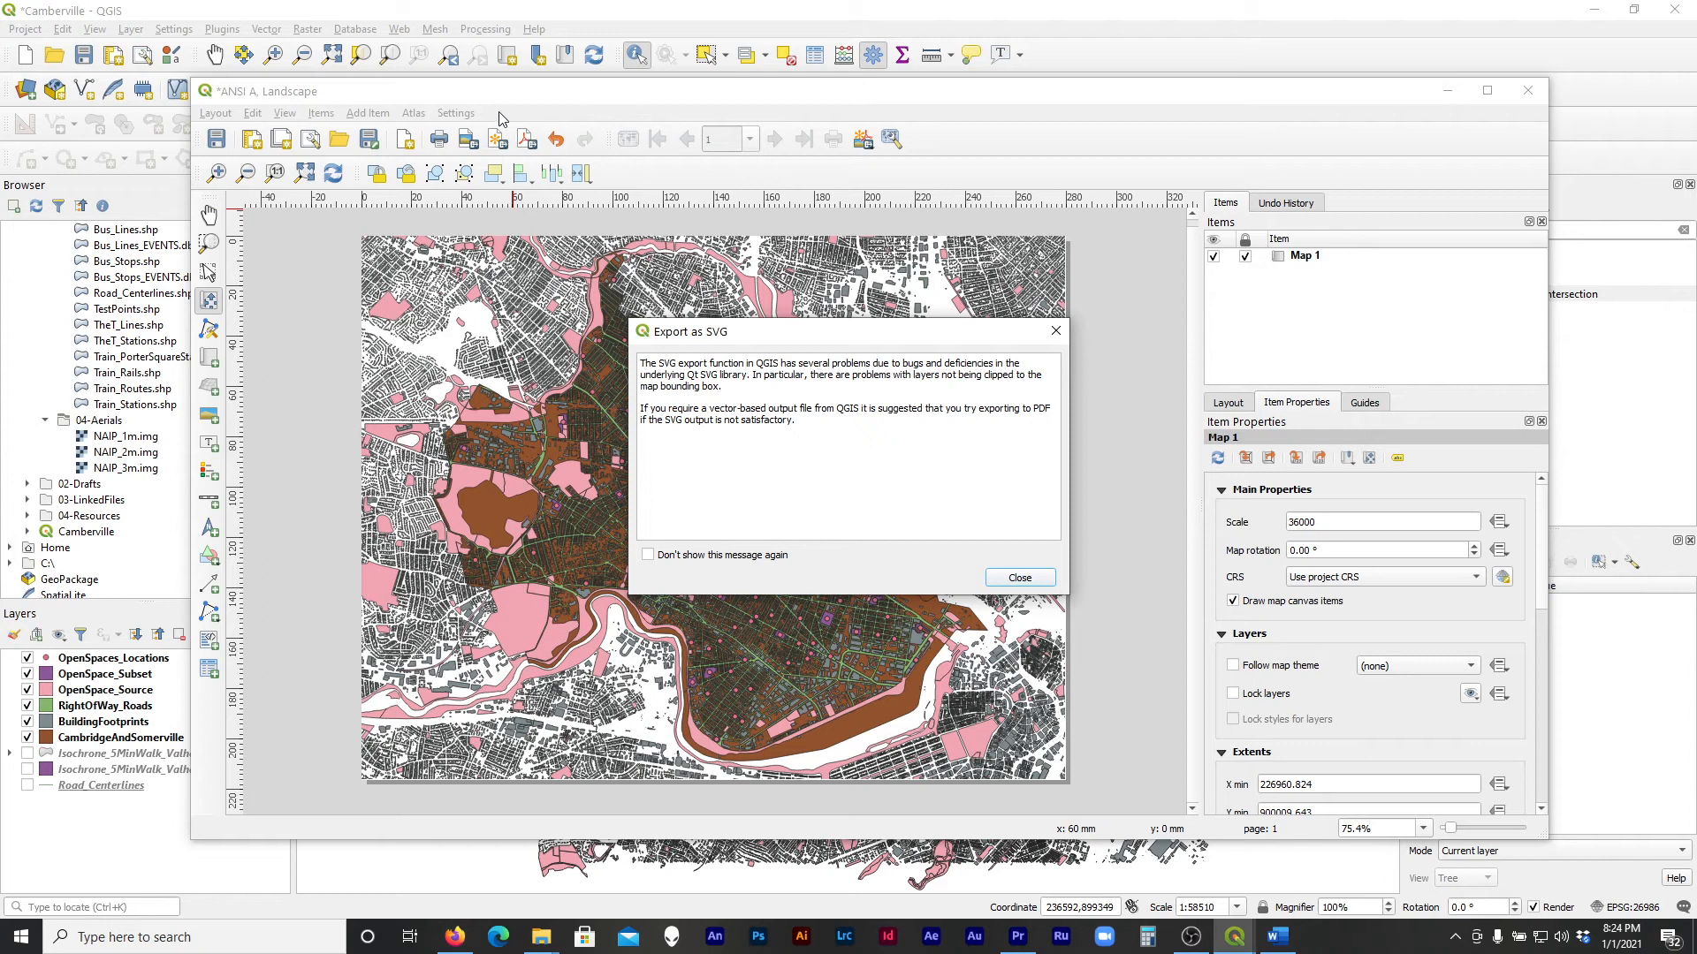
click(1020, 578)
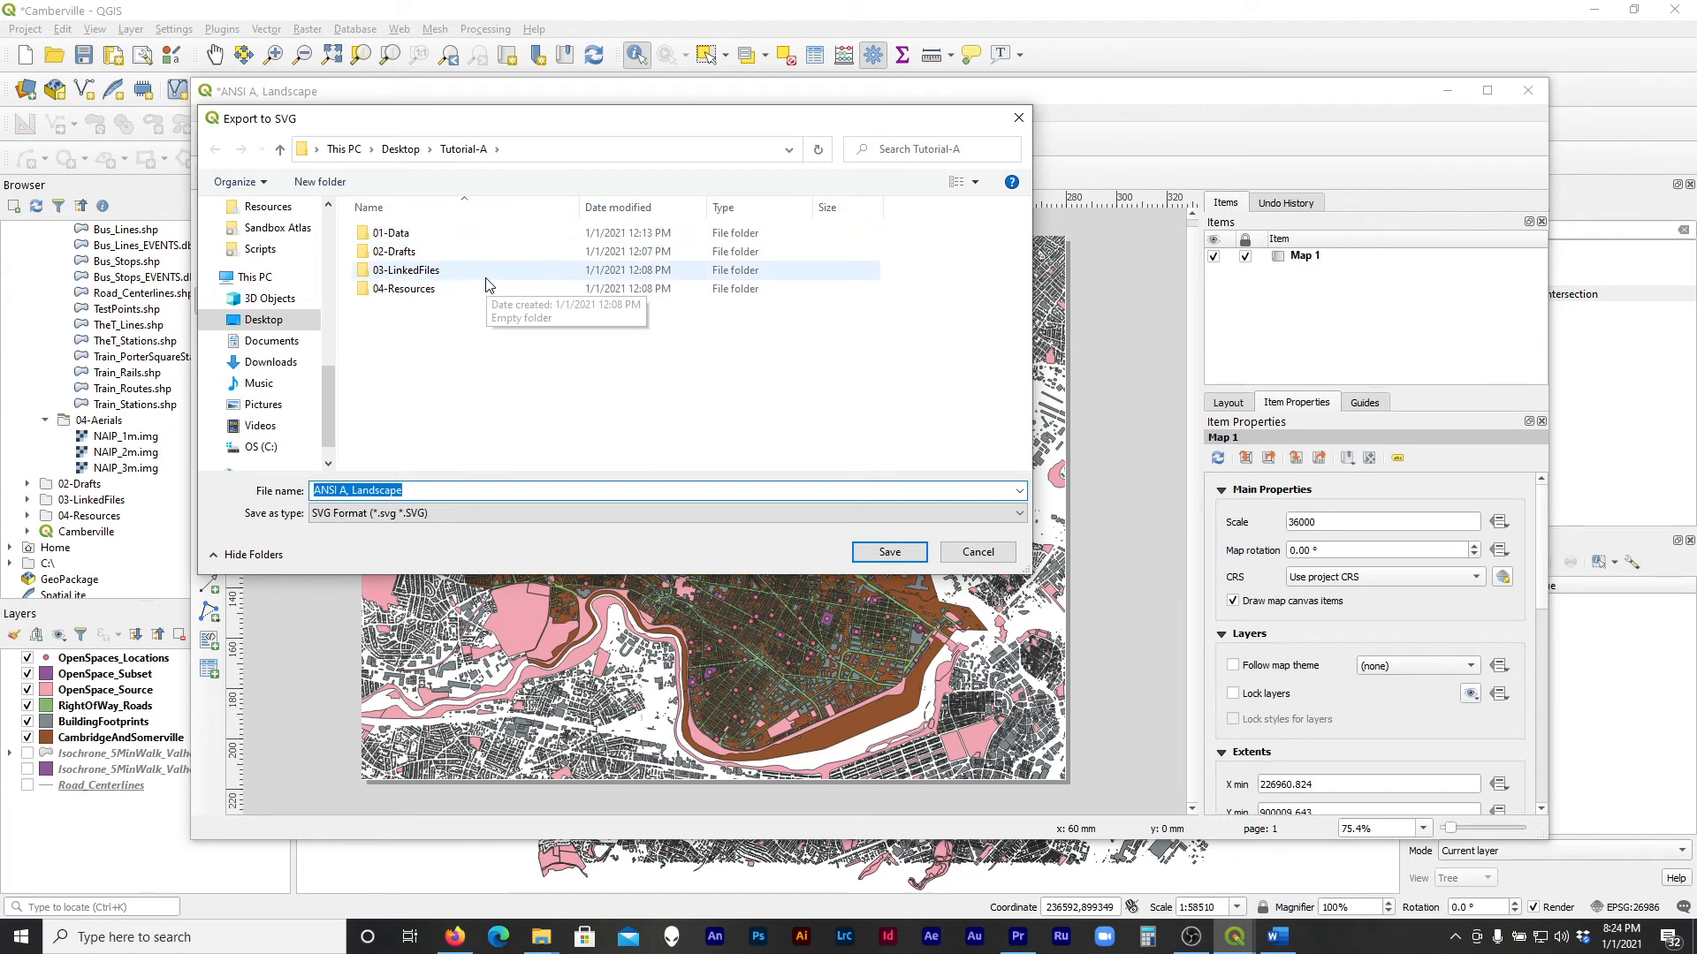
double_click(422, 272)
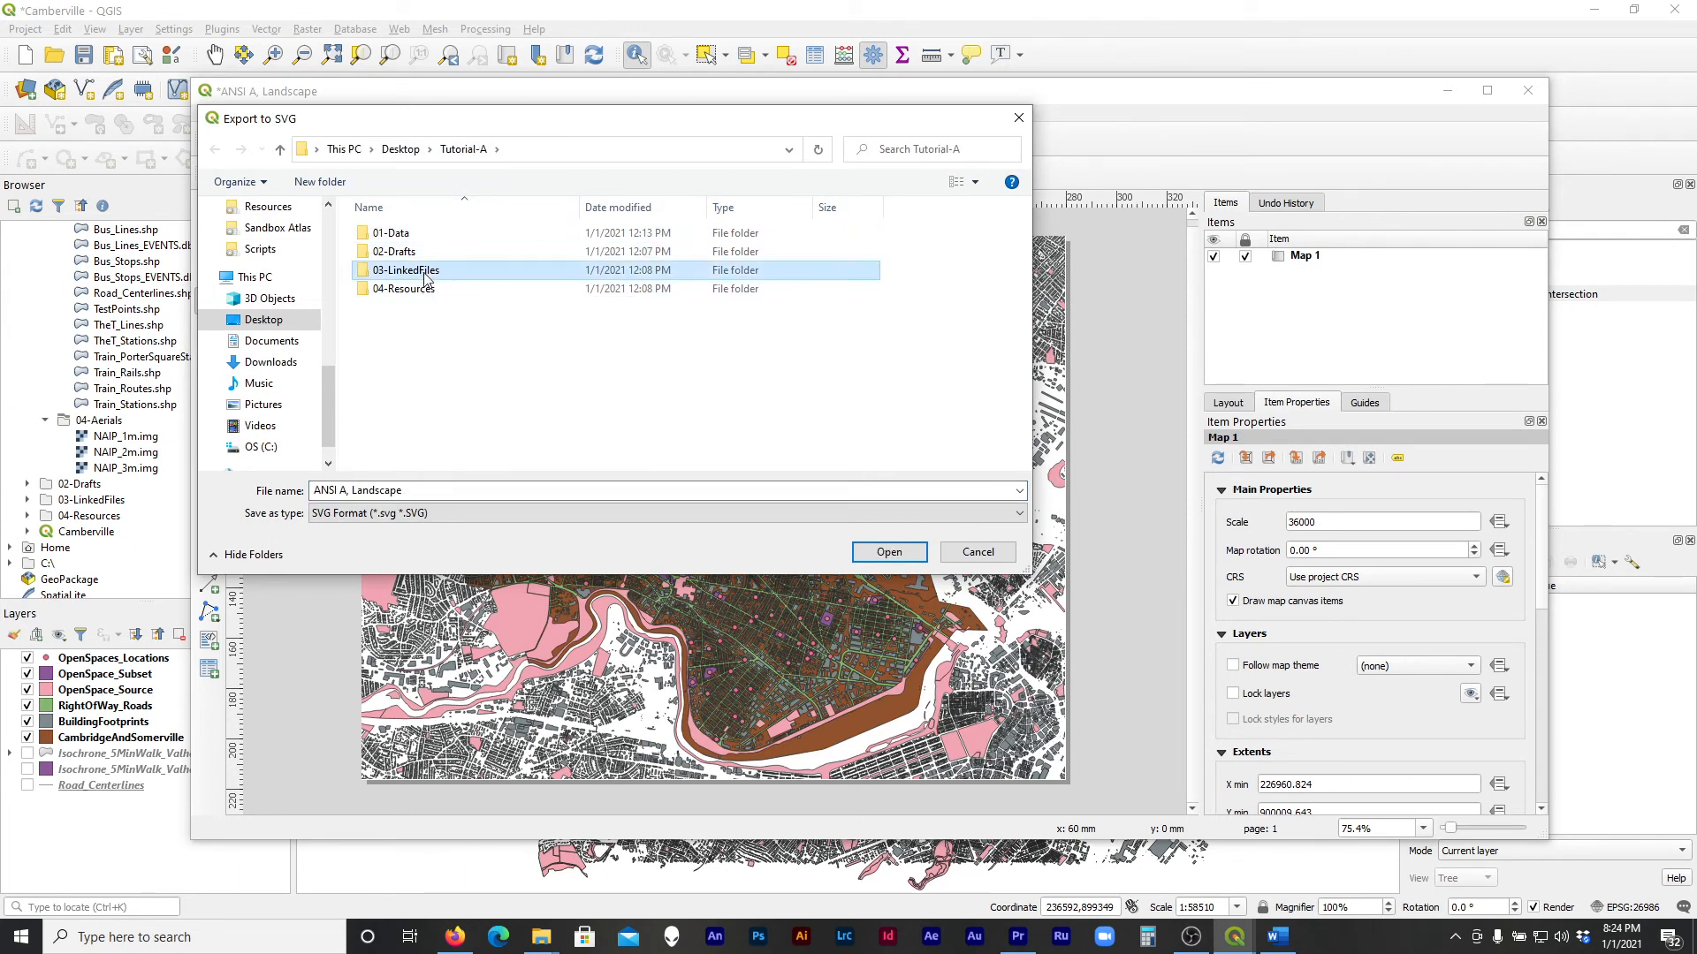
click(467, 492)
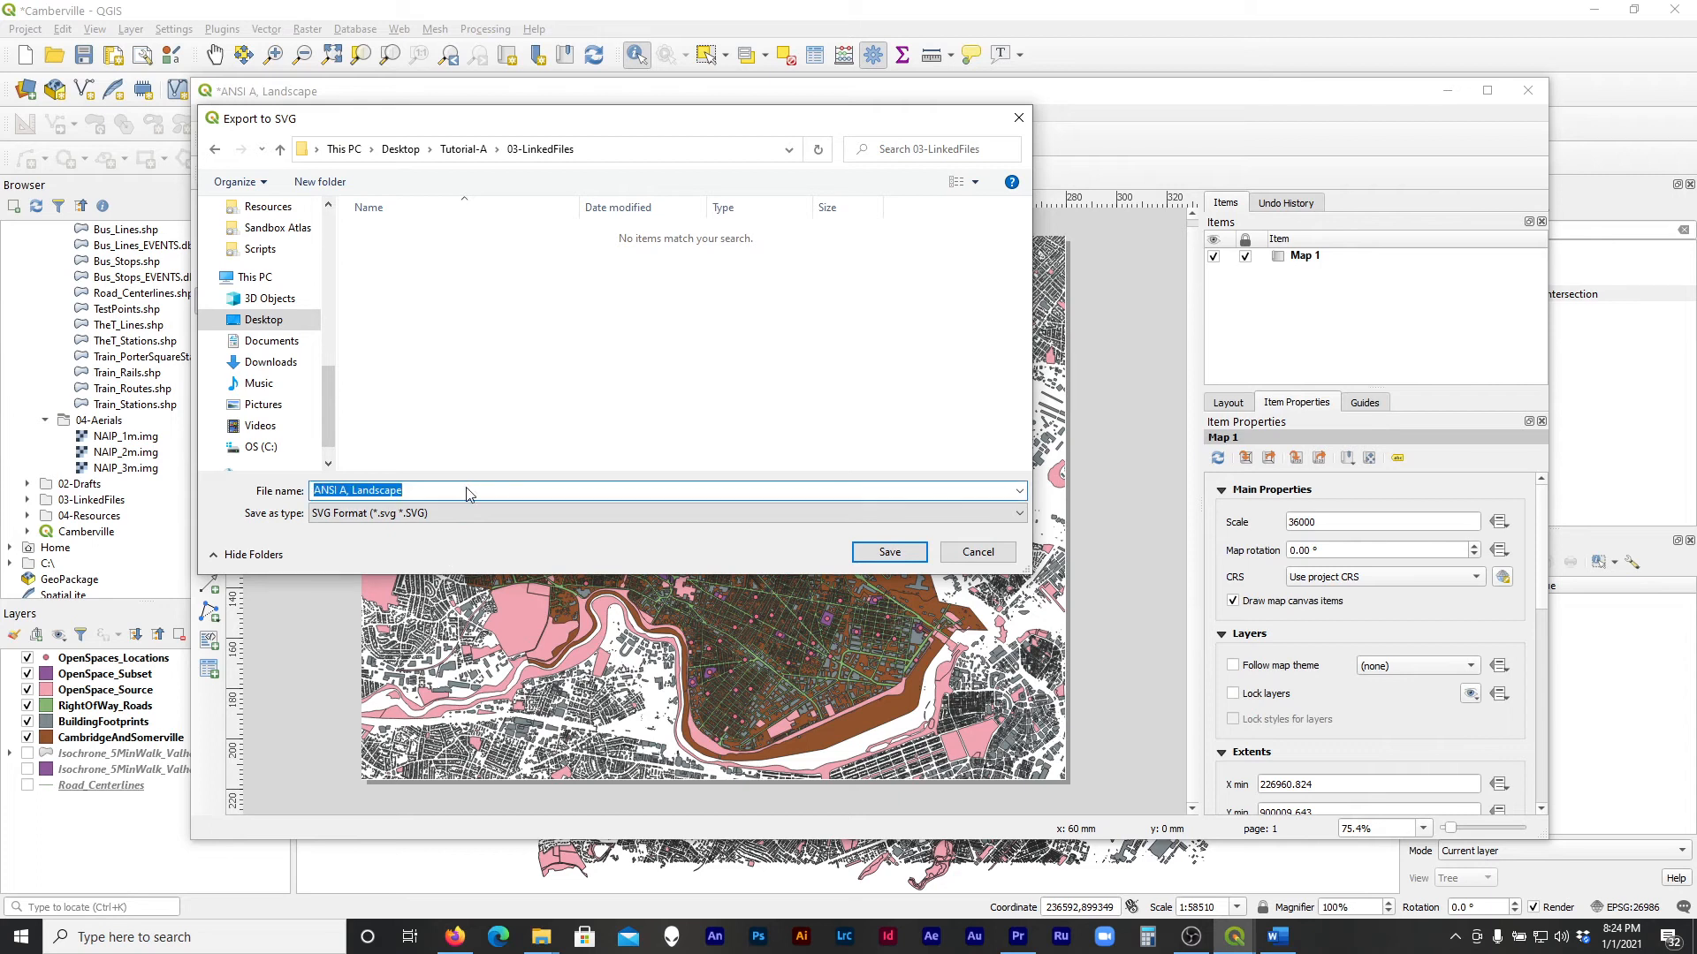
text(Infrastructure)
key(Return)
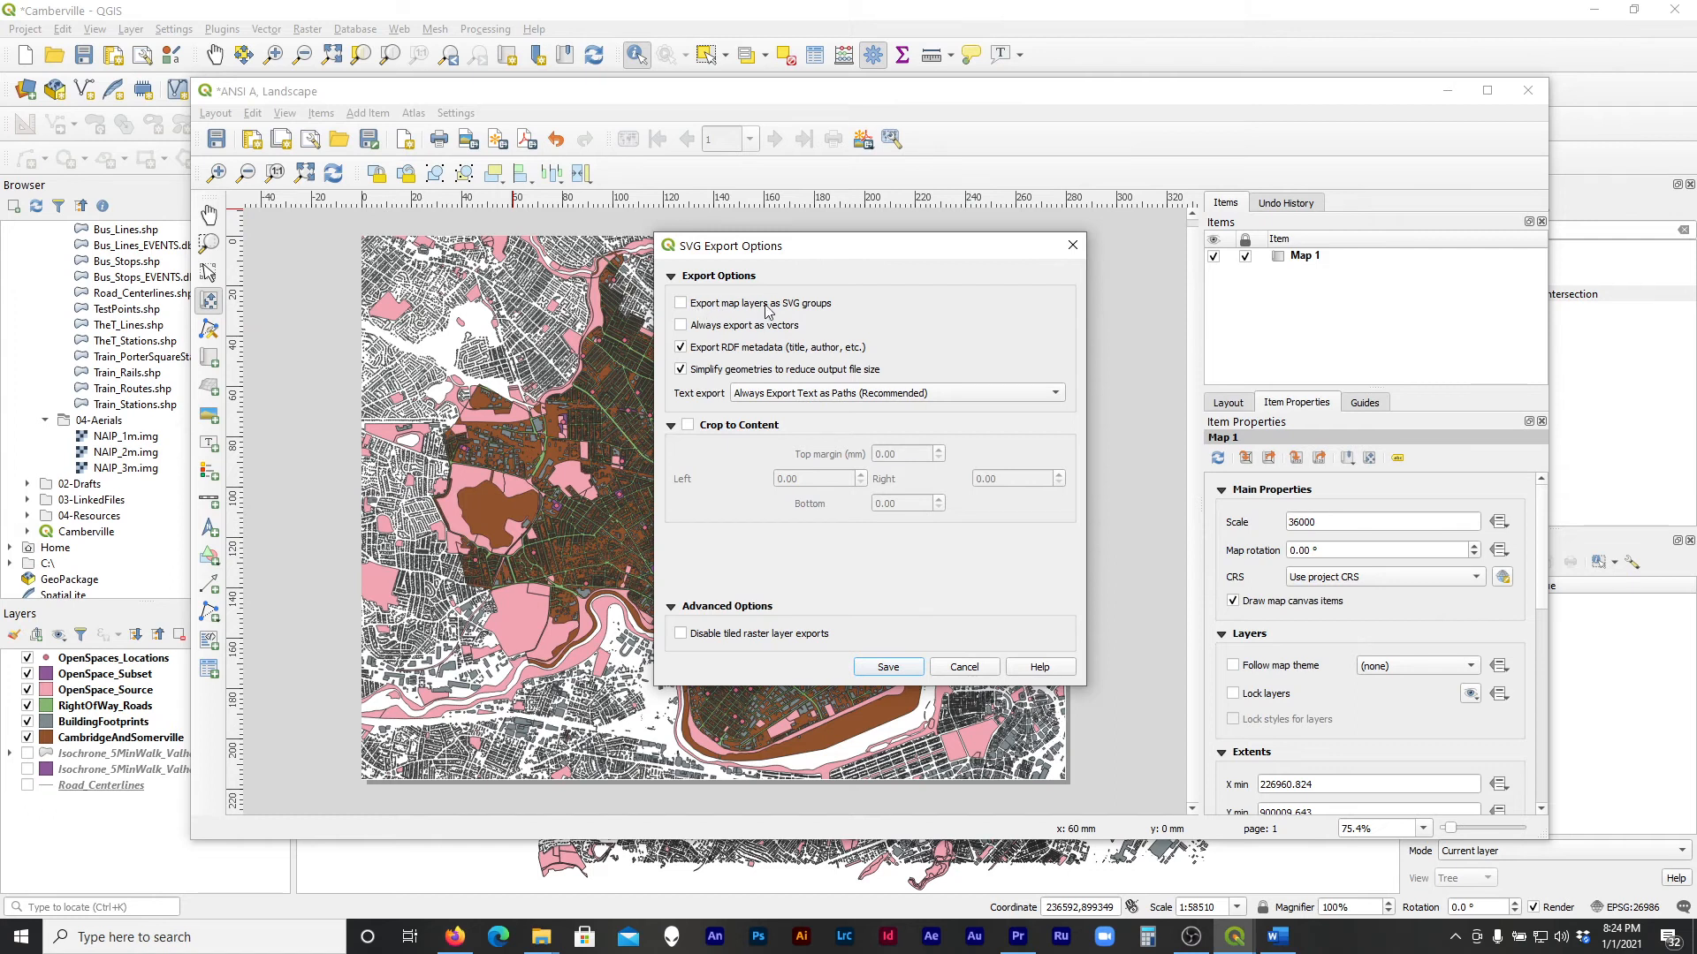
Save the SVG always as vectors with text as text objects, without RDF metadata or geometry simplification
drag(757, 245, 904, 184)
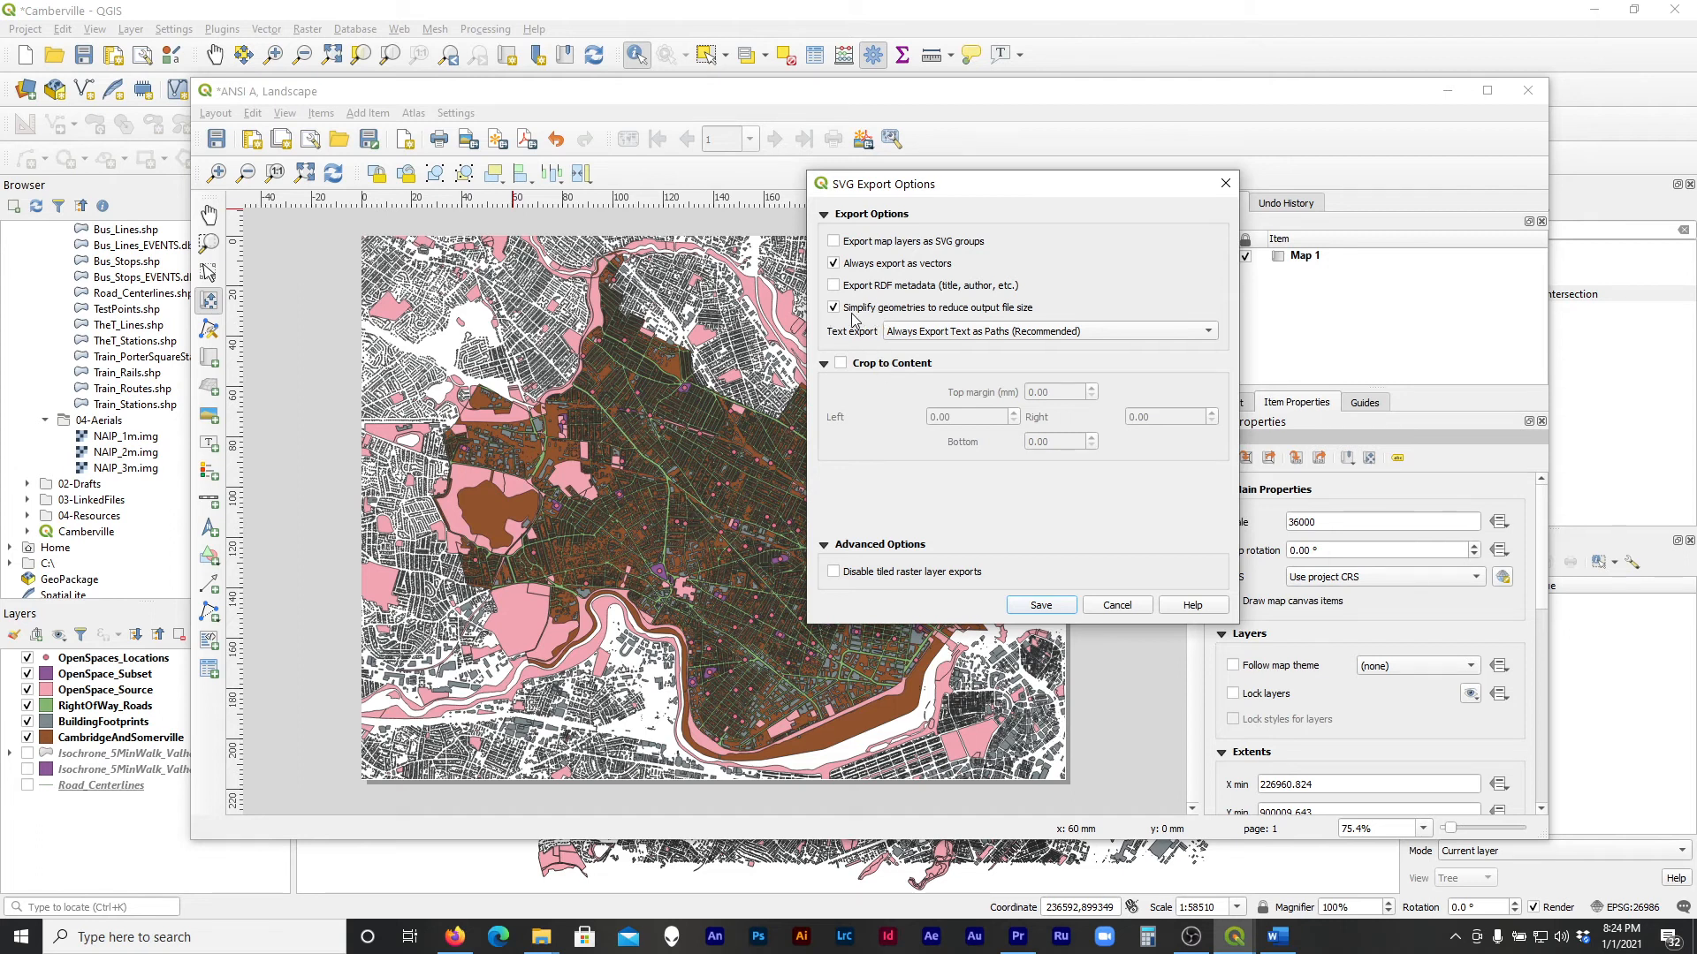
click(936, 333)
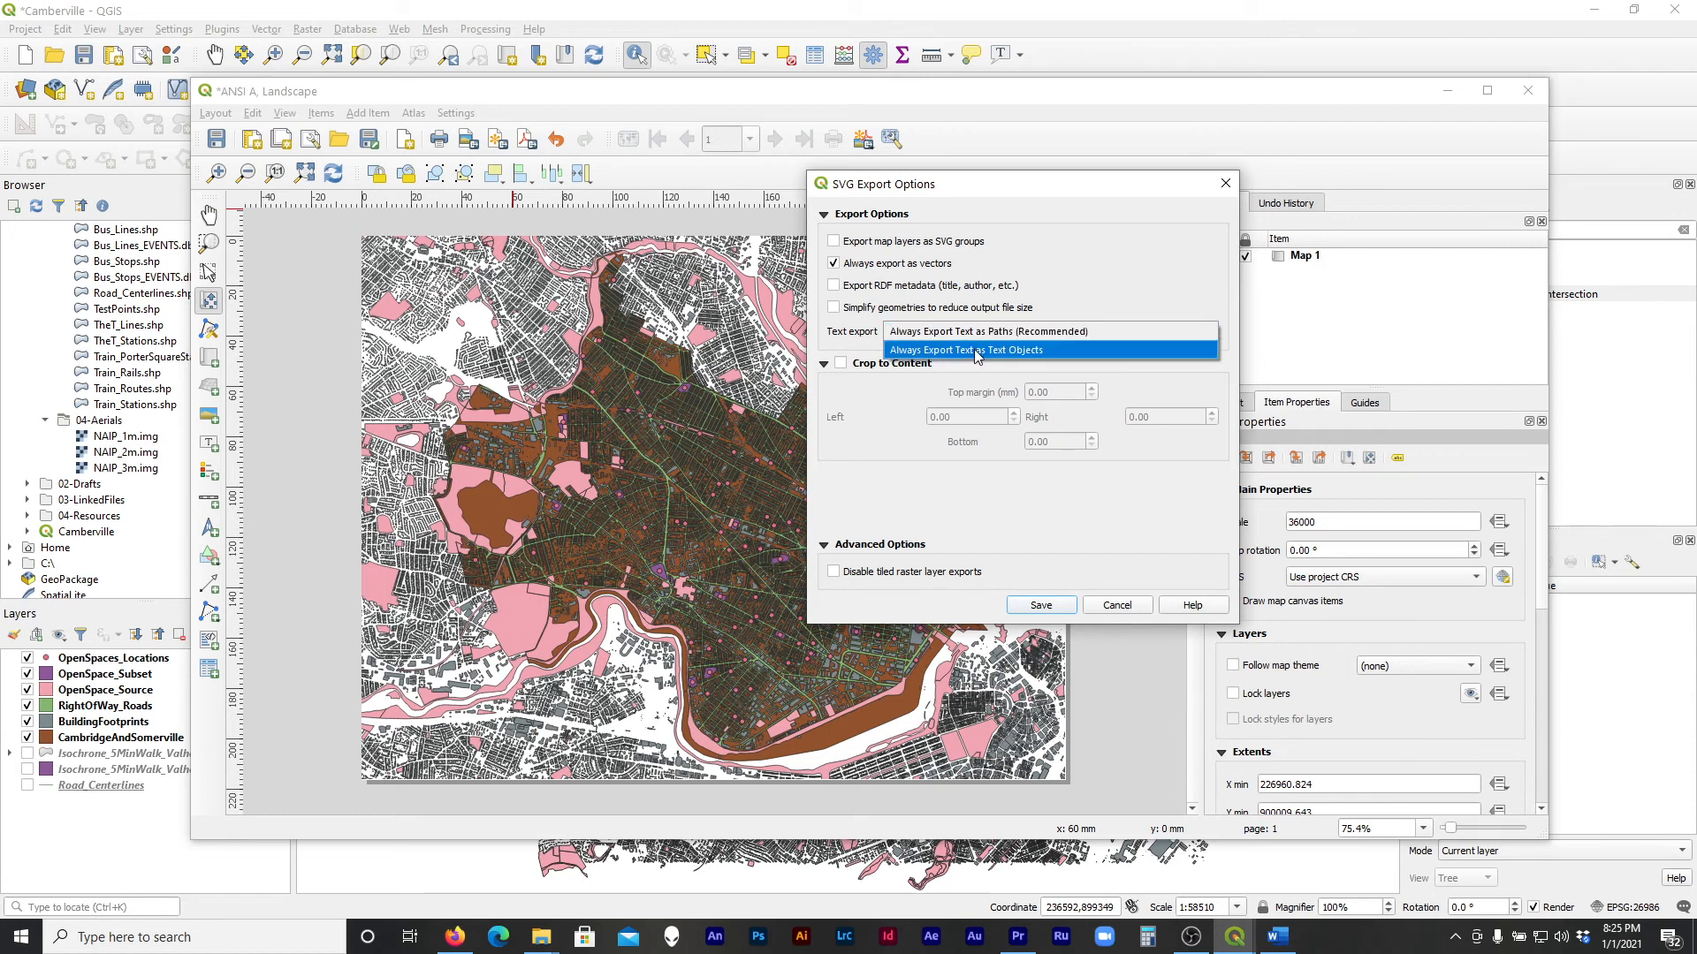
click(977, 351)
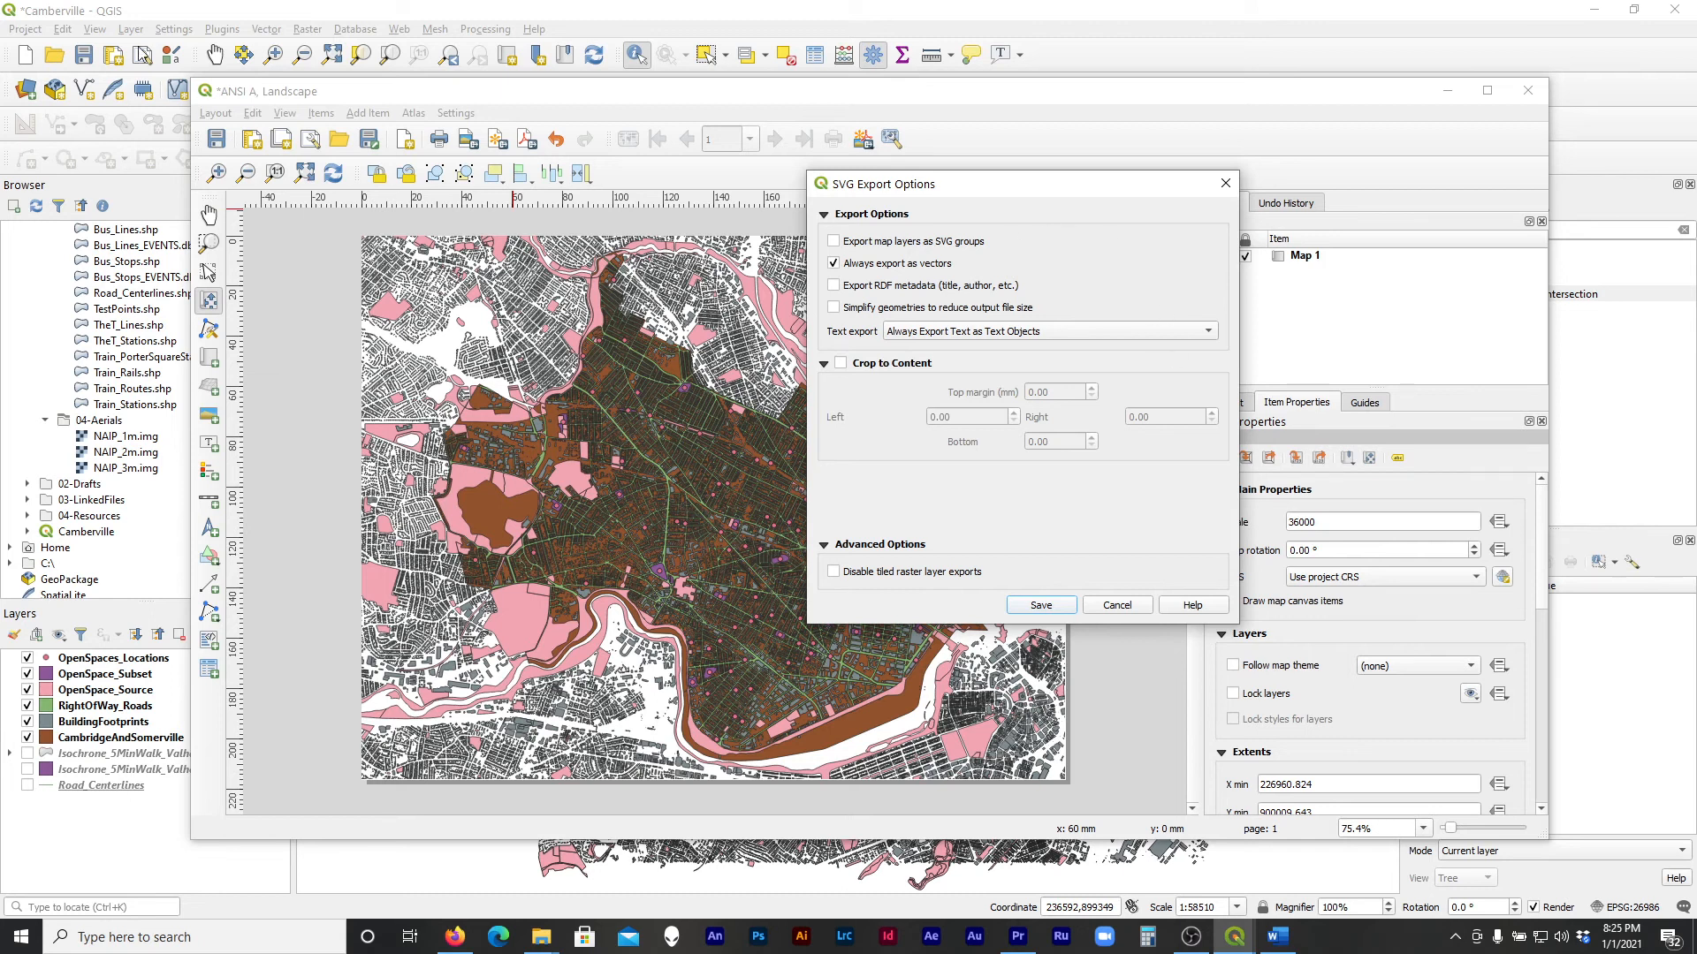
click(1058, 605)
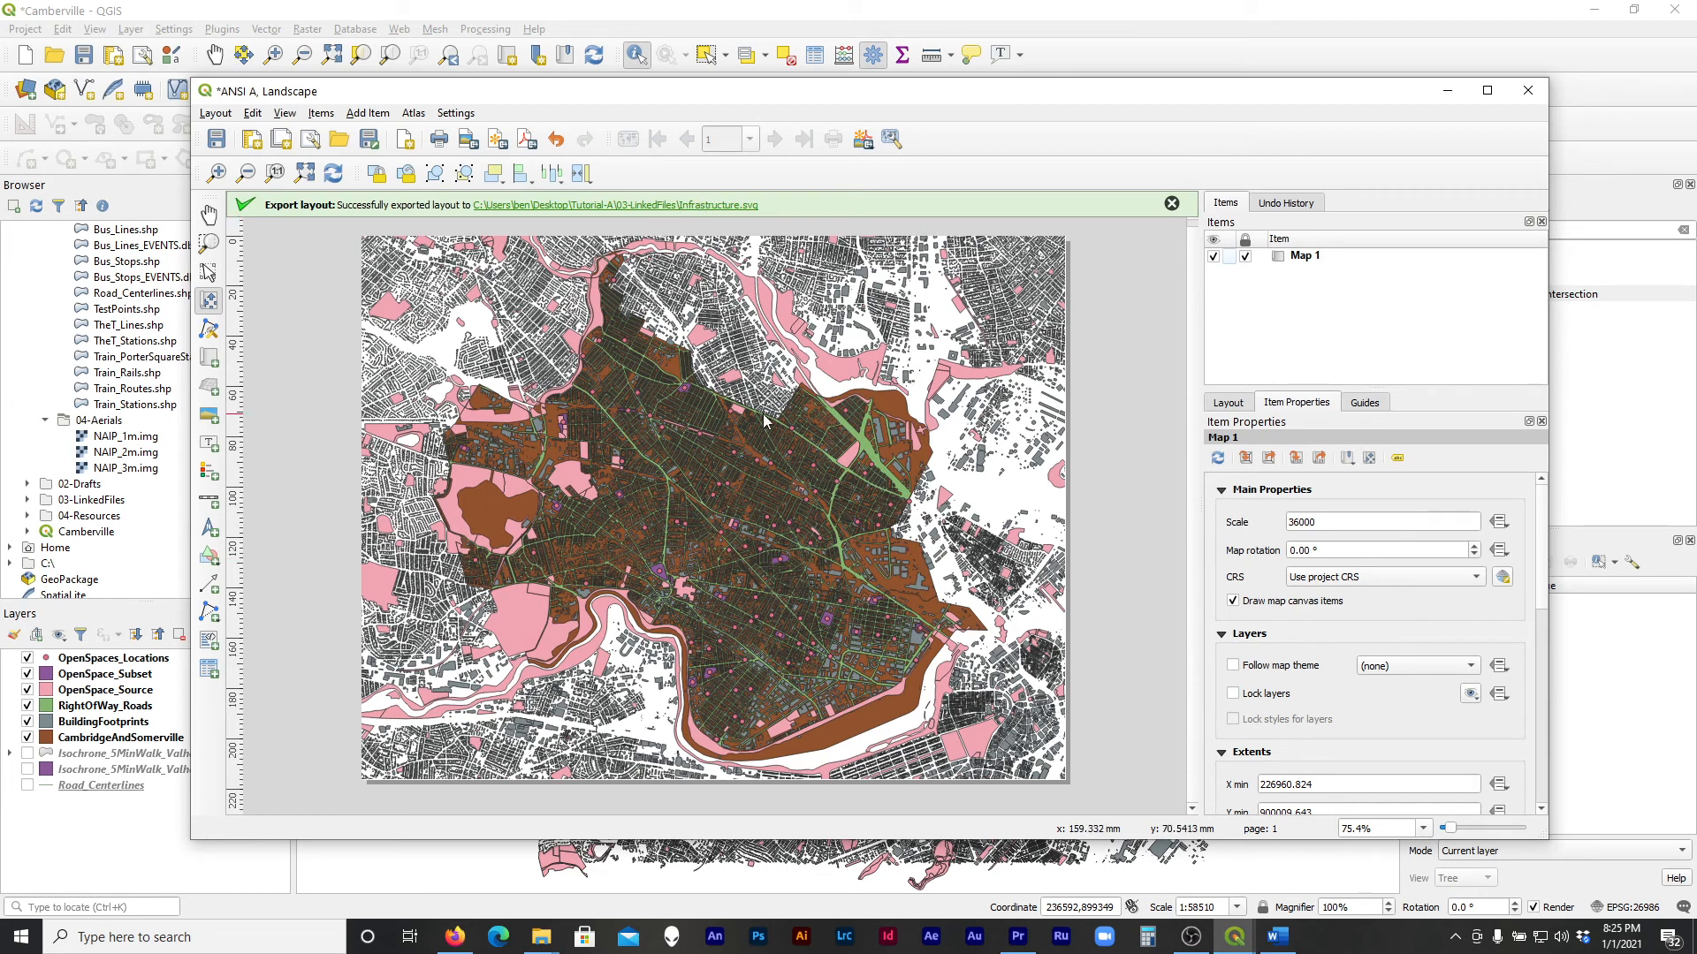
Return to the main project and show only the Isochrone_5MinWalk_Valhalla_DiversityScore layer, hiding all other layers
click(1446, 92)
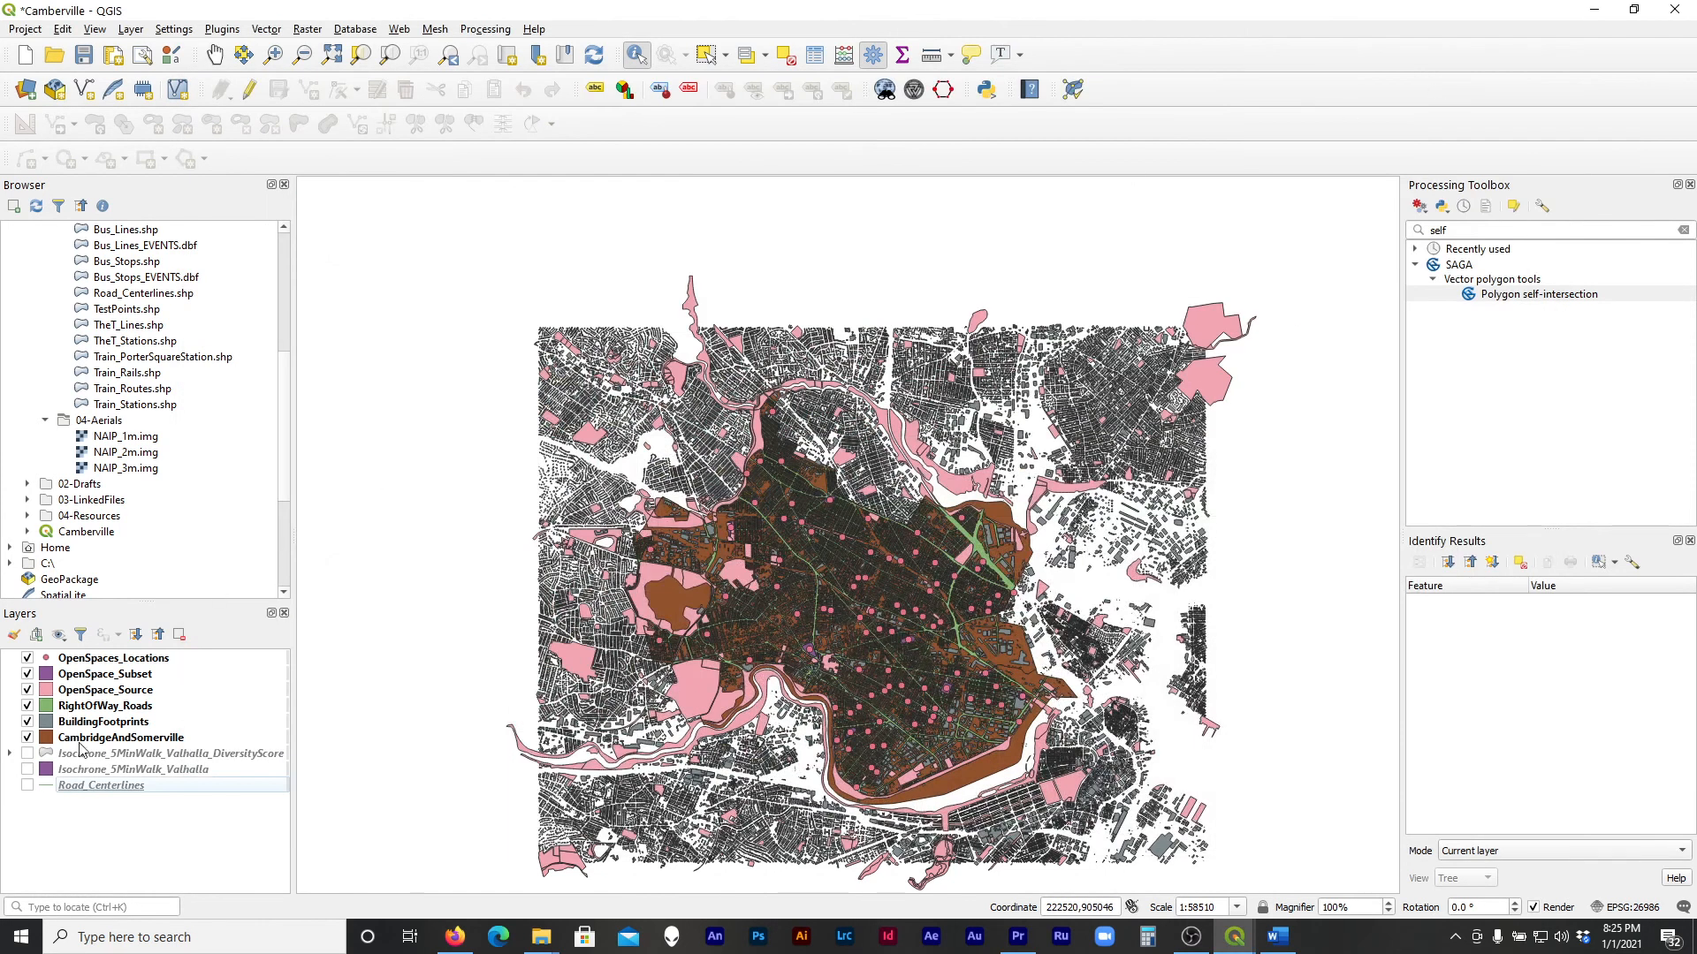
click(27, 738)
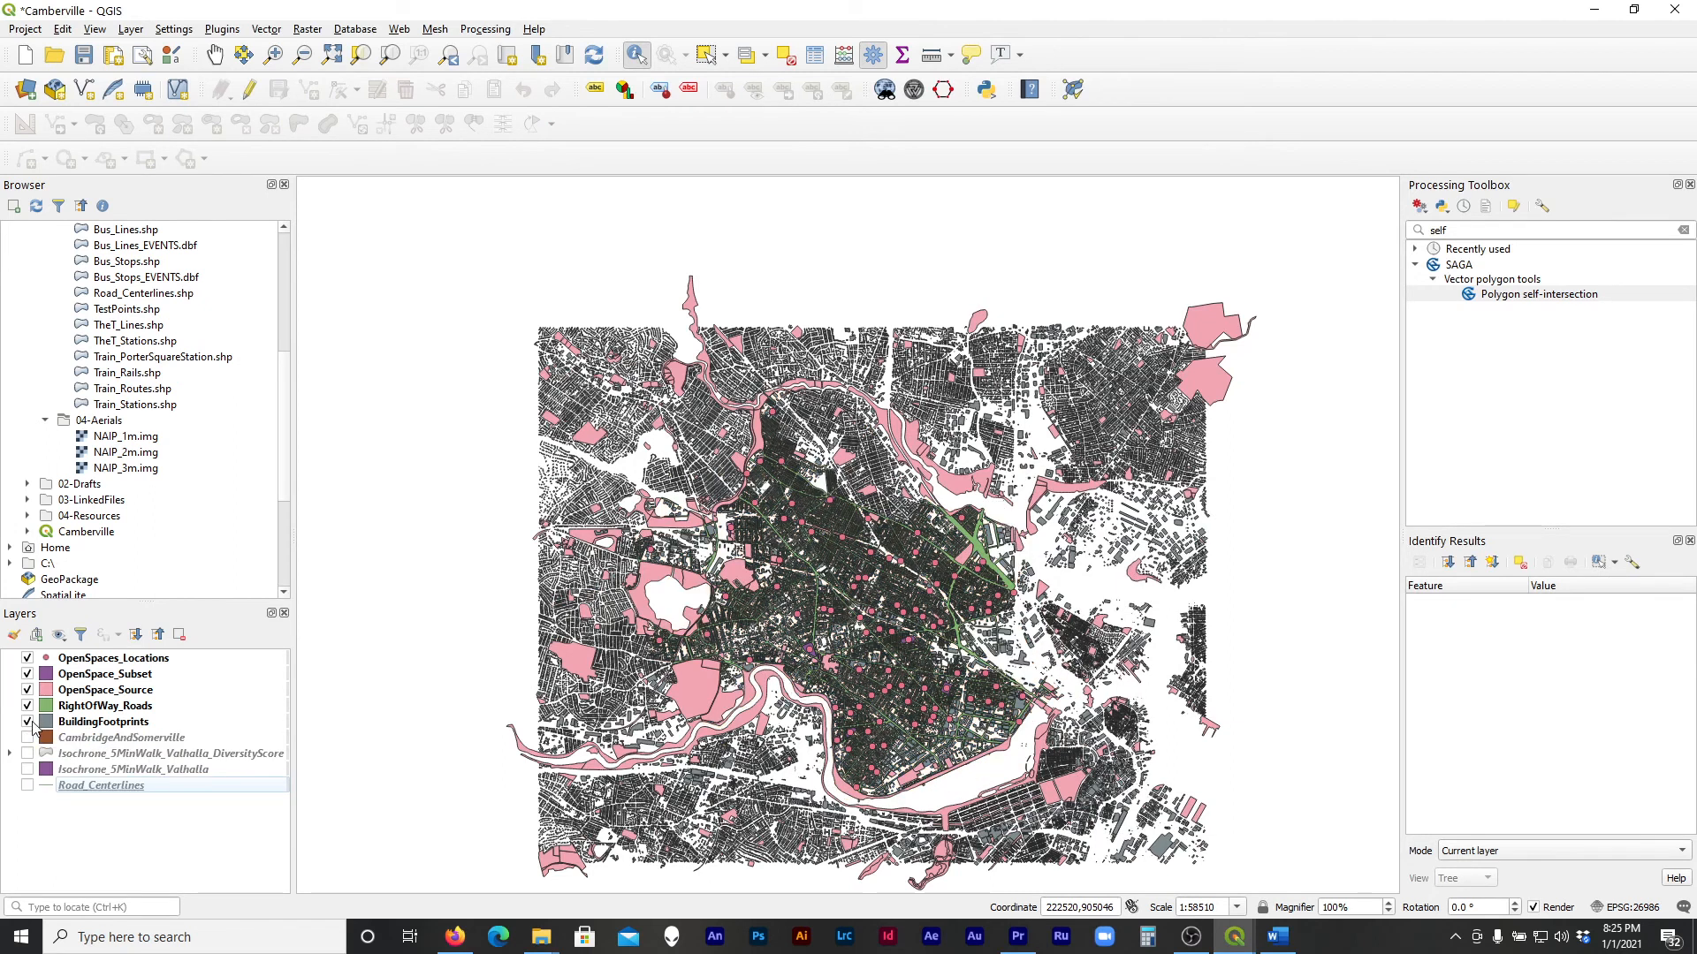
click(28, 722)
click(28, 754)
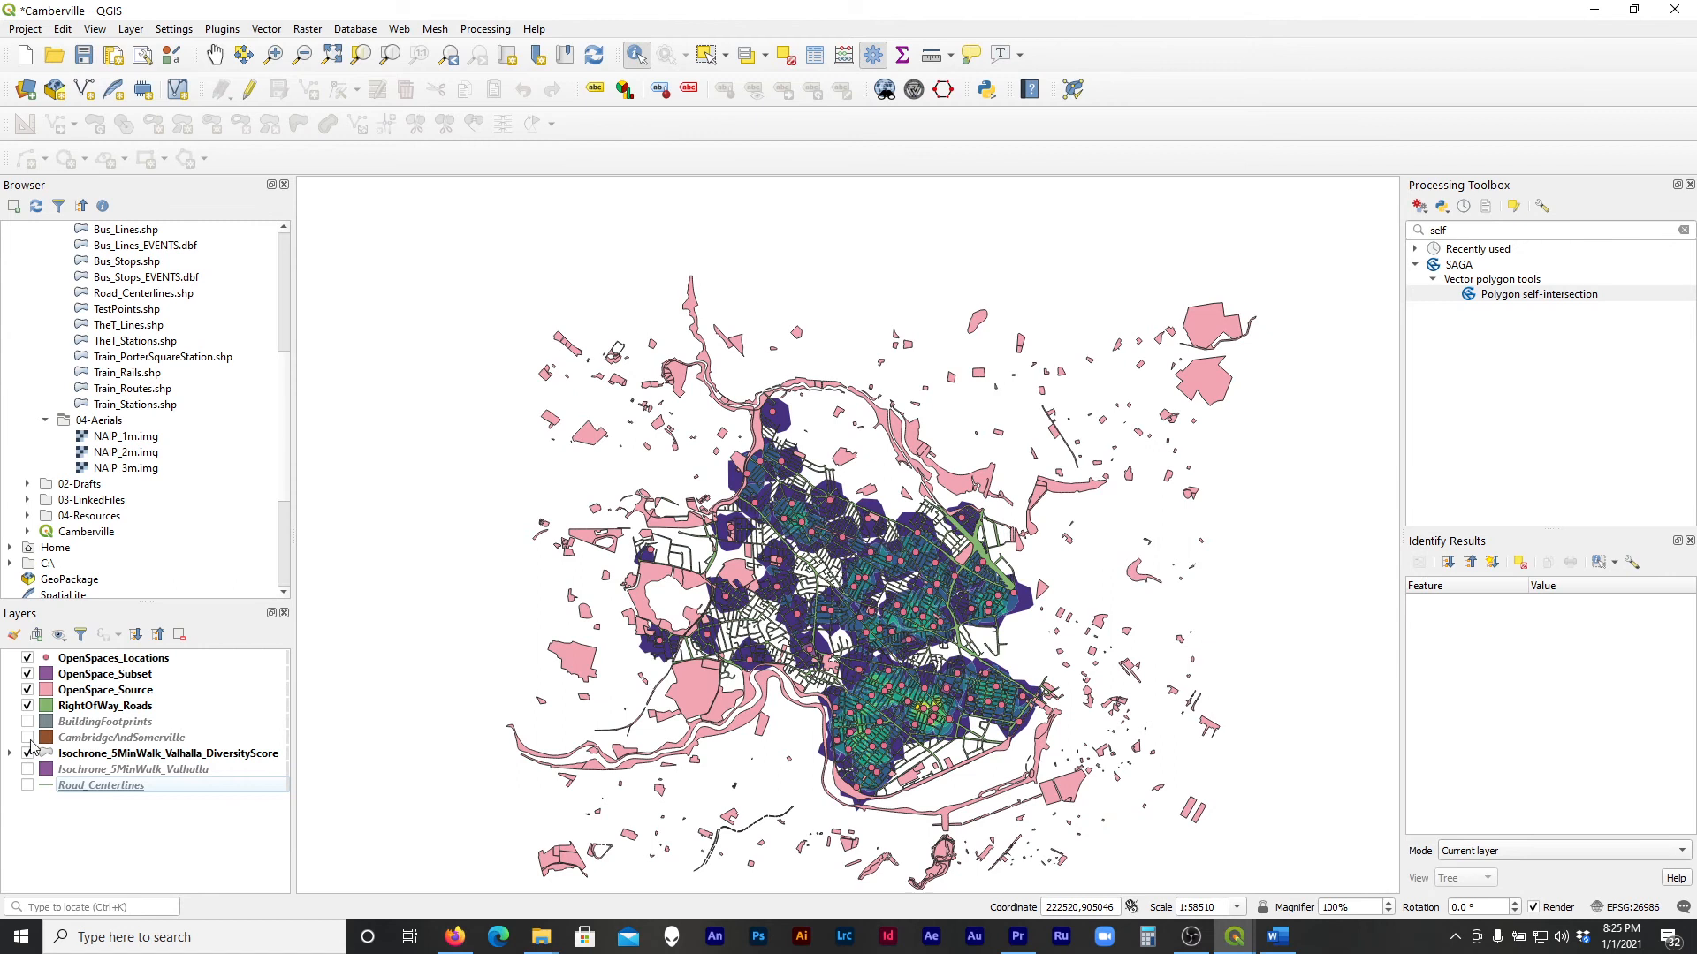
click(27, 706)
click(27, 690)
click(27, 675)
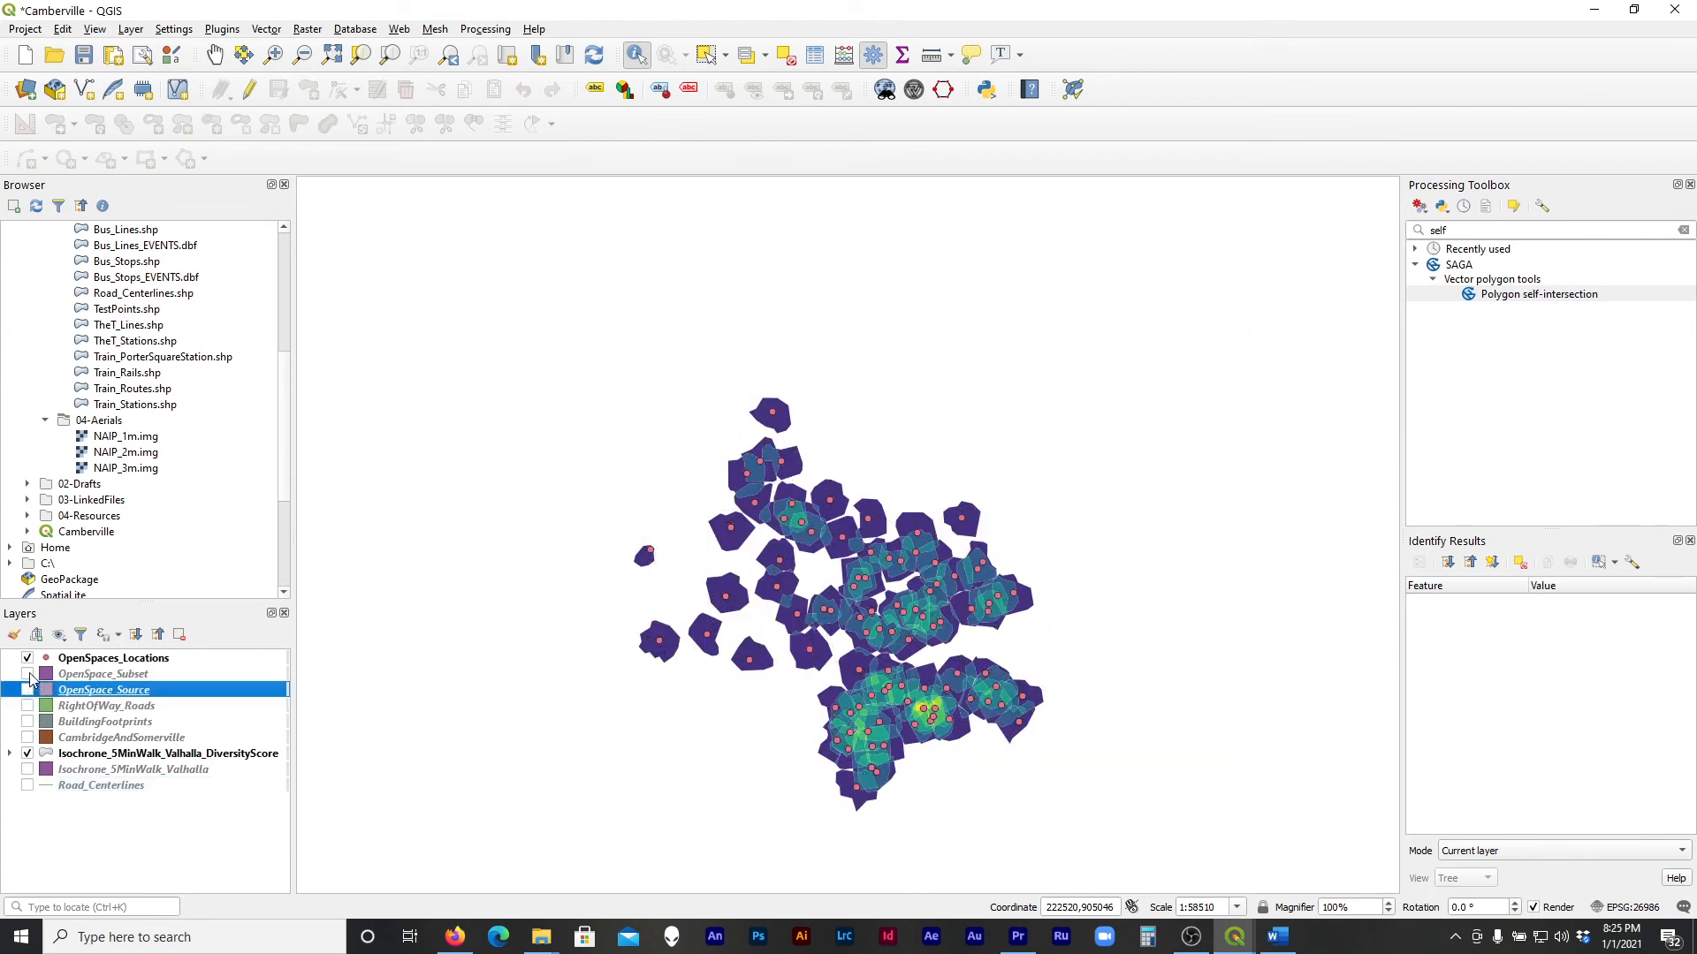
click(28, 659)
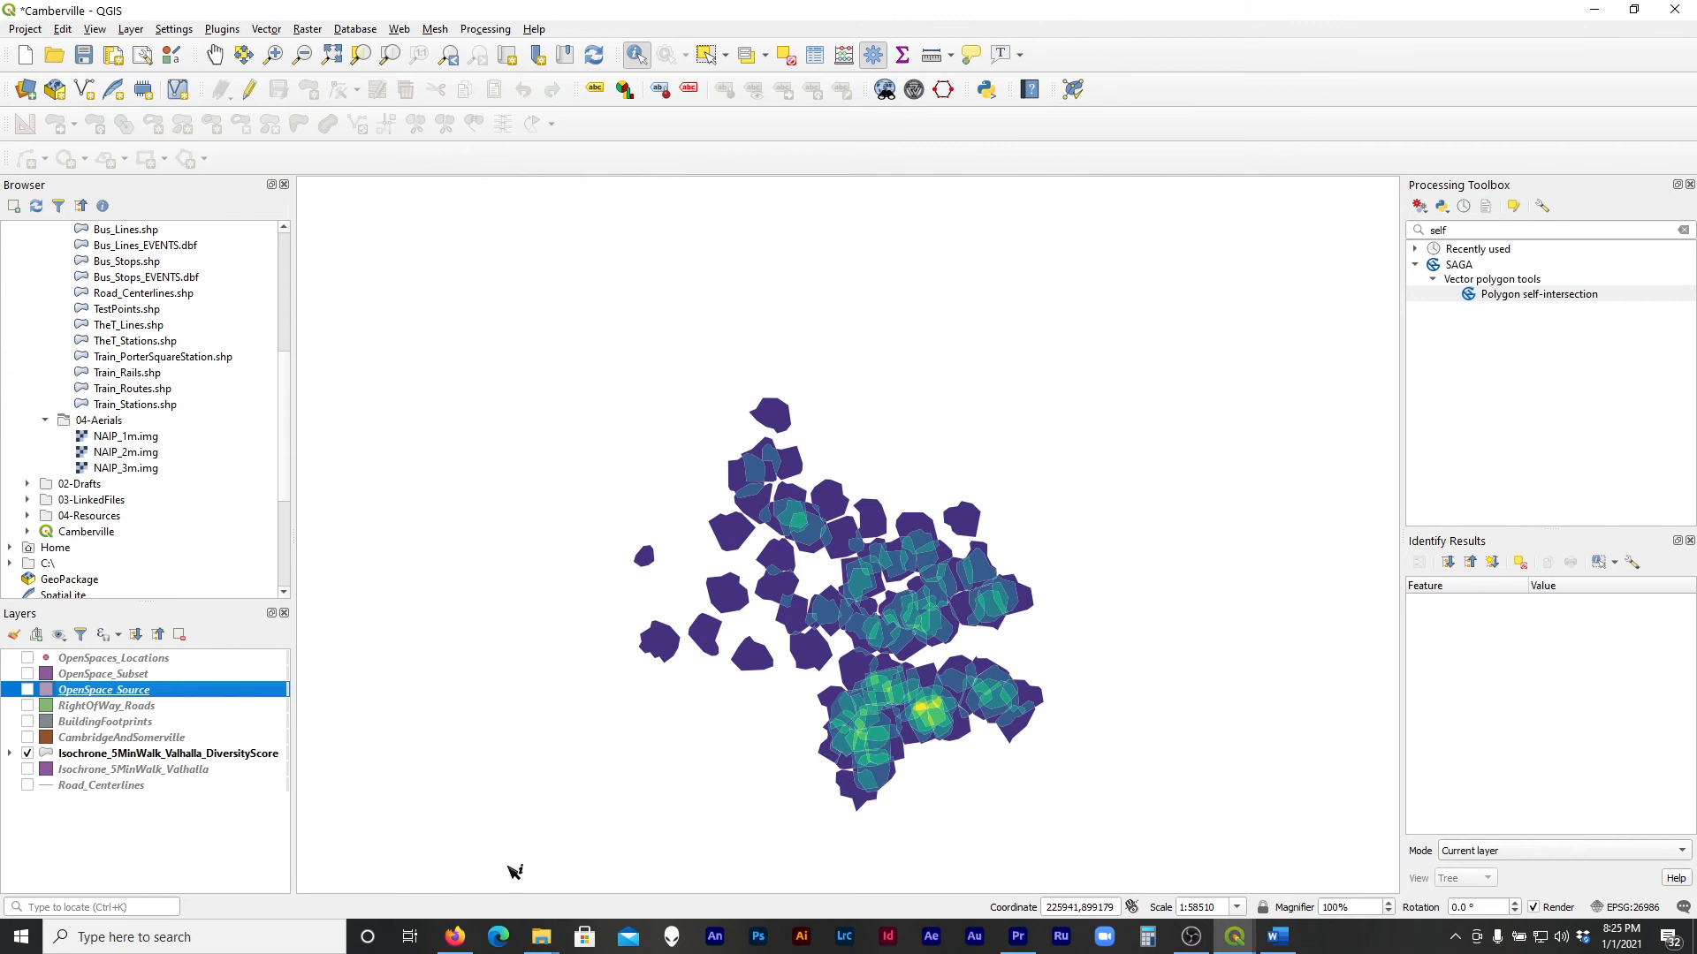
Switch back to the ANSI A, Landscape layout and refresh it to show the isochrones
mouse_move(1234, 936)
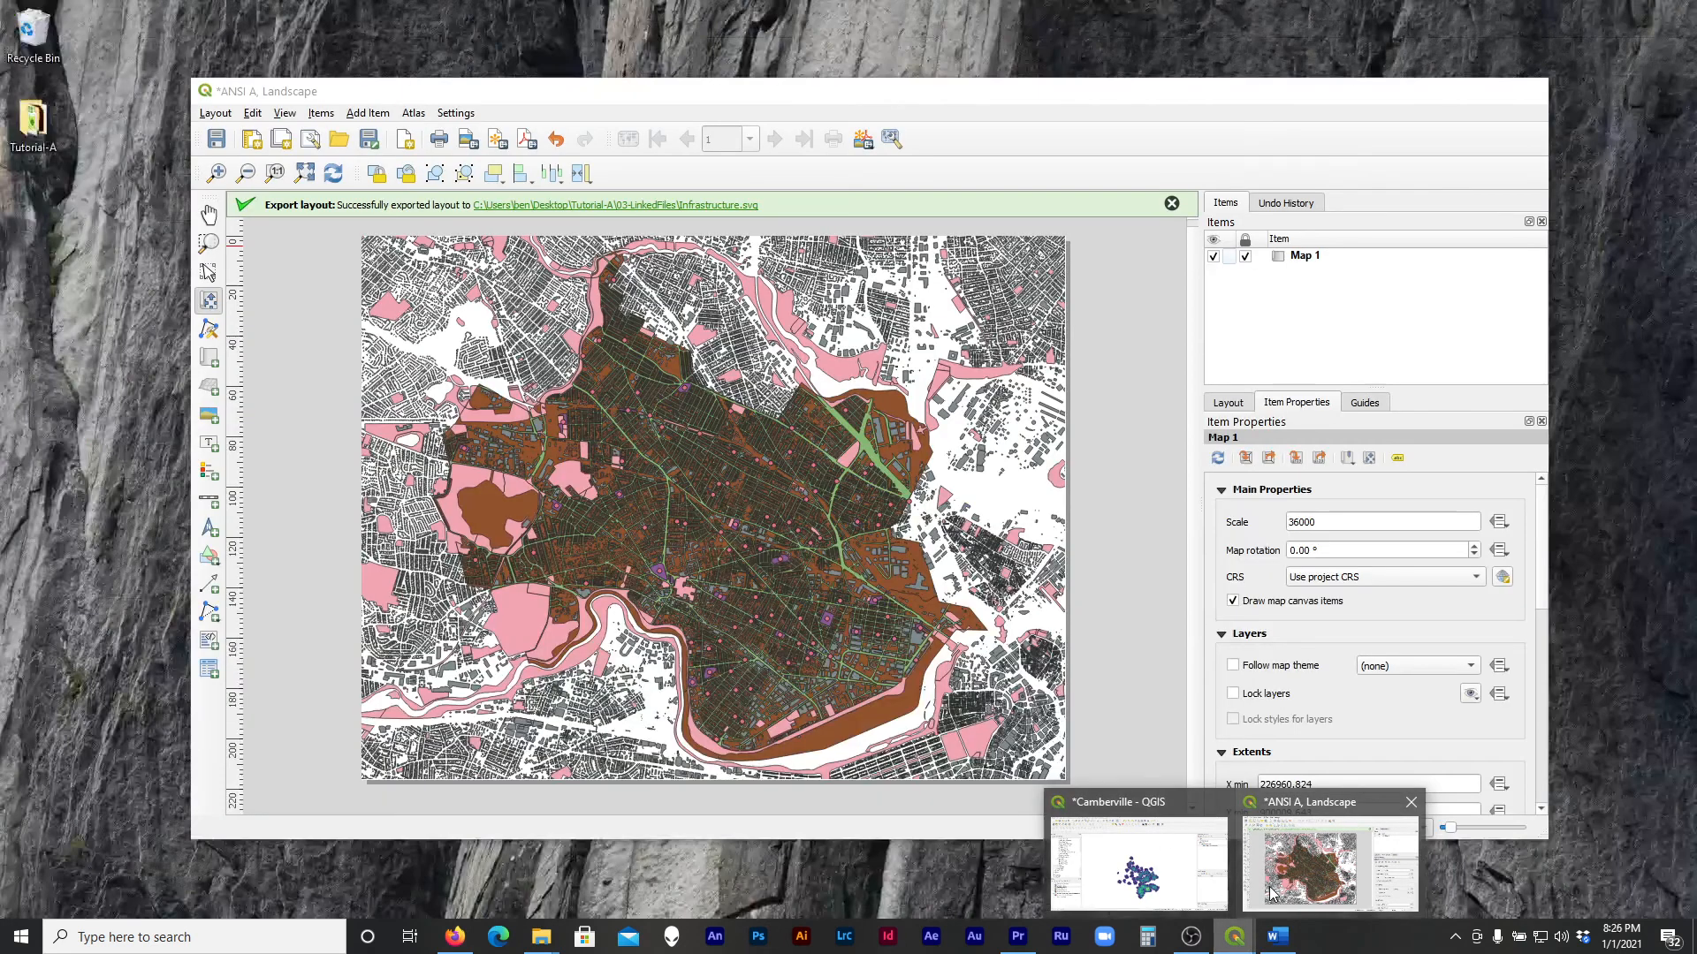
click(1271, 892)
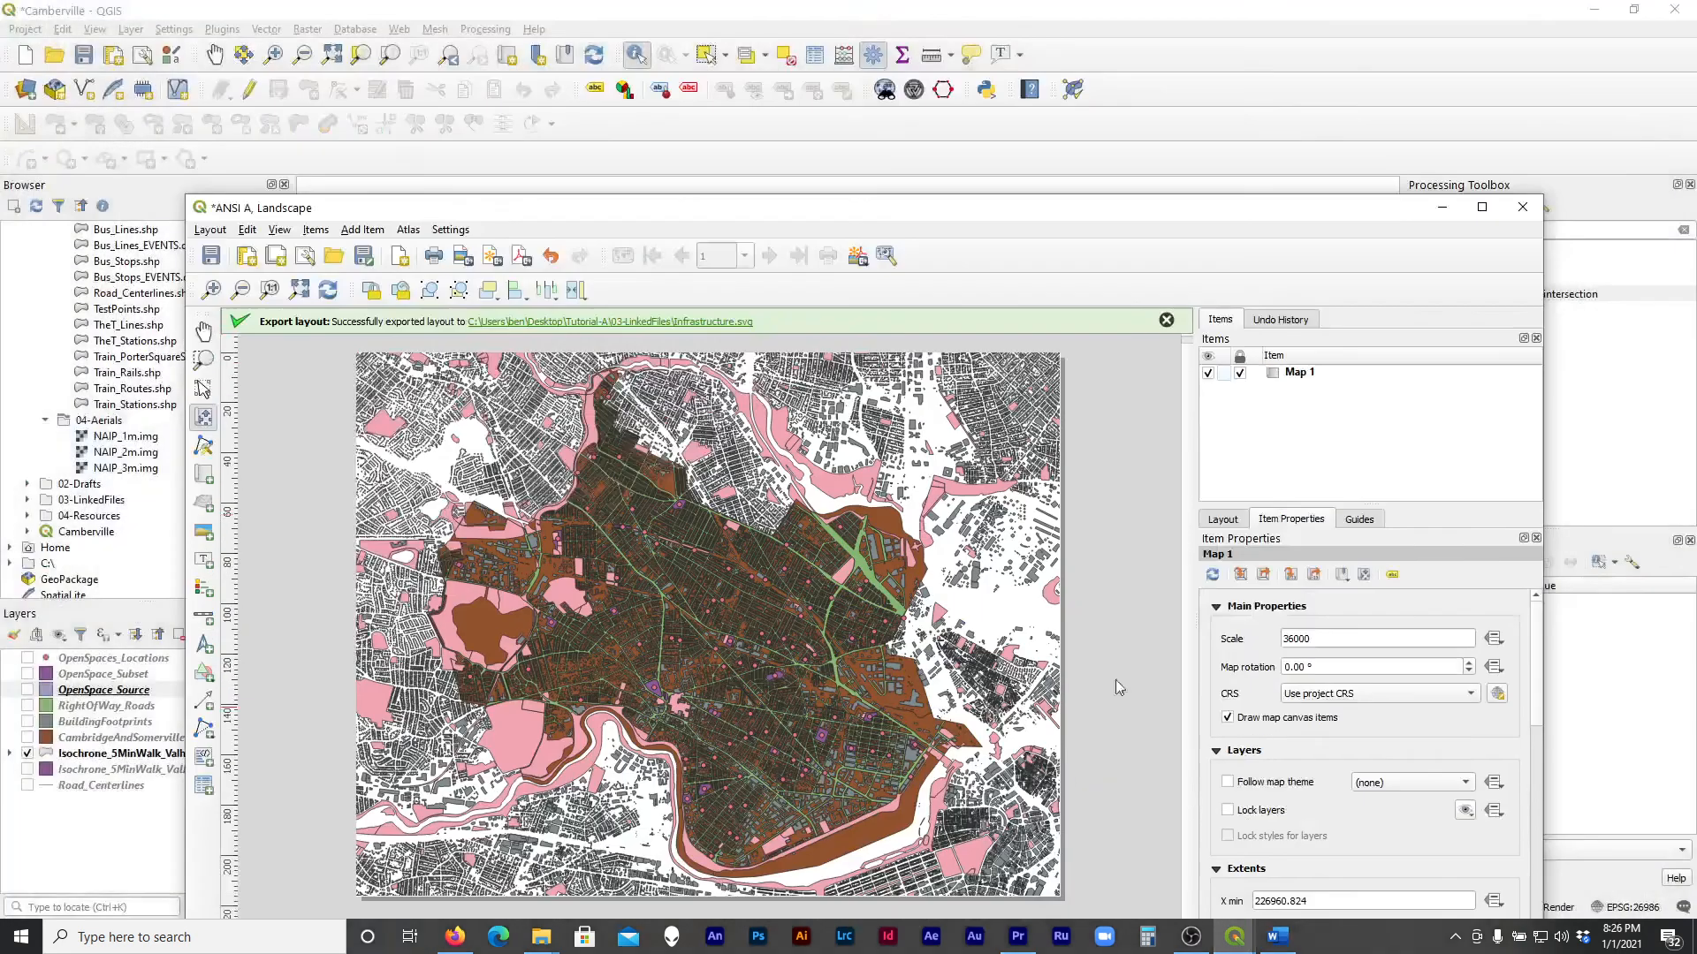
click(327, 293)
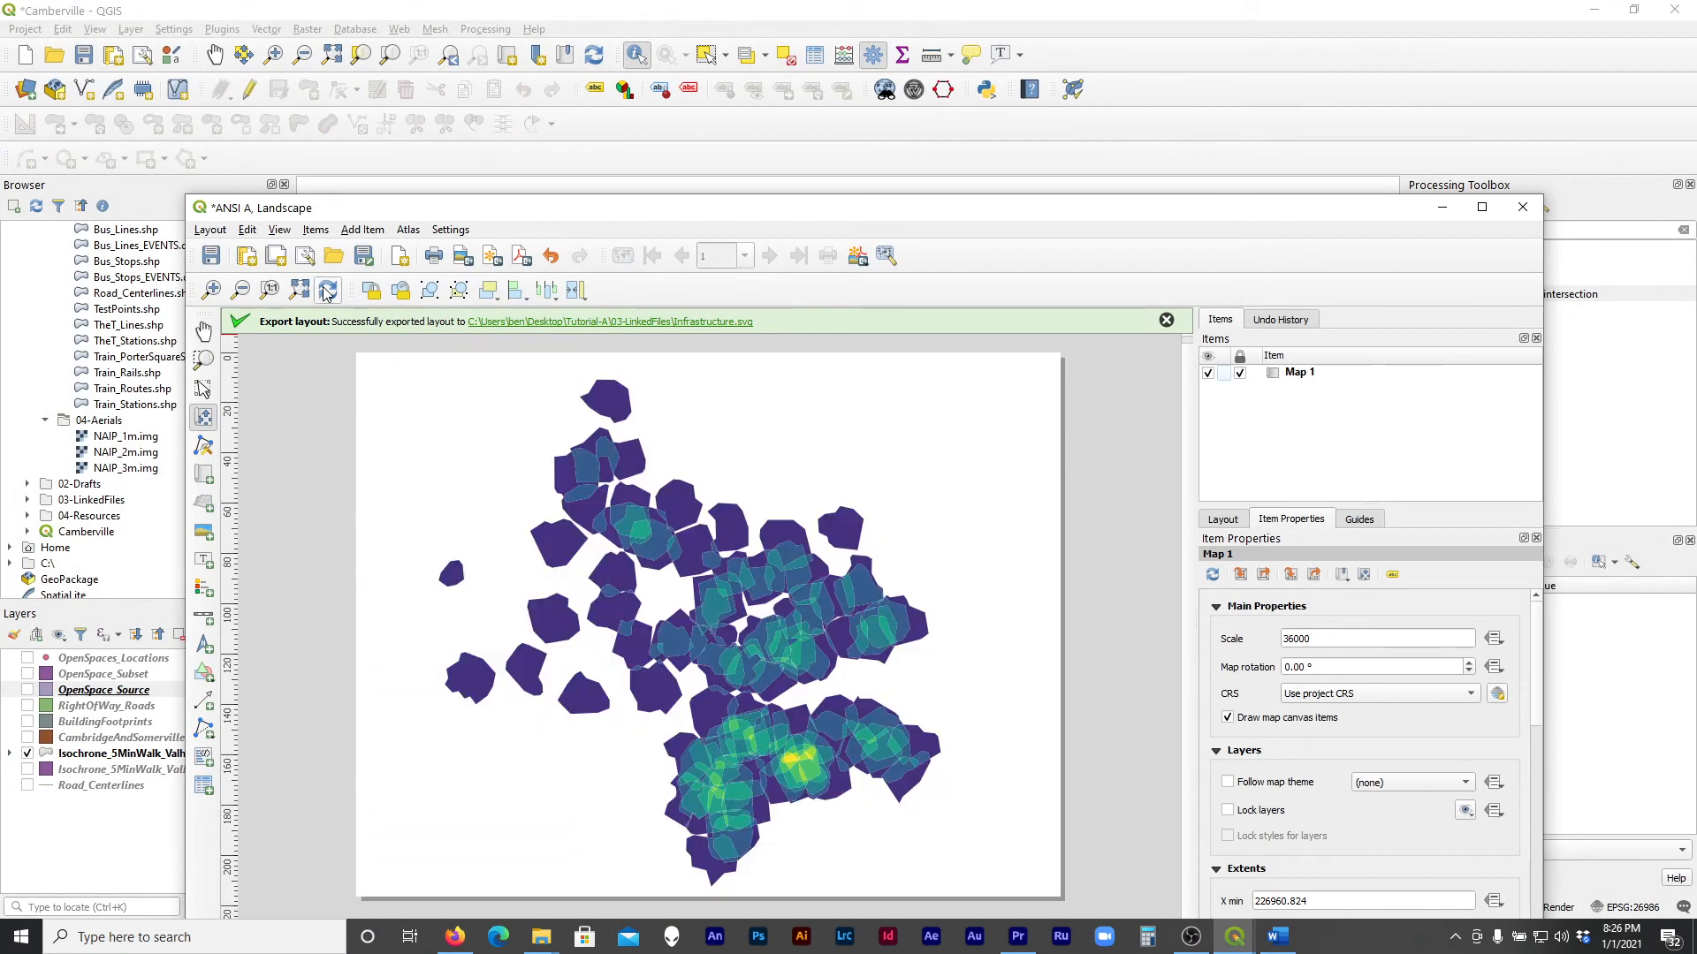
drag(838, 217, 871, 100)
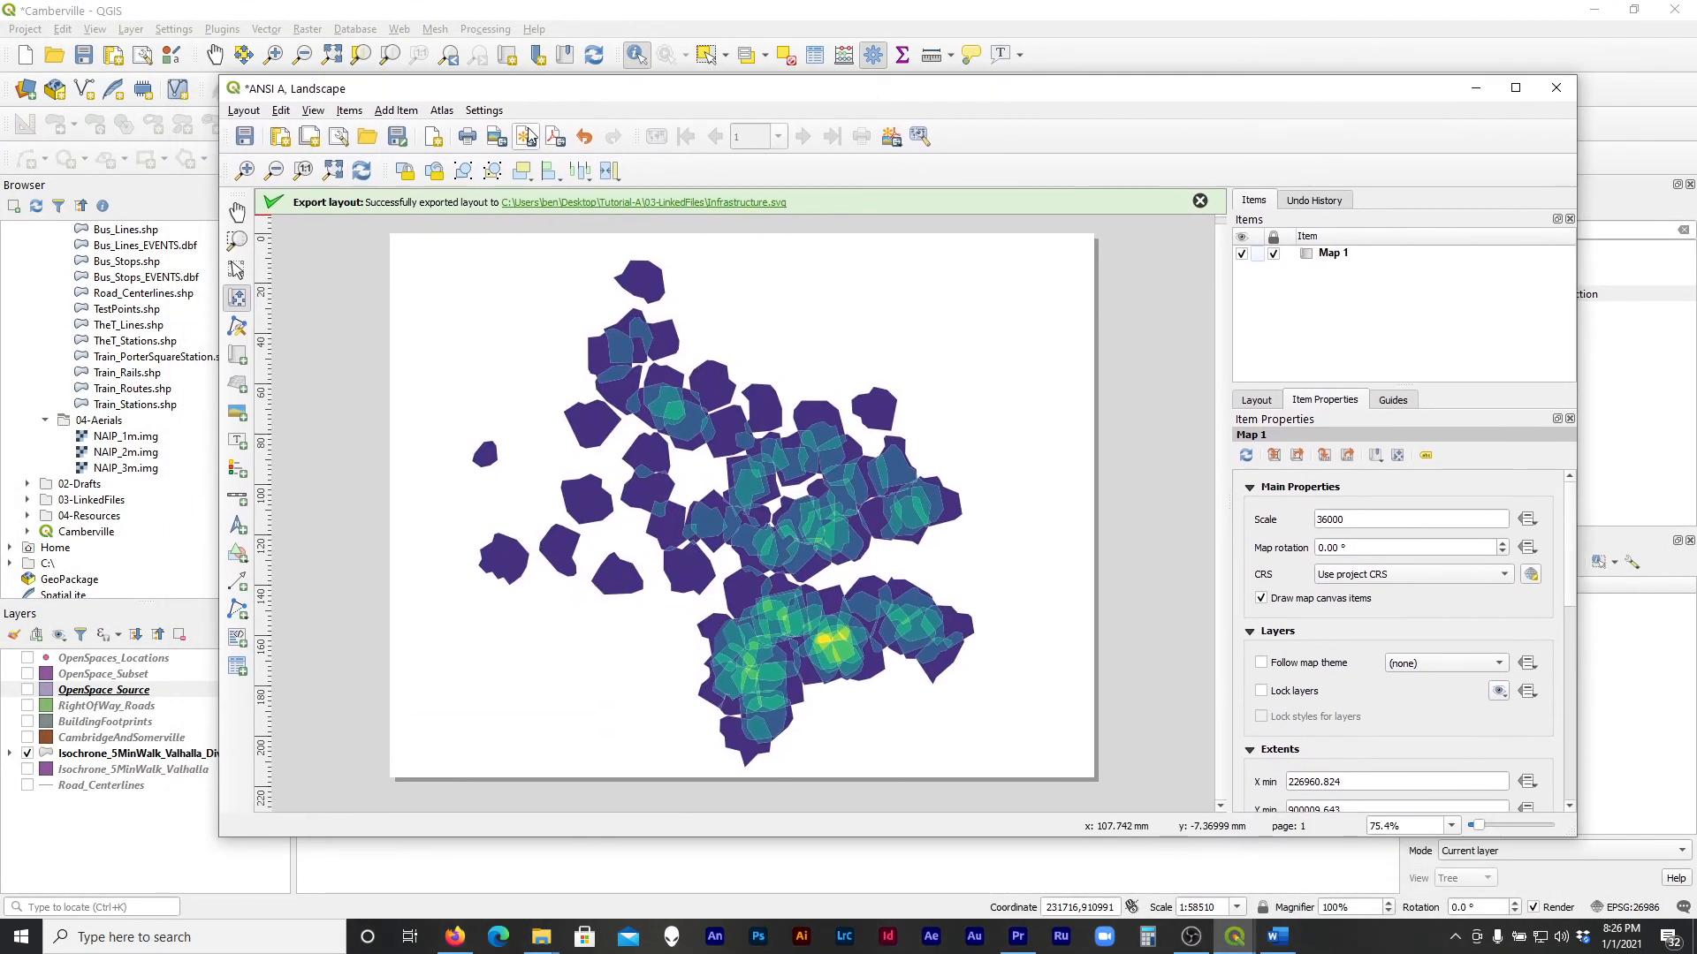
Export the layout as an SVG named Isochrones in 03-LinkedFiles, suppressing future export notices and keeping the vector and text-object options
click(525, 139)
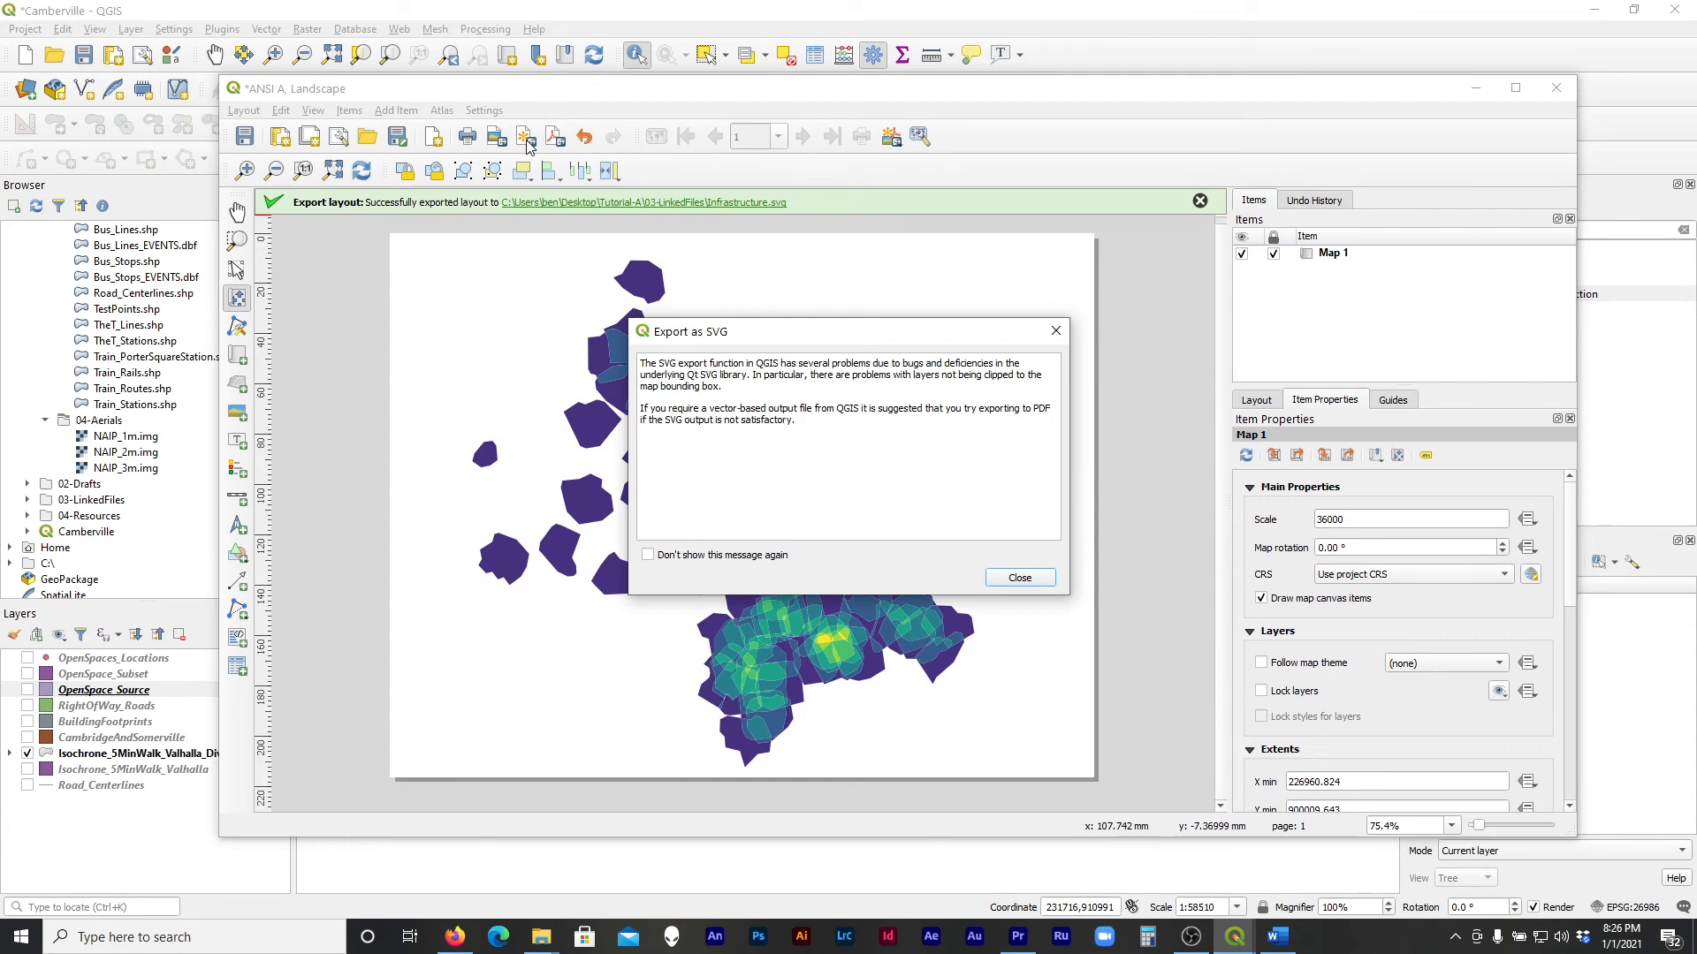
click(648, 555)
click(1020, 577)
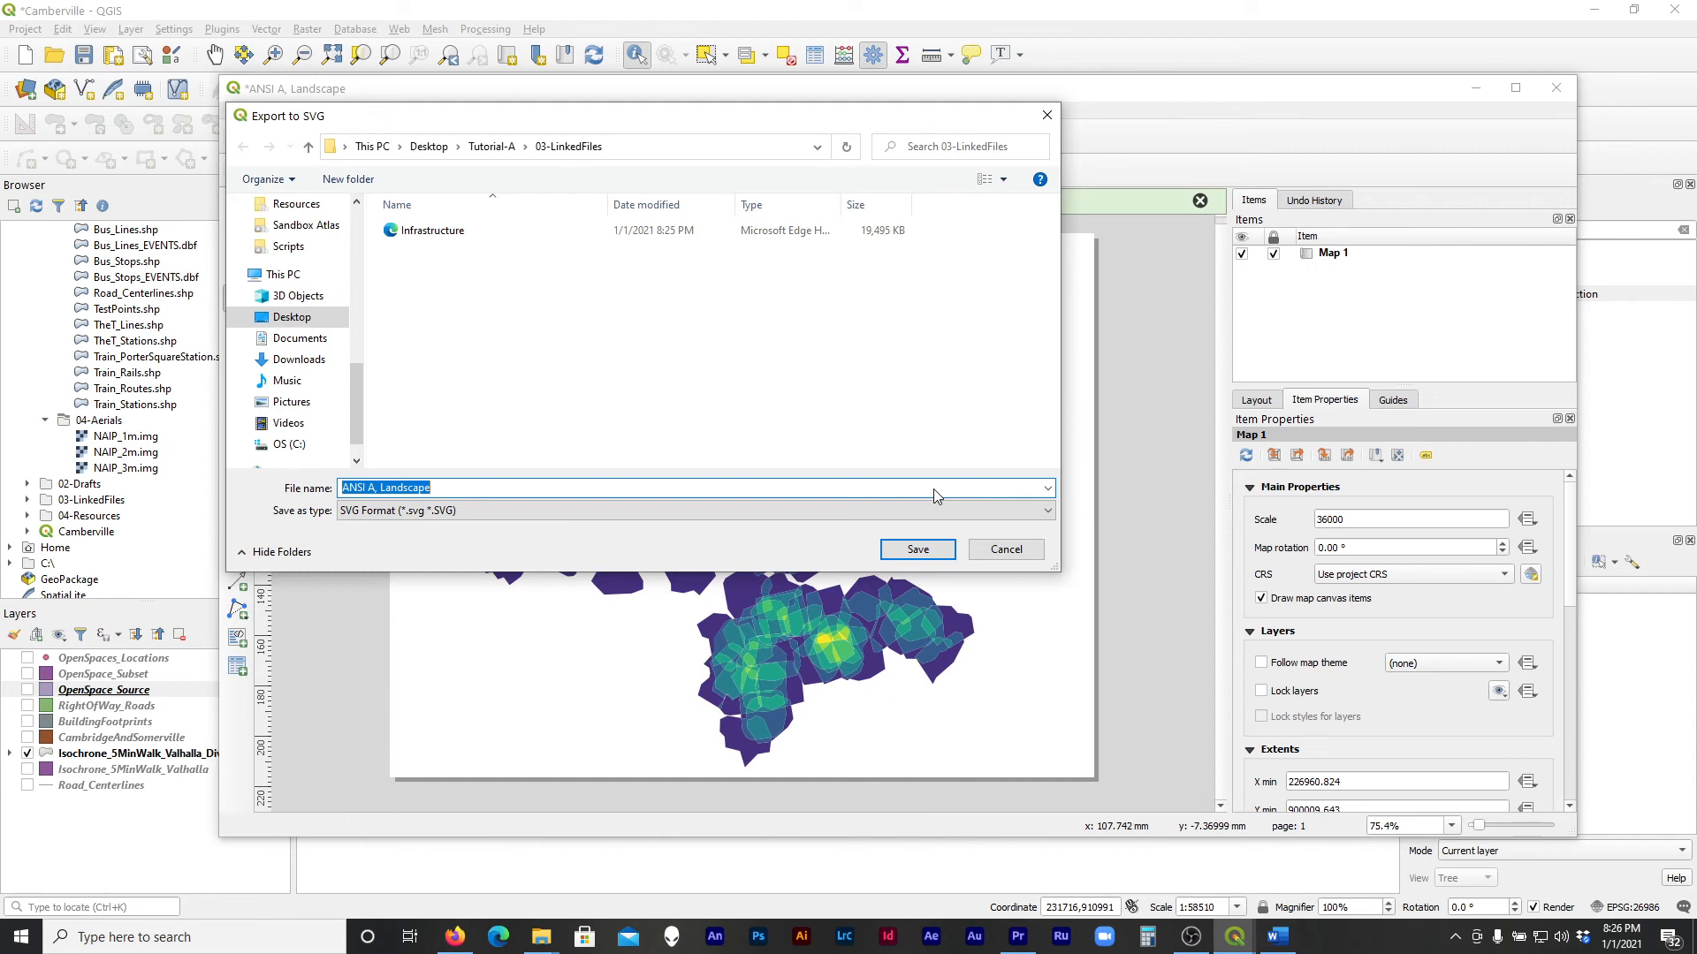
text(Isochrones)
key(Return)
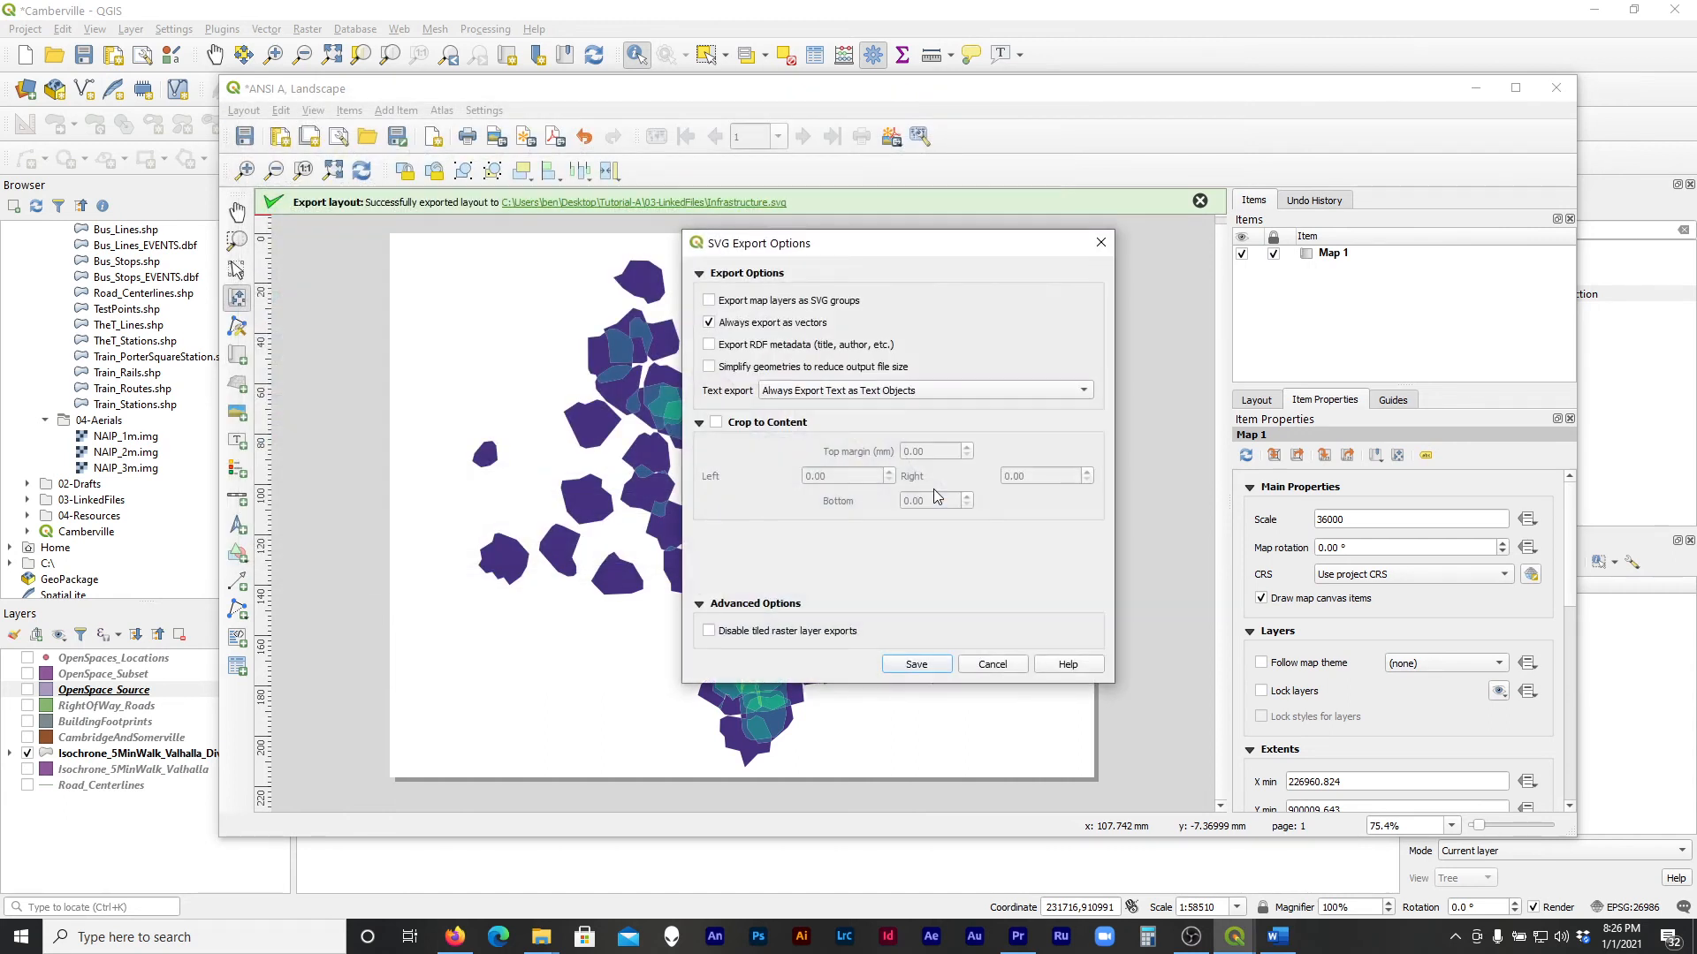
click(916, 665)
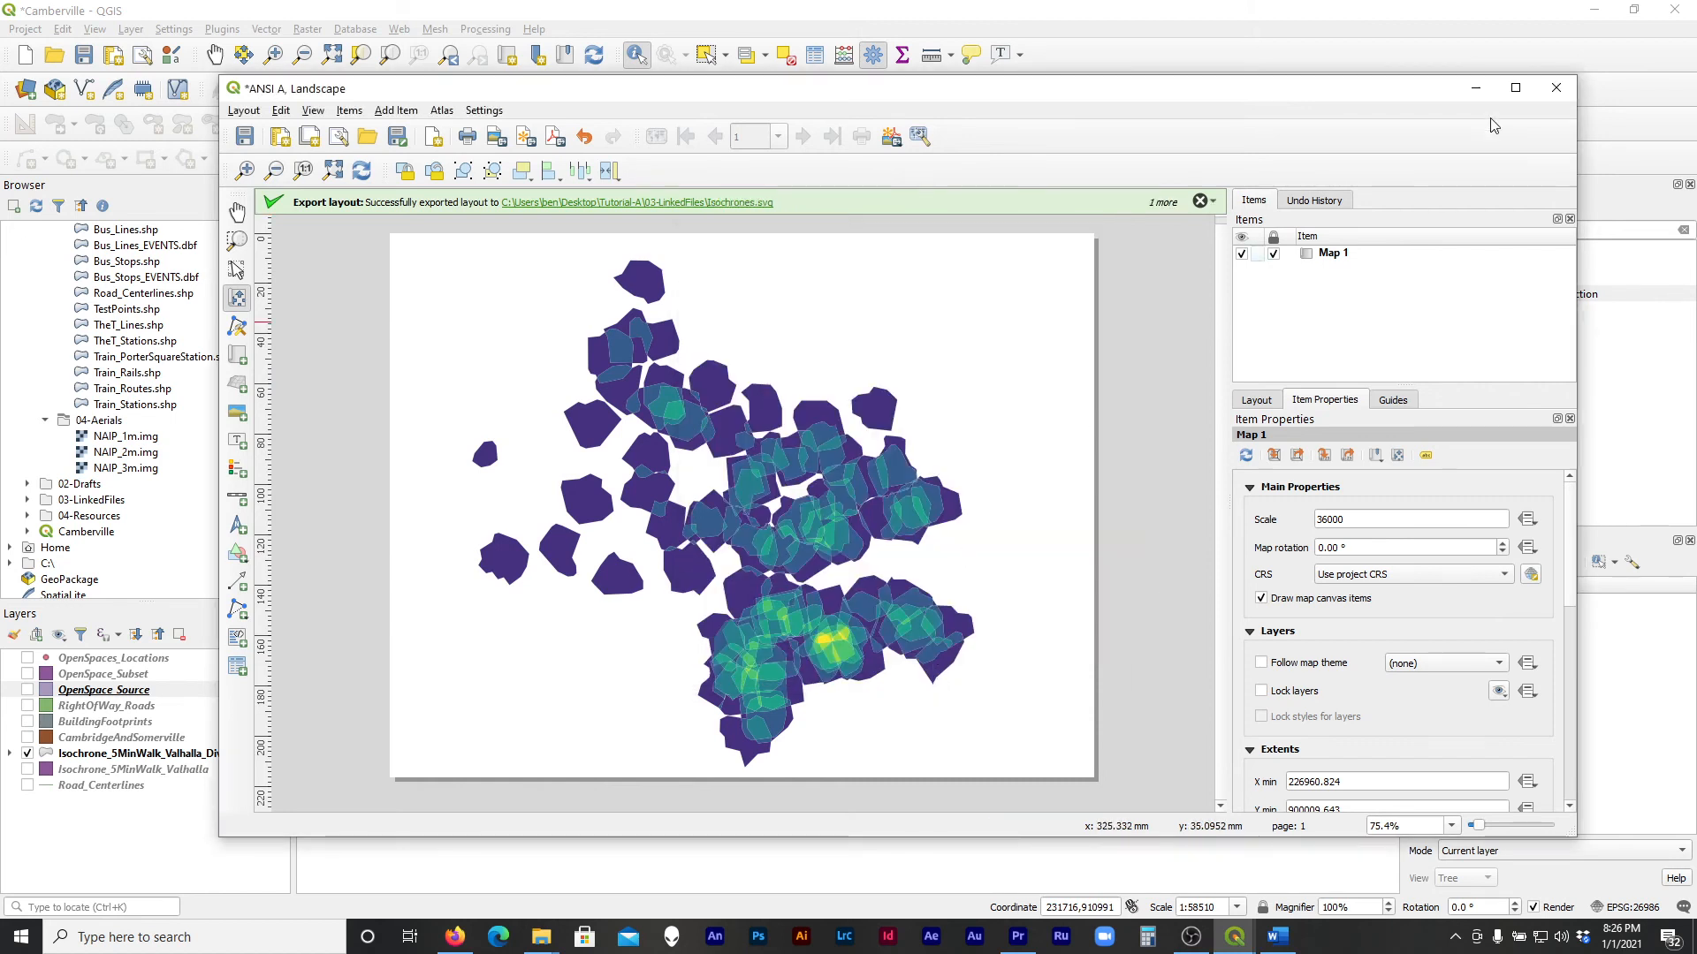
Return to the main project, hide Isochrone_5MinWalk_Valhalla_DiversityScore and show only the Road_Centerlines layer
click(1475, 89)
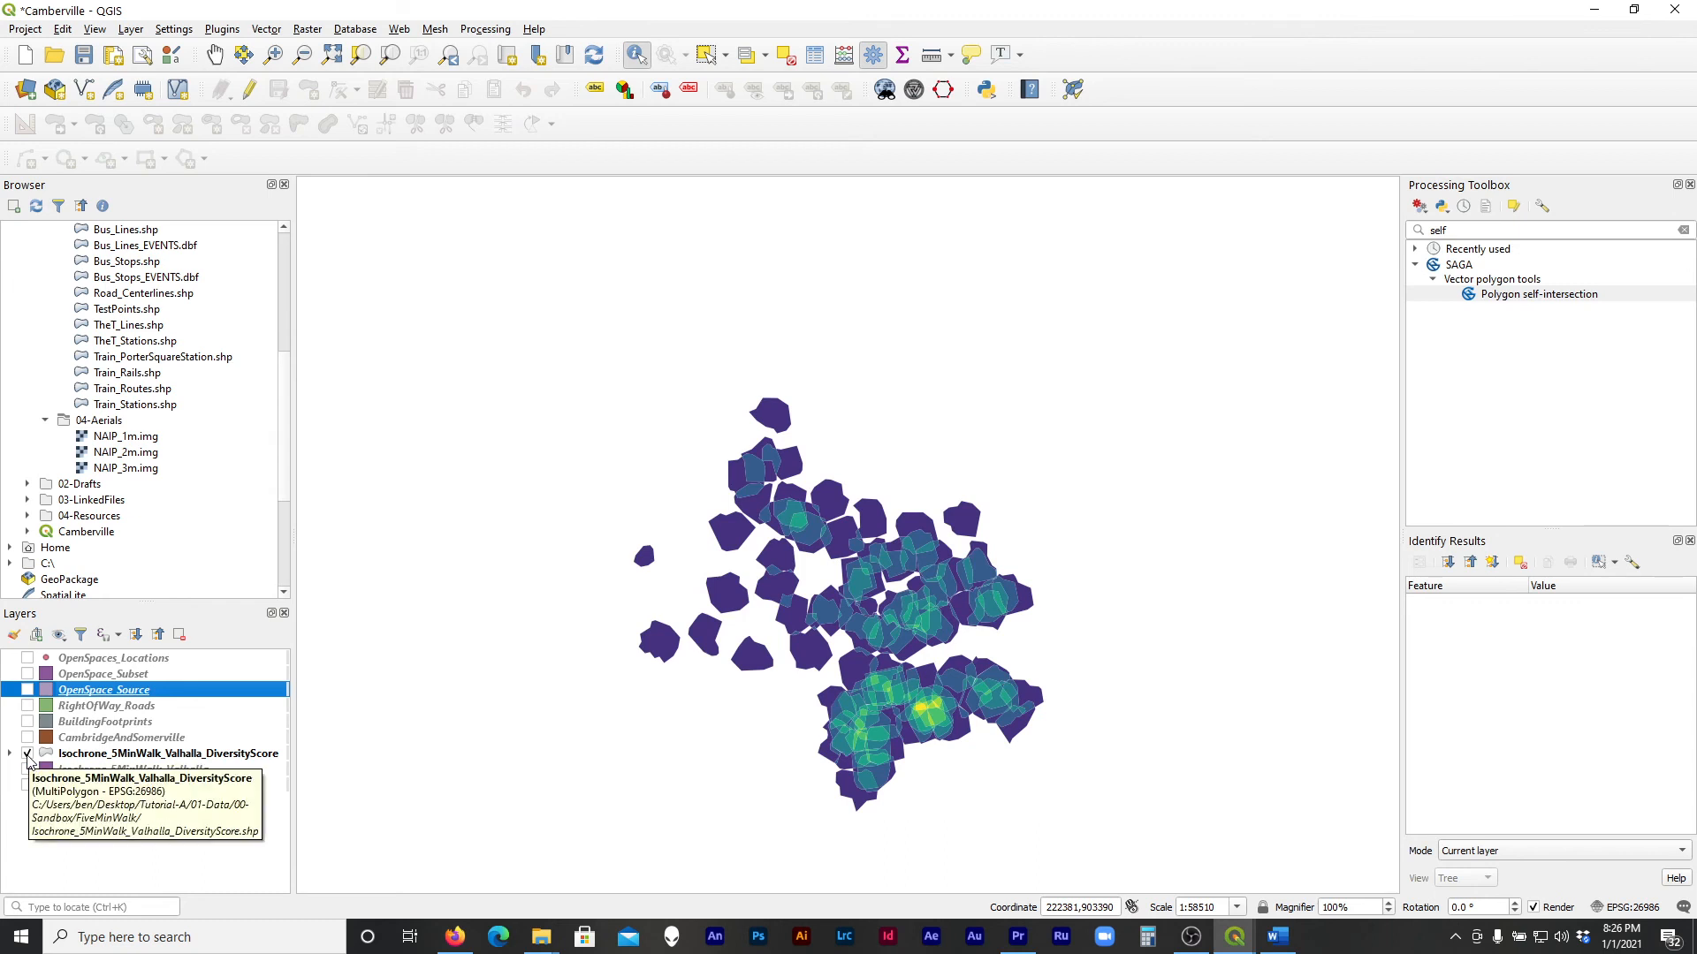
click(28, 754)
click(27, 786)
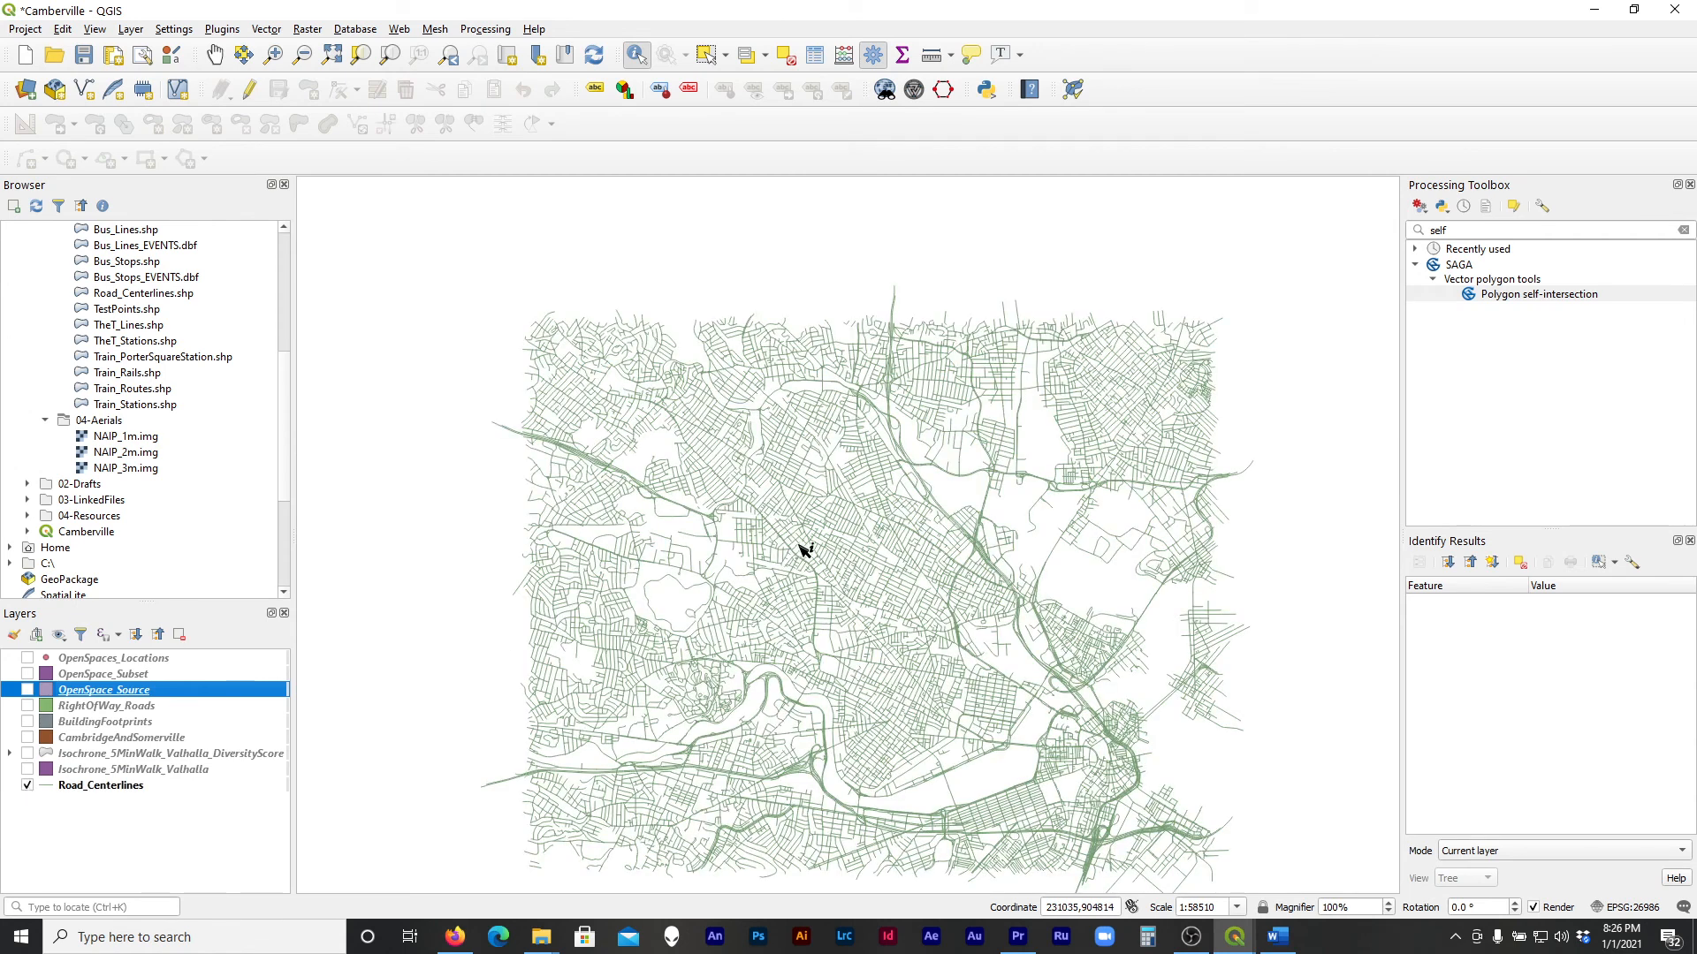
drag(808, 543, 819, 493)
scroll(811, 489, up, 1)
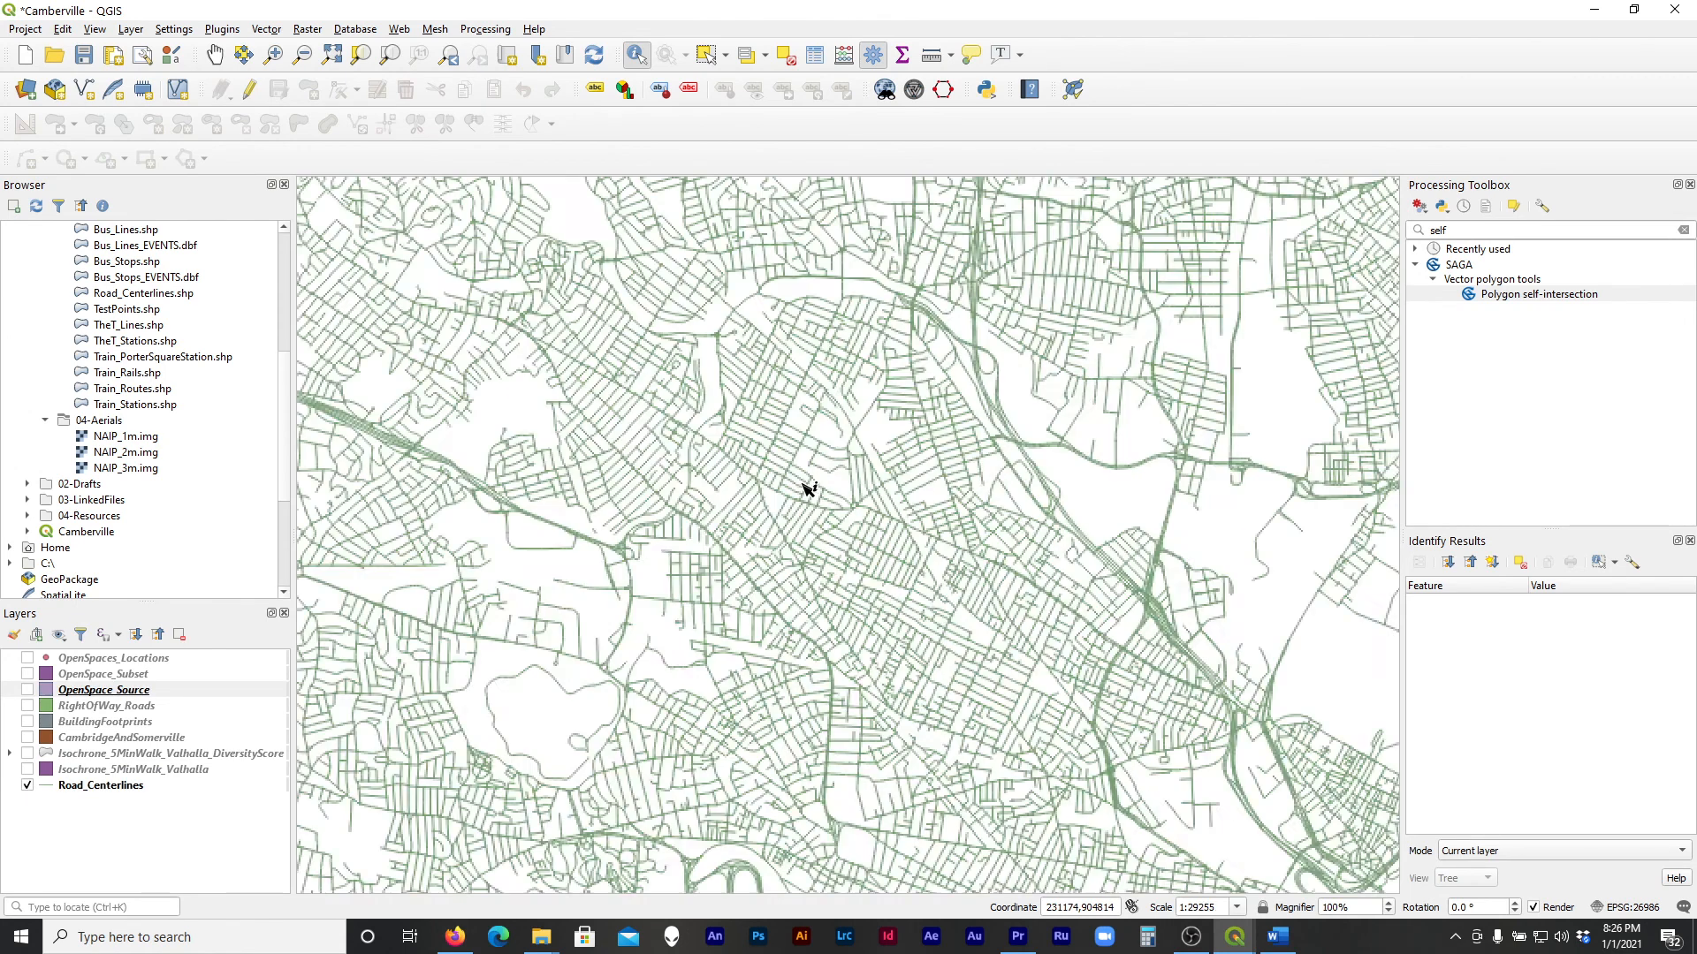
scroll(678, 543, down, 1)
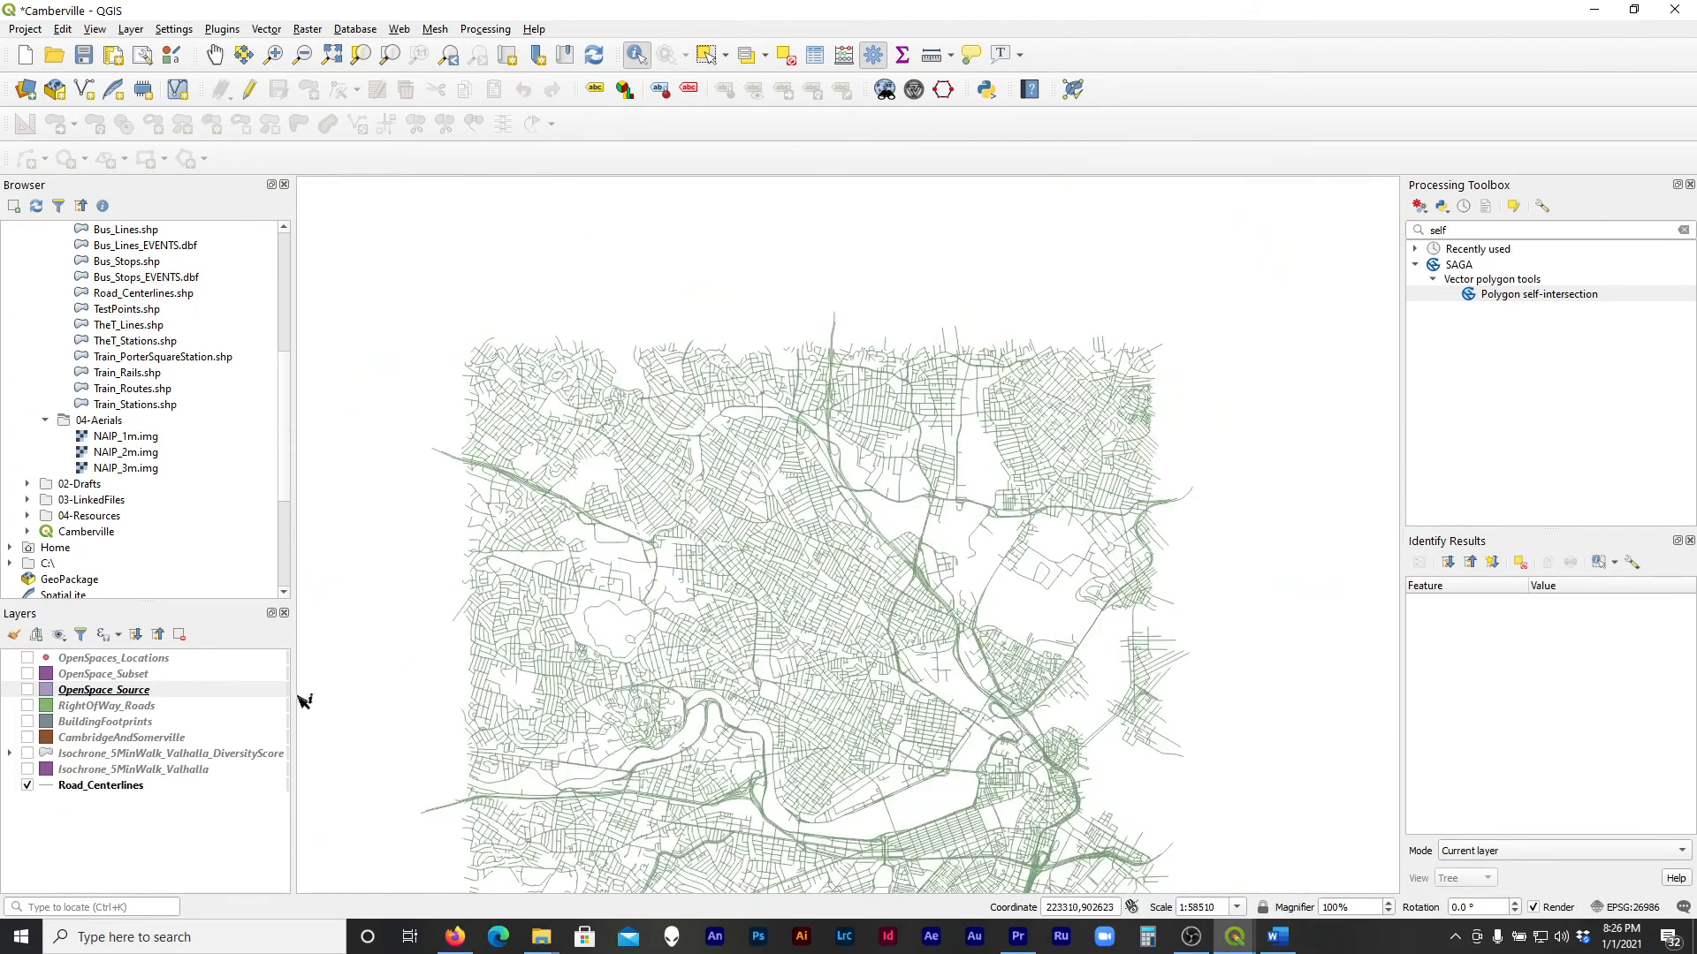
Change the Road_Centerlines symbology to Categorized, classify it by the CLASS field and apply it to check the road colours
right_click(120, 784)
click(167, 773)
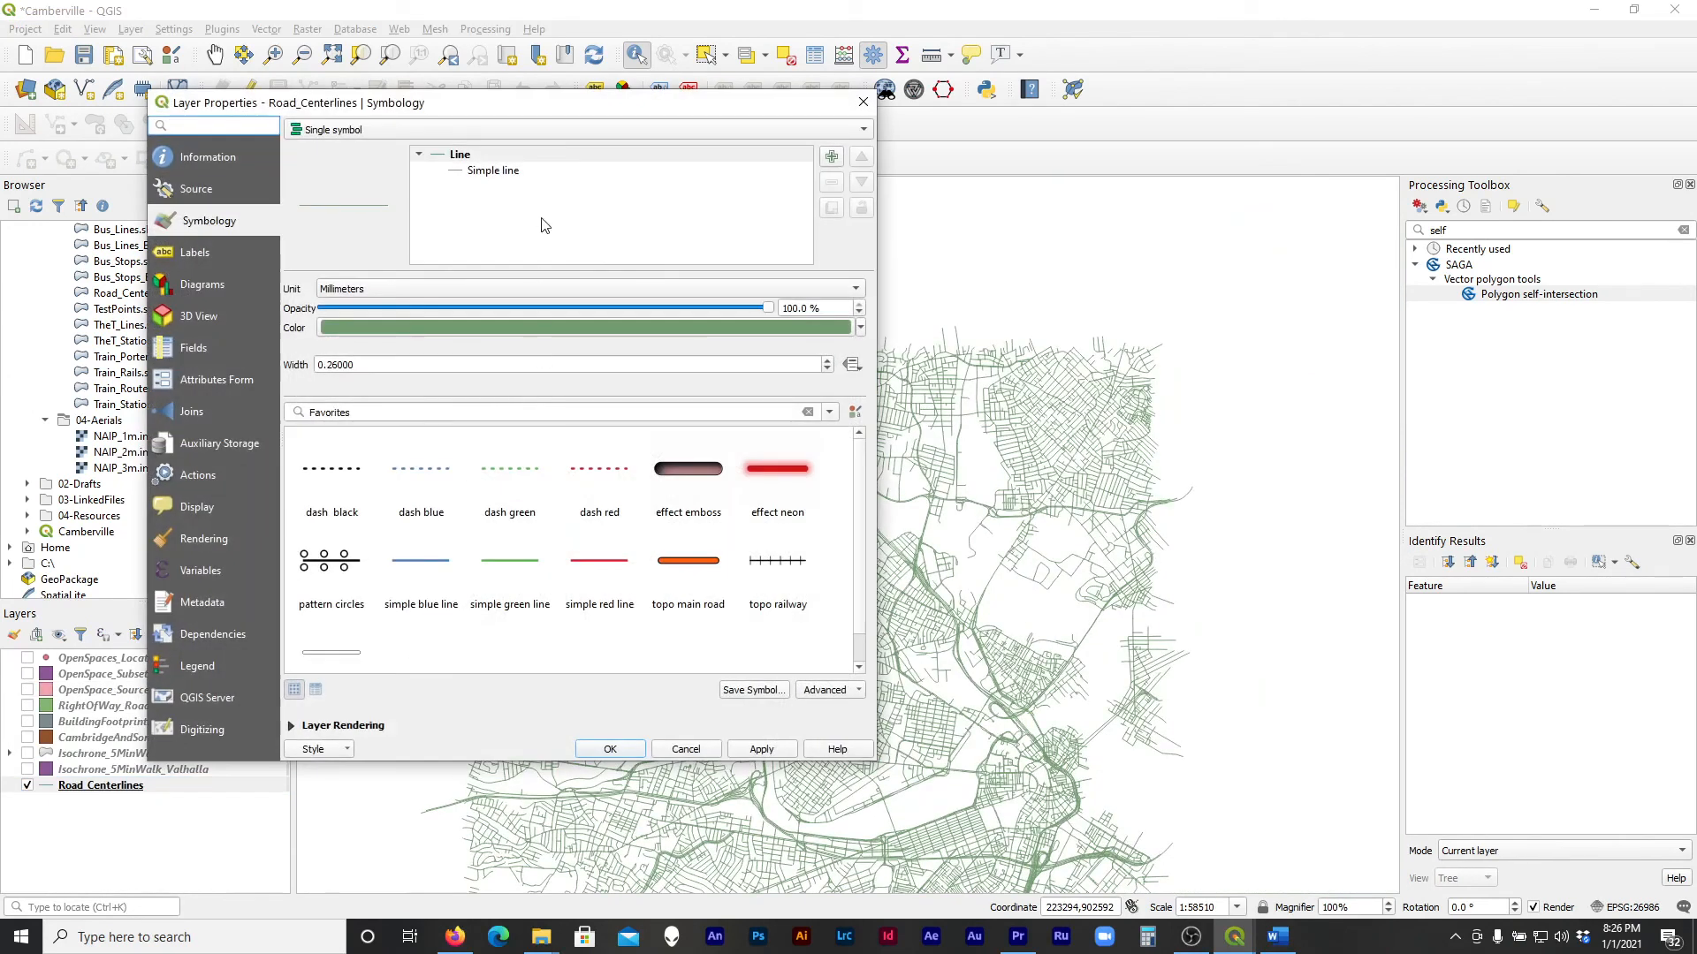
click(516, 125)
click(516, 149)
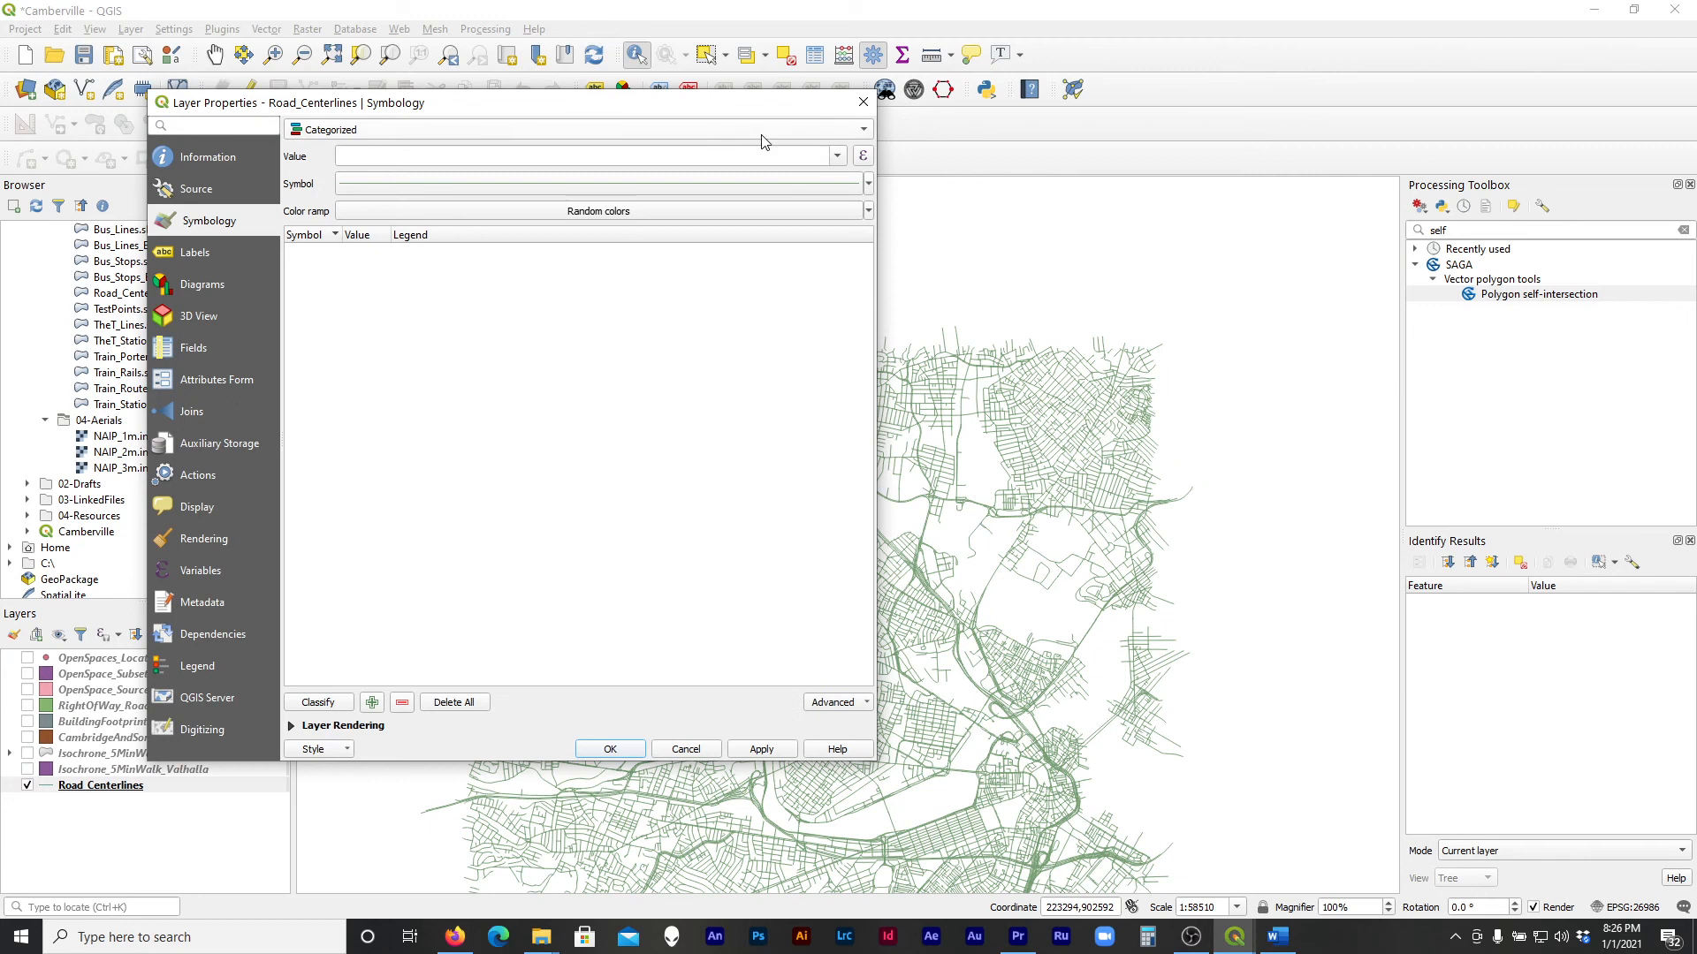
click(836, 156)
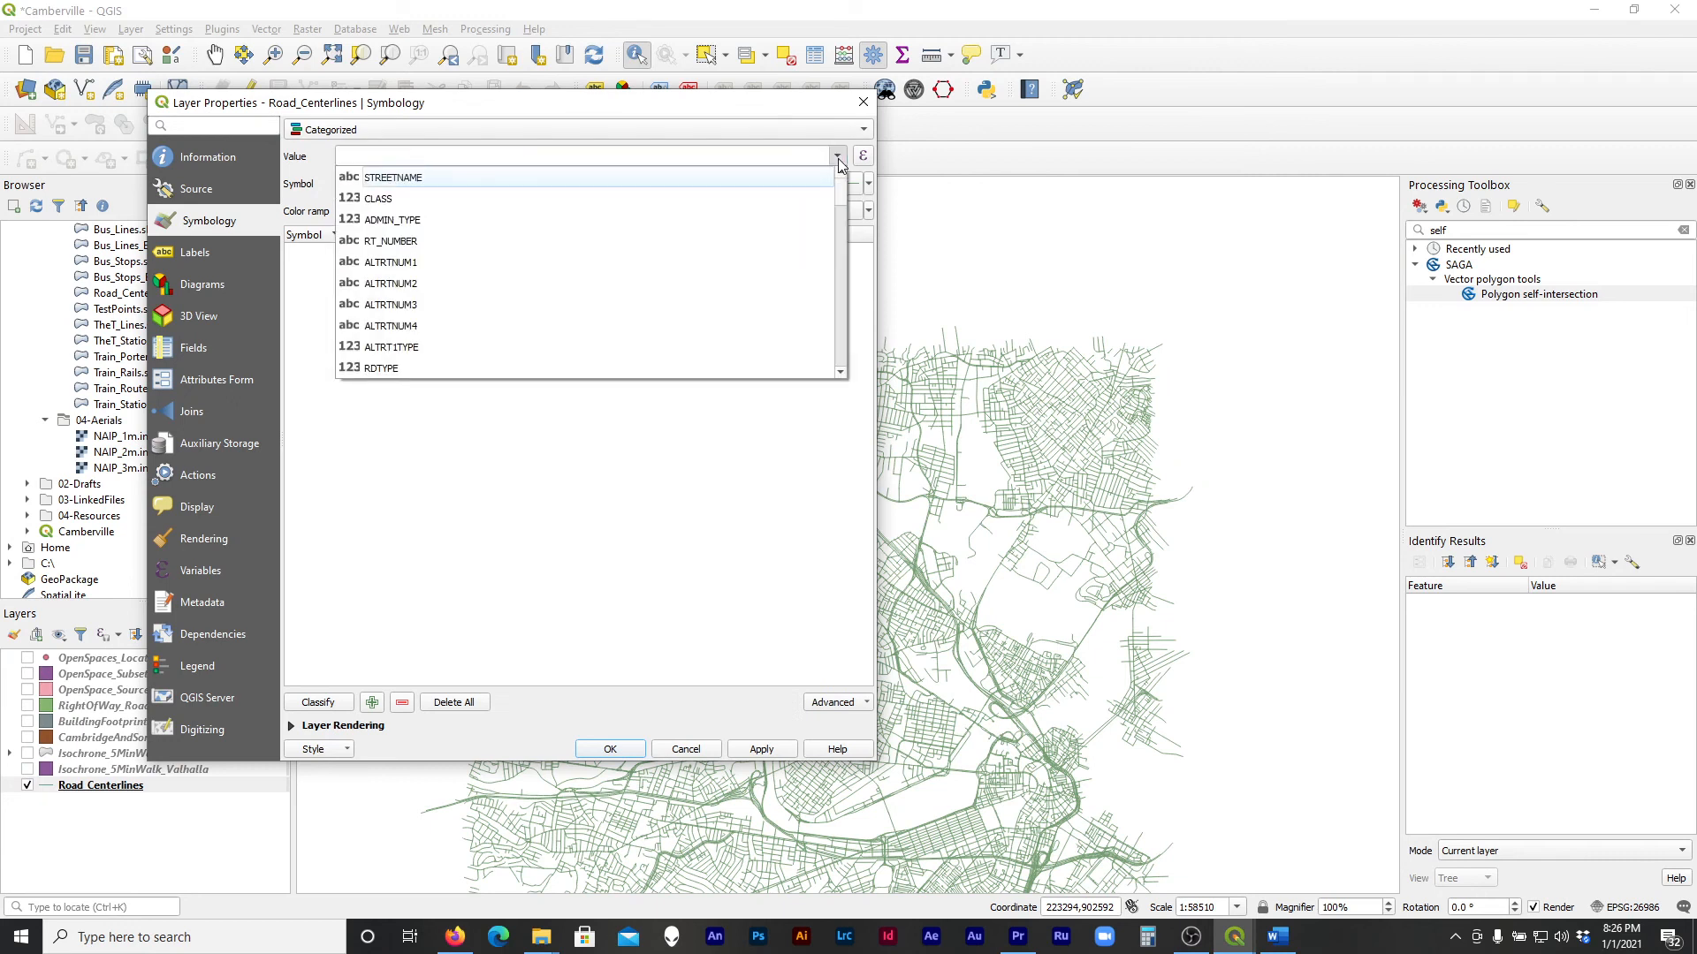
click(735, 196)
click(325, 703)
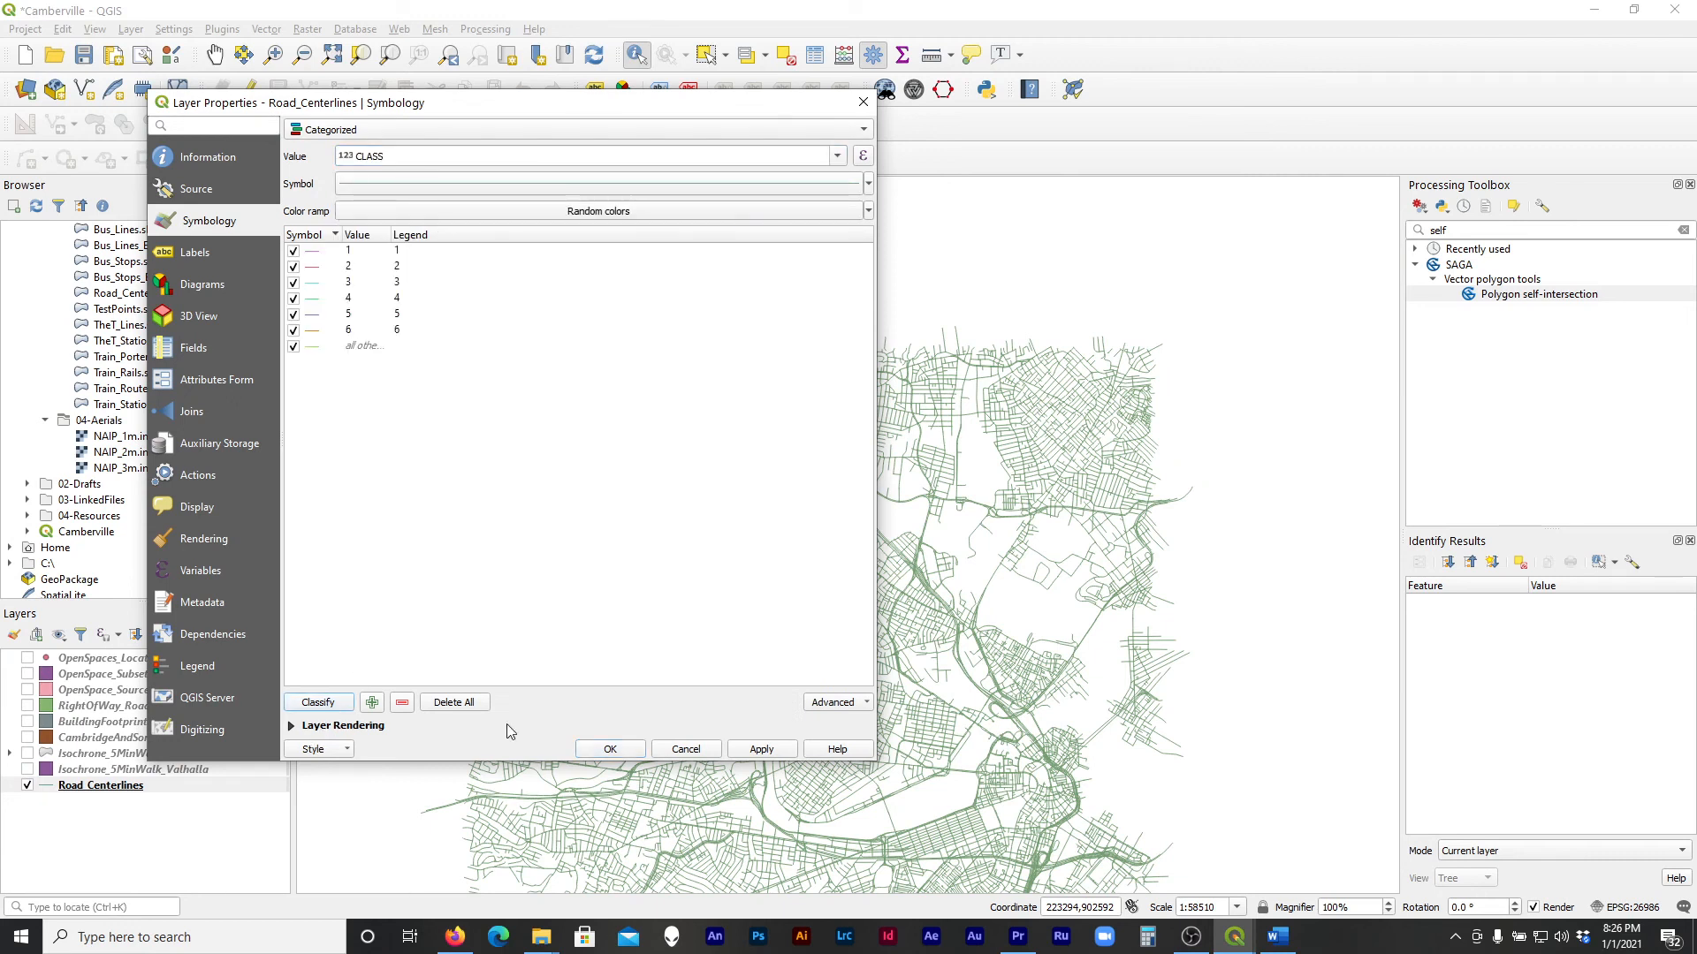
click(762, 749)
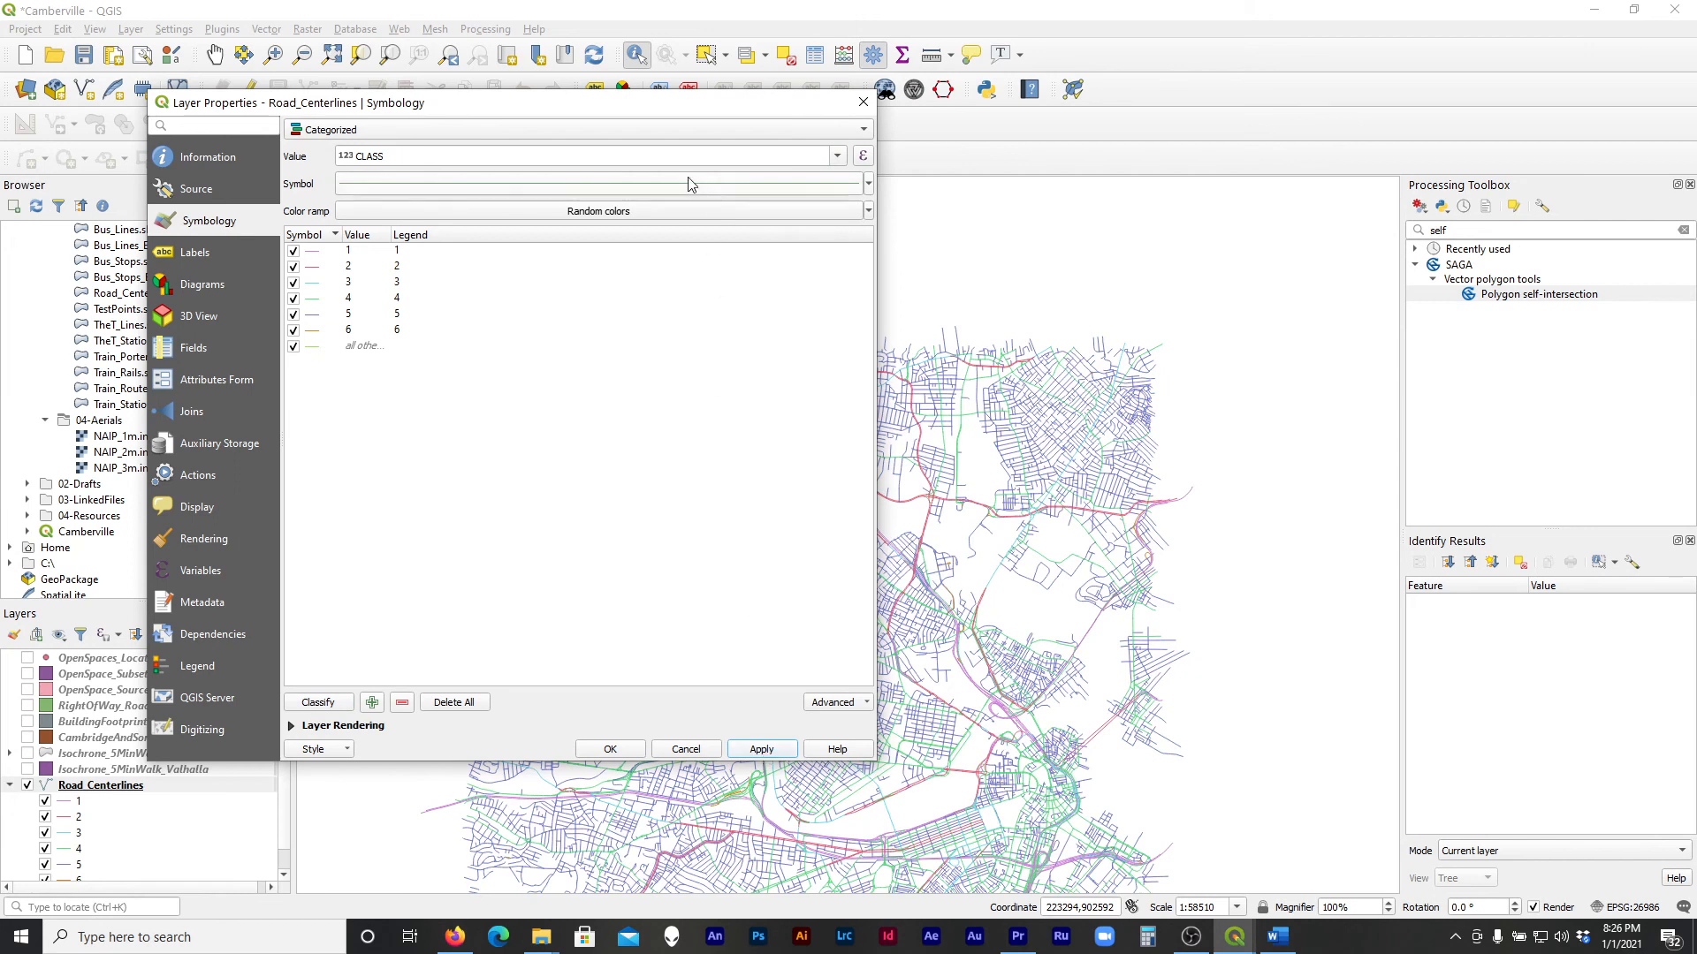
drag(688, 115, 369, 94)
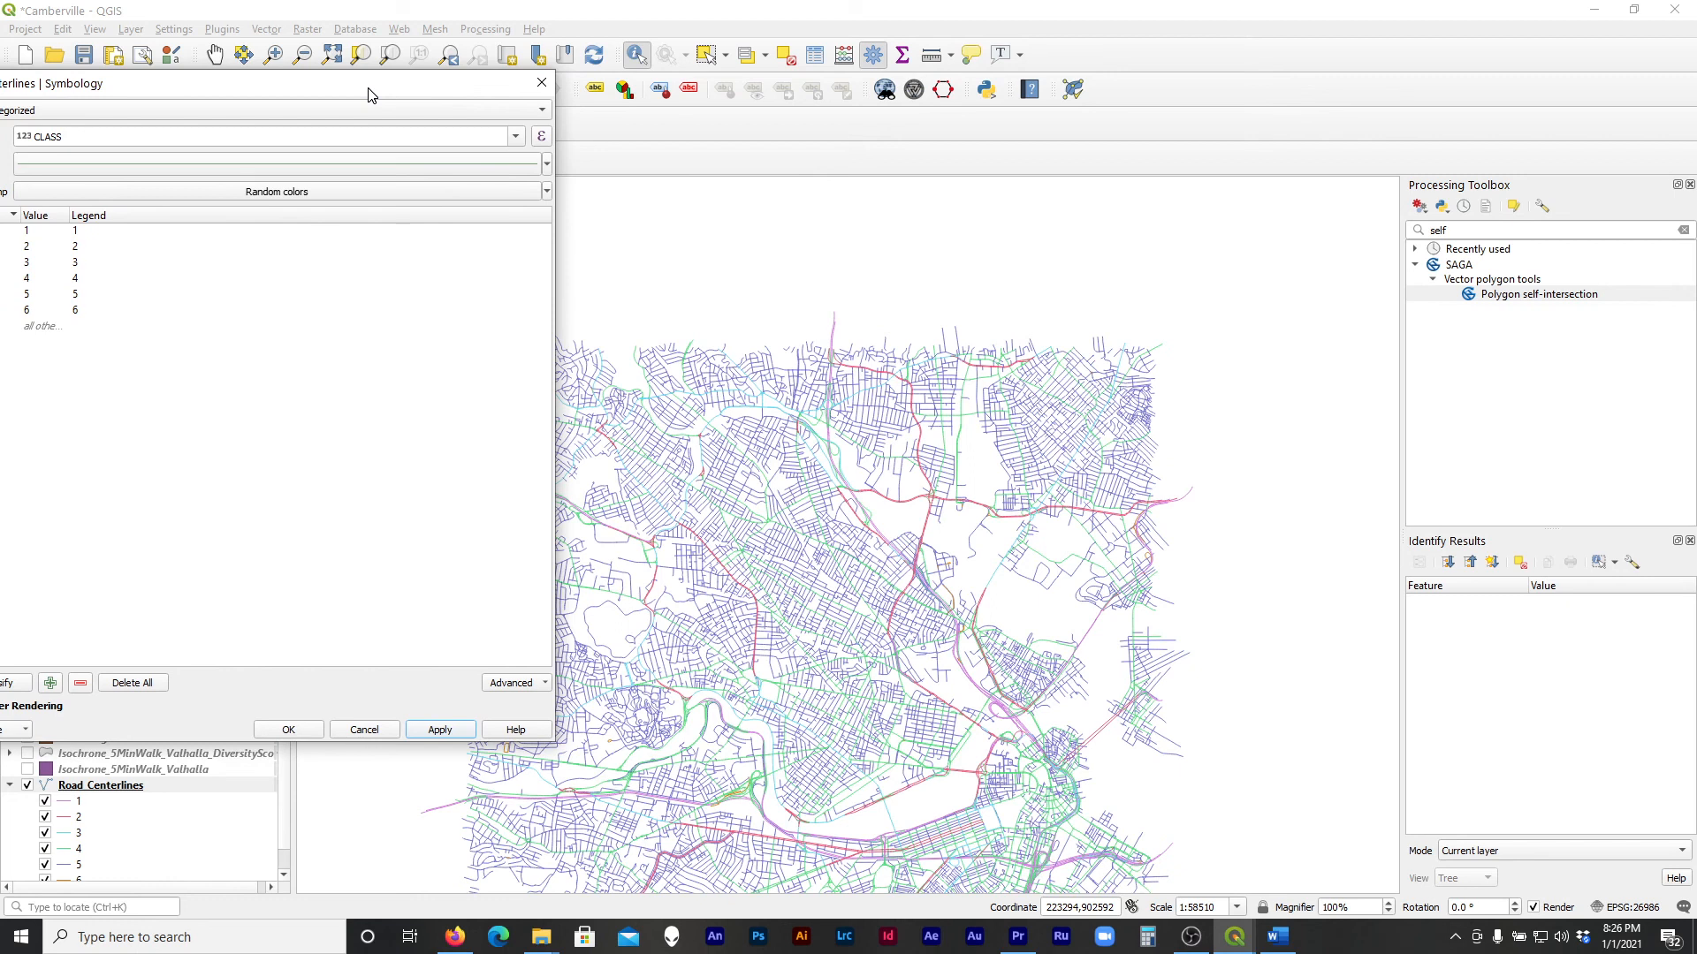
drag(369, 94, 569, 87)
Try classifying Road_Centerlines by the RDTYPE field instead, deleting the existing classes, and apply it
click(711, 128)
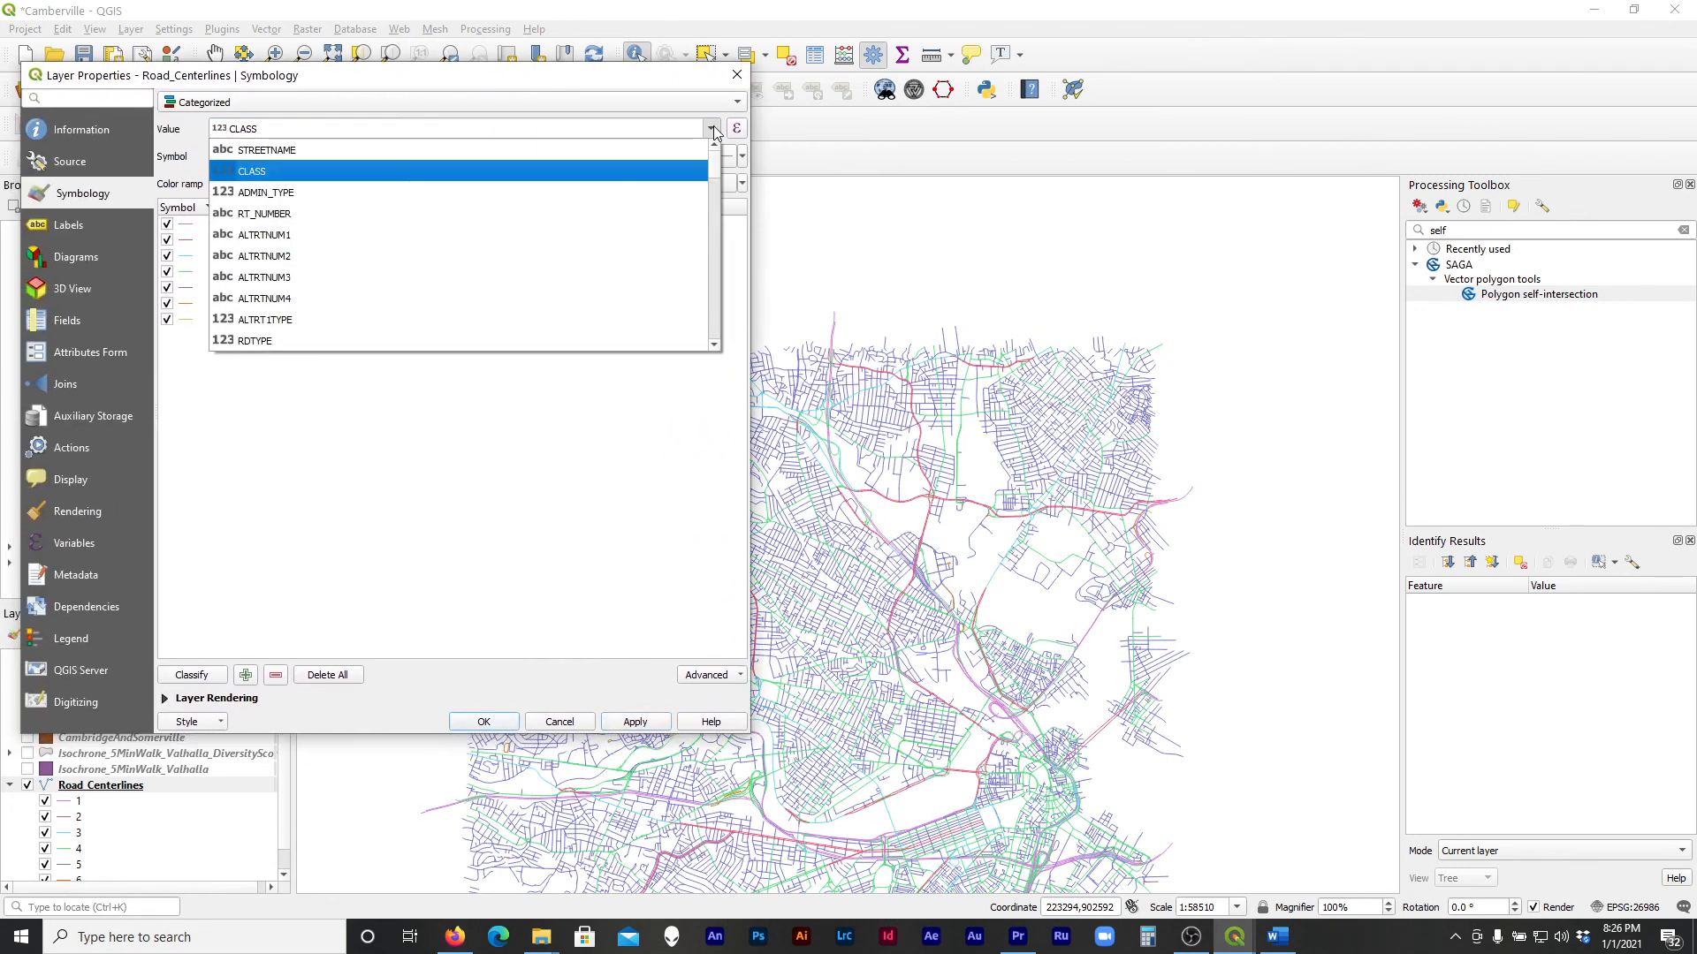
scroll(593, 220, down, 2)
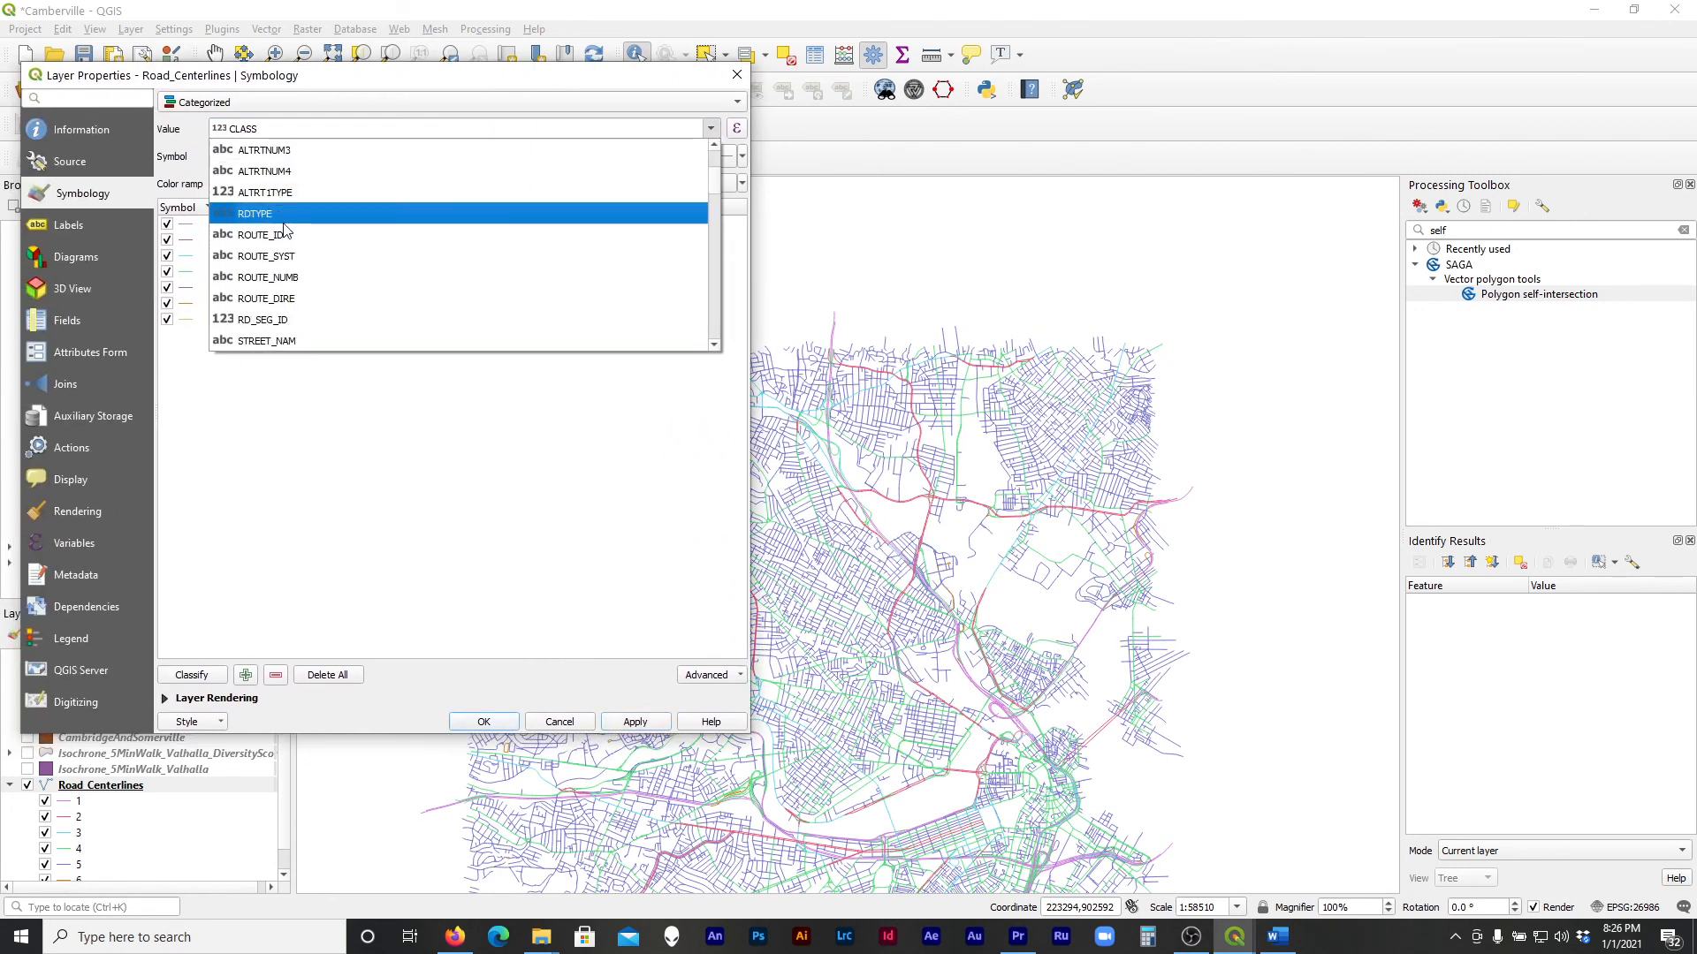
click(583, 213)
click(190, 676)
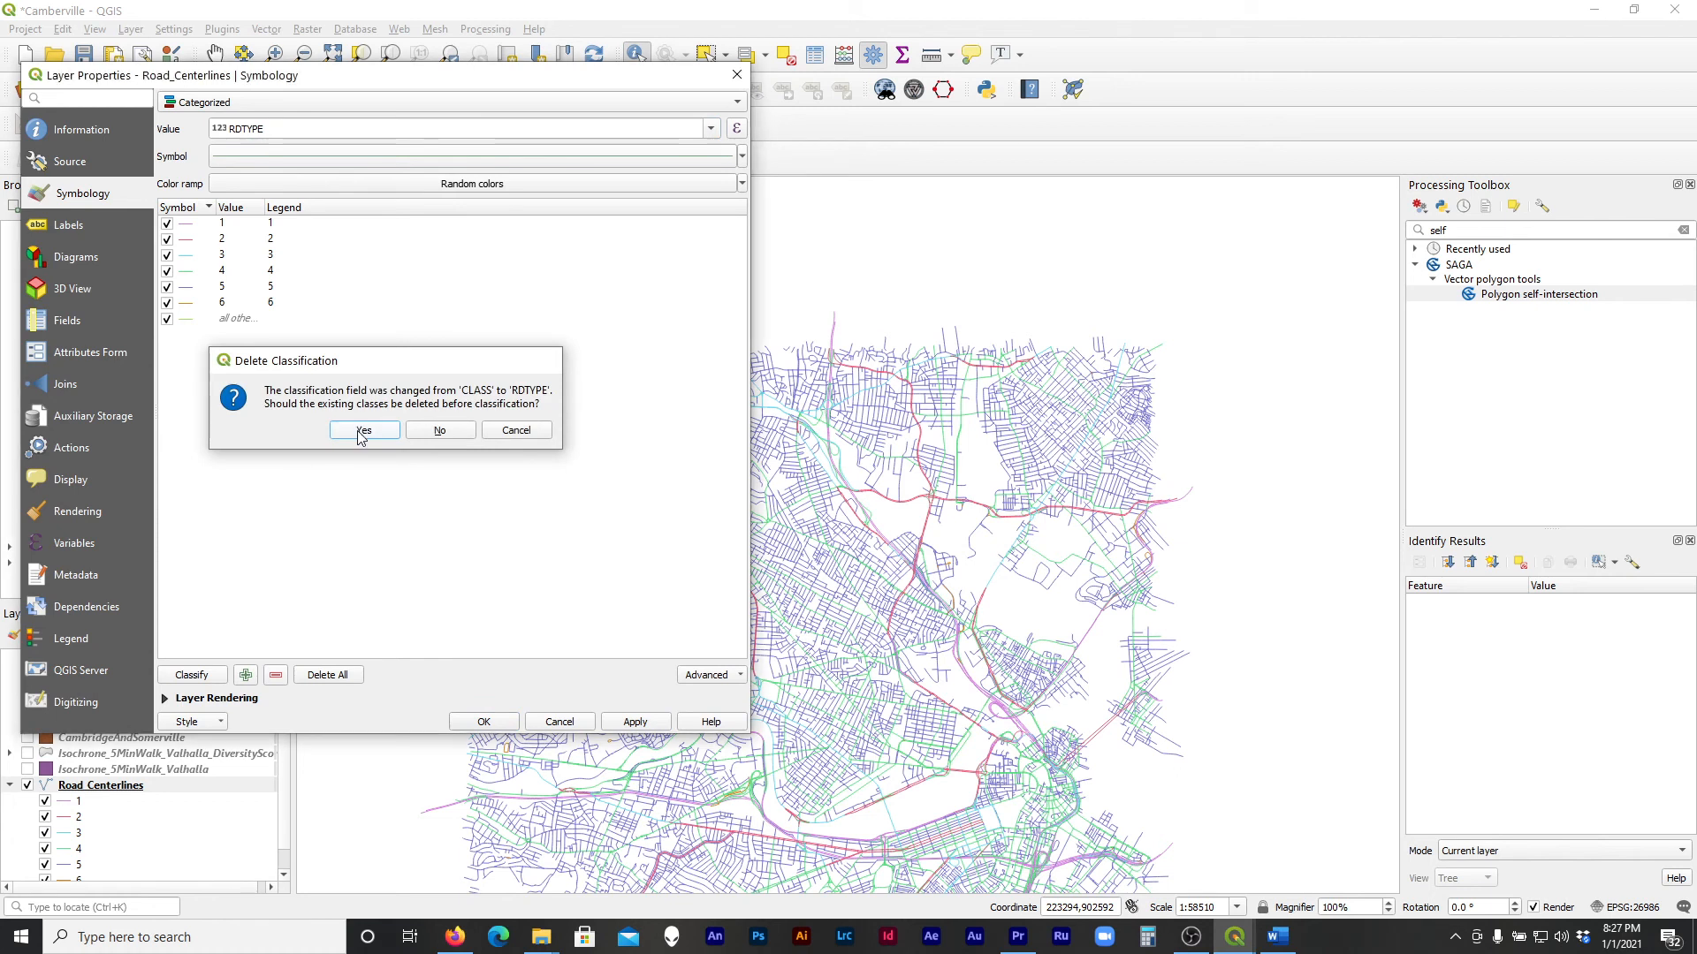
click(355, 429)
click(630, 722)
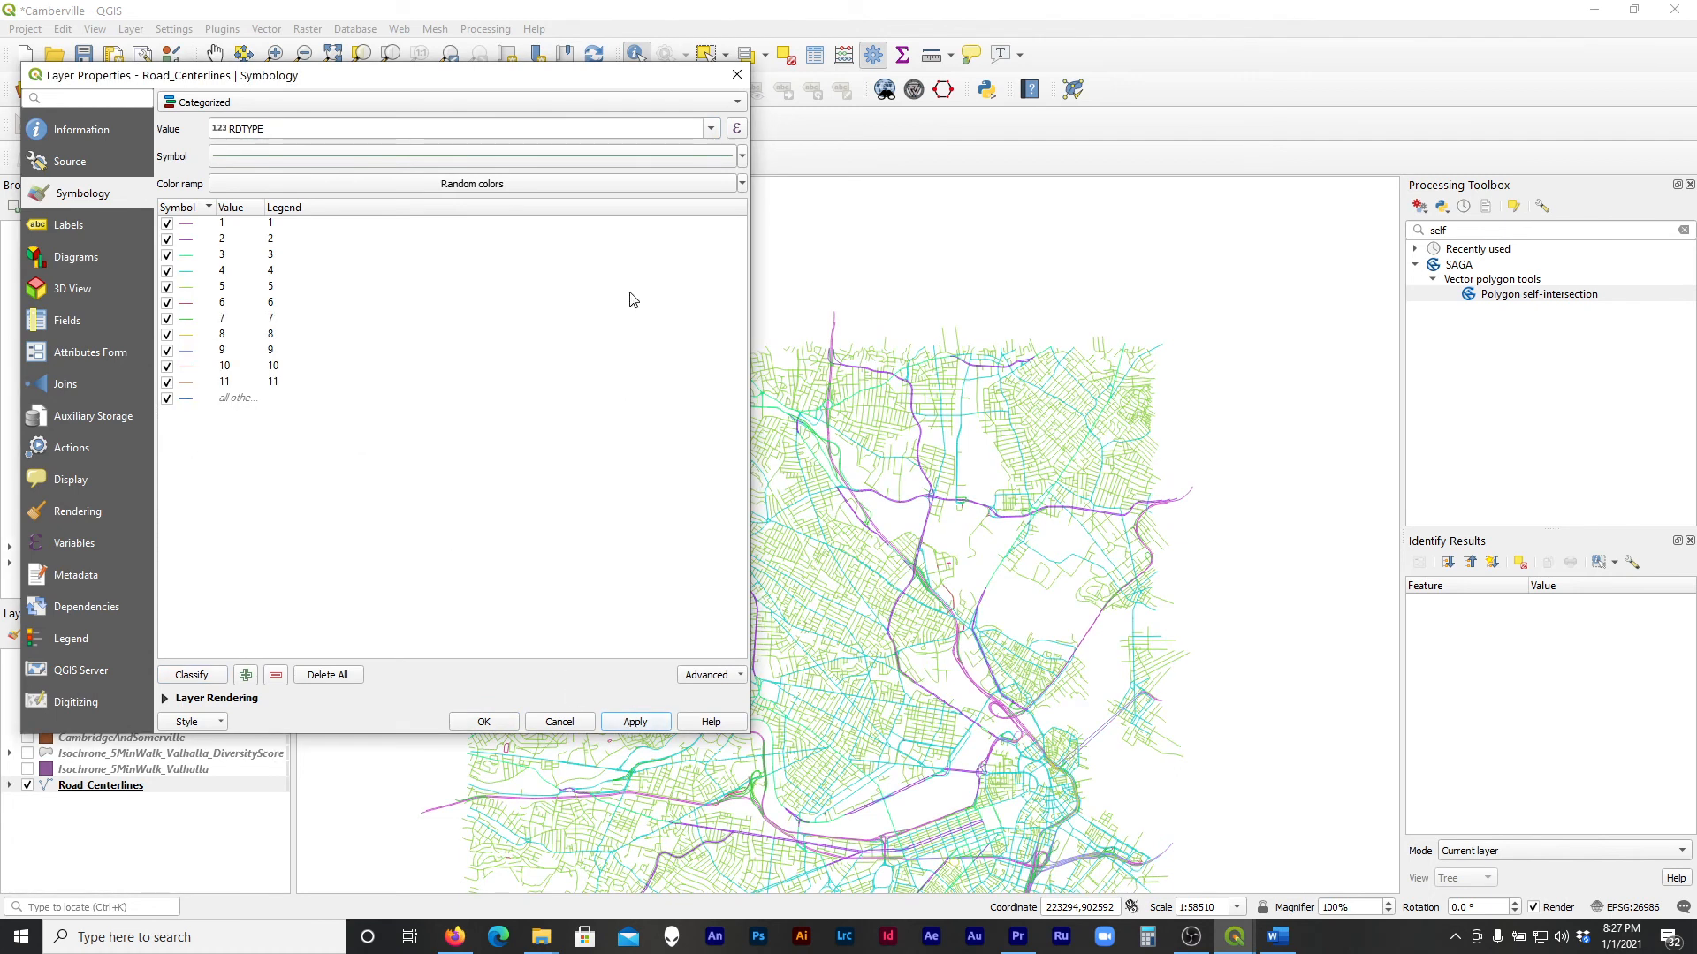
Reclassify Road_Centerlines by the F_F_CLASS field, replacing the existing classes, and accept the symbology after checking it on the map
click(704, 134)
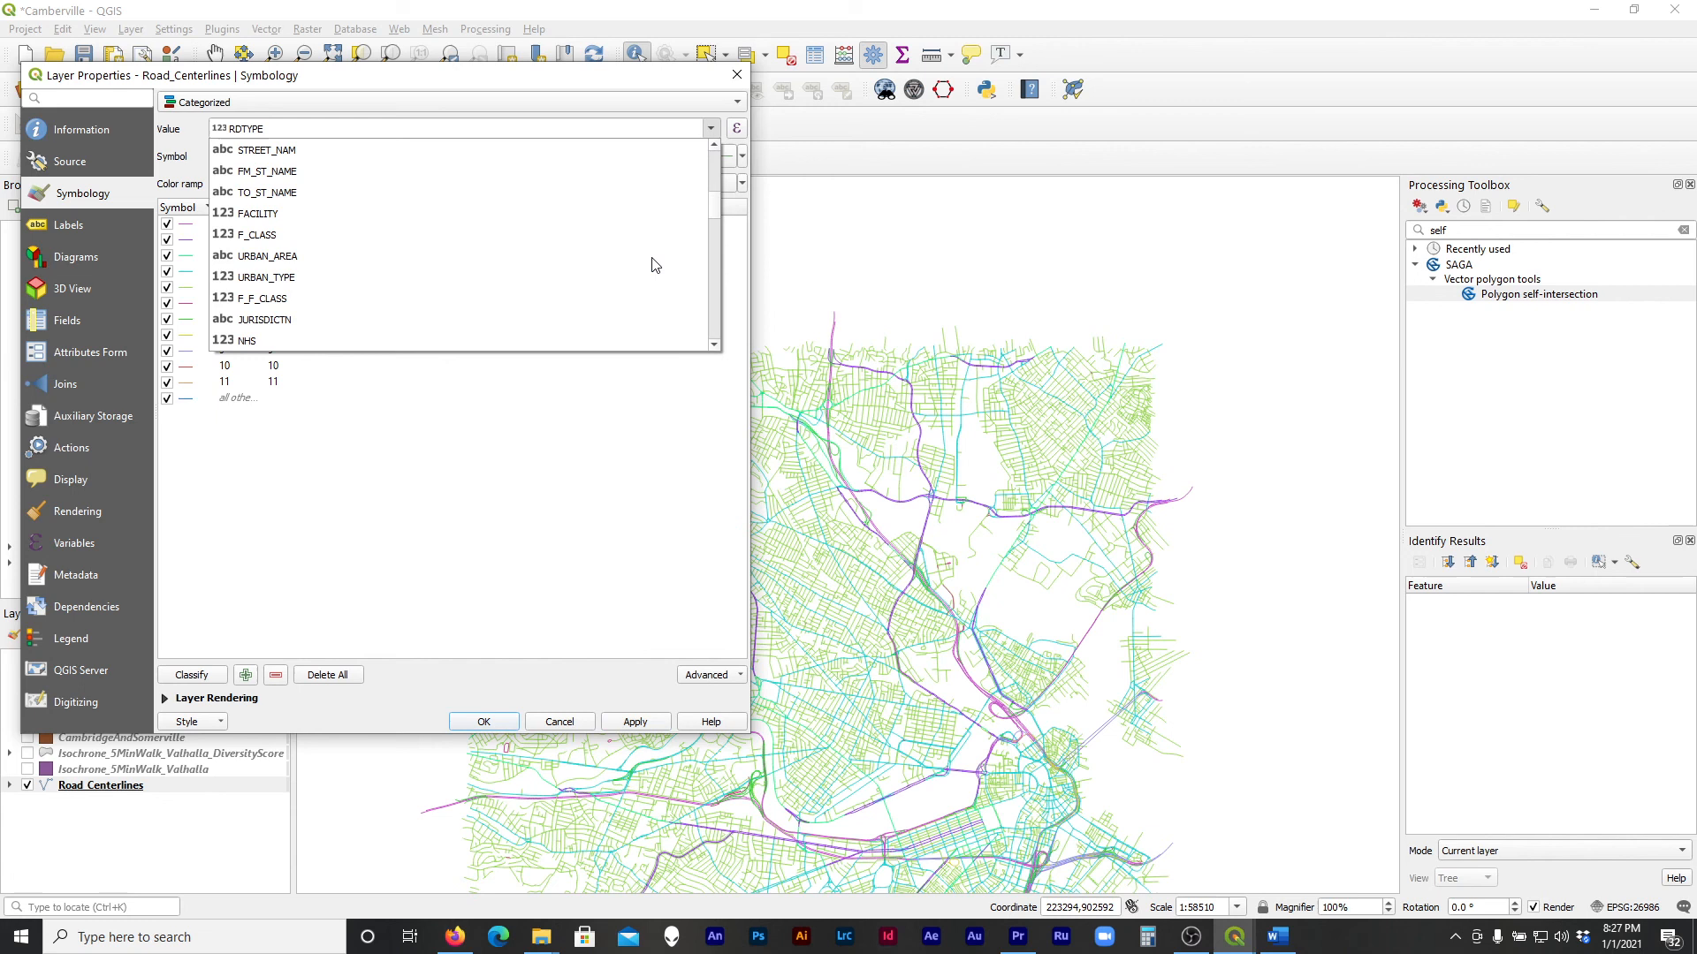
scroll(402, 284, down, 2)
scroll(402, 283, up, 1)
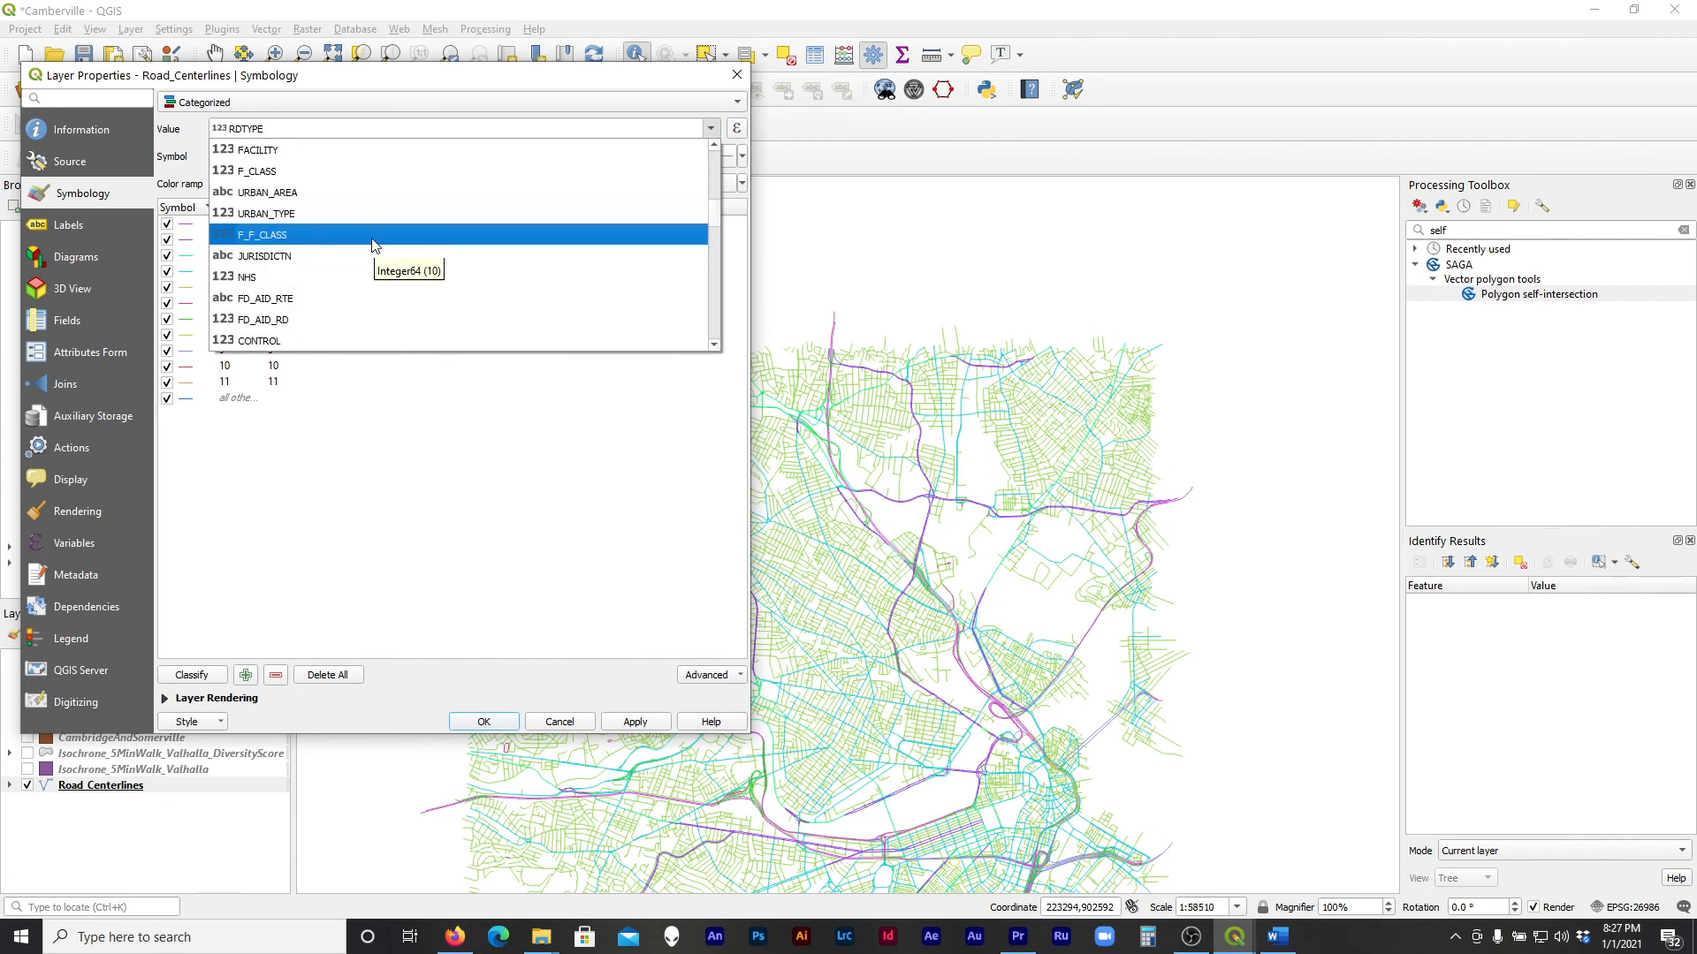
click(347, 241)
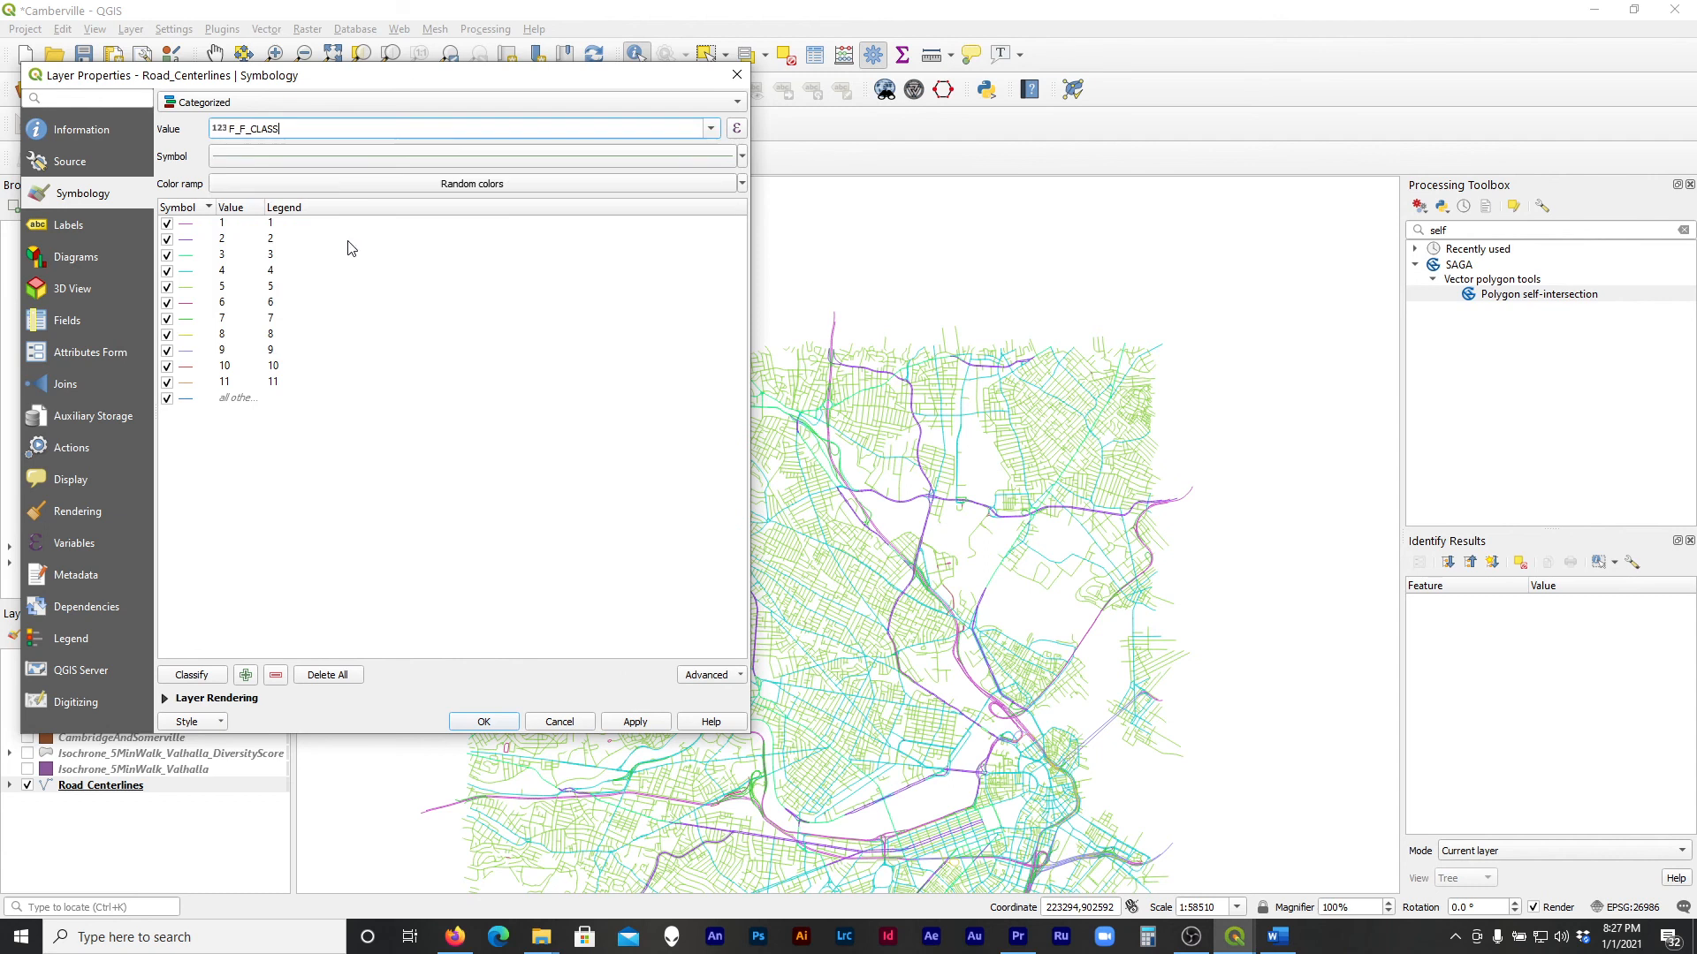
click(218, 676)
click(374, 430)
click(636, 723)
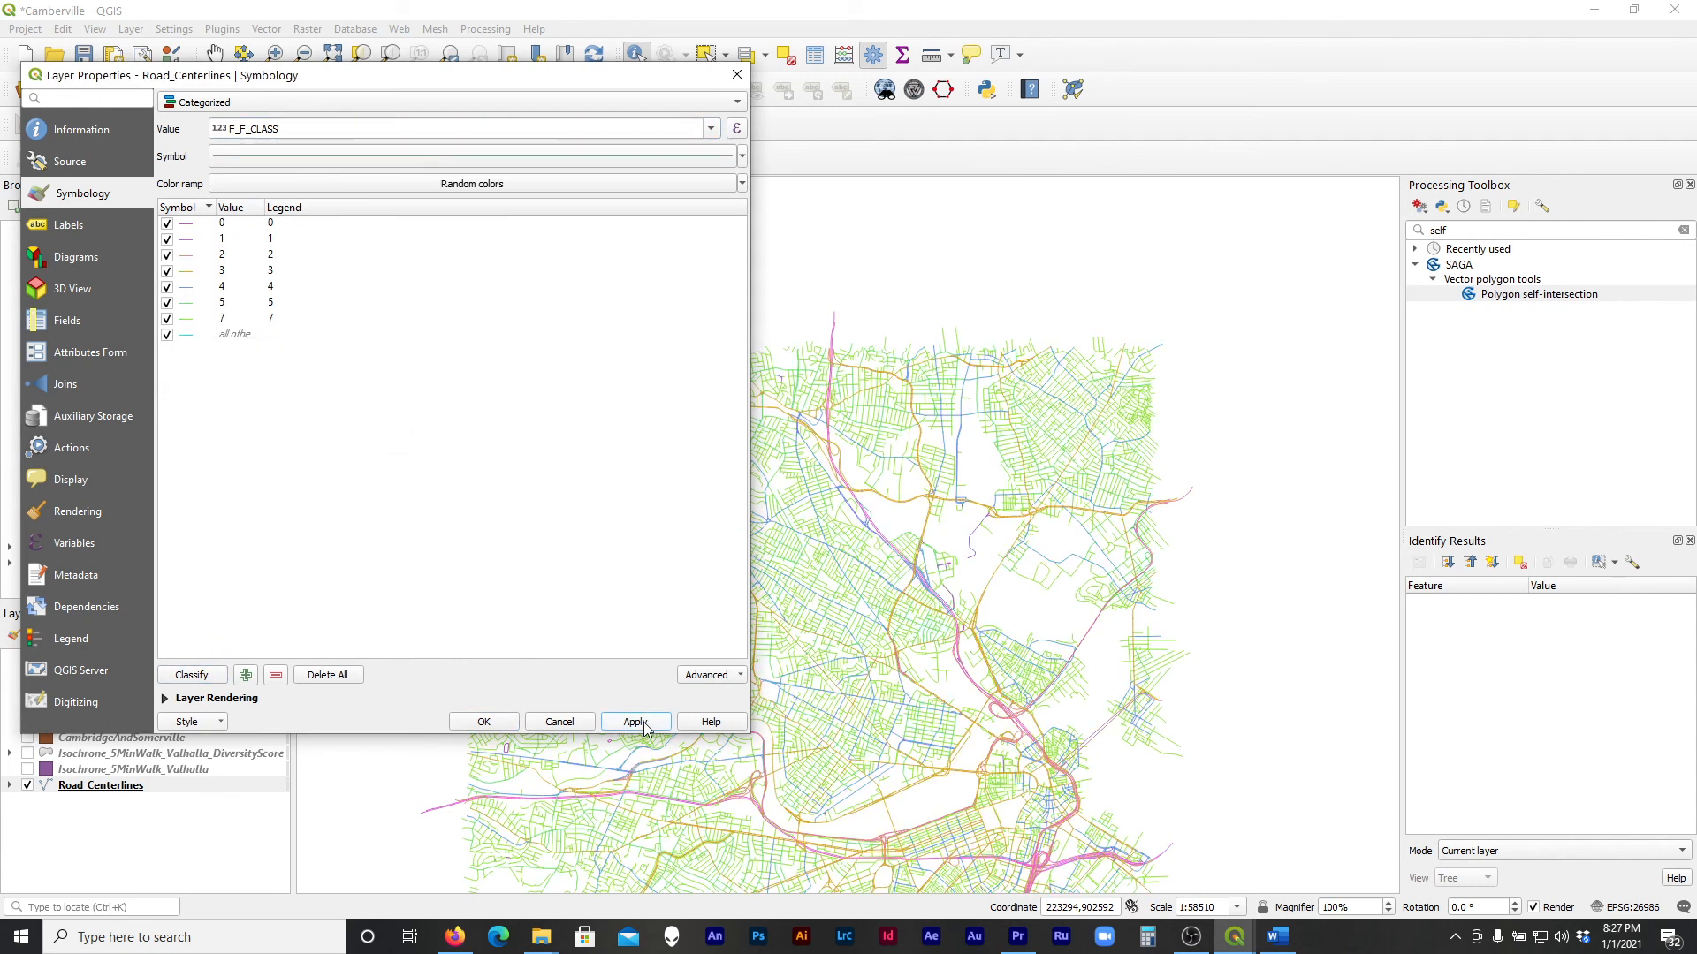
drag(633, 76, 344, 110)
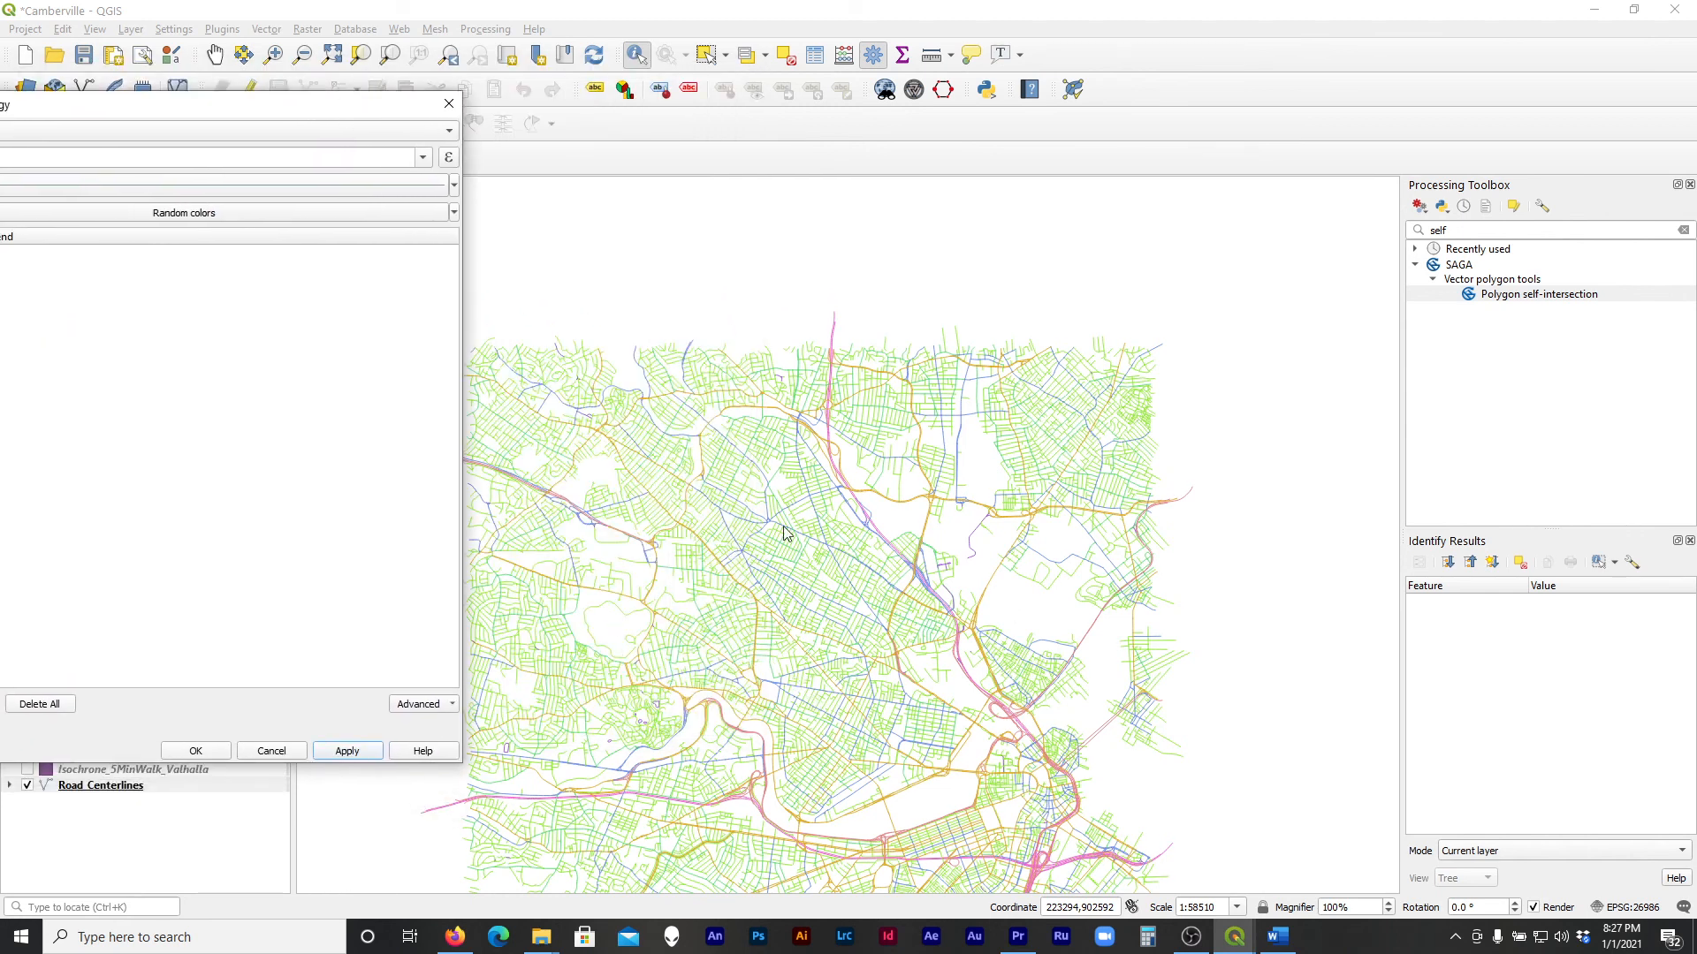
drag(276, 109, 666, 83)
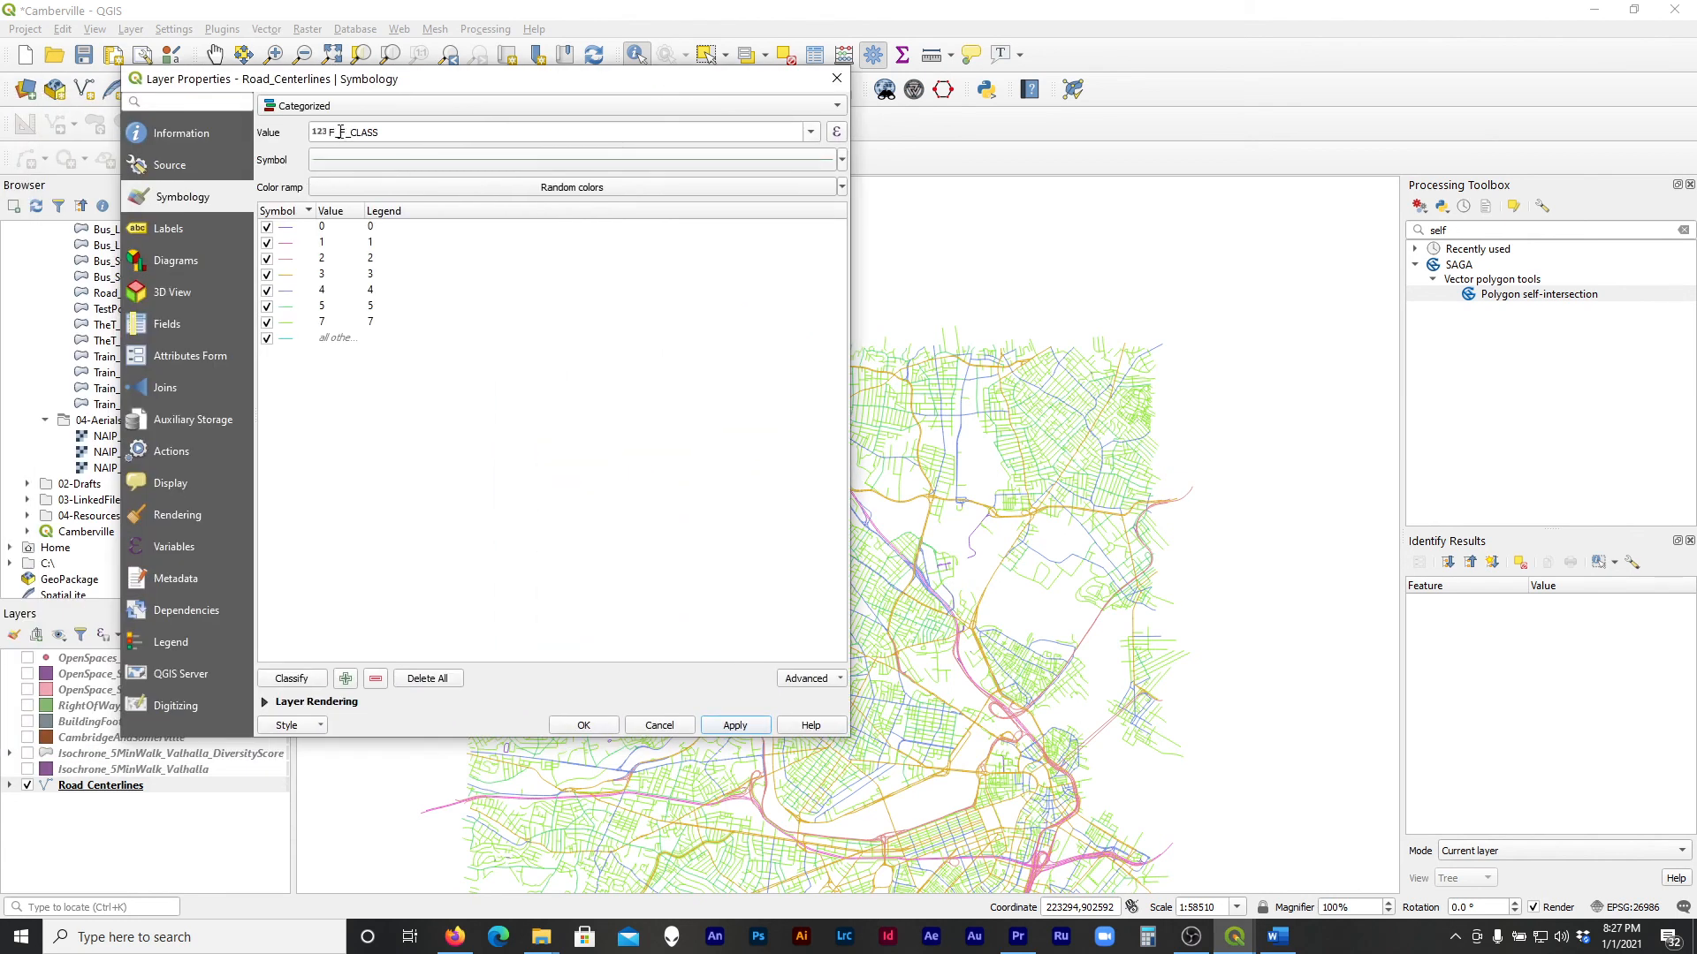
click(597, 730)
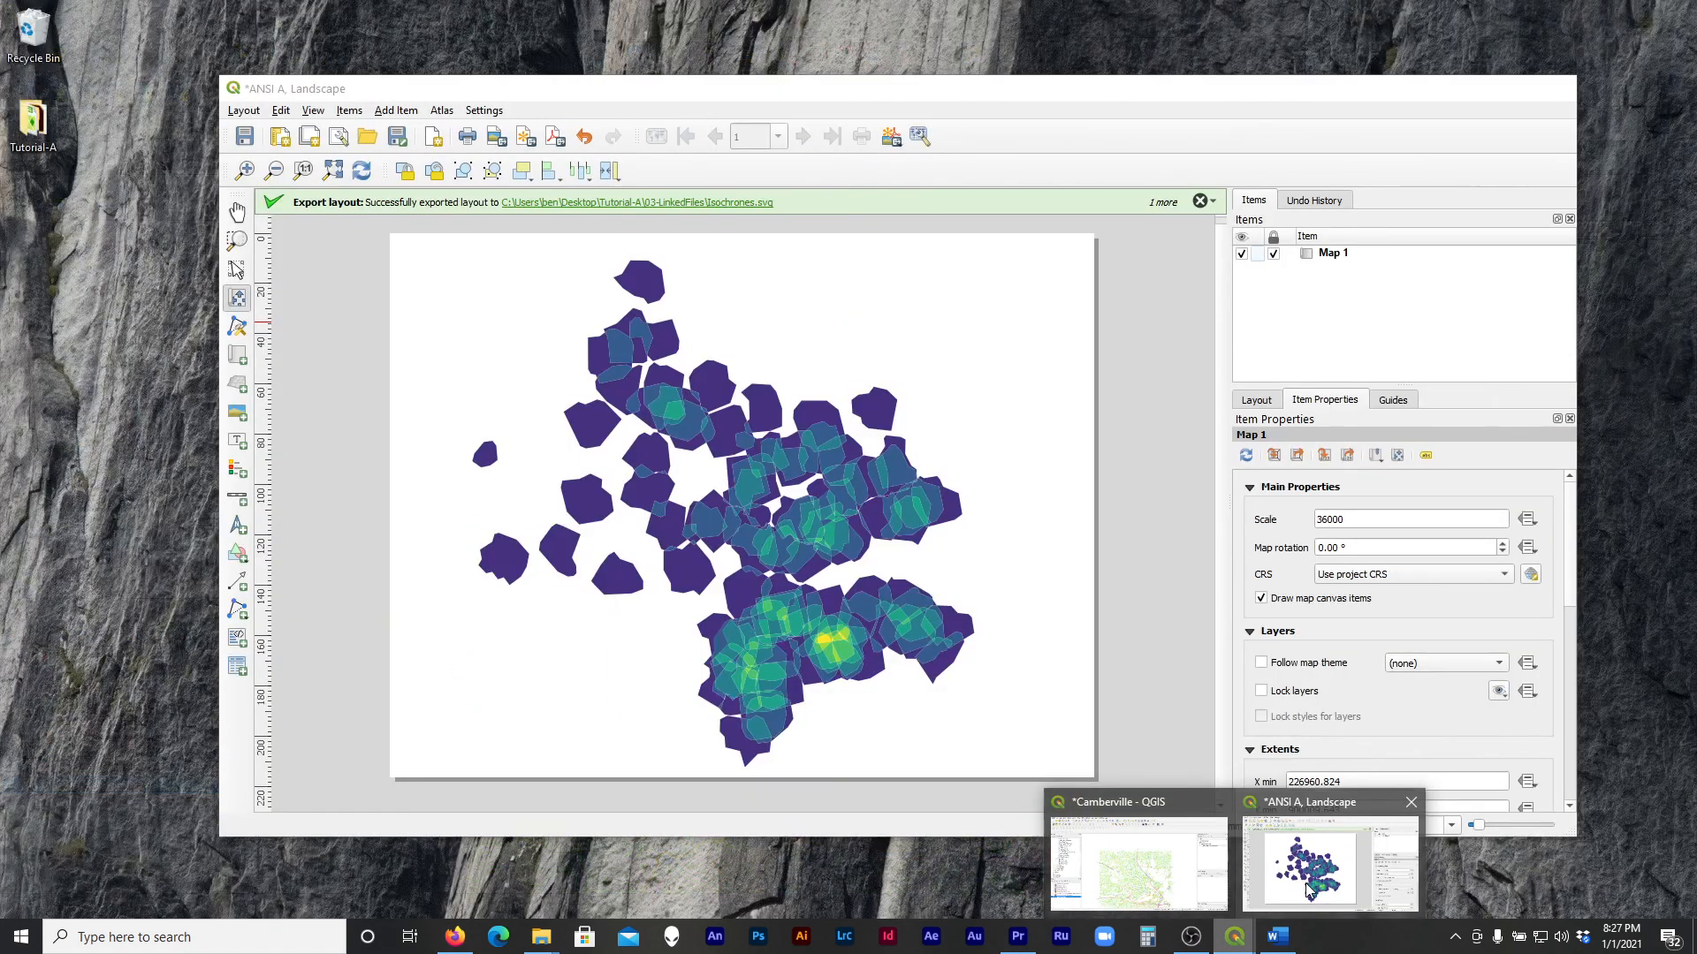
Refresh the ANSI A, Landscape layout to show the categorized roads and export it as an SVG named Roads with the same options
click(1306, 883)
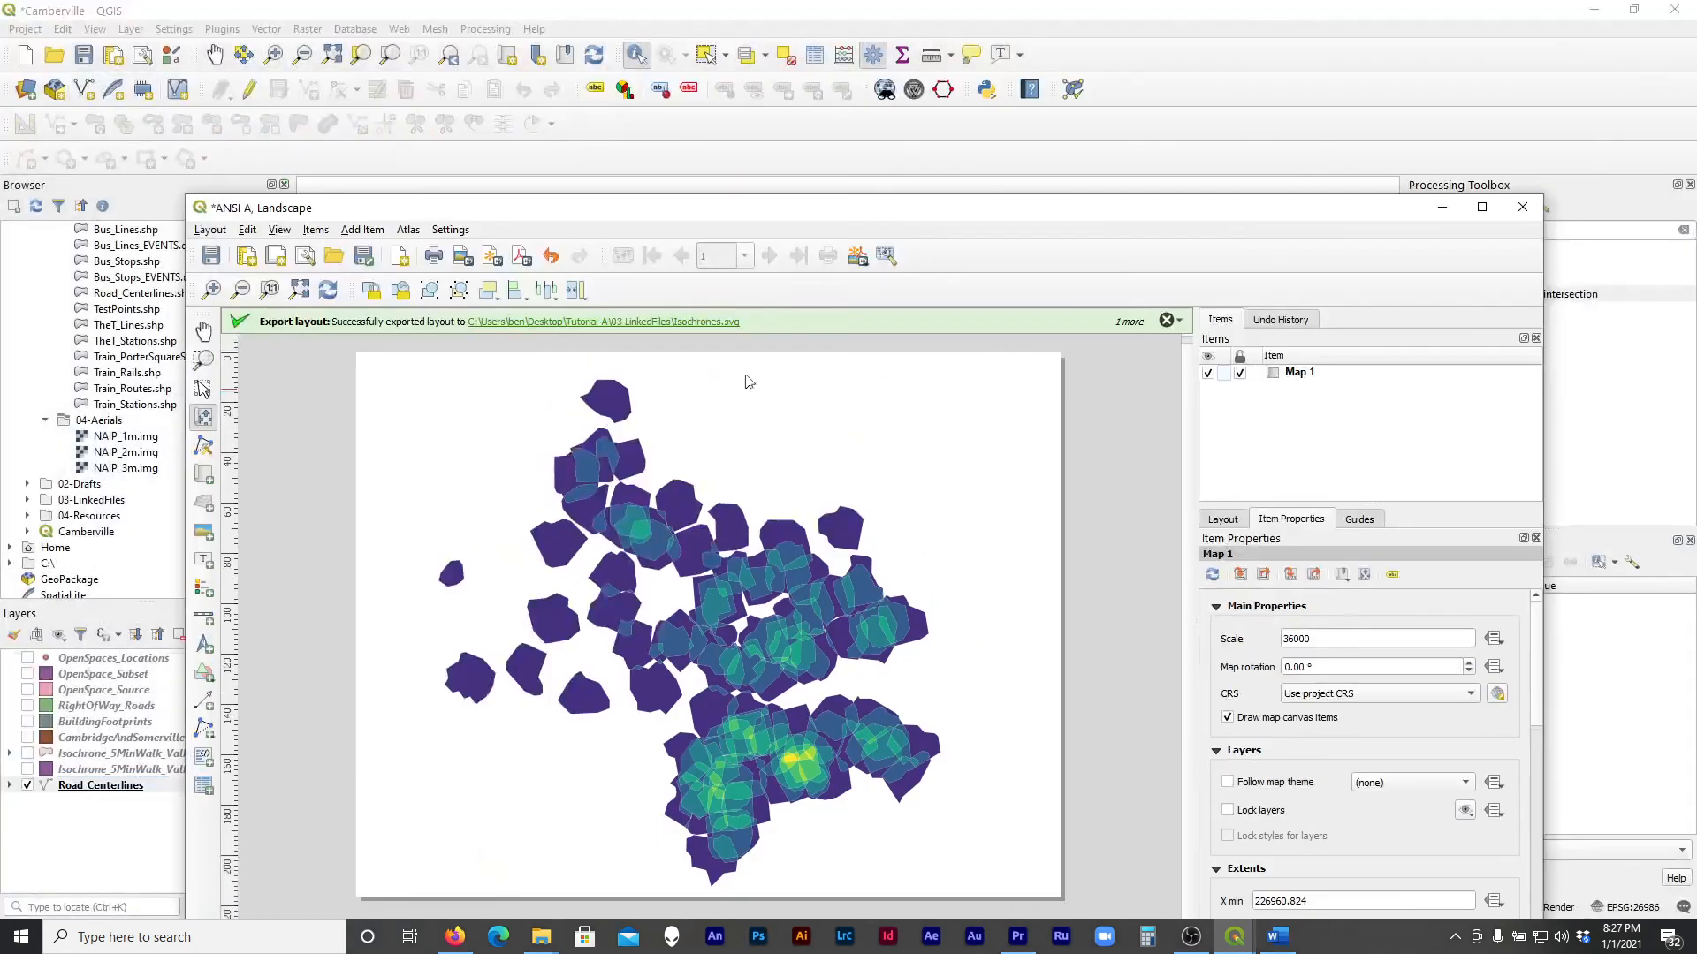
click(330, 292)
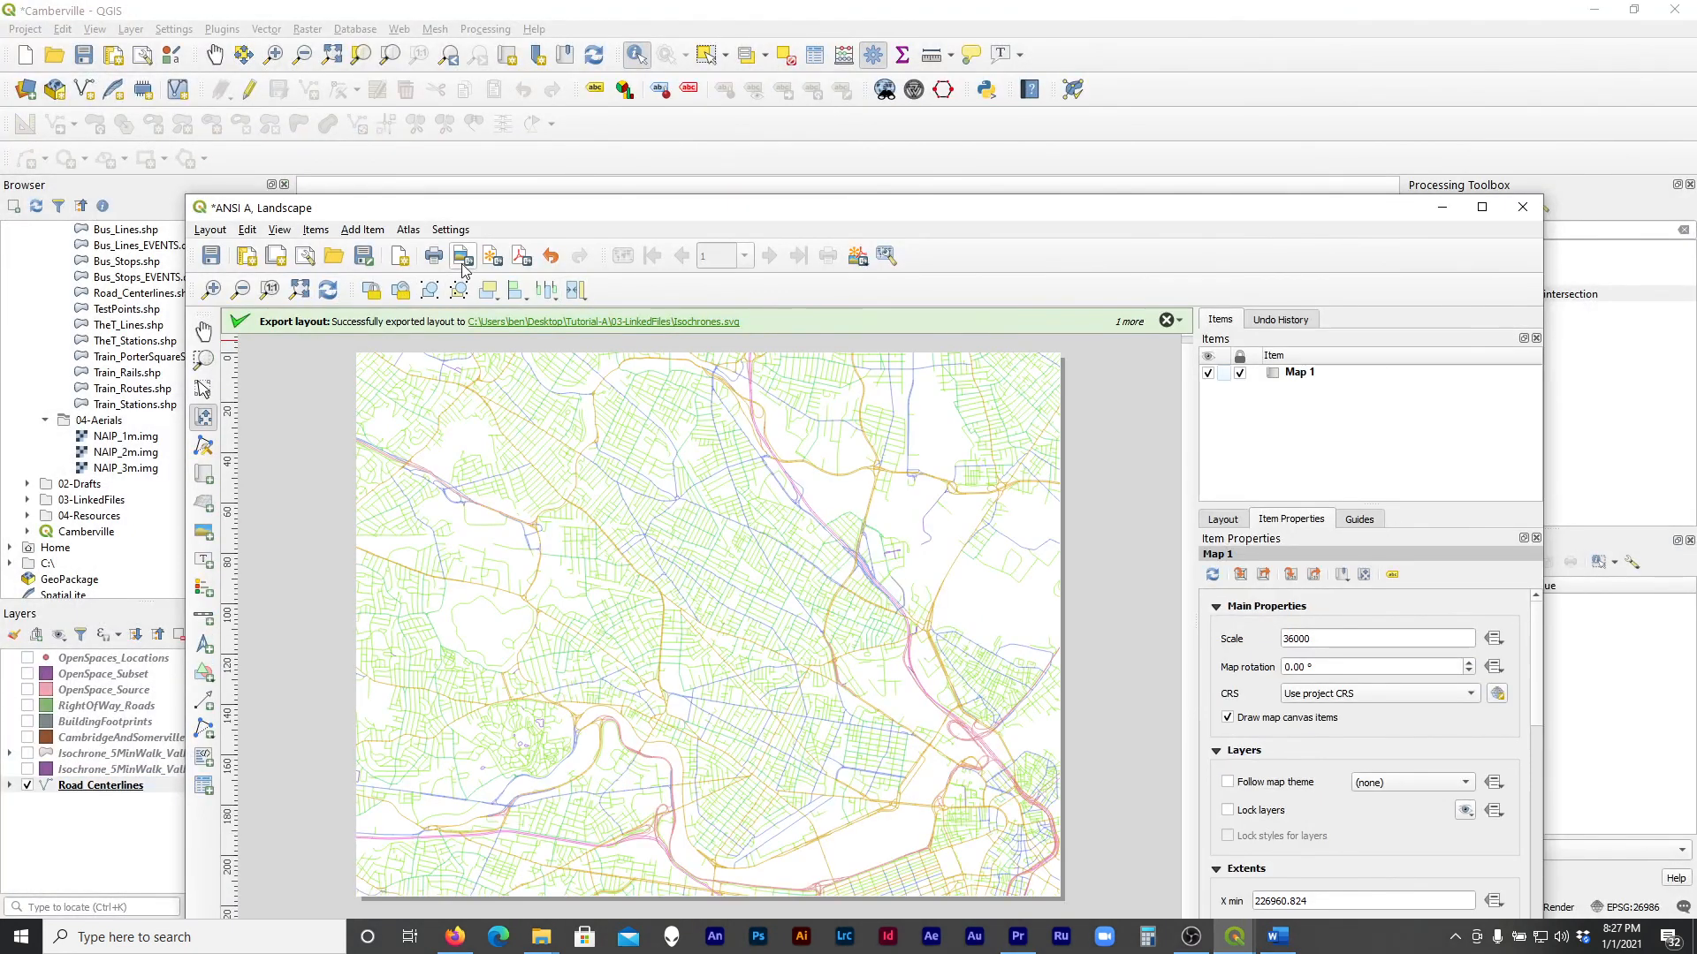
click(490, 257)
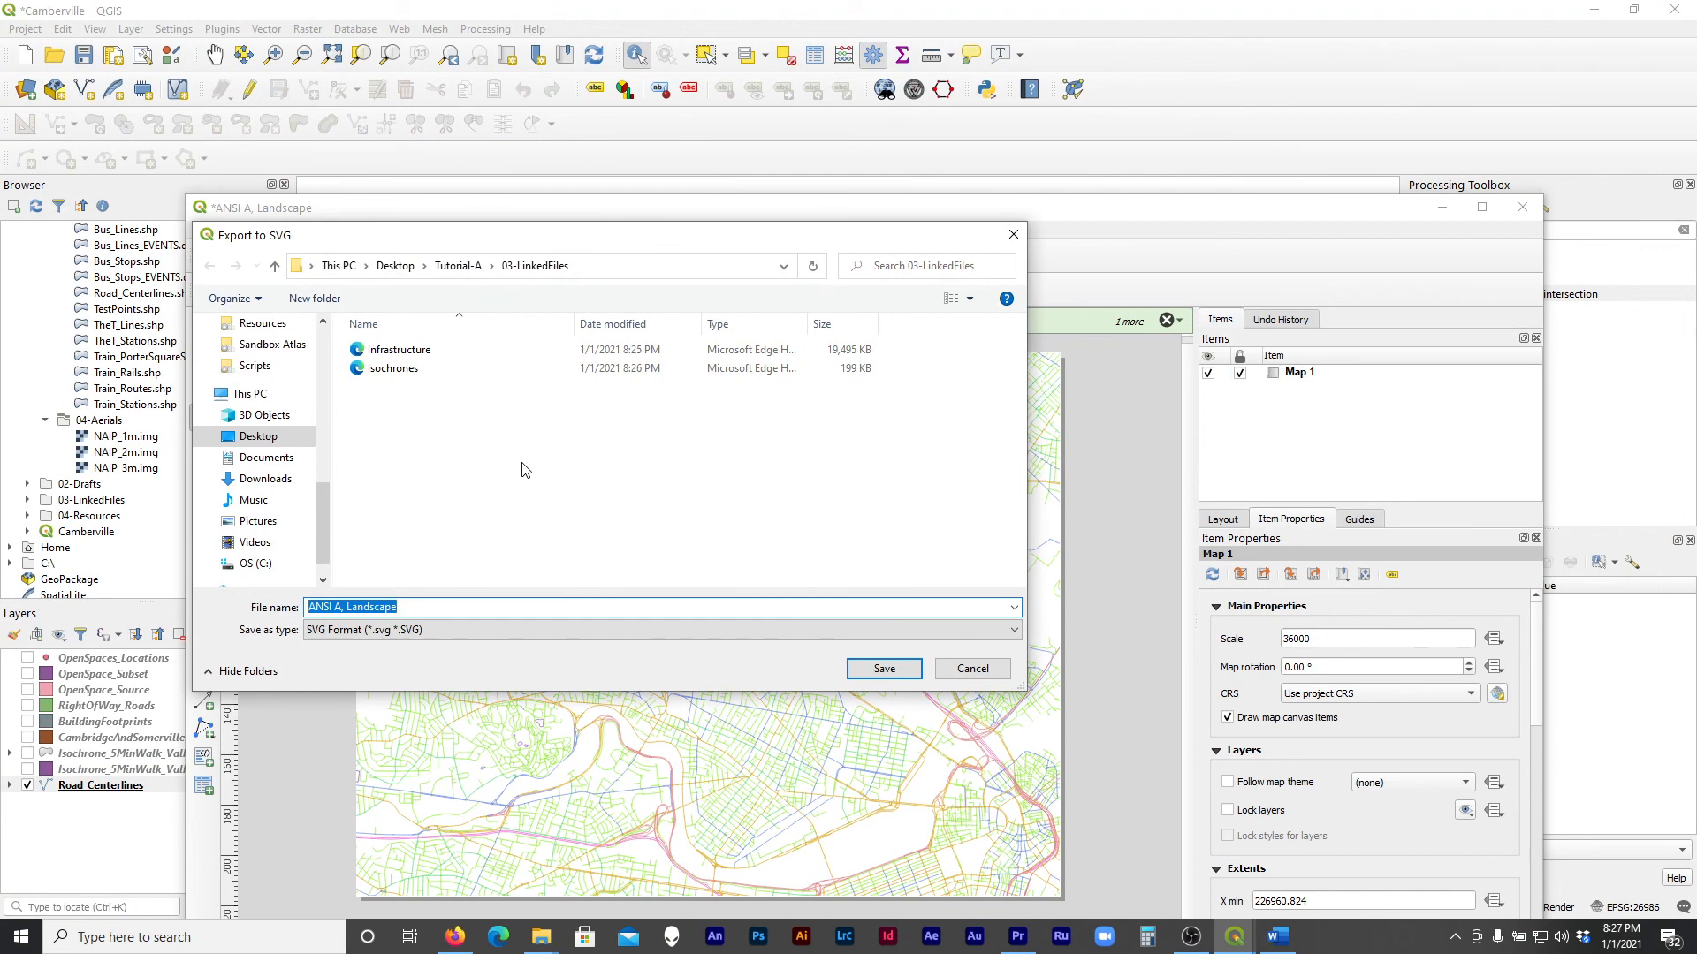
text(Roads)
key(Return)
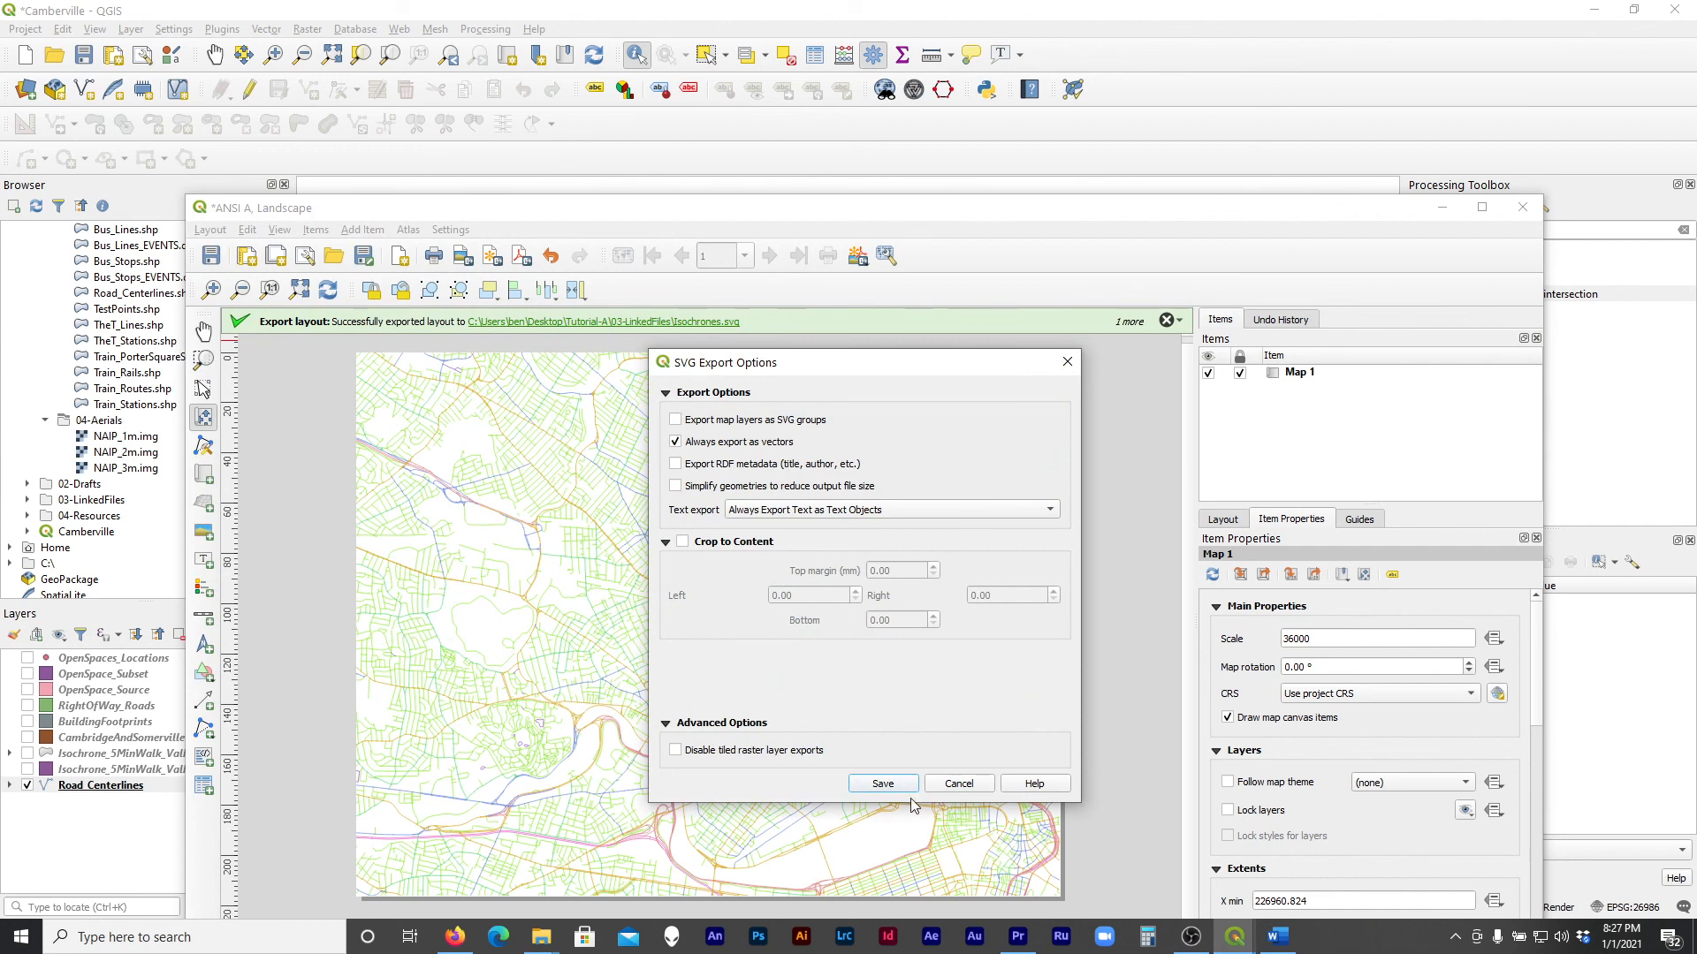
click(884, 783)
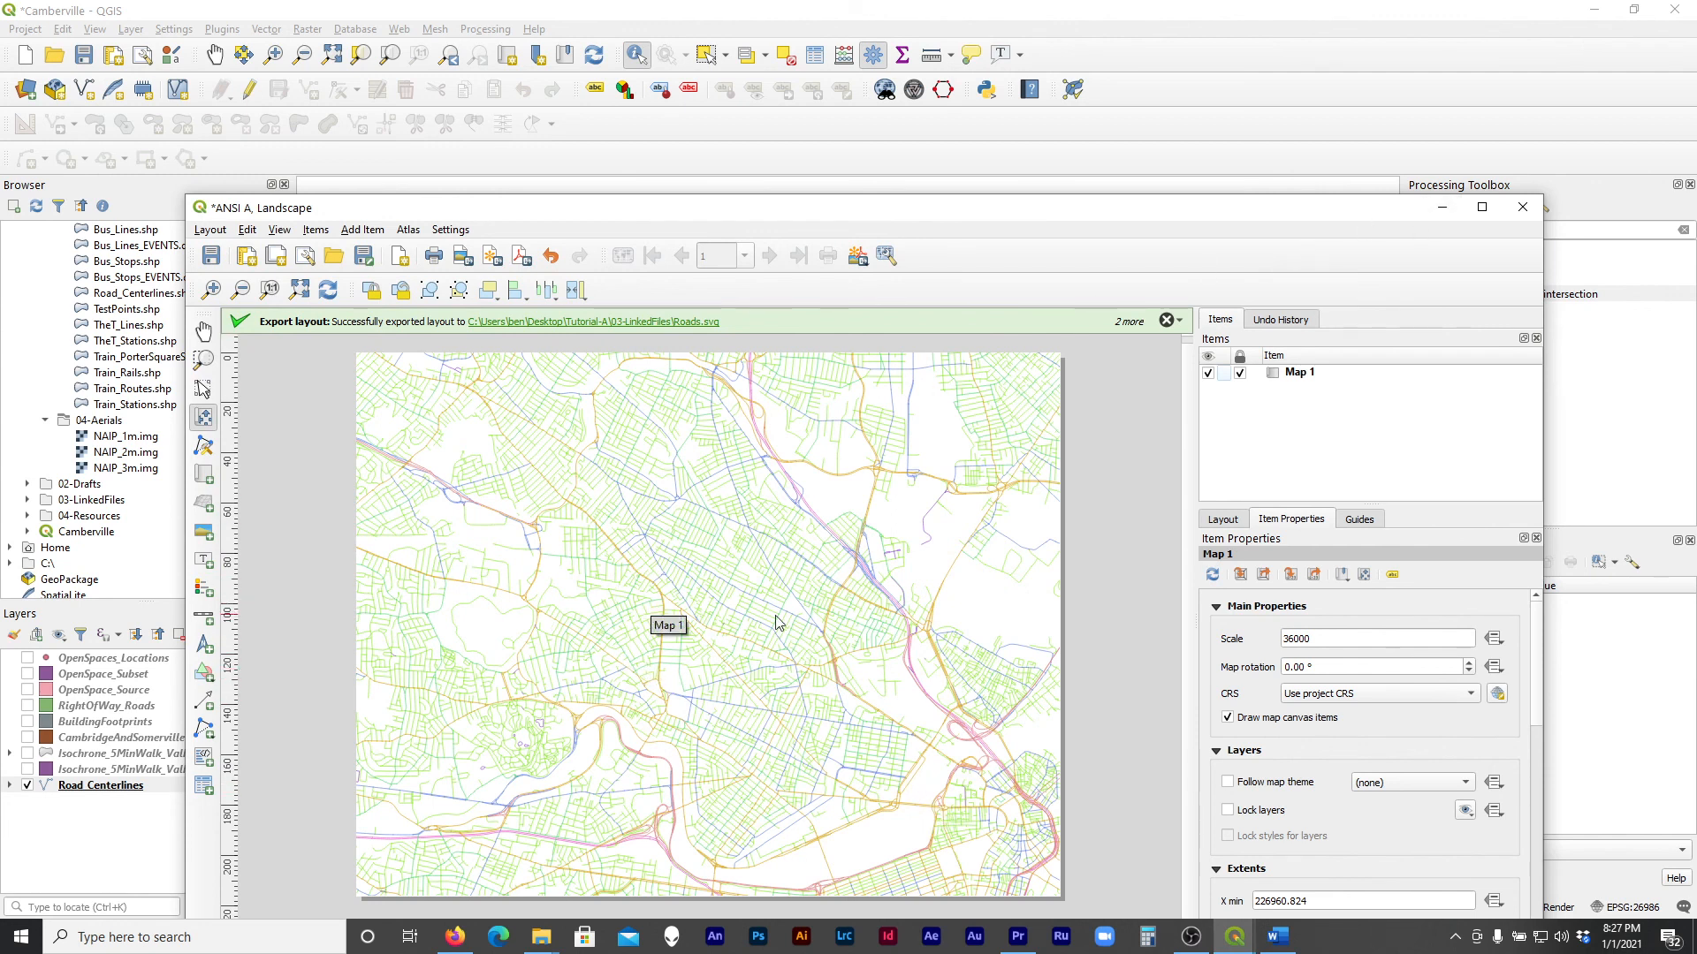
In the main project, replace the visible Road_Centerlines layer with the NAIP_1m.img aerial, and show it in the ANSI A, Landscape layout
click(1430, 215)
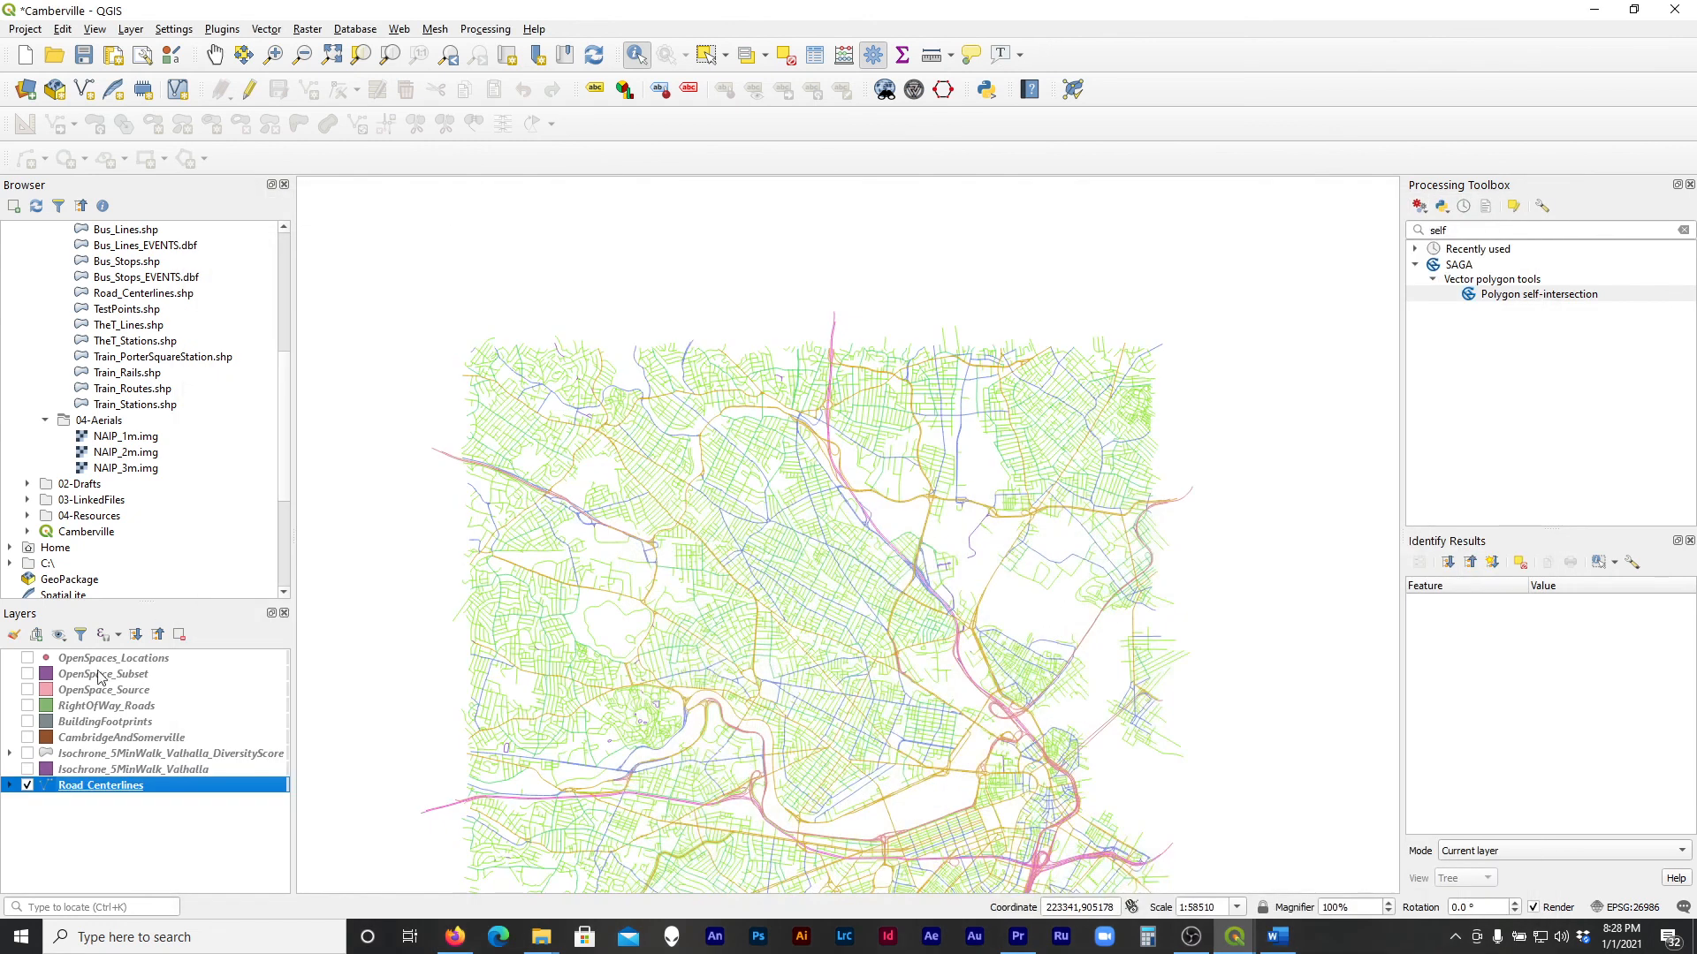
click(27, 785)
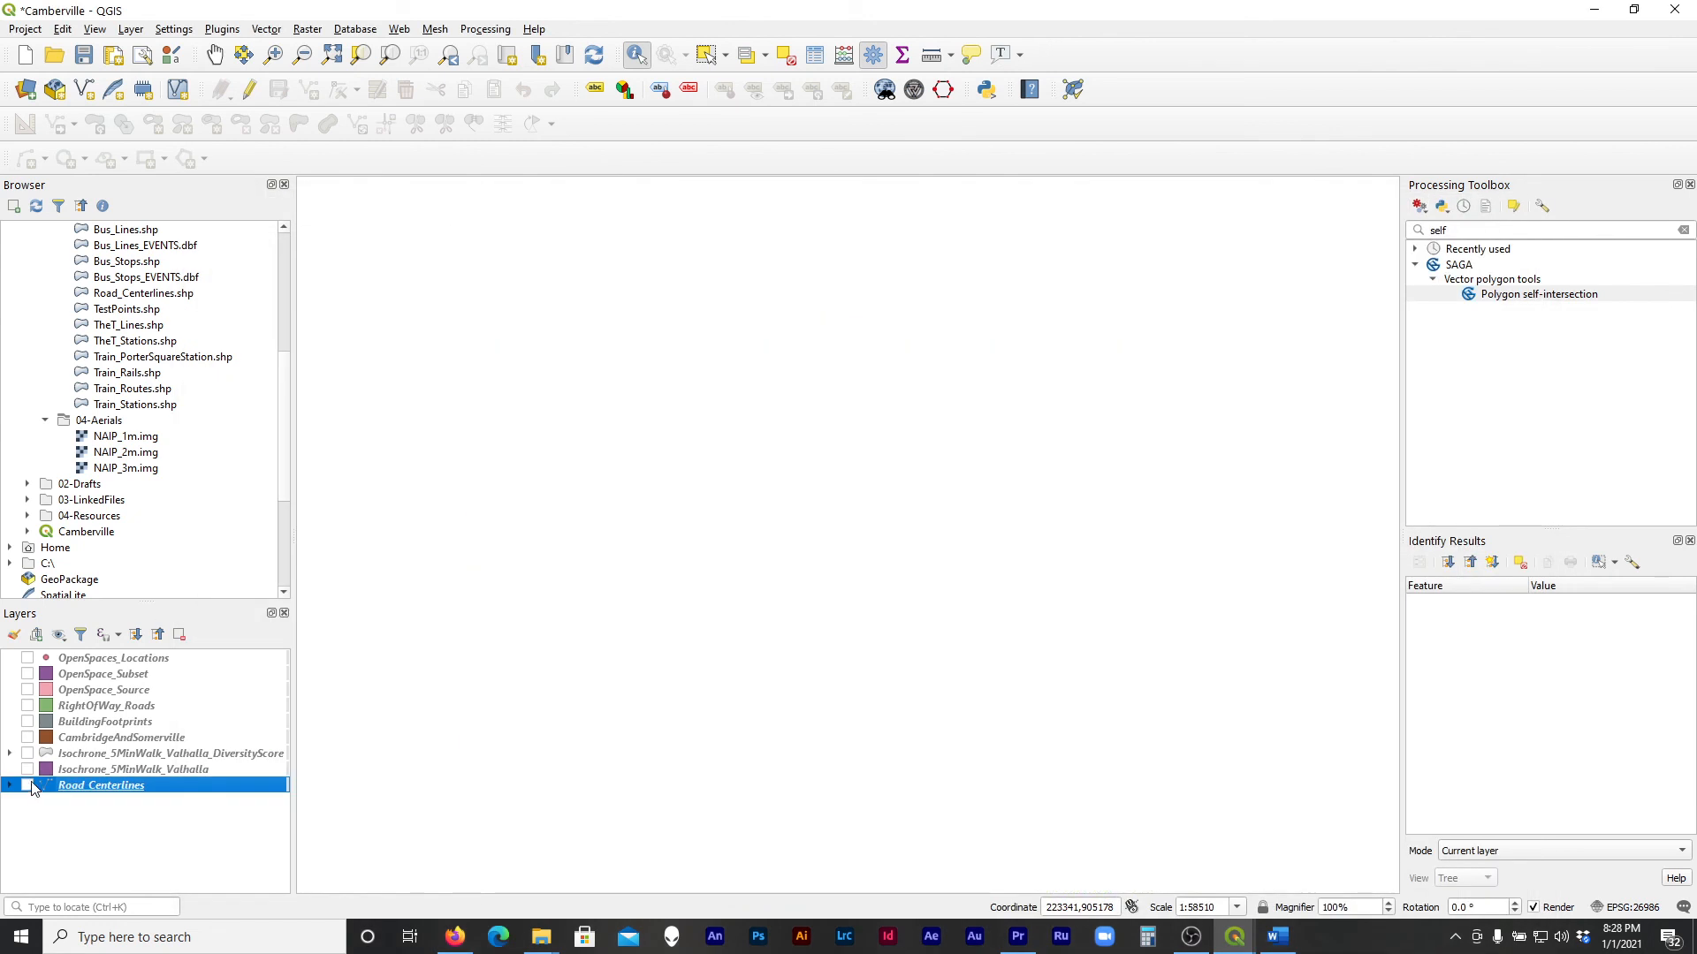
double_click(158, 437)
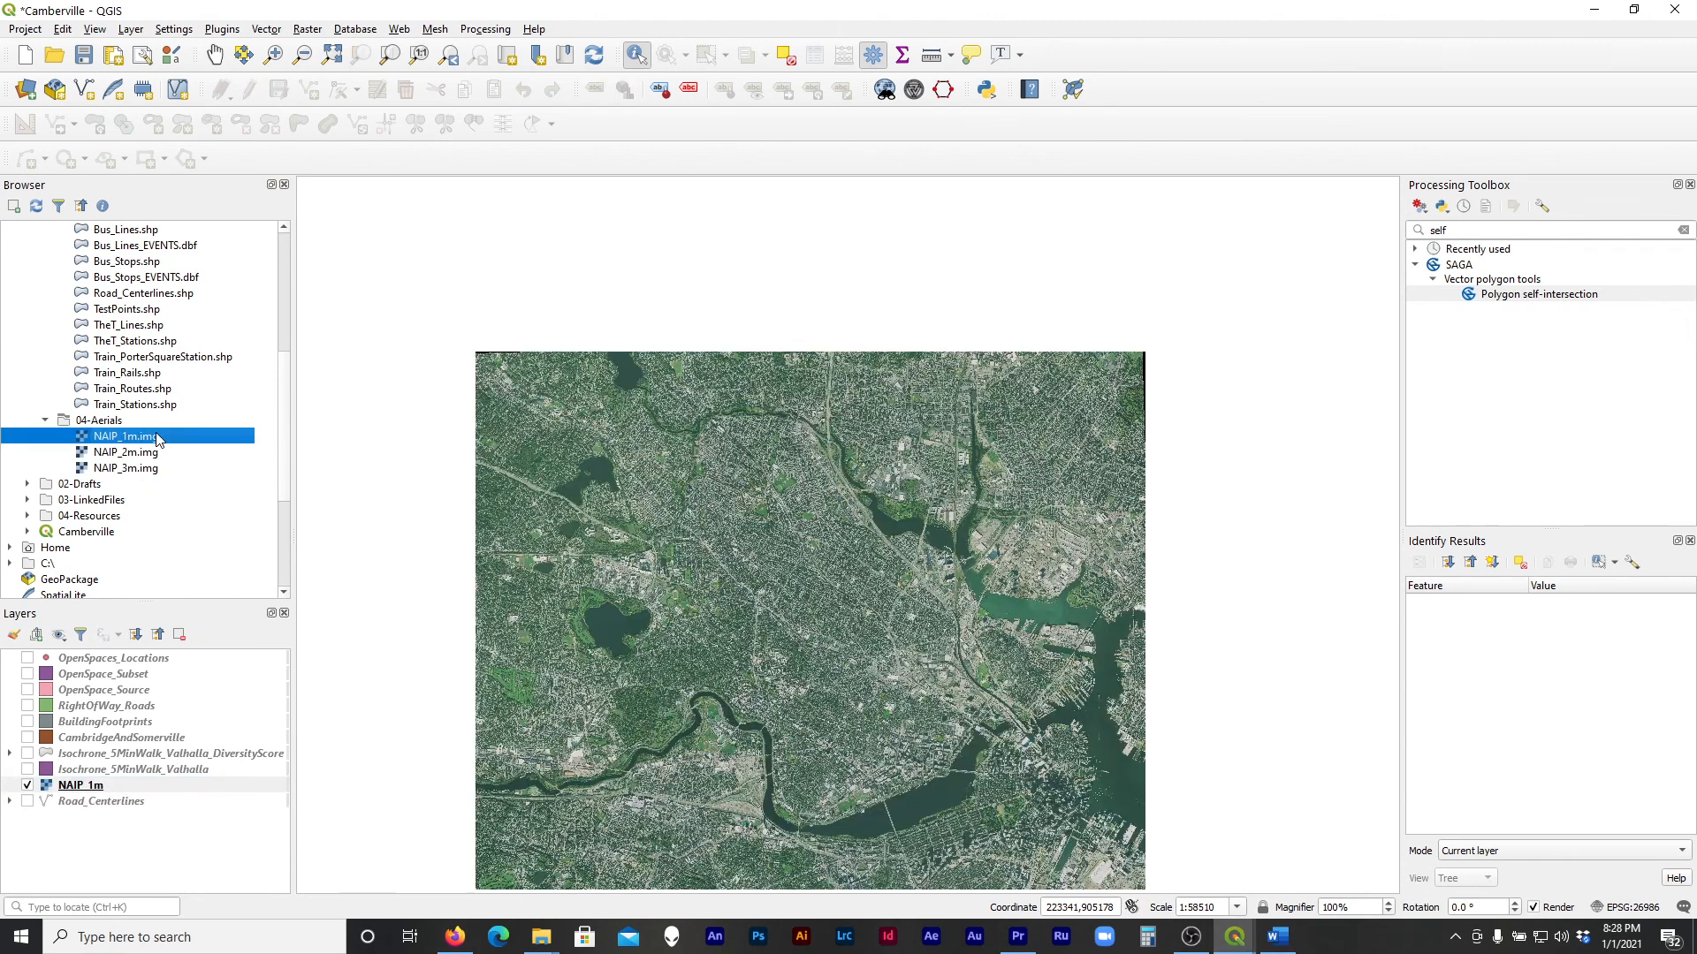
mouse_move(1235, 935)
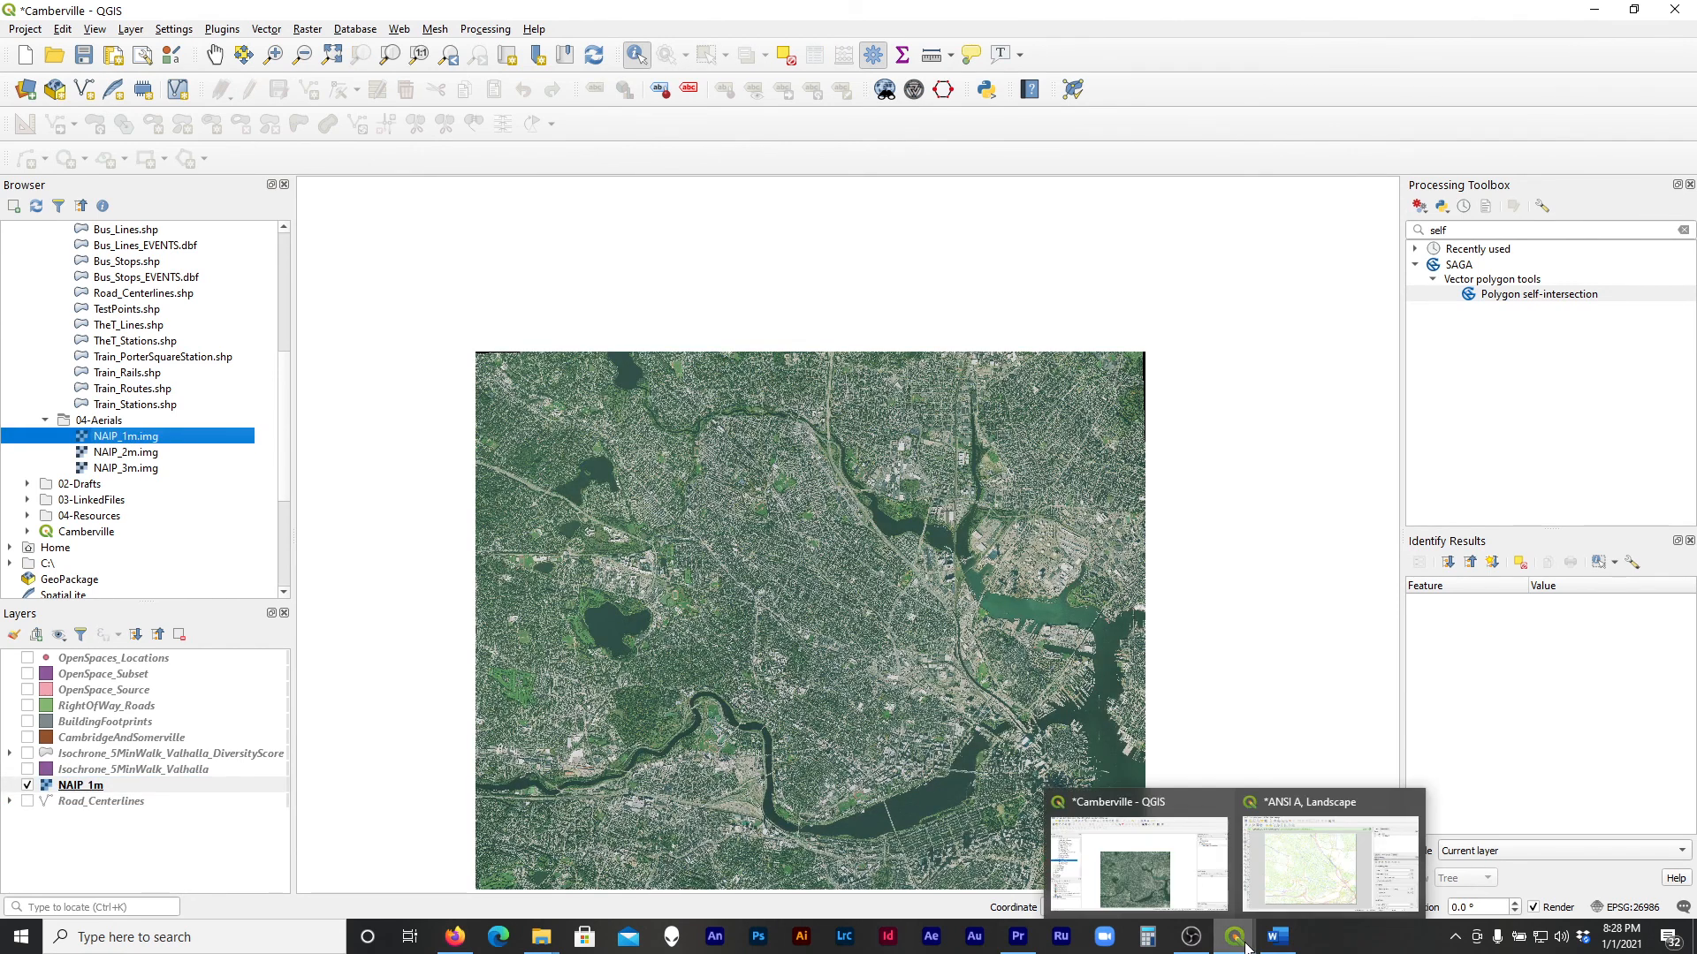
click(1352, 879)
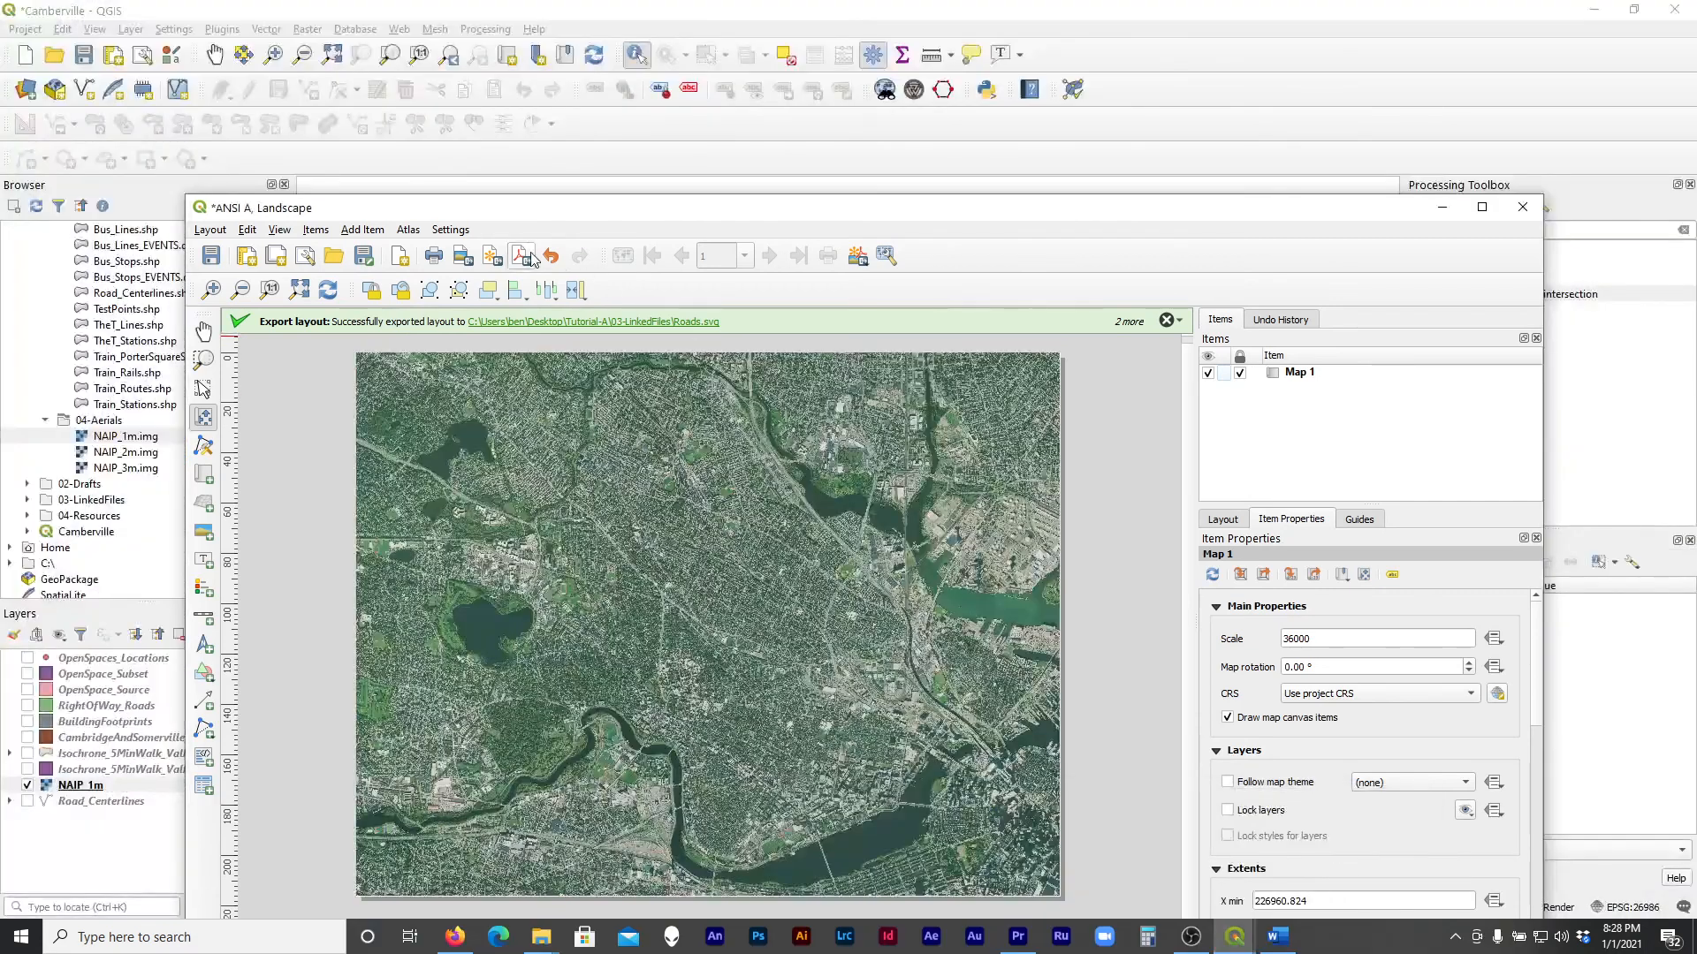
Export the ANSI A, Landscape layout as a JPEG image named NAIP in the 03-LinkedFiles folder at 300 dpi
drag(625, 212, 572, 81)
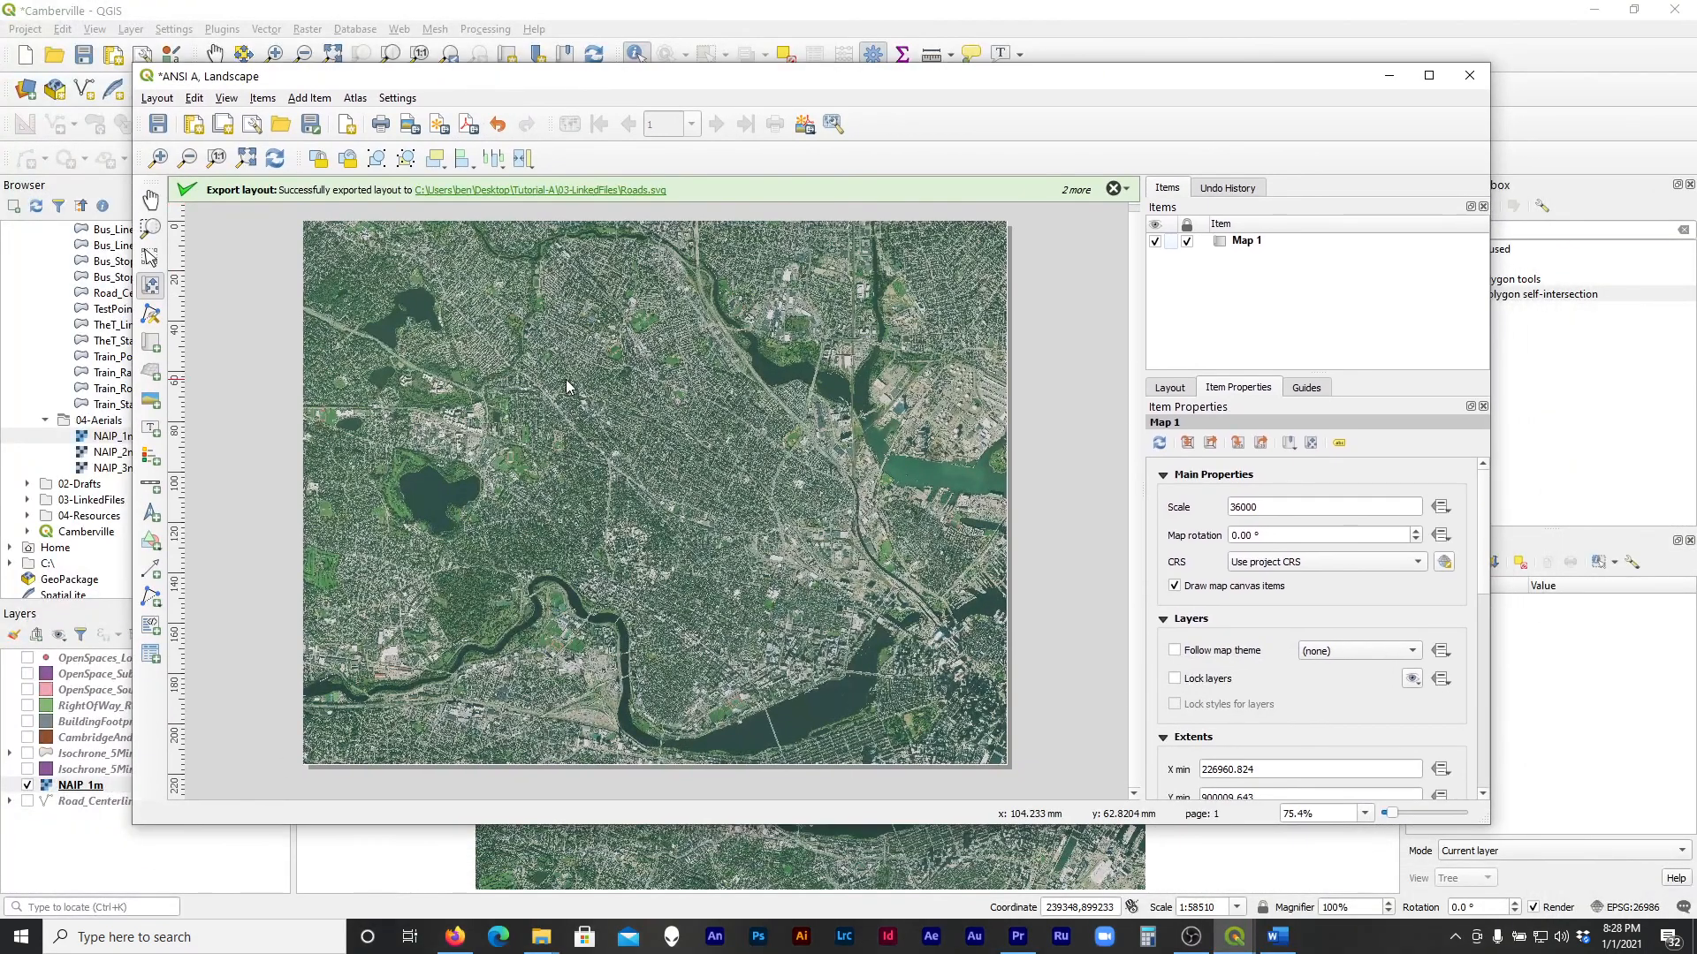
click(413, 130)
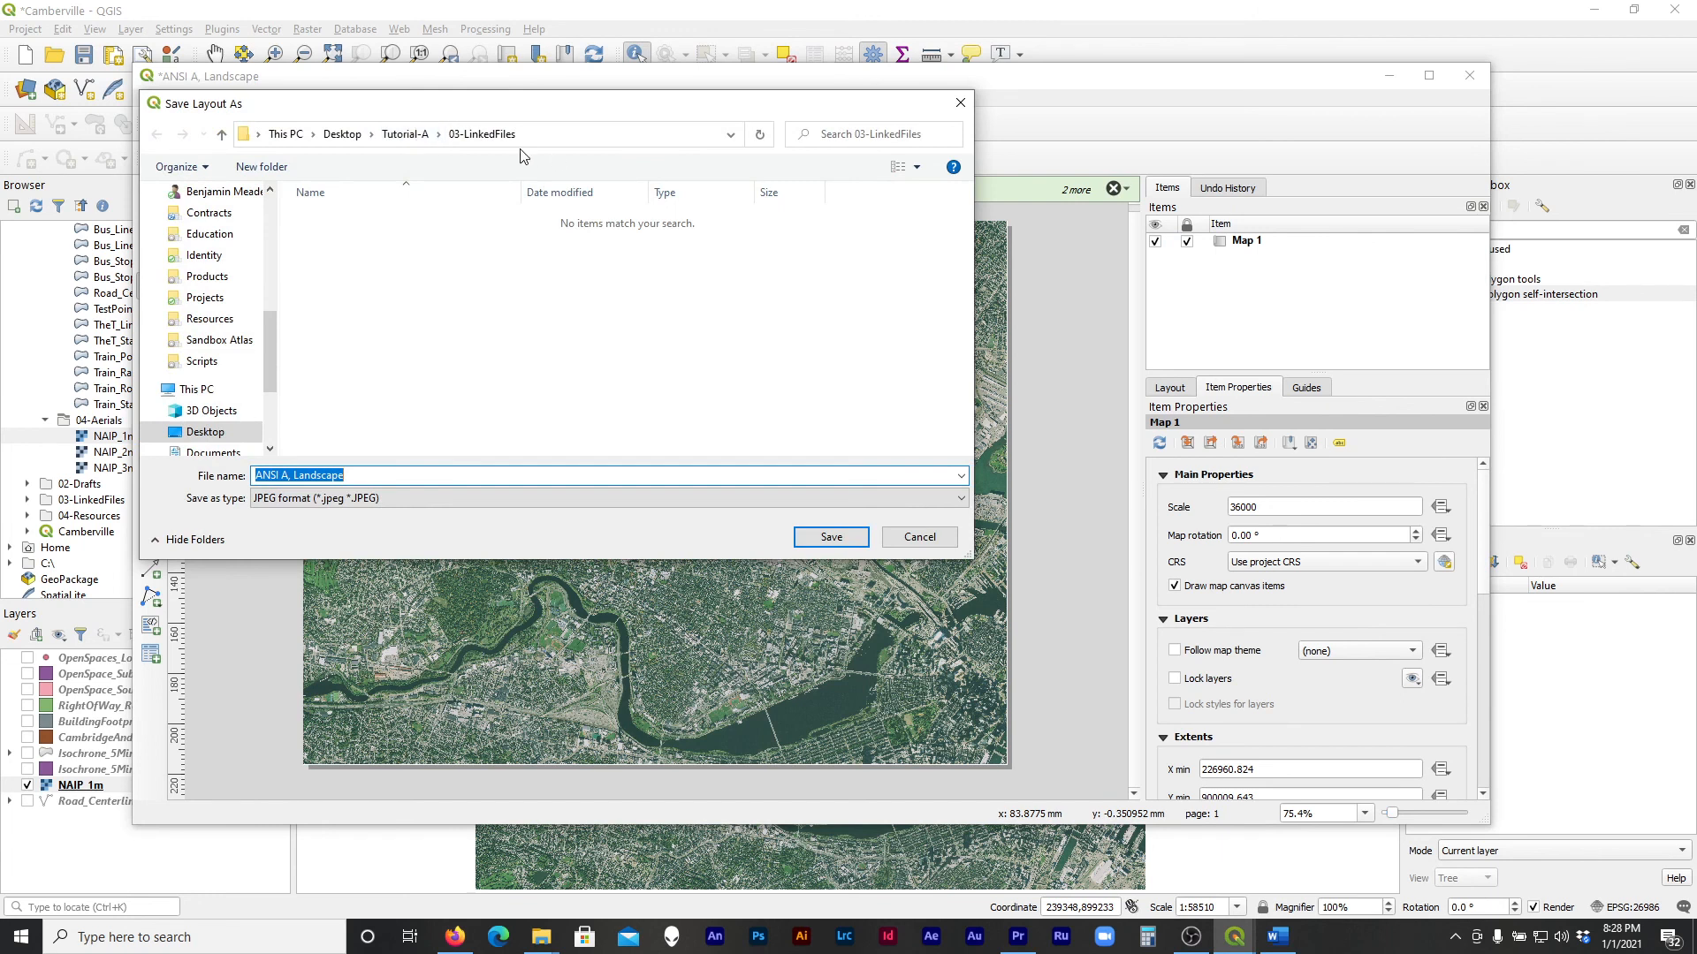
click(416, 479)
key(ctrl+a)
text(NAIP)
key(Return)
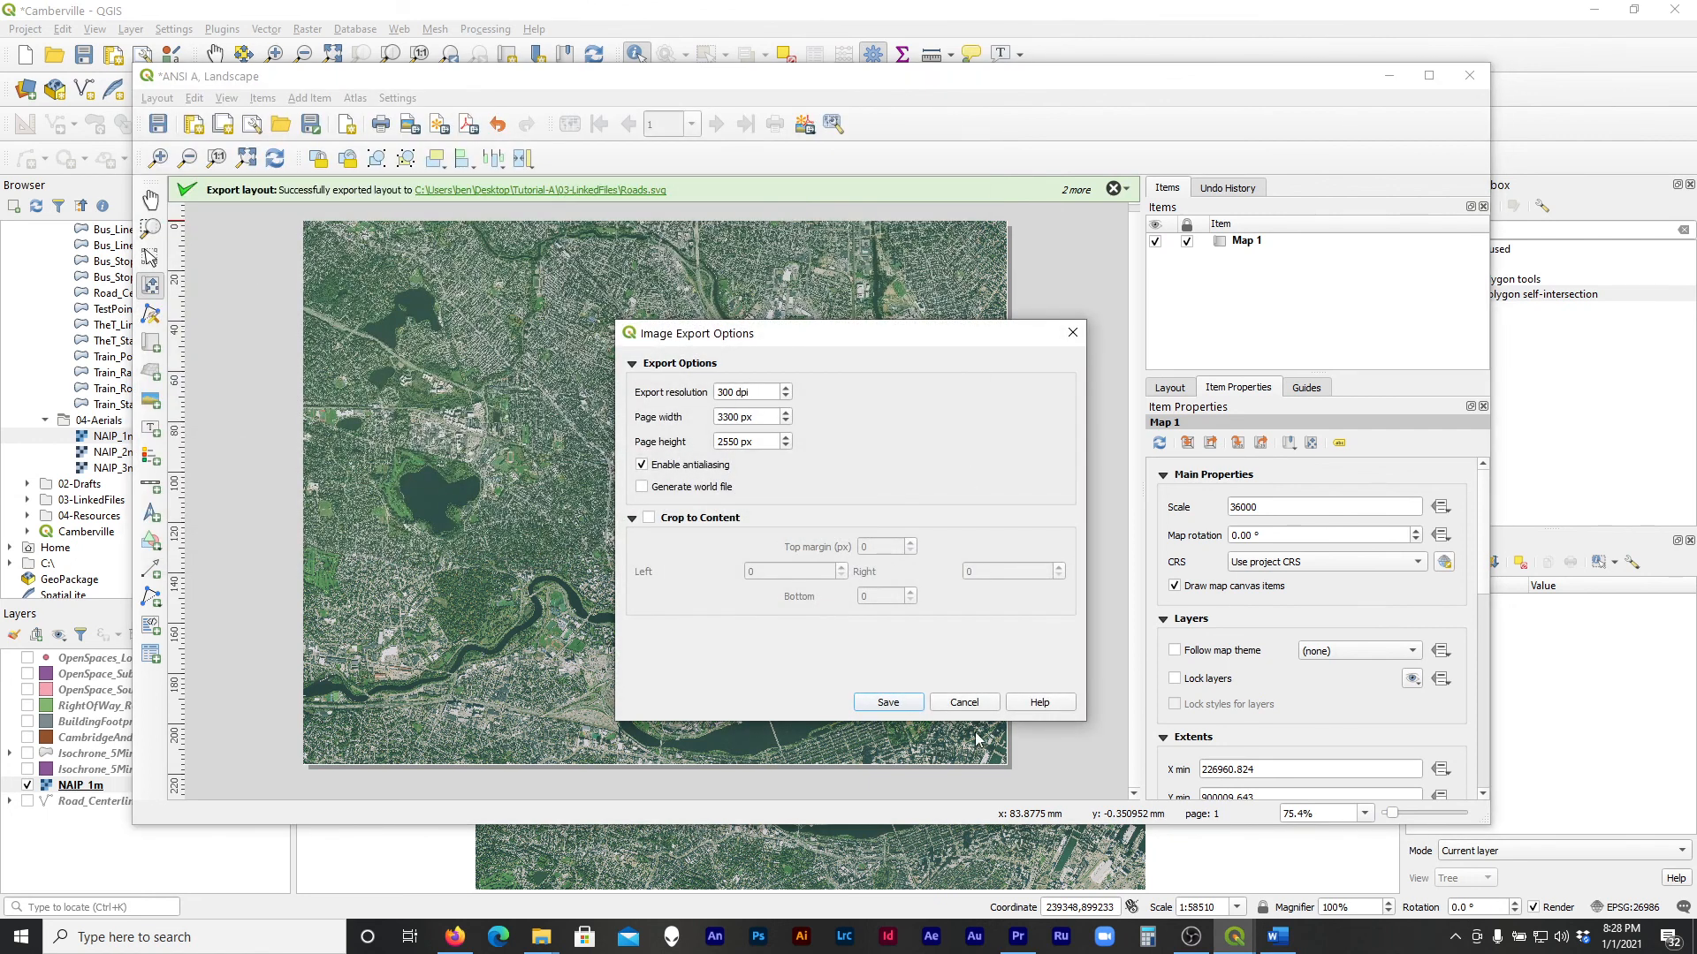
drag(765, 394, 700, 389)
click(882, 706)
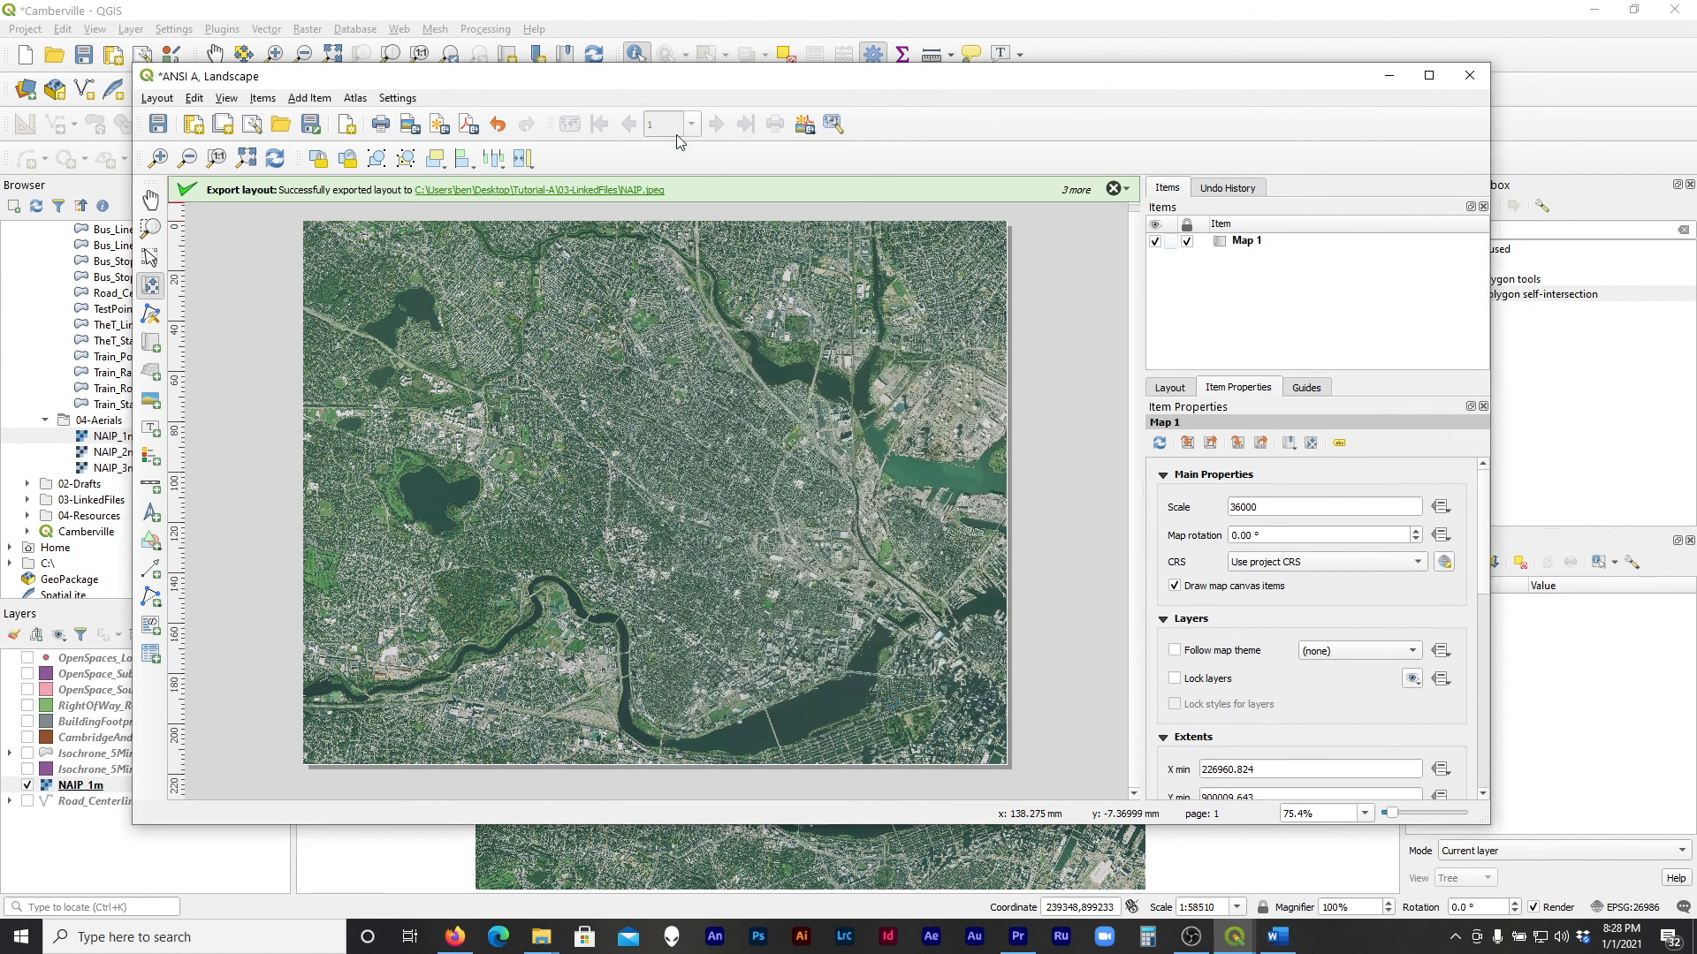
Close the ANSI A, Landscape layout and bring the full NAIP_1m aerial into view on the main map
click(1481, 75)
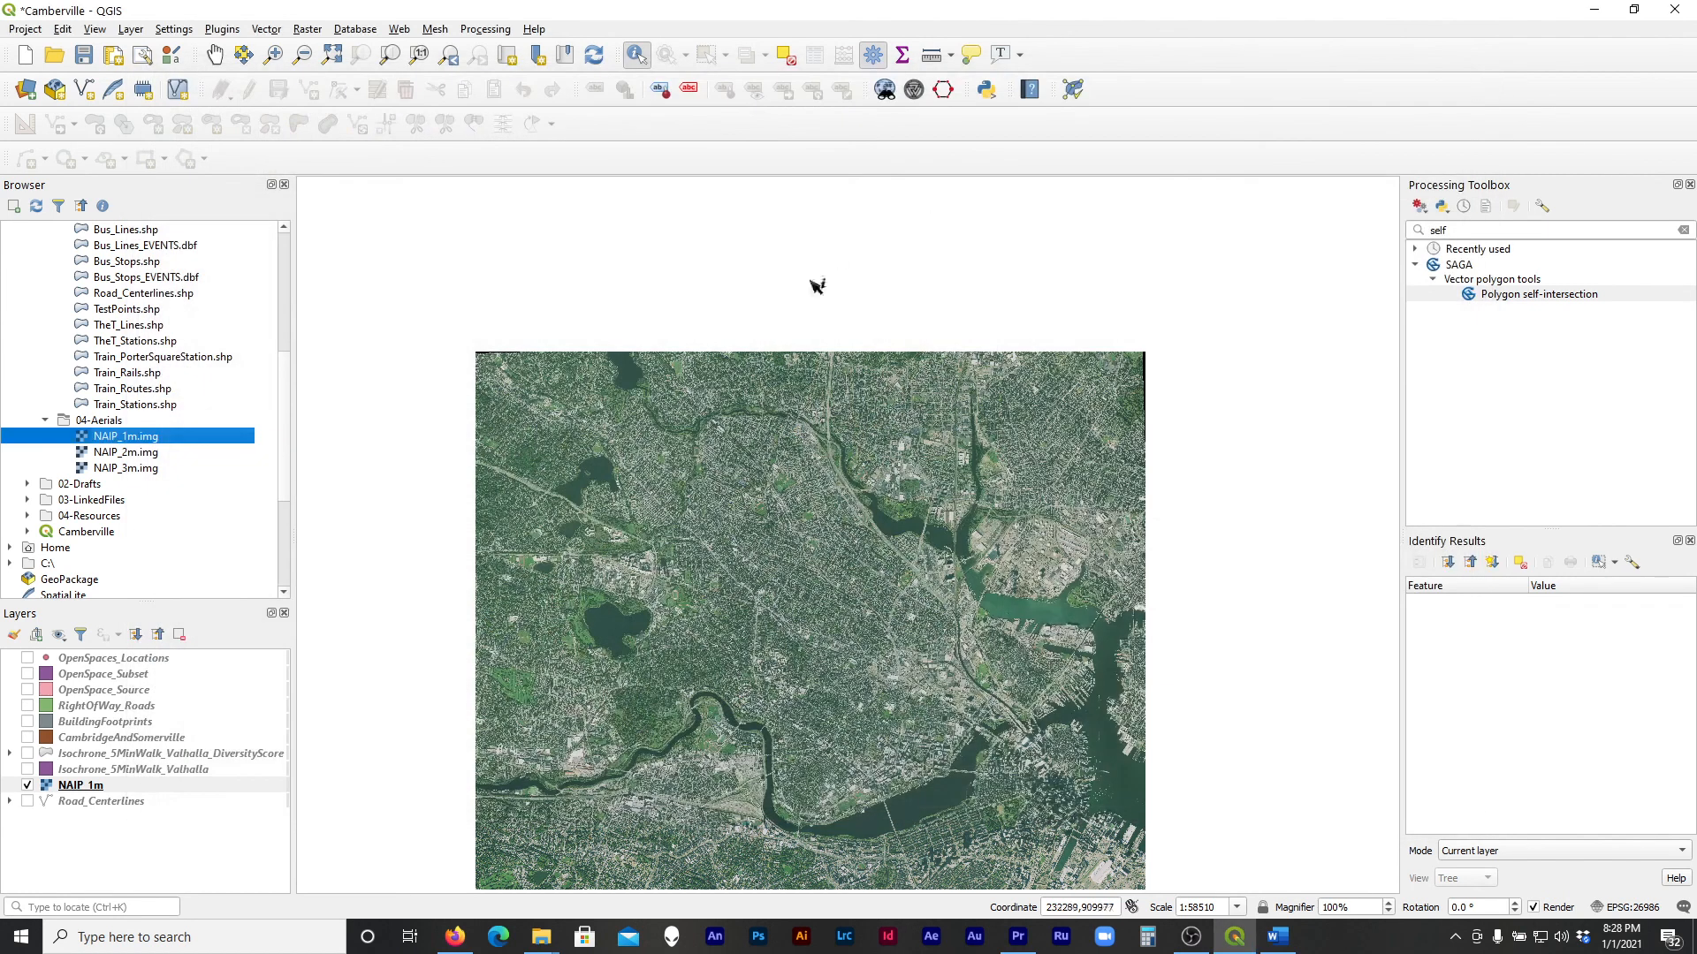
scroll(639, 367, down, 1)
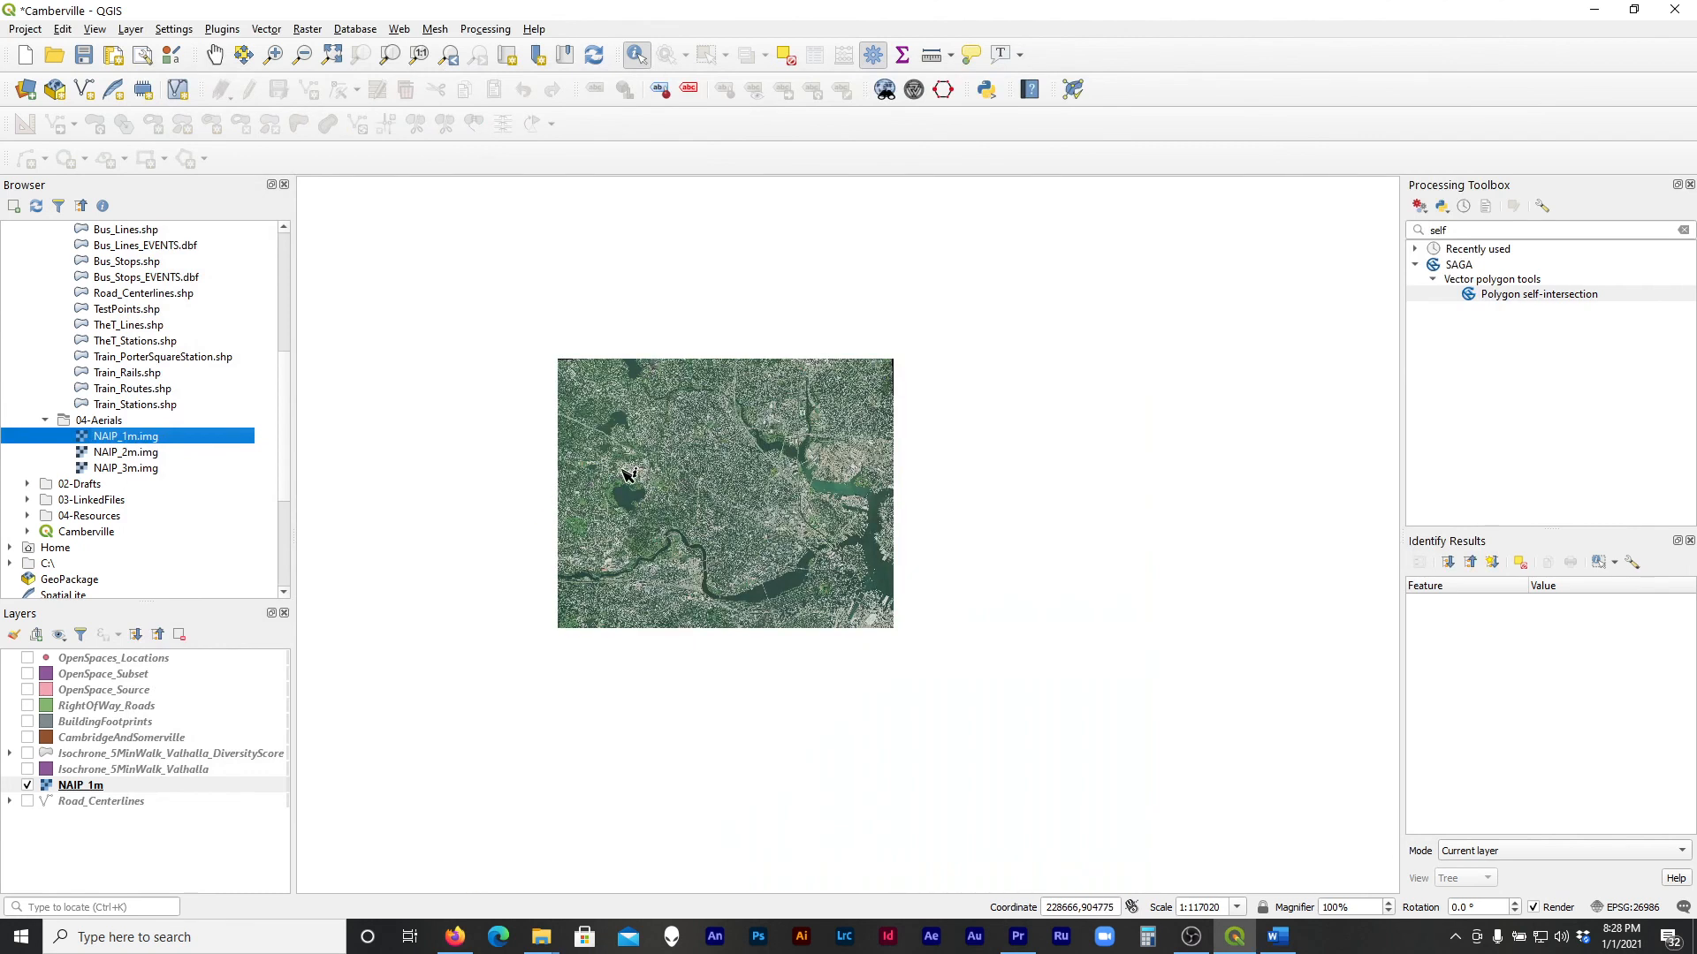
scroll(624, 473, up, 1)
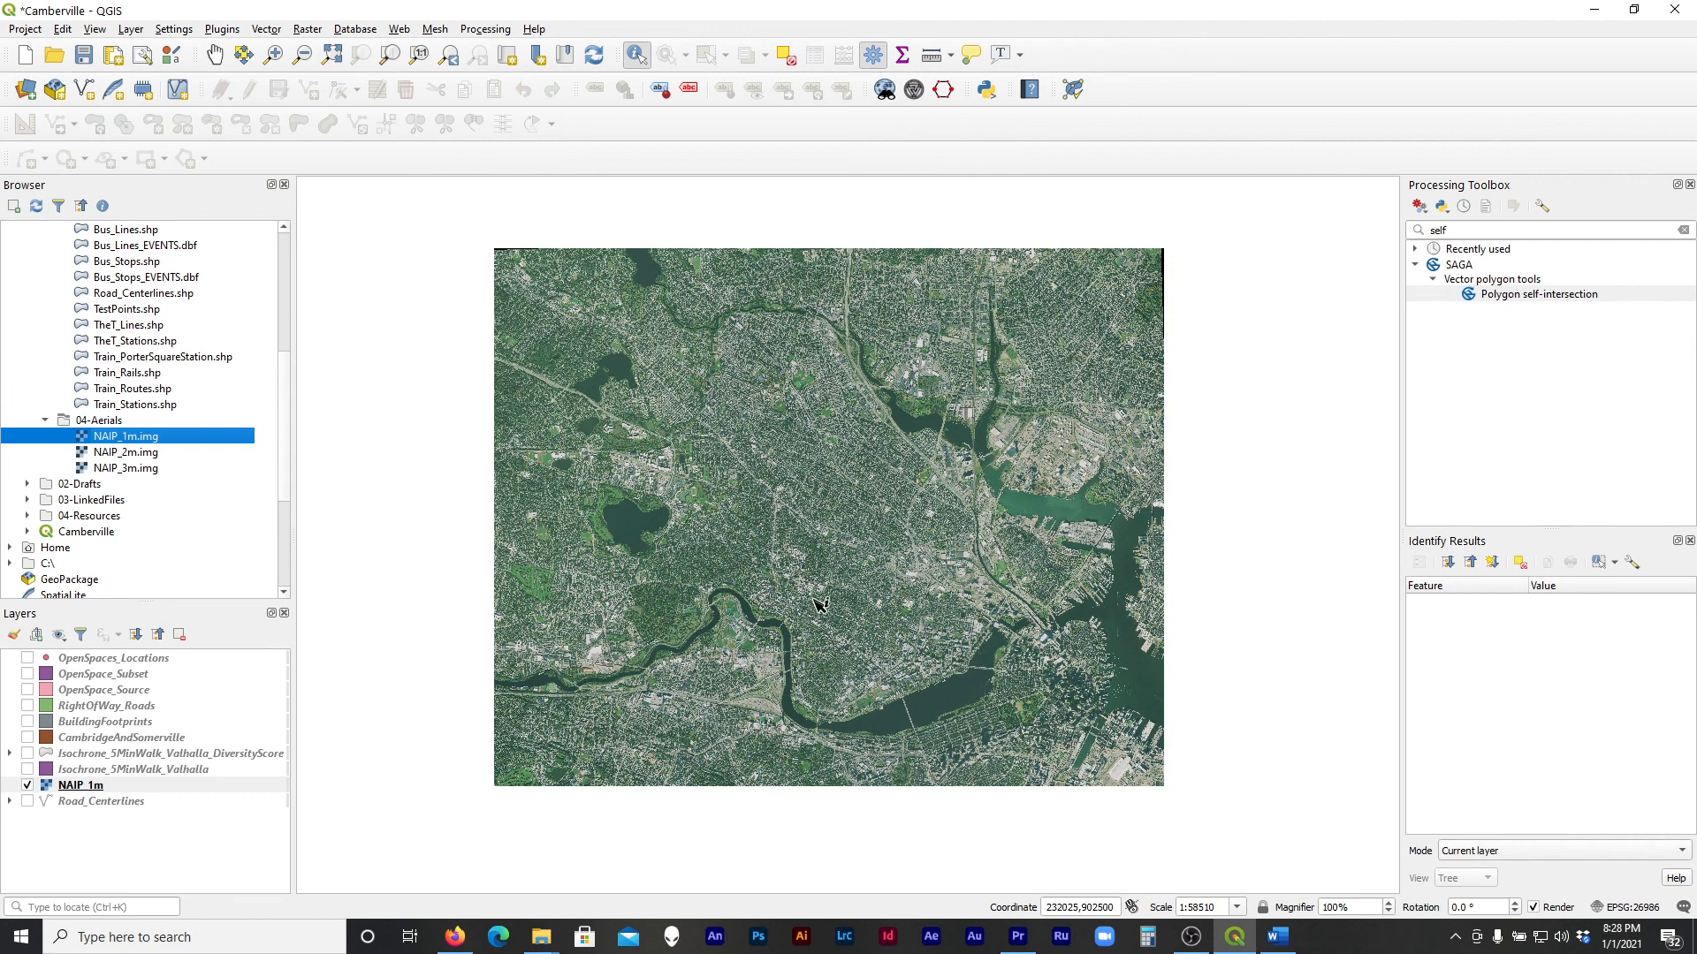